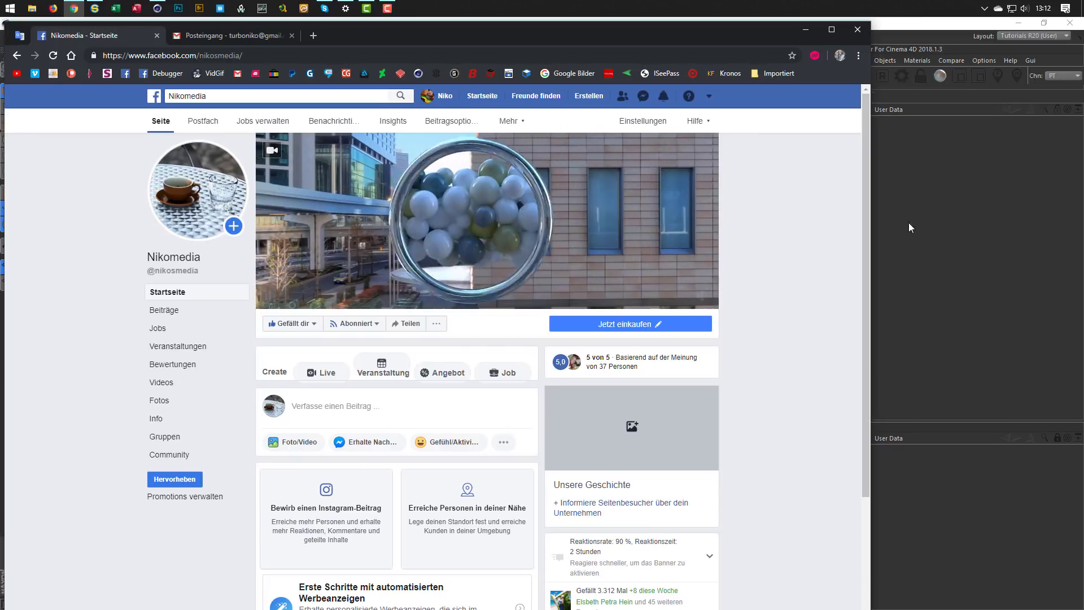
Step: Switch to Cinema 4D and set the Octane render preset's output width to 1280 pixels with Lock Ratio enabled
click(954, 29)
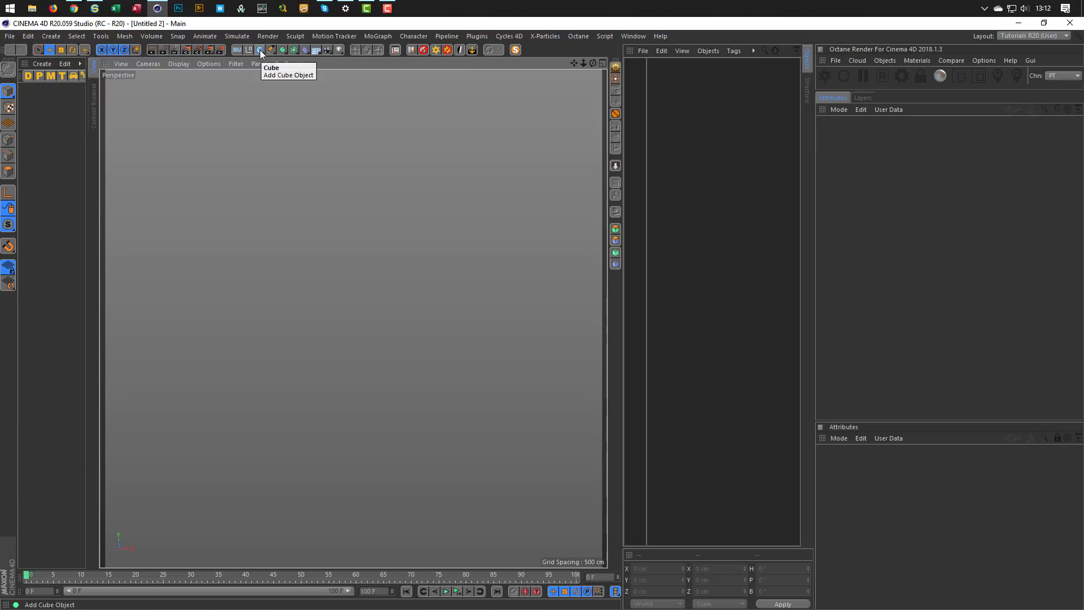
click(221, 49)
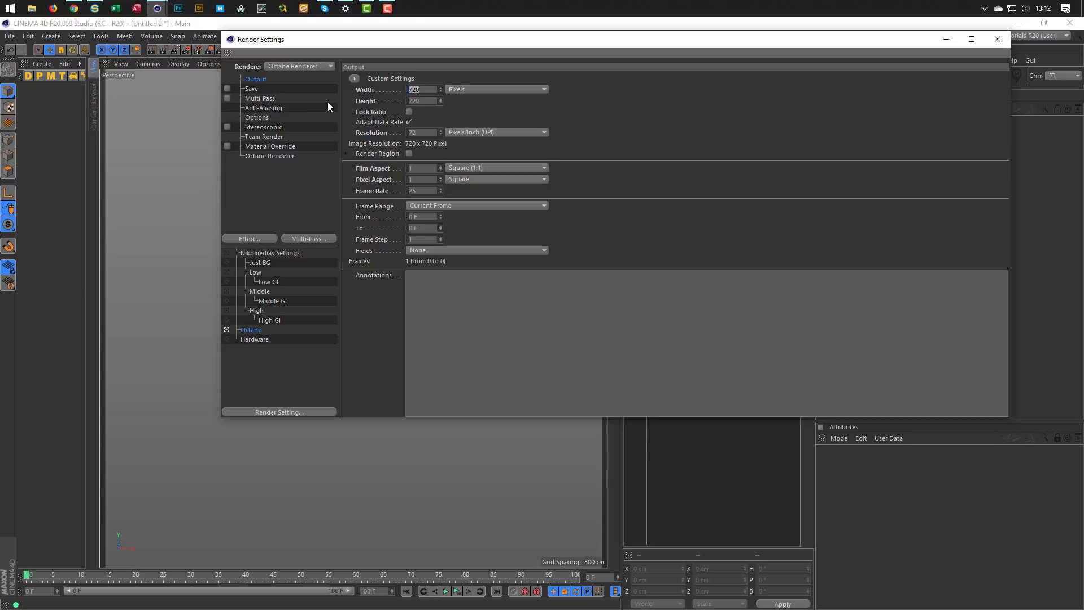
text(128)
key(Return)
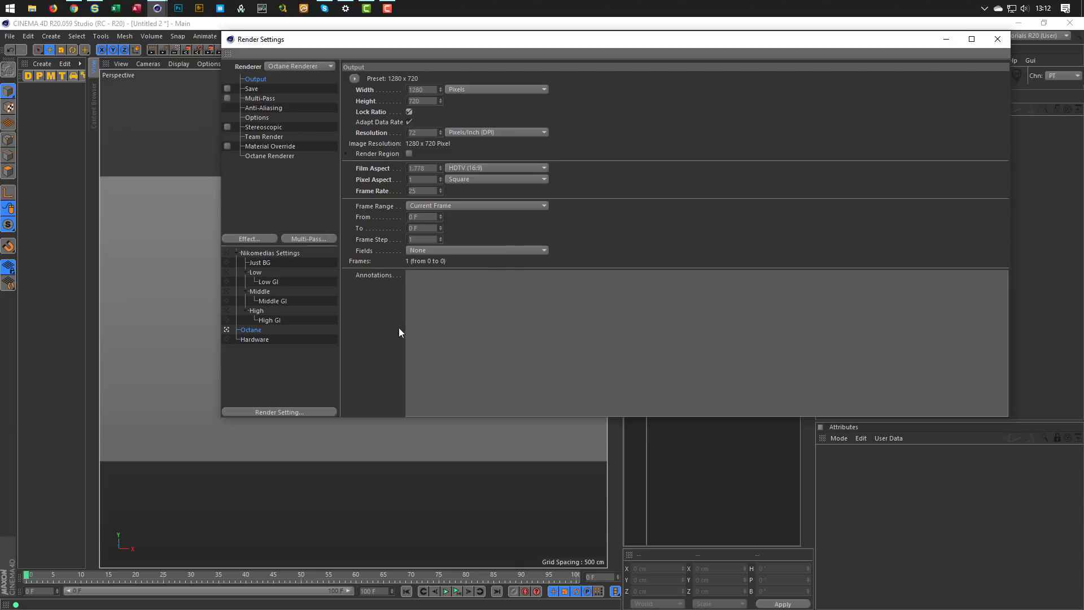
Step: Turn off Lock Ratio and set the width to 1280 pixels in the Low GI render preset, finishing on the Octane preset
click(265, 280)
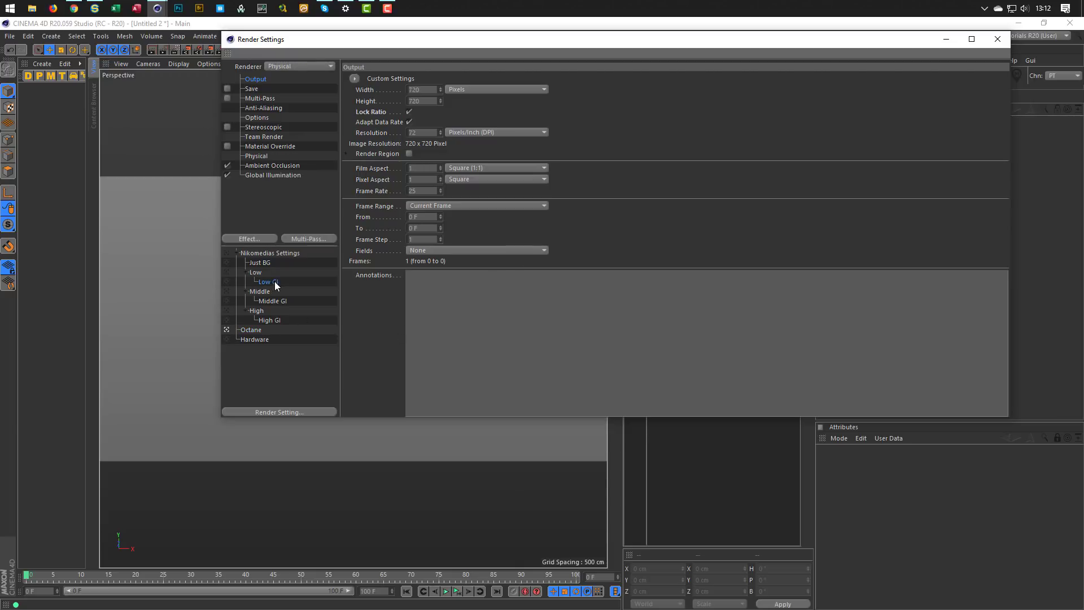
click(409, 111)
drag(418, 90, 374, 138)
text(1280)
key(Return)
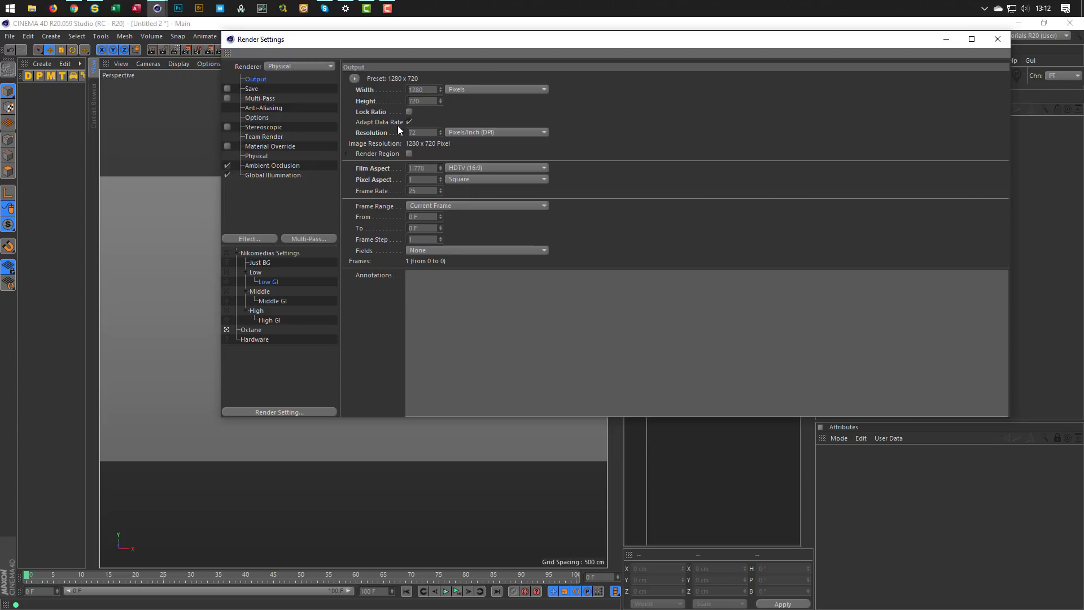
click(252, 330)
click(998, 39)
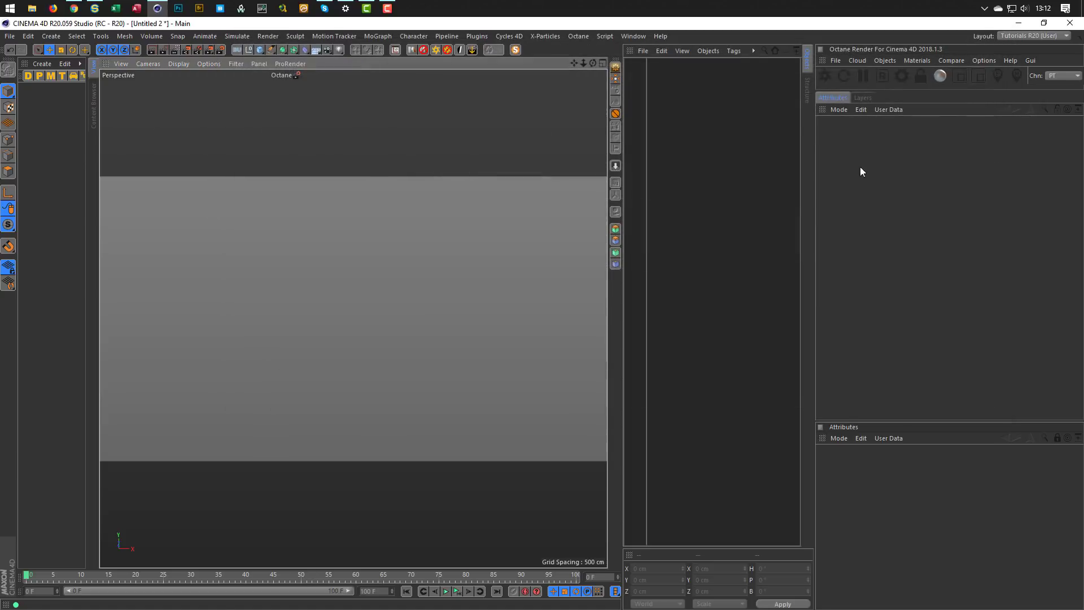
Step: Add a sphere with a radius of 50 cm and 50 segments
click(259, 50)
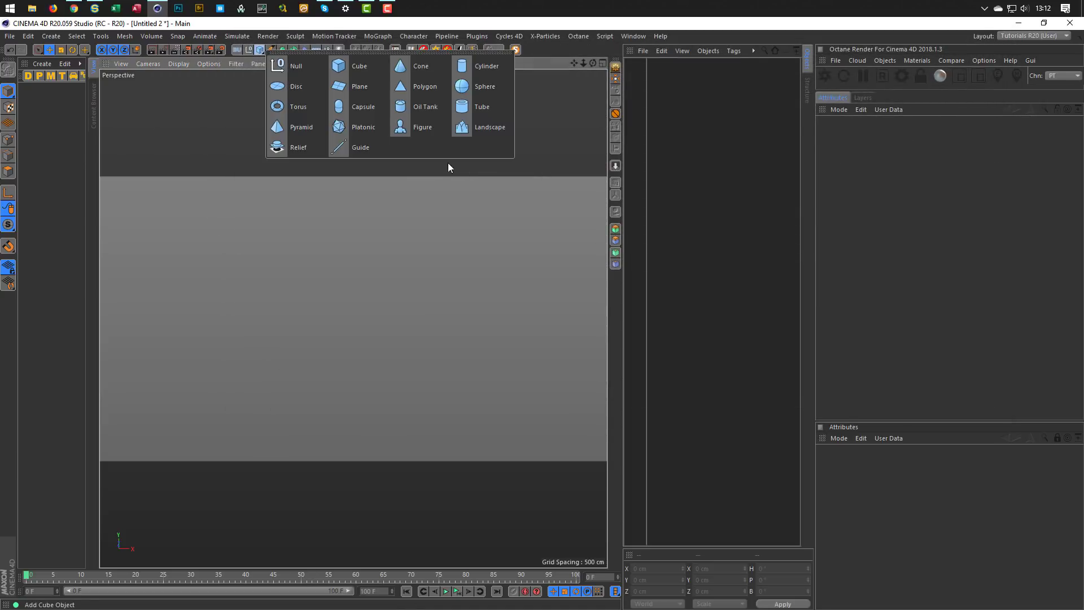
click(484, 87)
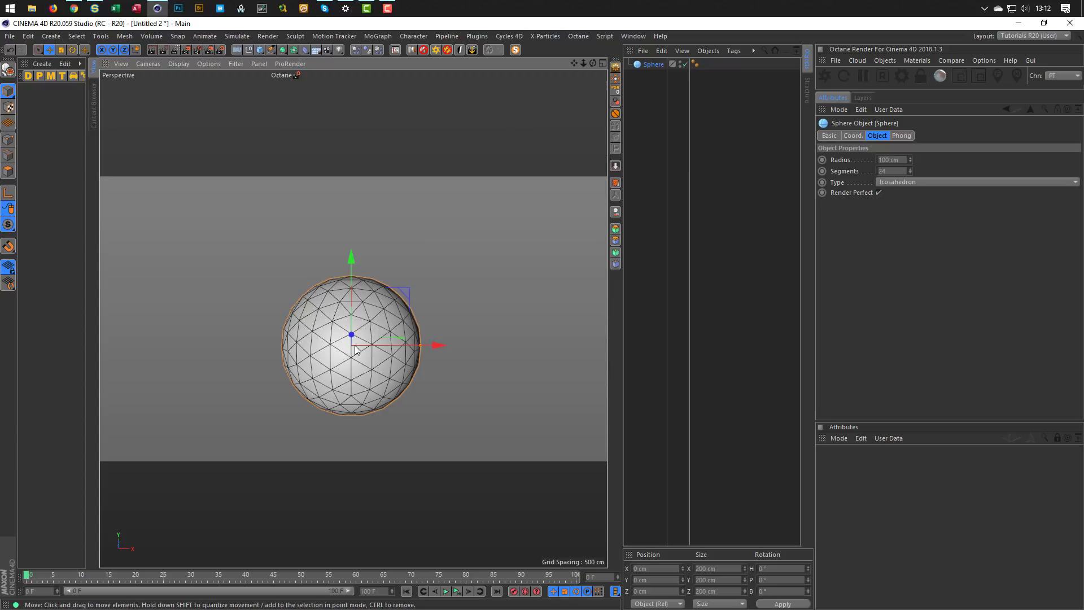
alt+right_drag(362, 342, 329, 350)
alt+middle_drag(362, 345, 368, 311)
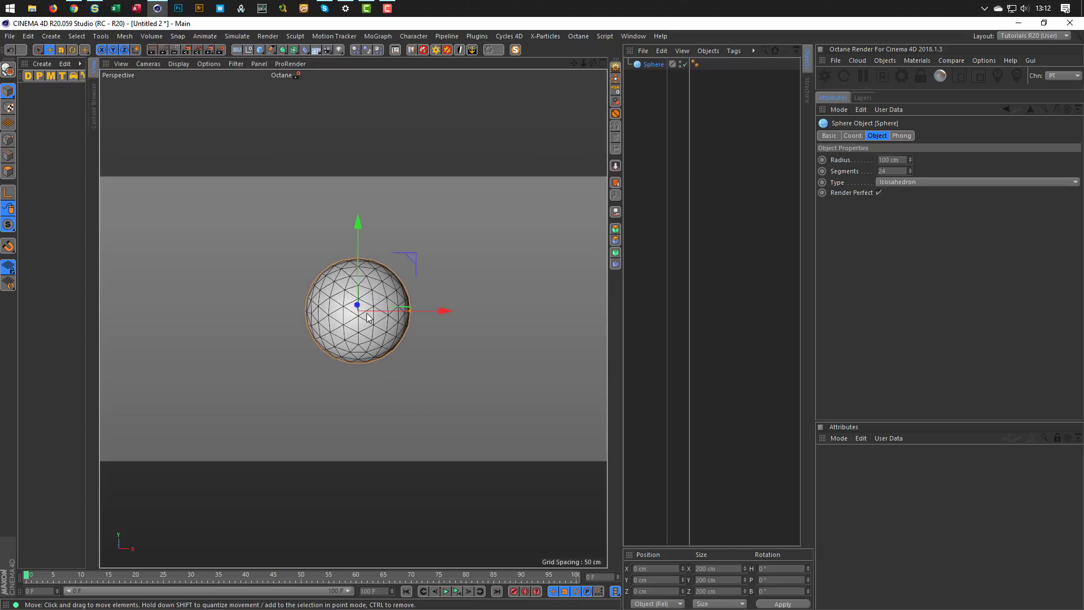
scroll(367, 314, up, 2)
drag(907, 161, 745, 184)
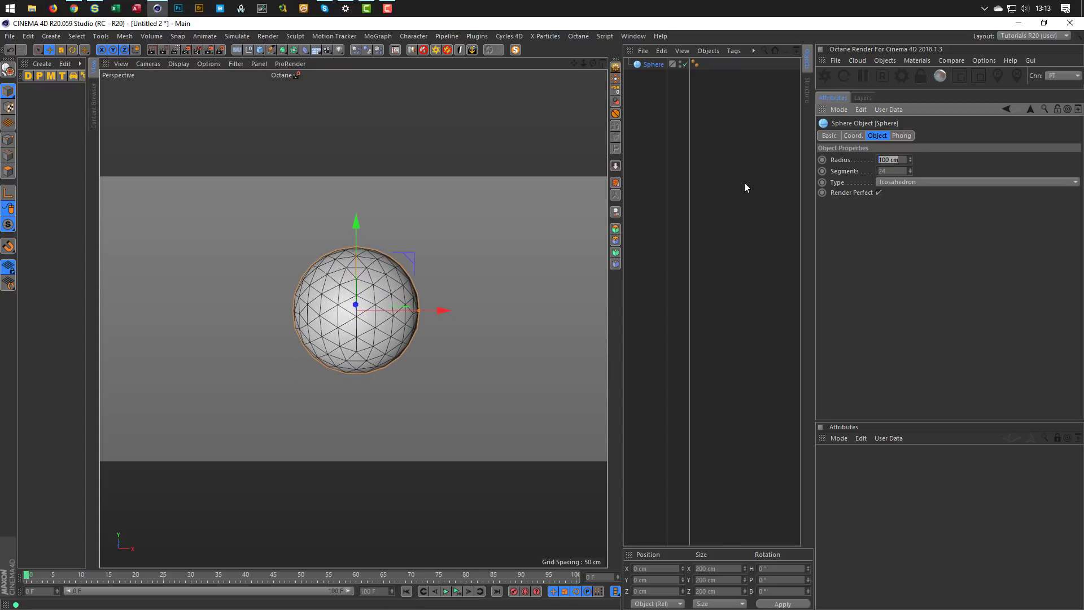
text(50)
key(Tab)
text(50)
key(Return)
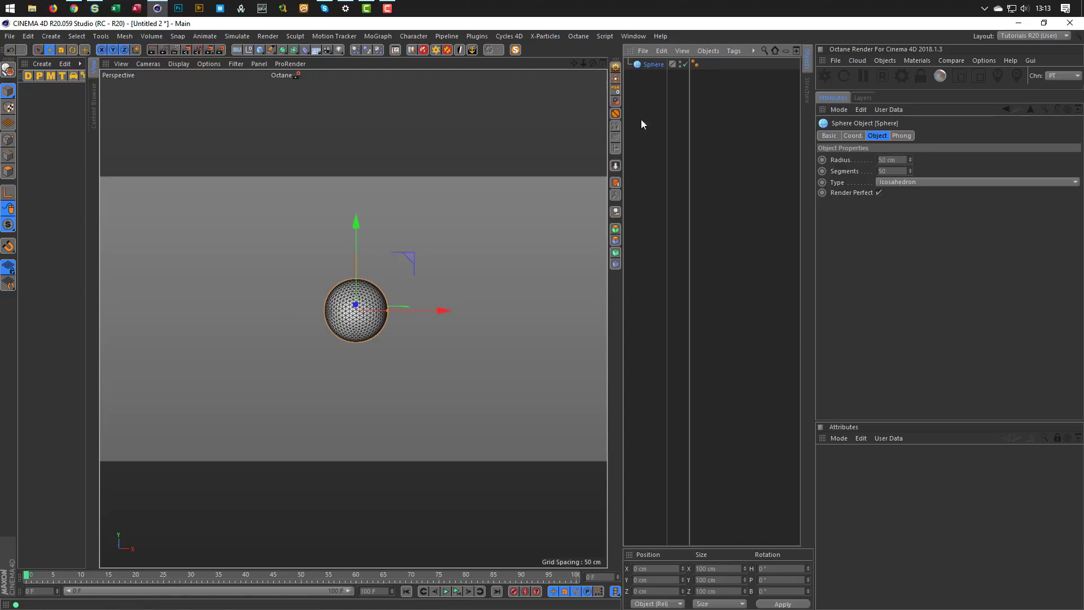
Step: Add a camera and set its heading and pitch rotation to 0°
click(328, 51)
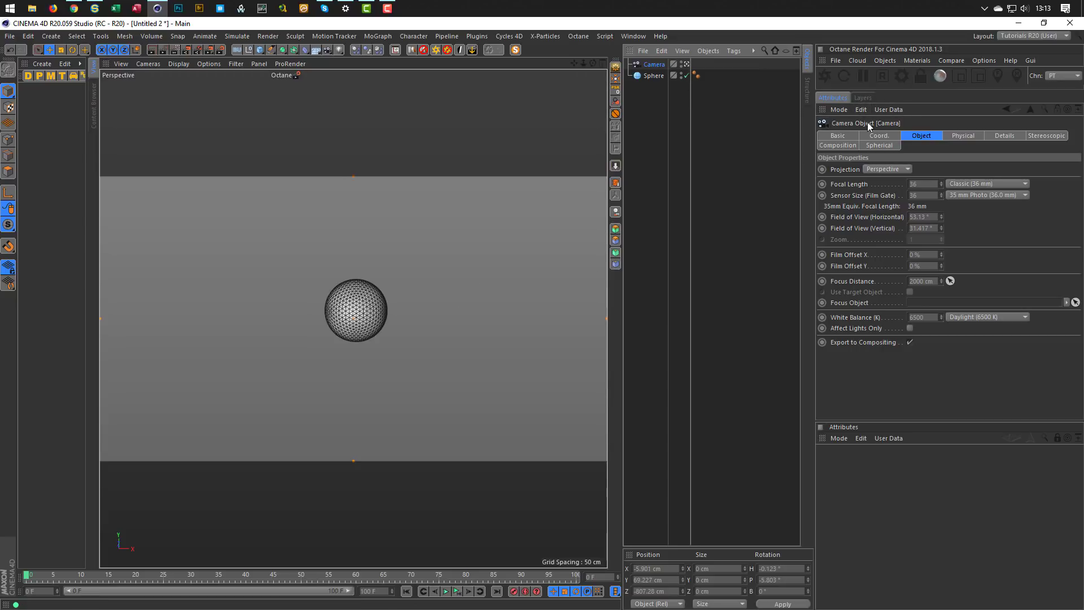
click(878, 136)
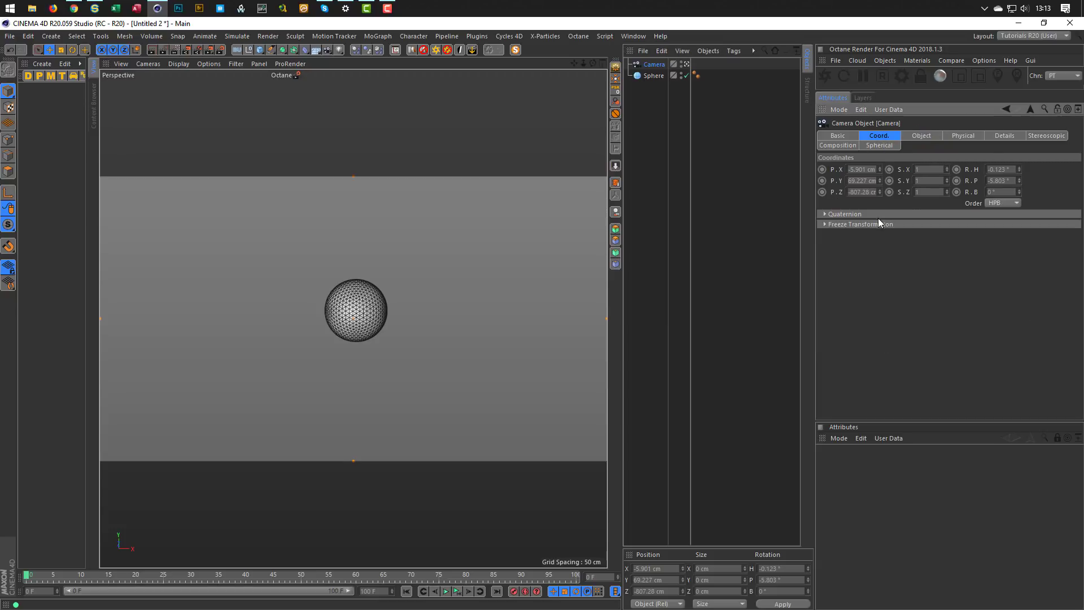
text(0)
key(Tab)
text(0)
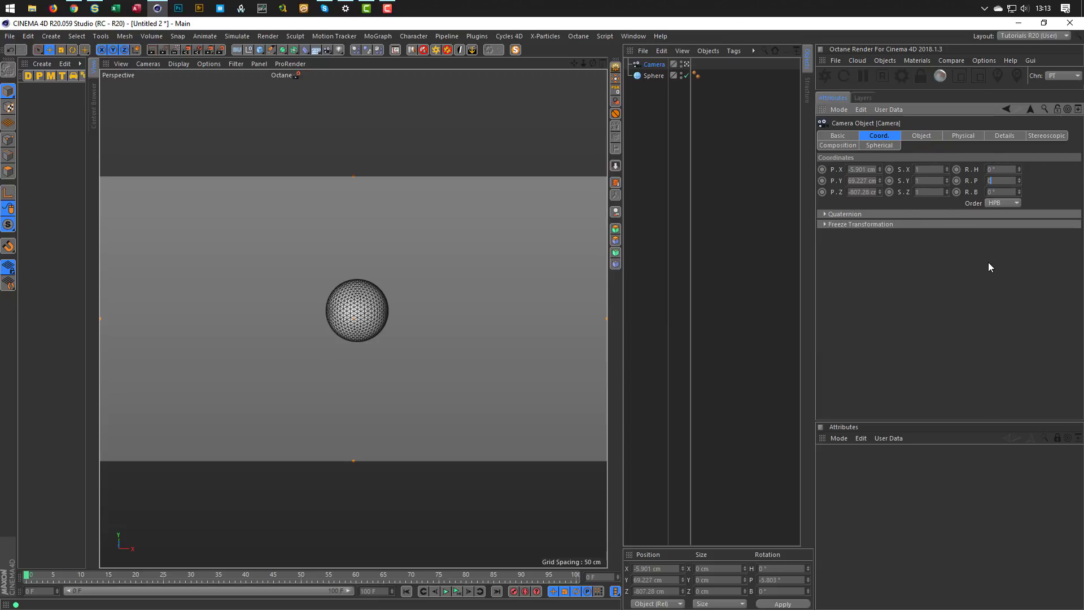
key(Return)
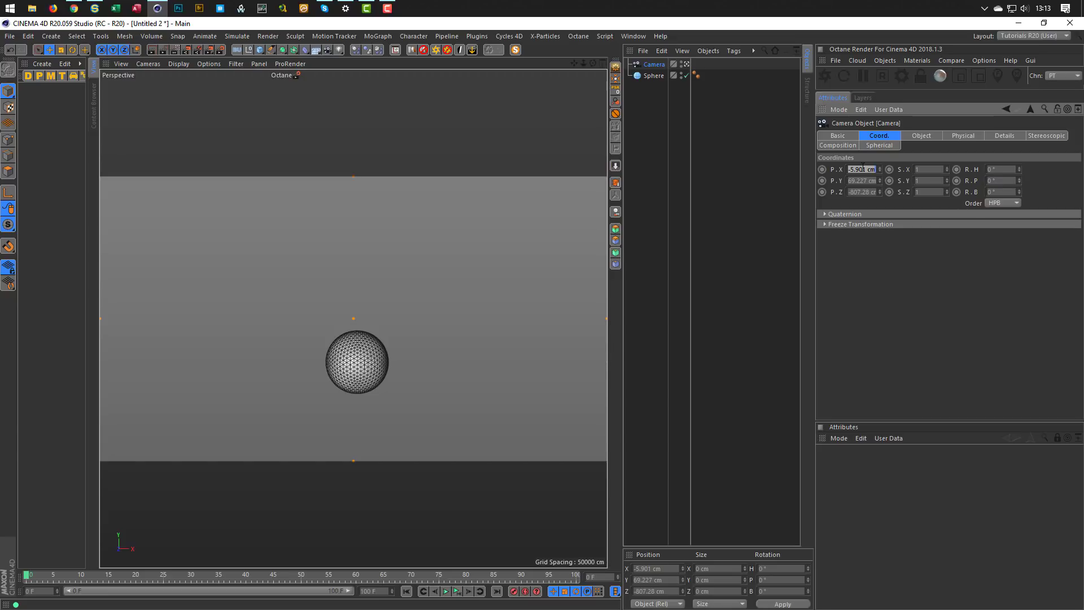
Step: Set the camera's X and Y position to 0 cm and add a Protection tag to it
key(Tab)
text(0)
key(Return)
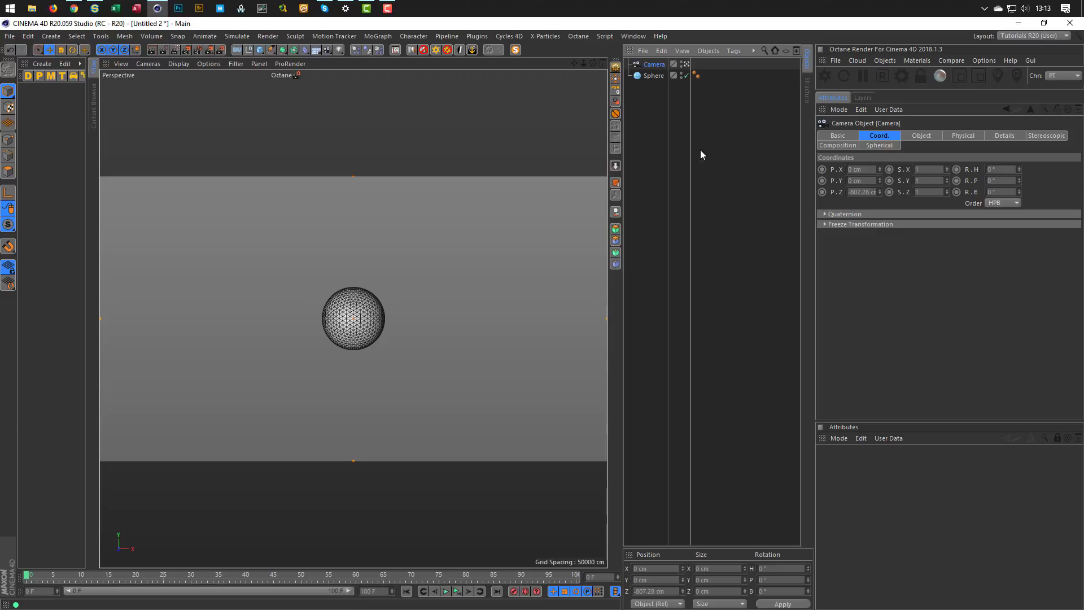
click(616, 114)
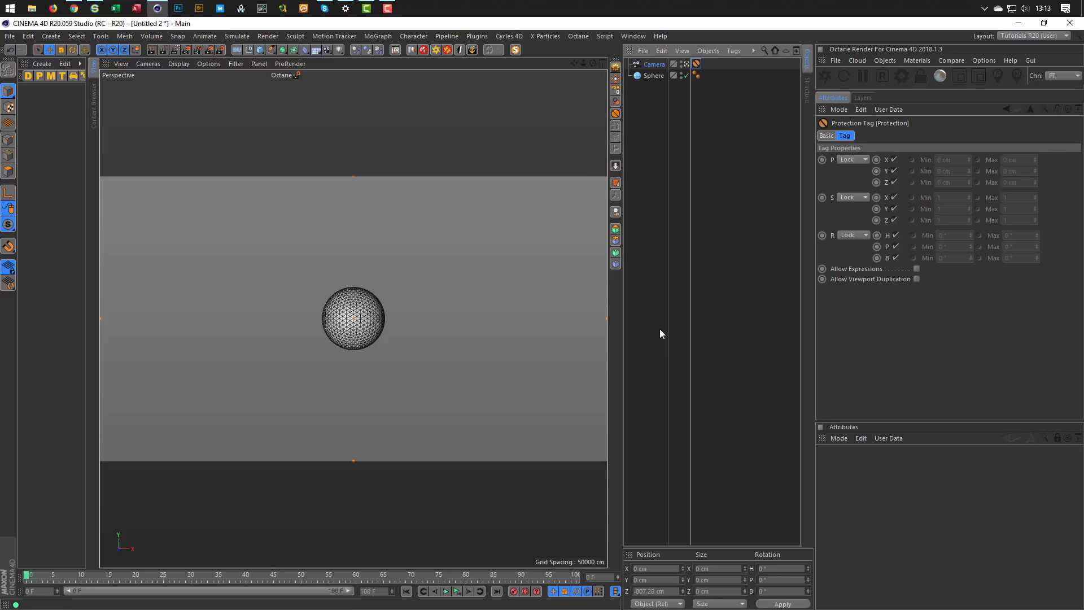
Step: Place the sphere in a MoGraph Cloner and set the cloner's mode to Grid Array
click(649, 76)
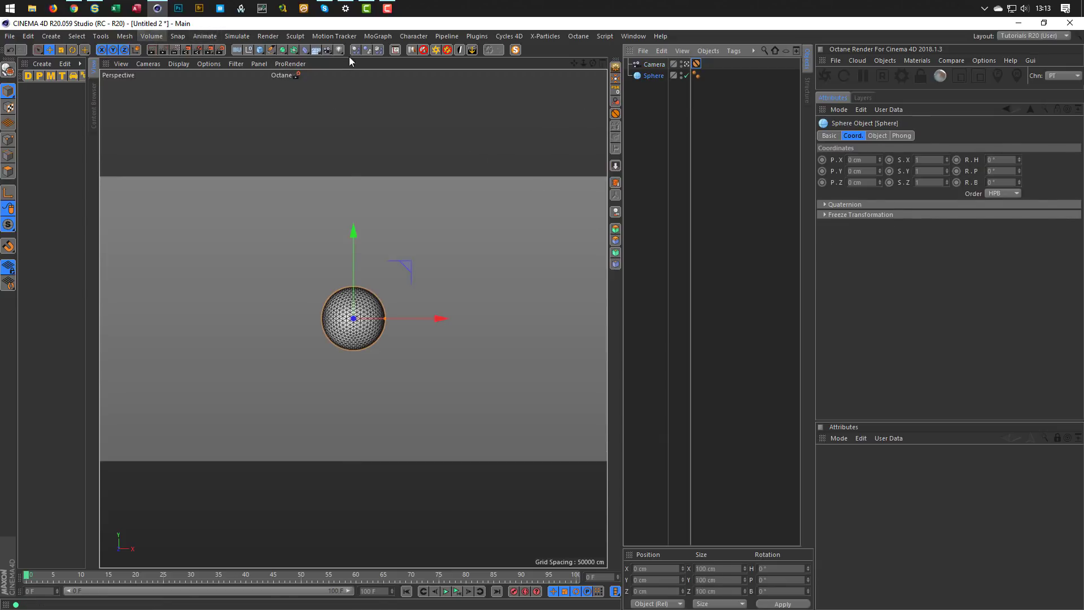
click(378, 36)
click(384, 160)
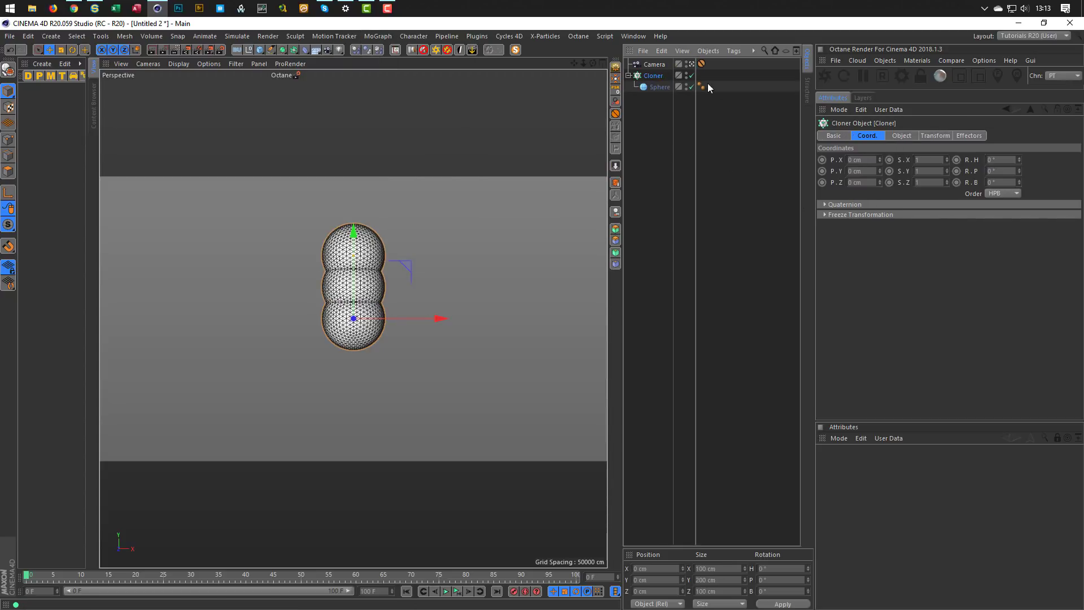
click(902, 138)
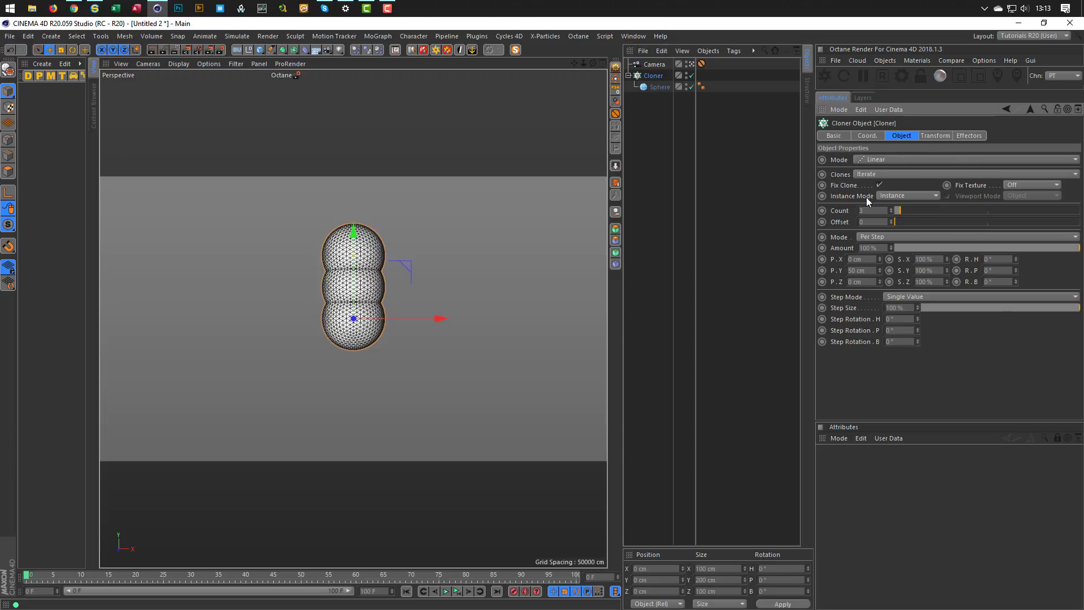
click(898, 161)
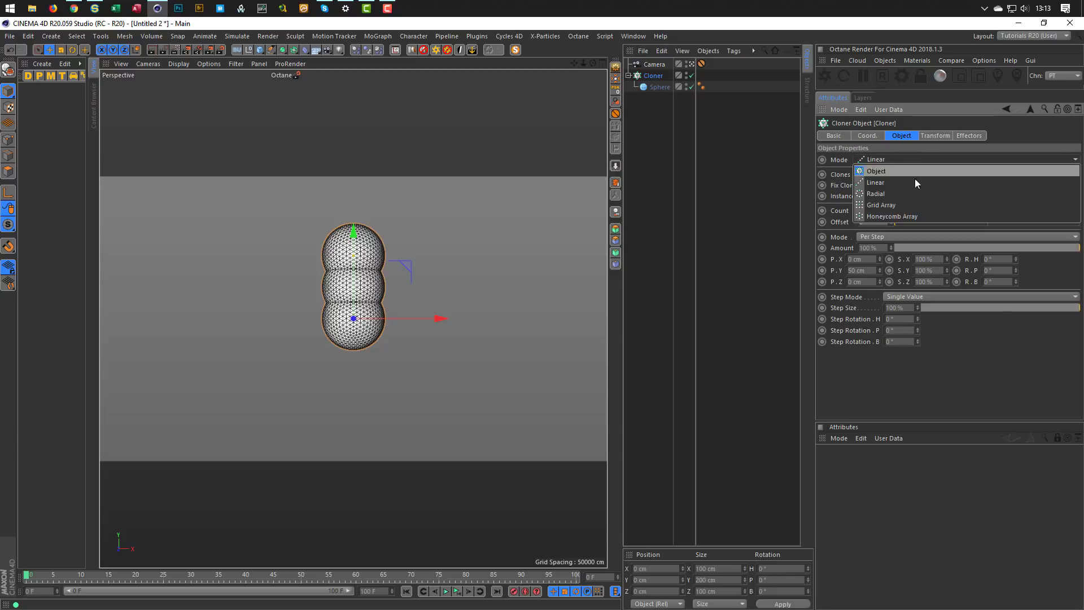
click(901, 204)
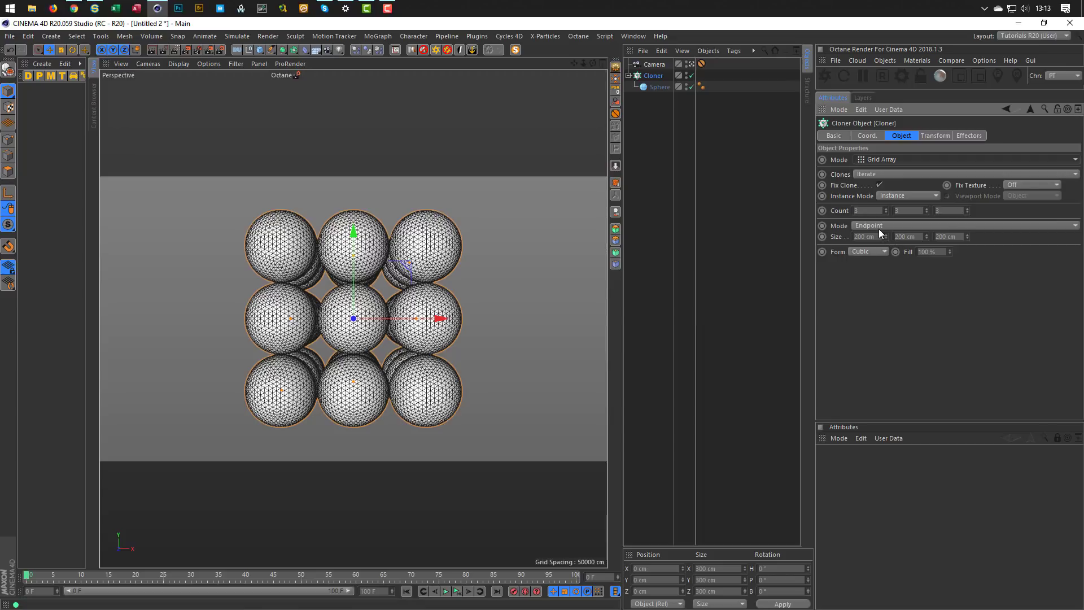
Step: Switch the cloner's size mode to Per-Step and raise the first (X) count to 8
click(879, 228)
click(880, 237)
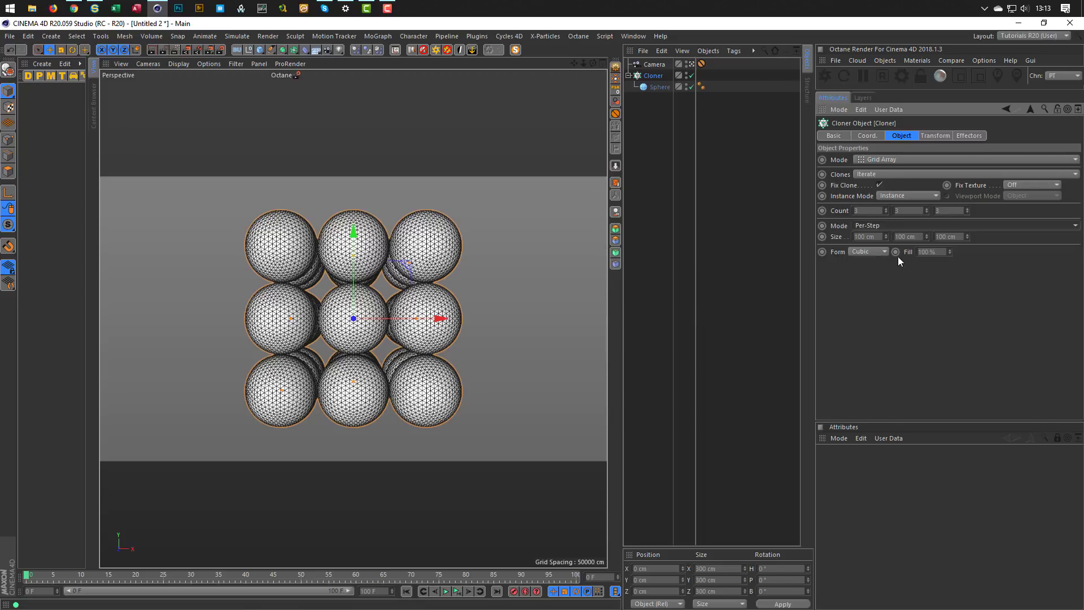
drag(887, 211, 887, 197)
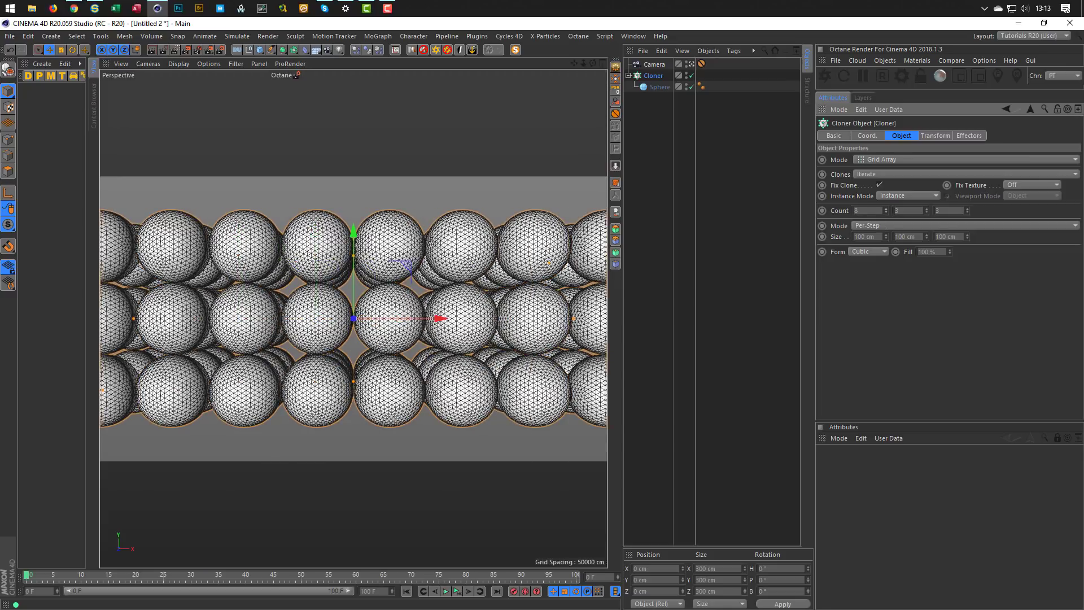
Step: Add a Random effector to the cloner and check the cloner's effector list for it
click(657, 78)
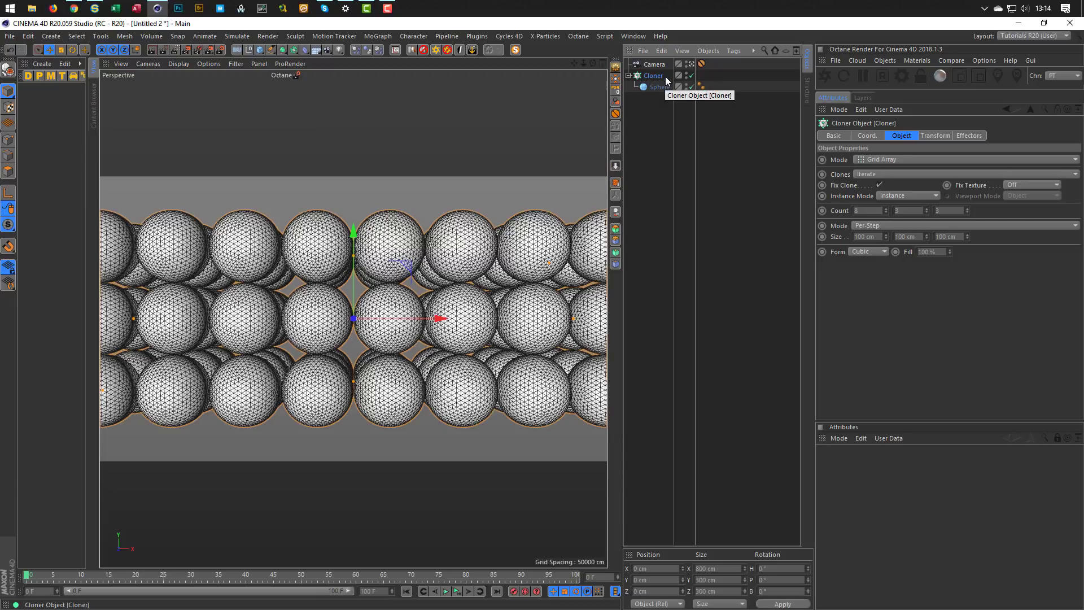
click(381, 35)
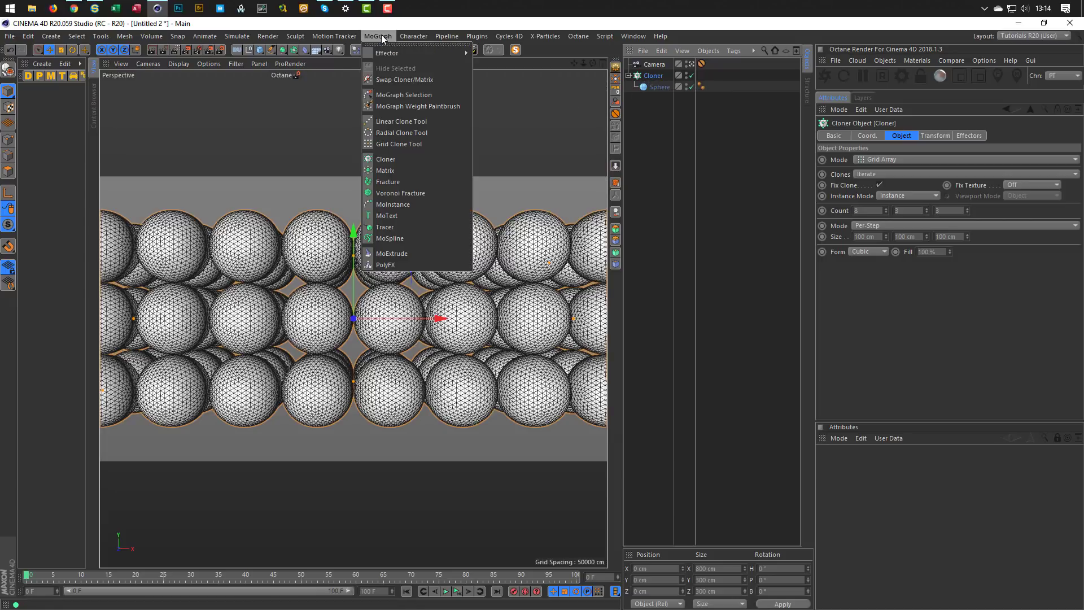
mouse_move(447, 53)
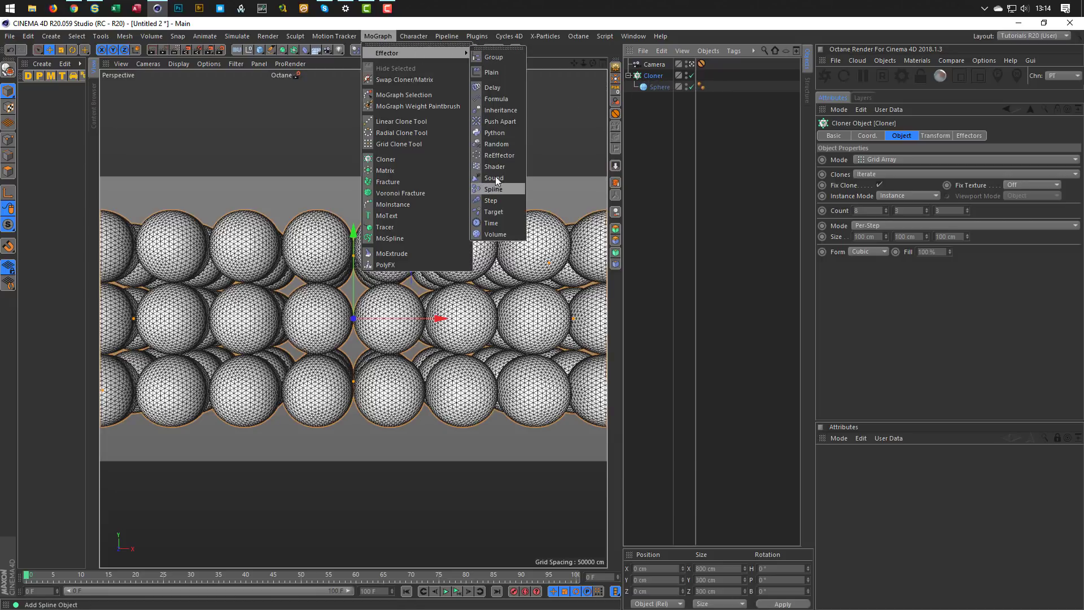
click(497, 145)
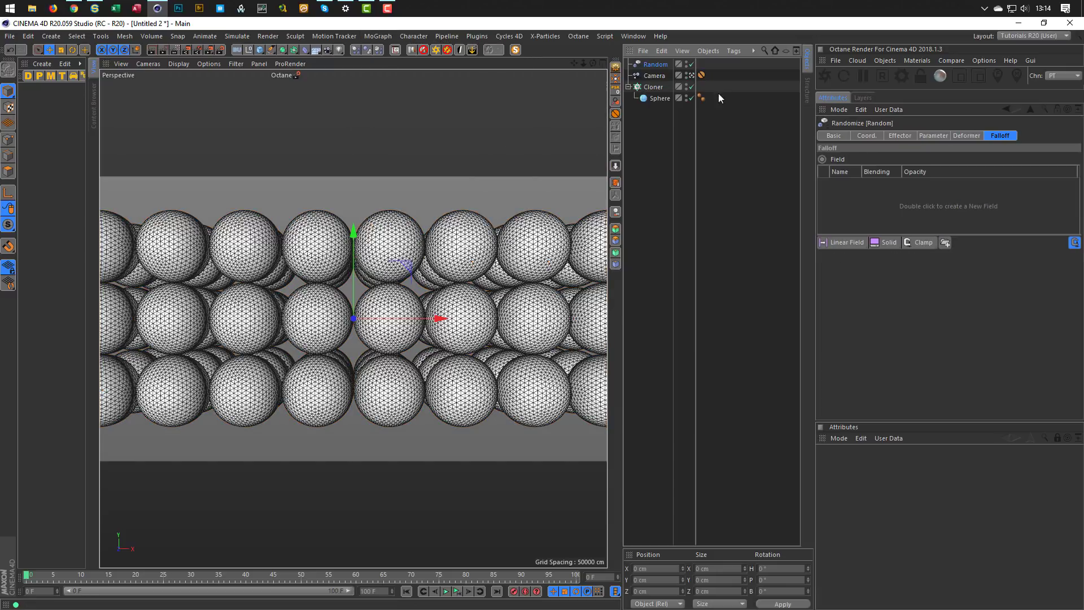
click(654, 86)
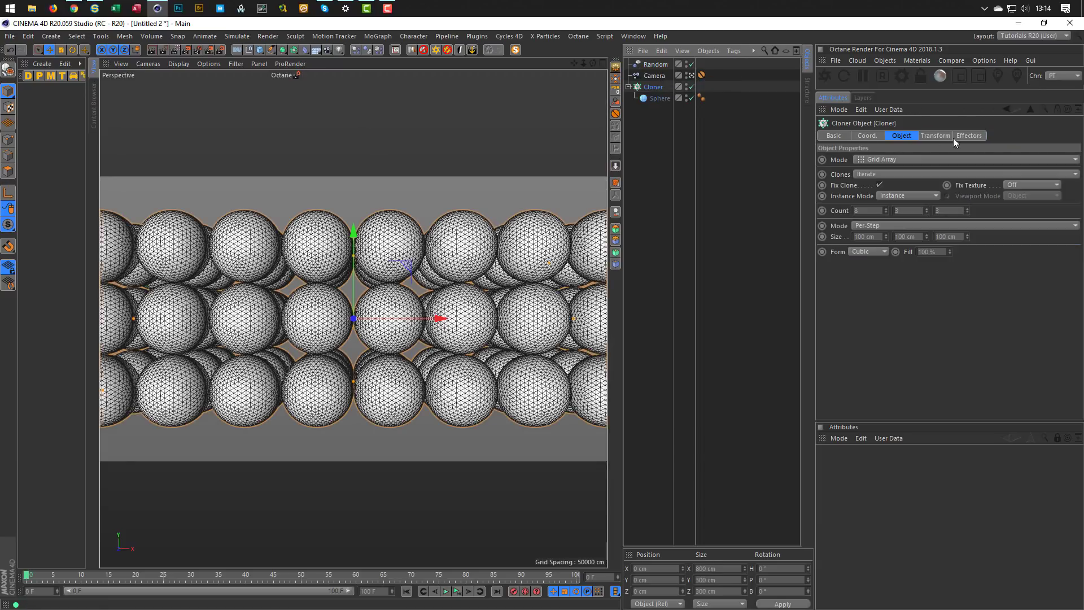
click(969, 136)
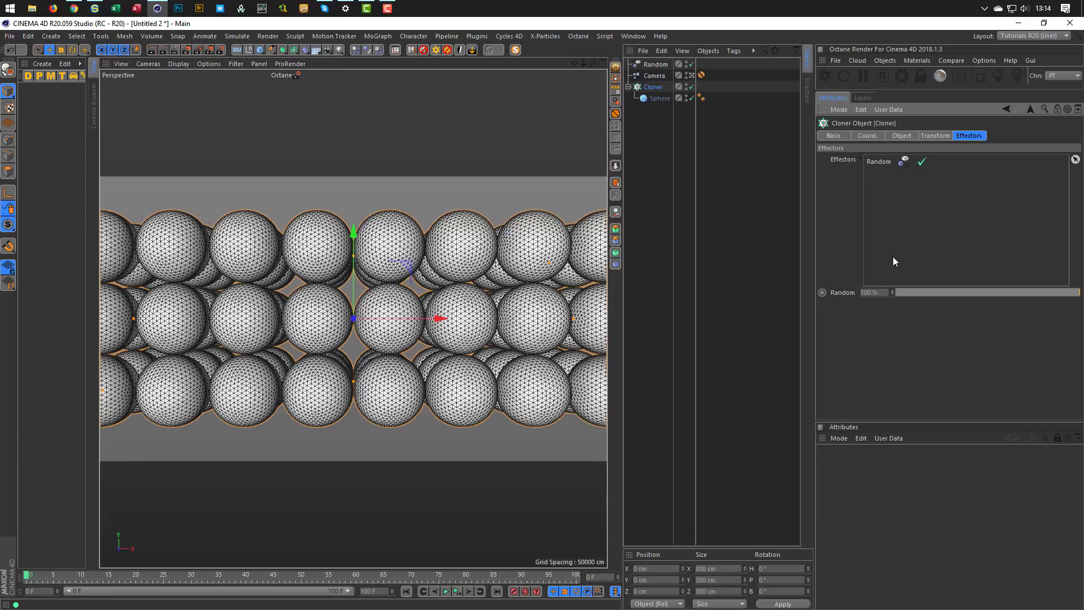
Step: Enable position randomization in the Random effector and raise its P.X value to about 190 cm
click(664, 65)
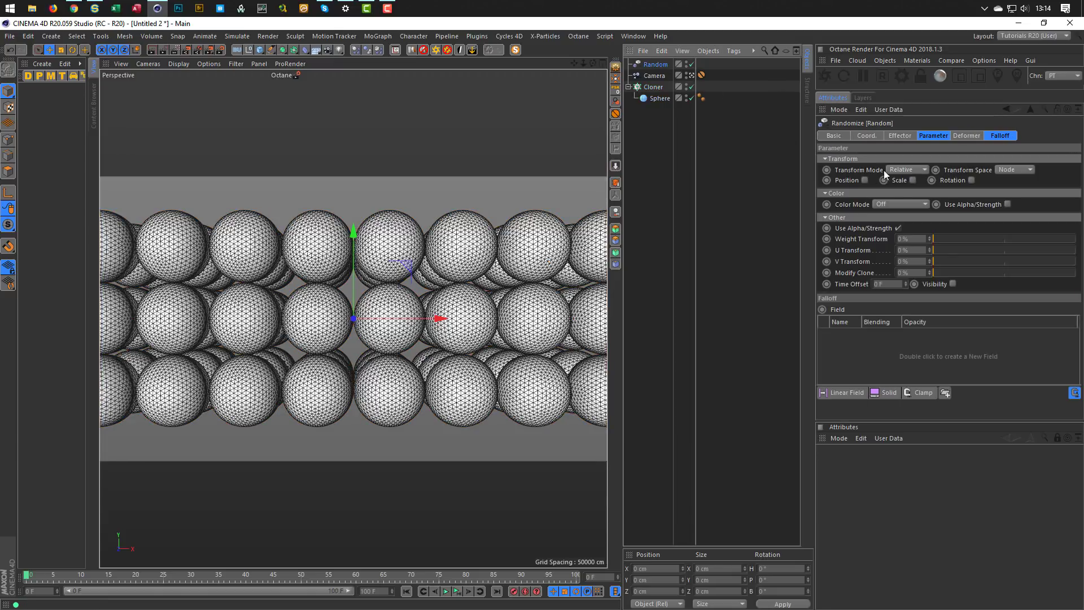
click(922, 136)
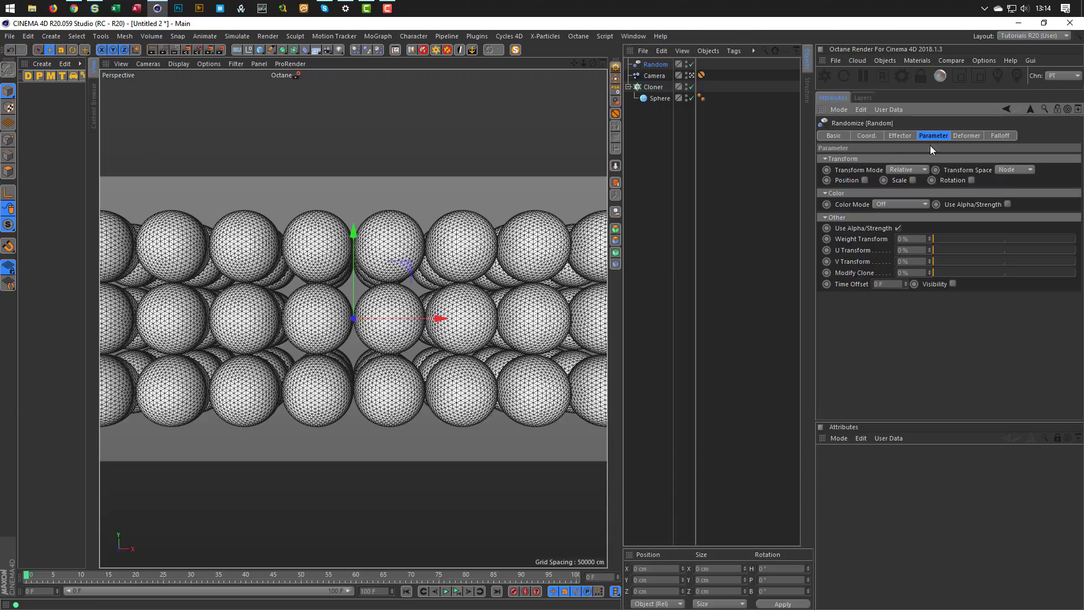
click(864, 180)
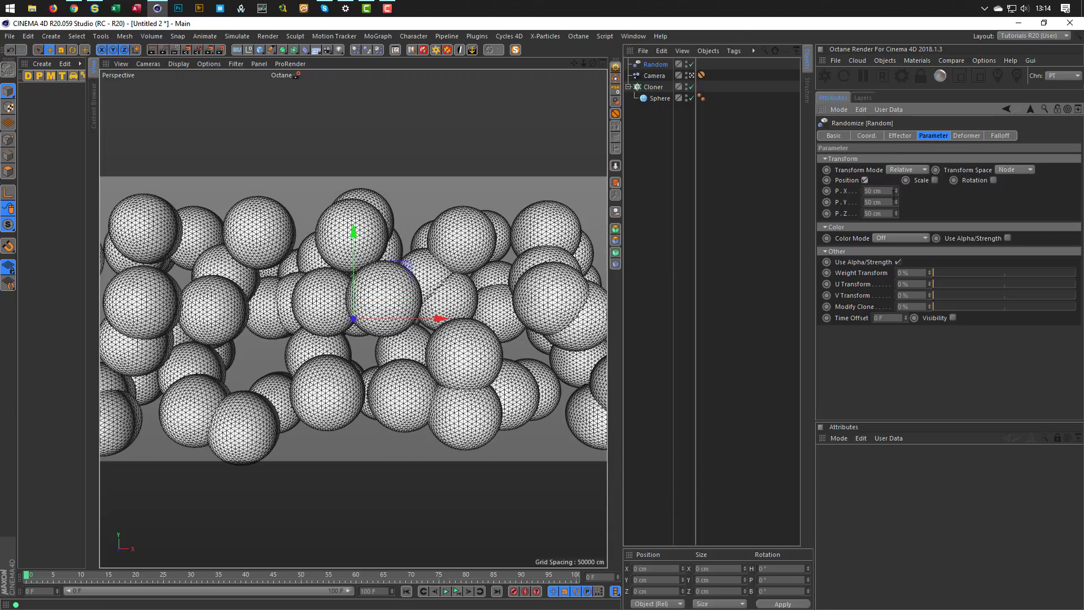
click(881, 202)
drag(896, 191, 896, 111)
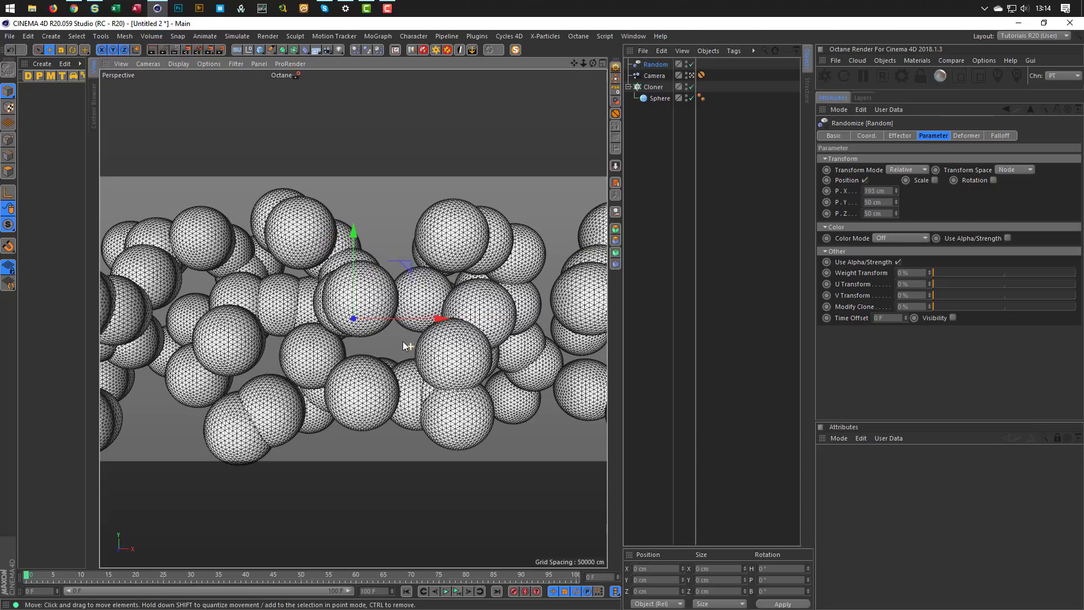
Step: Unlock the Y and Z position axes in the camera's Protection tag
click(702, 75)
click(894, 182)
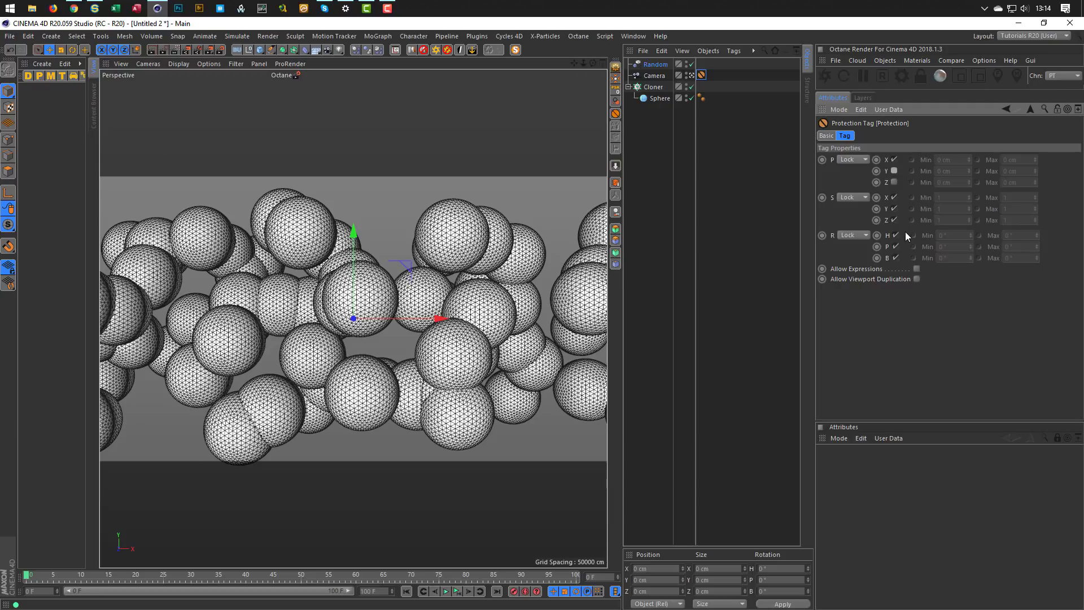
Step: Enable scale randomization in the Random effector with Uniform Scale and Absolute Scale on, and set the scale to -0.9
scroll(299, 329, down, 6)
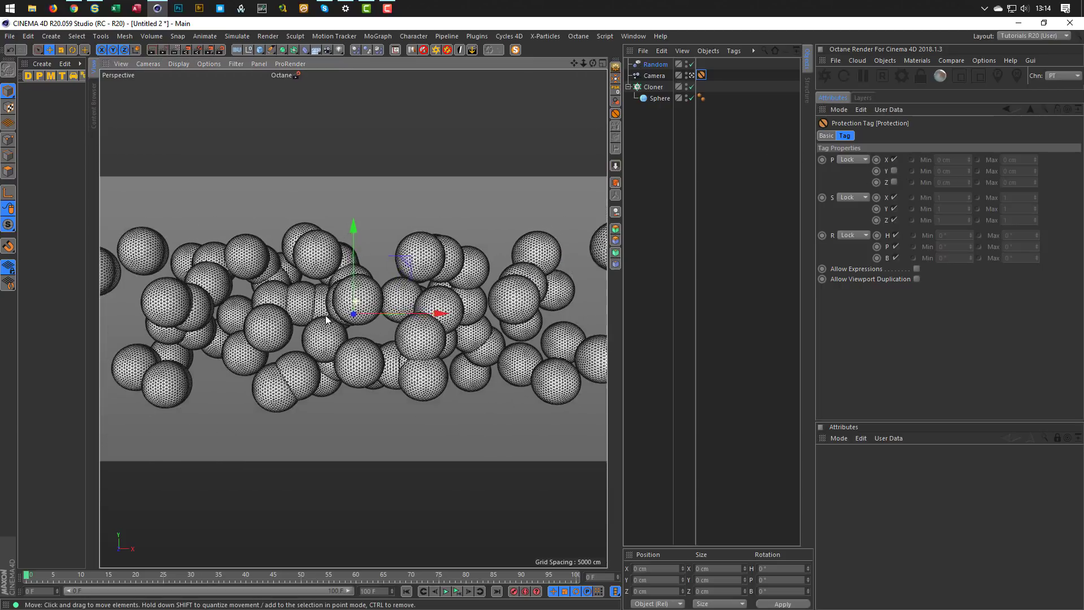
alt+right_drag(298, 324, 308, 324)
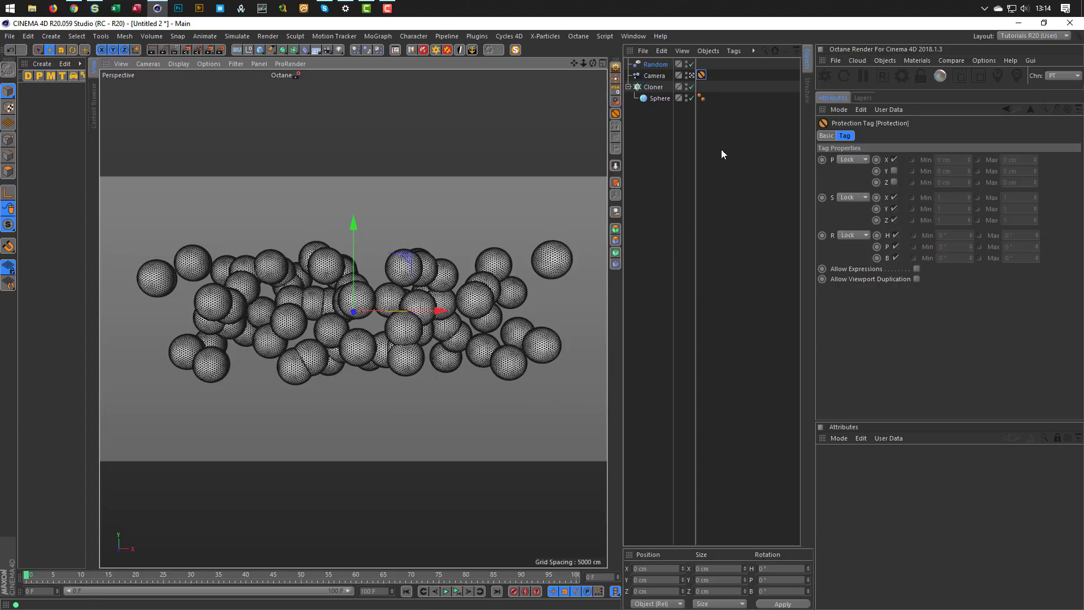
click(658, 64)
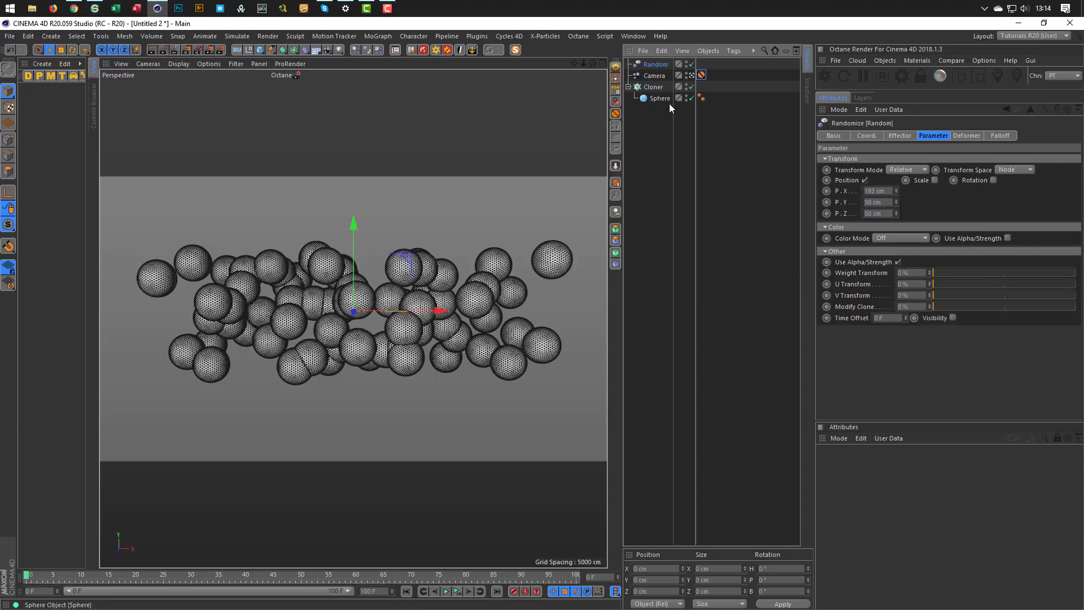
click(936, 180)
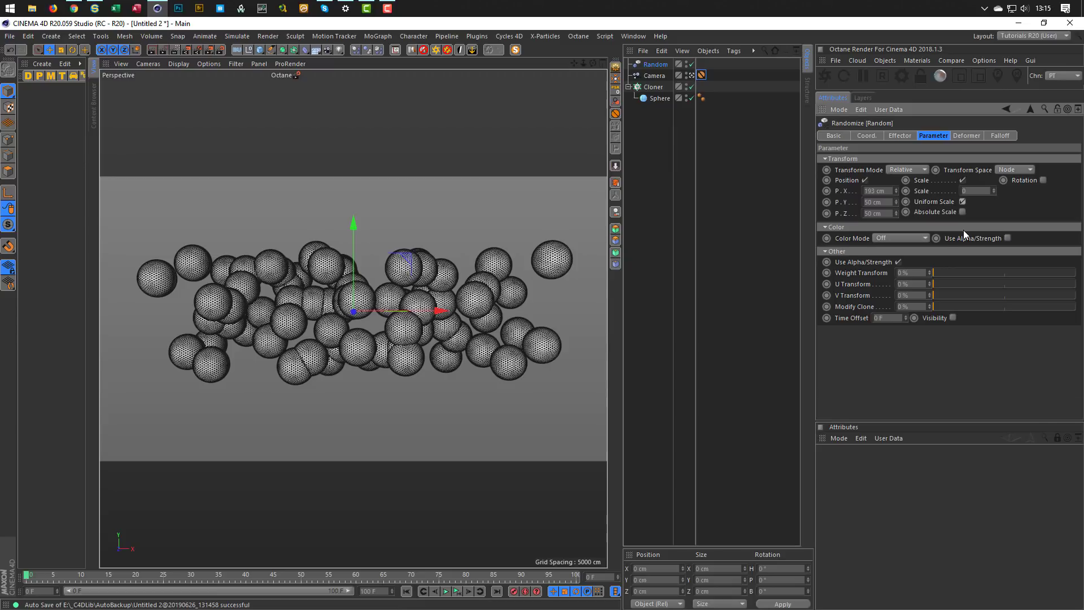
click(964, 230)
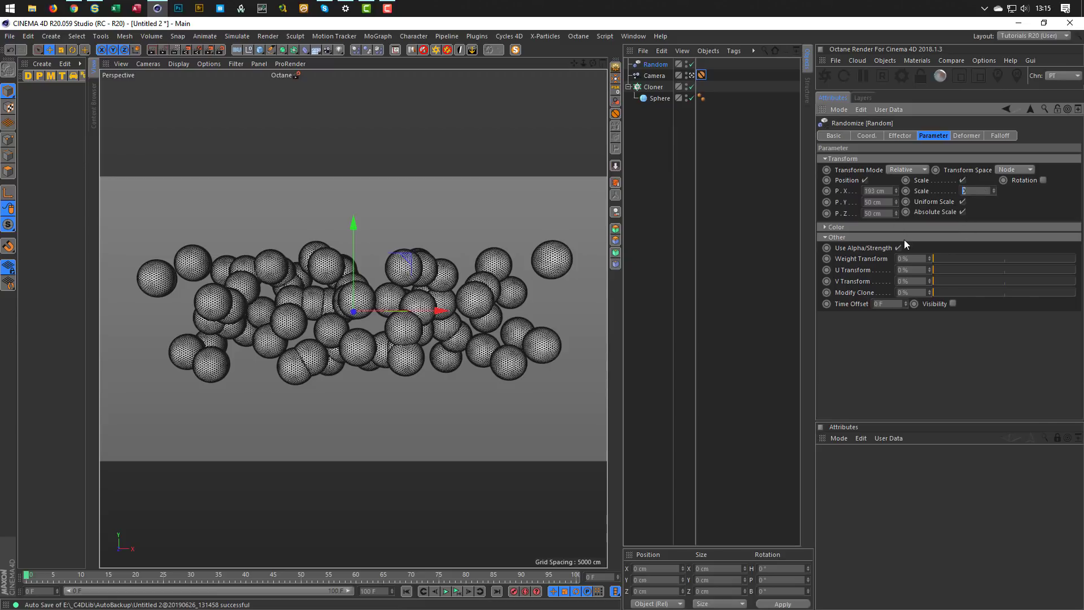
text(-0.9)
key(Return)
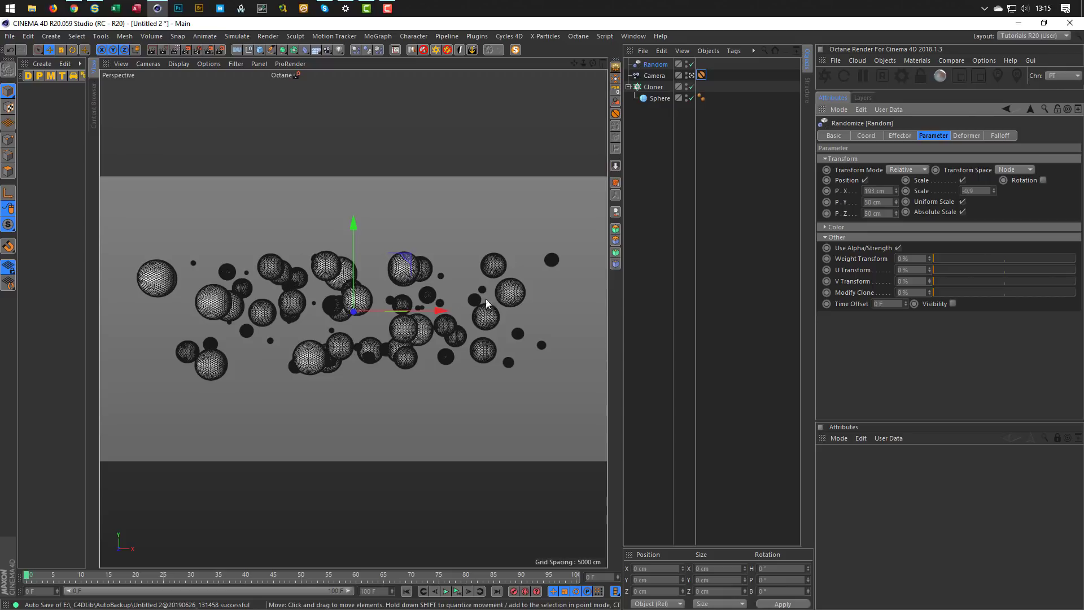
Step: Switch the cloner's grid size mode from Per-Step to Endpoint
click(655, 87)
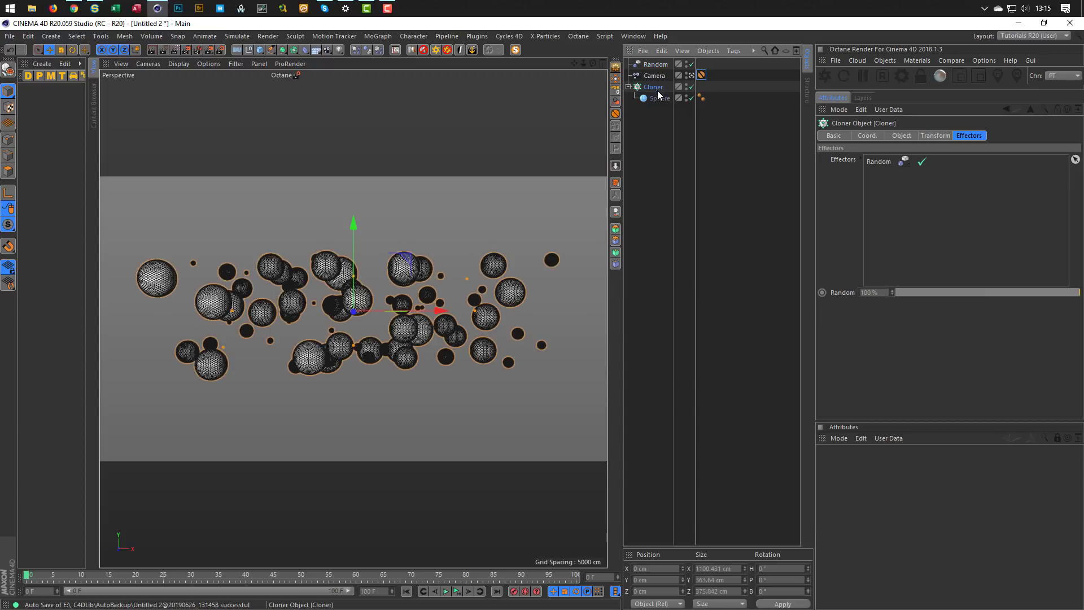
click(904, 136)
click(873, 225)
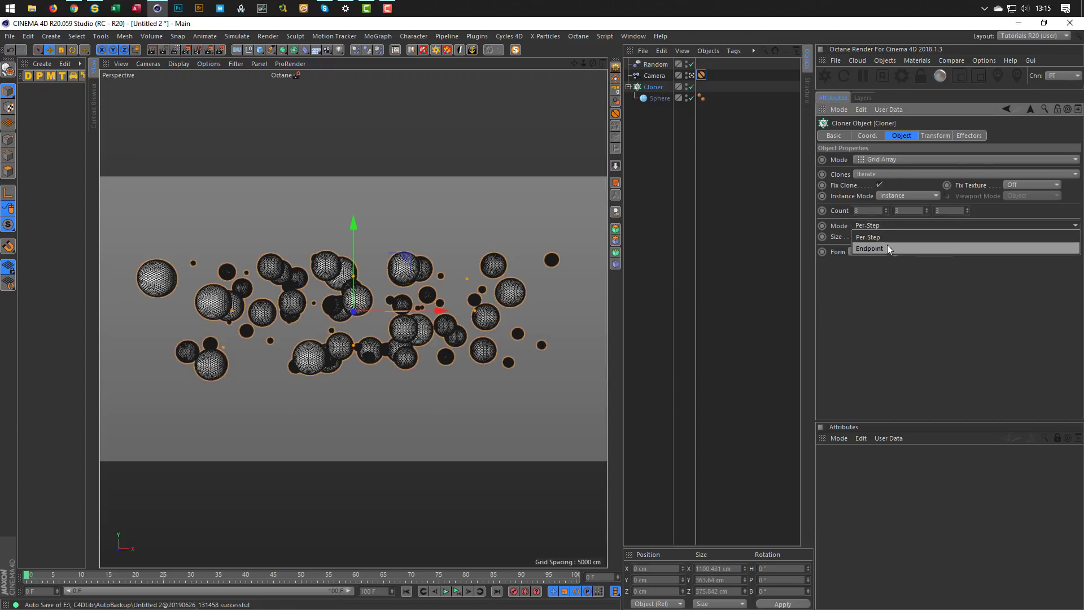
click(887, 245)
Step: Raise the cloner's X count to 32, increase its Z count, and set the instance mode to Render Instance
mouse_move(885, 211)
mouse_down()
mouse_move(885, 192)
mouse_move(885, 210)
mouse_up()
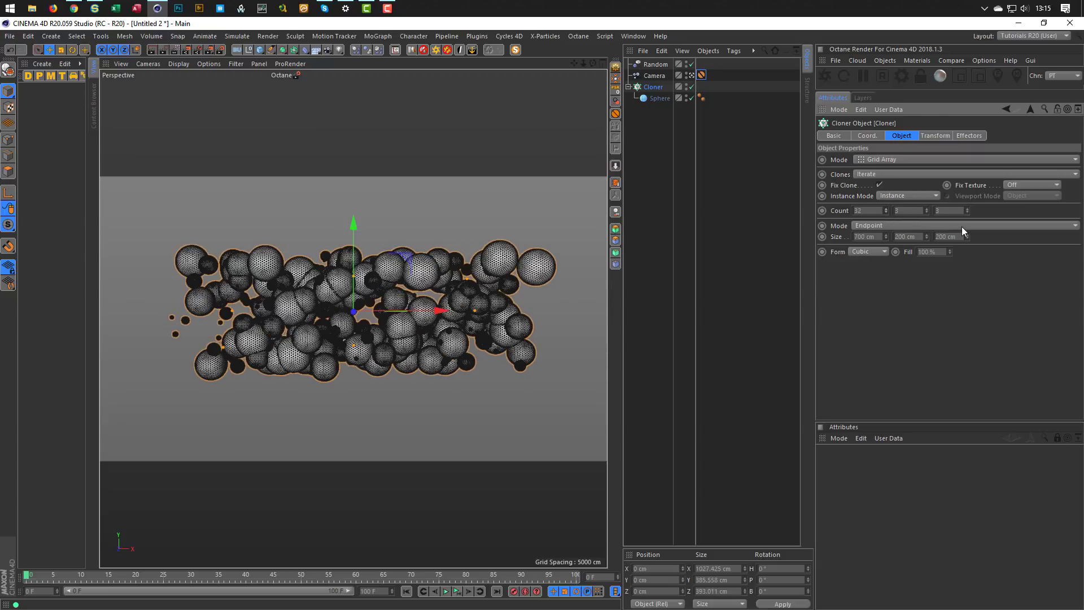
drag(967, 210, 967, 212)
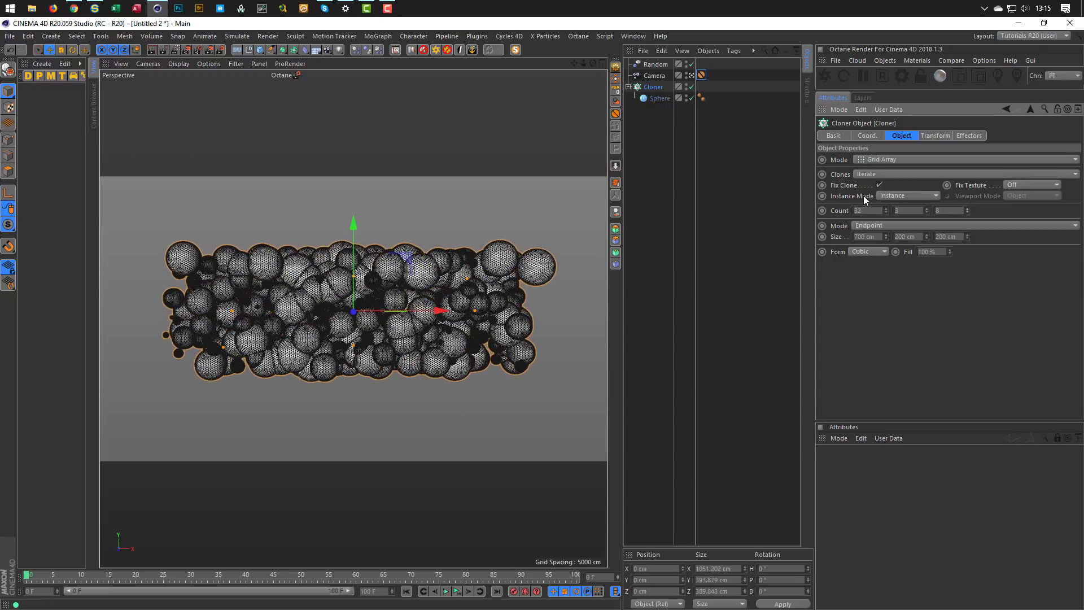
click(906, 195)
click(913, 218)
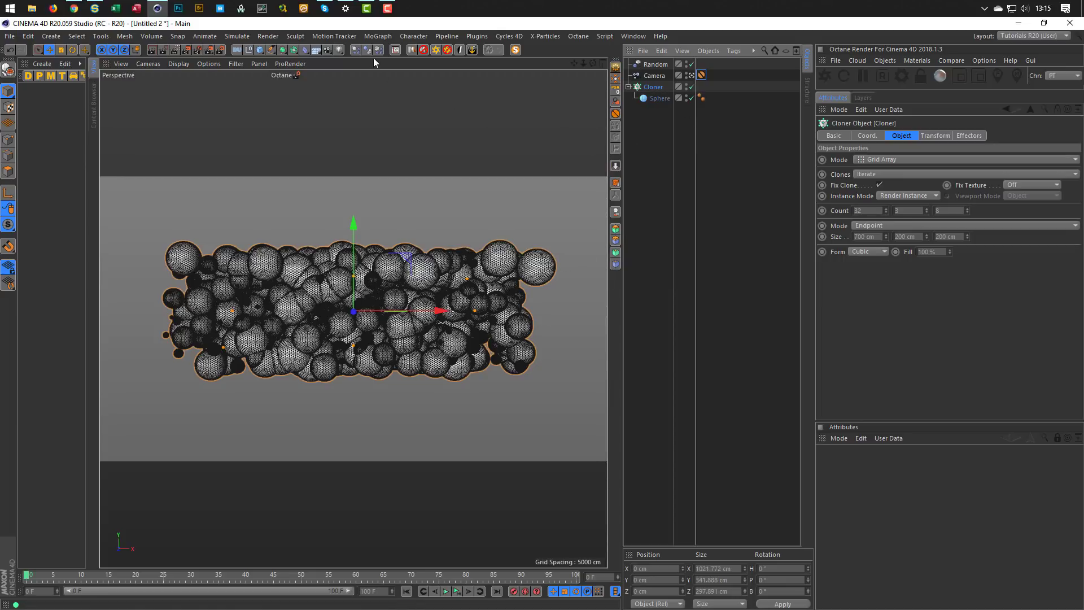
Step: Add a Rigid Body dynamics tag to the cloner
click(357, 49)
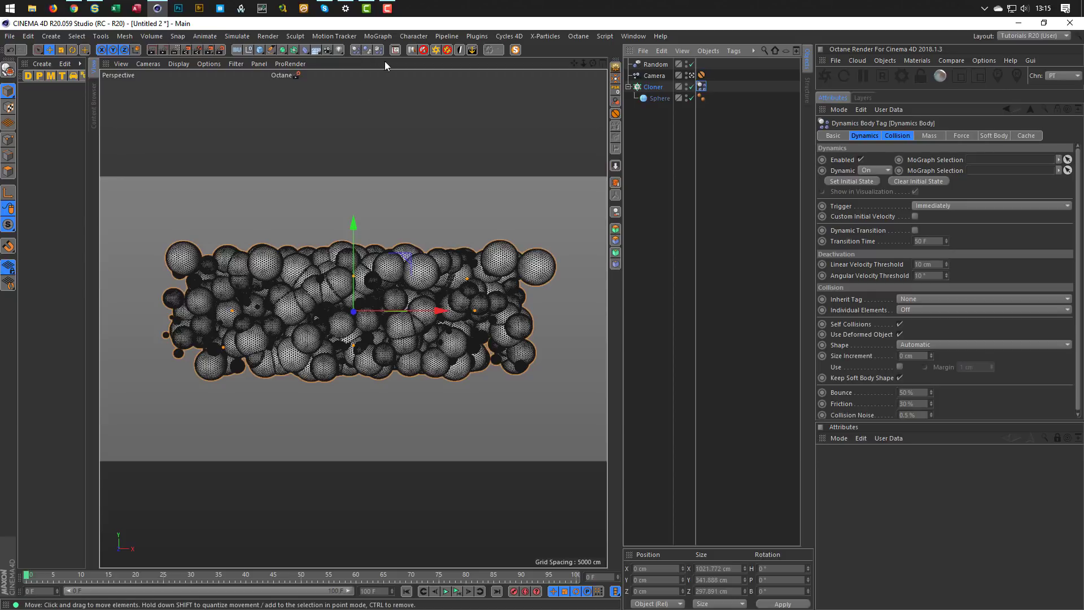
right_click(655, 86)
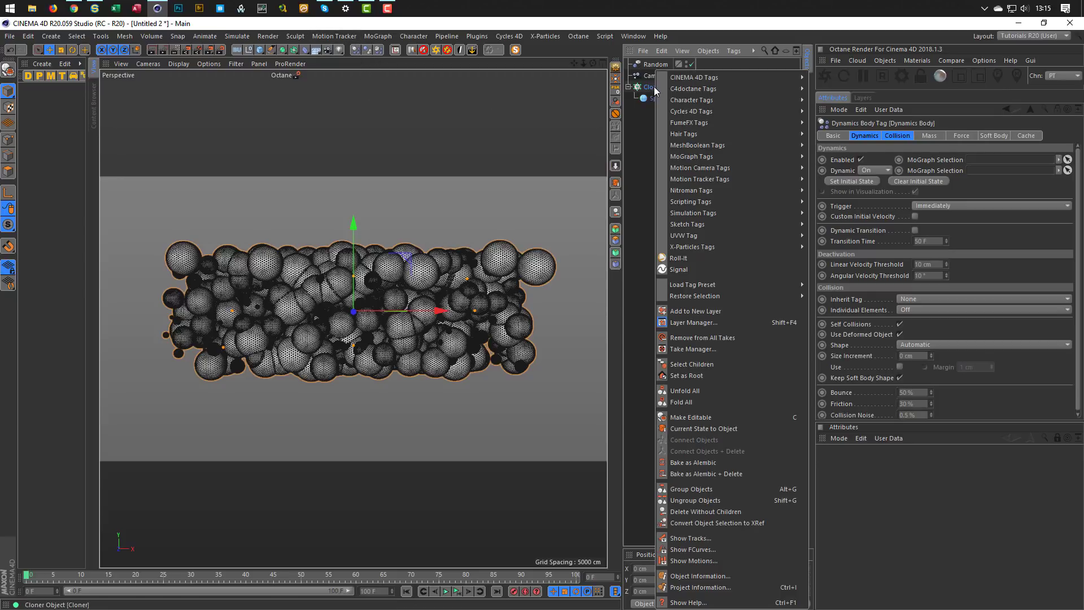
mouse_move(768, 210)
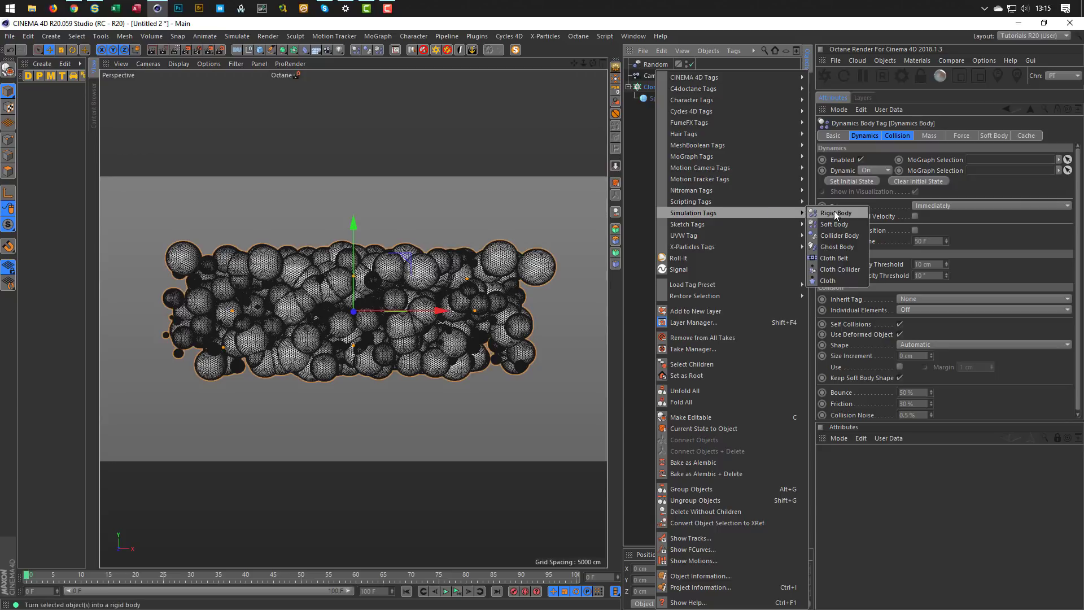
click(866, 33)
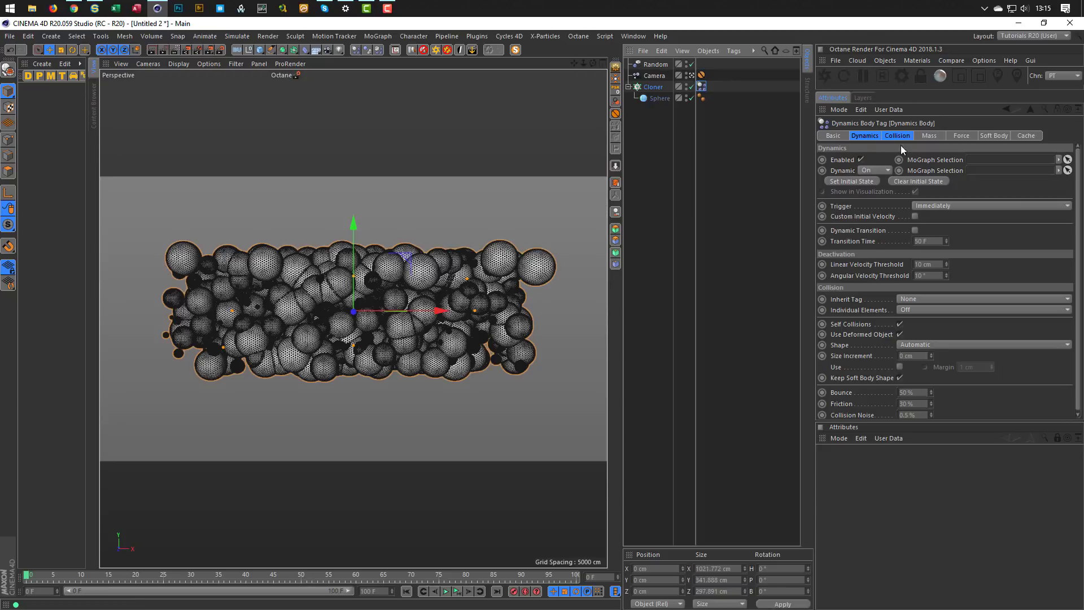
Step: Set Follow Position and Follow Rotation to 10 in the cloner's Dynamics Body tag
click(965, 136)
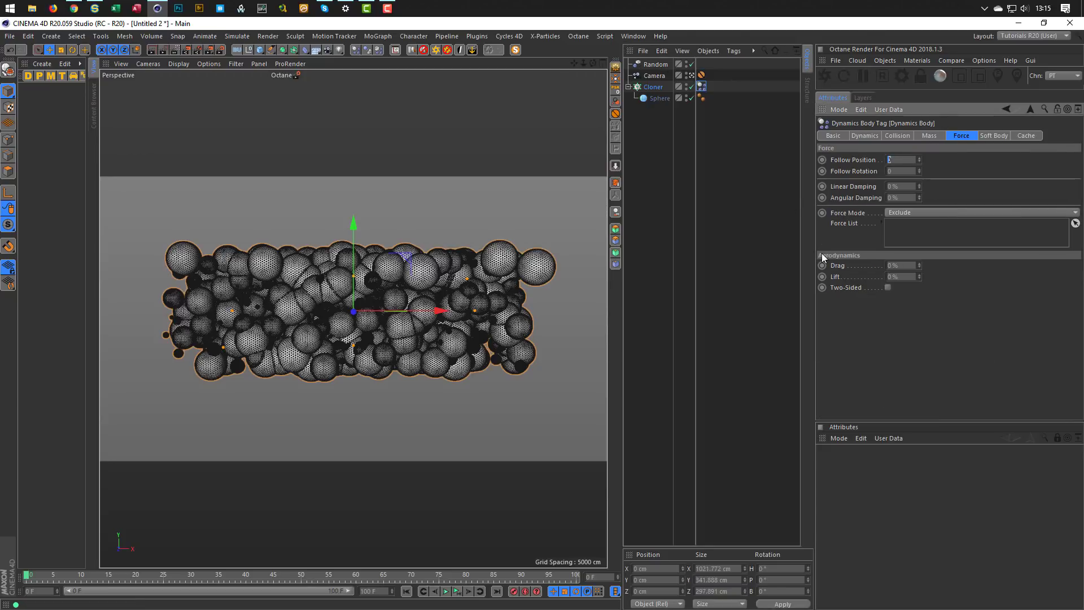
text(1)
key(Return)
text(0)
key(Tab)
text(10)
Step: Set the project's dynamics gravity to 0 cm
key(ctrl+d)
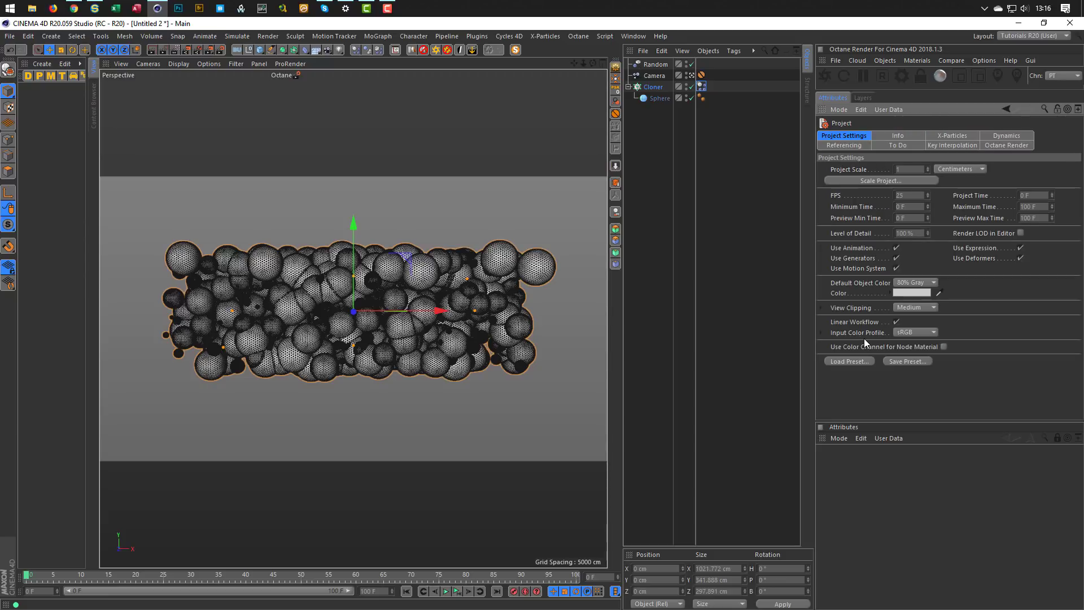
click(989, 137)
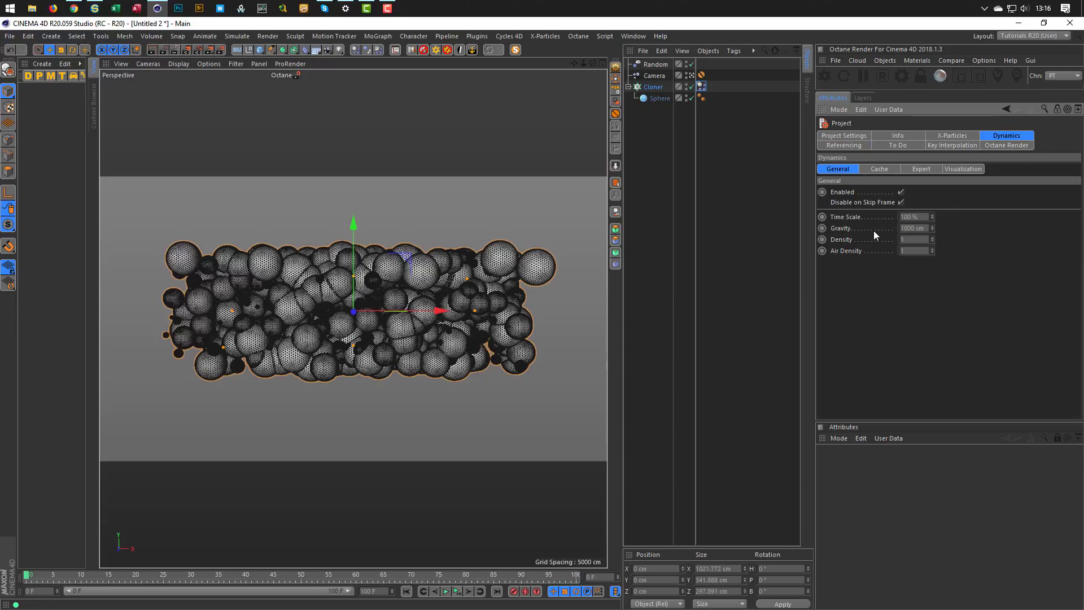
double_click(919, 227)
text(0)
key(Return)
Step: Select the cloner and play the dynamics simulation briefly to check how the clones behave
click(654, 87)
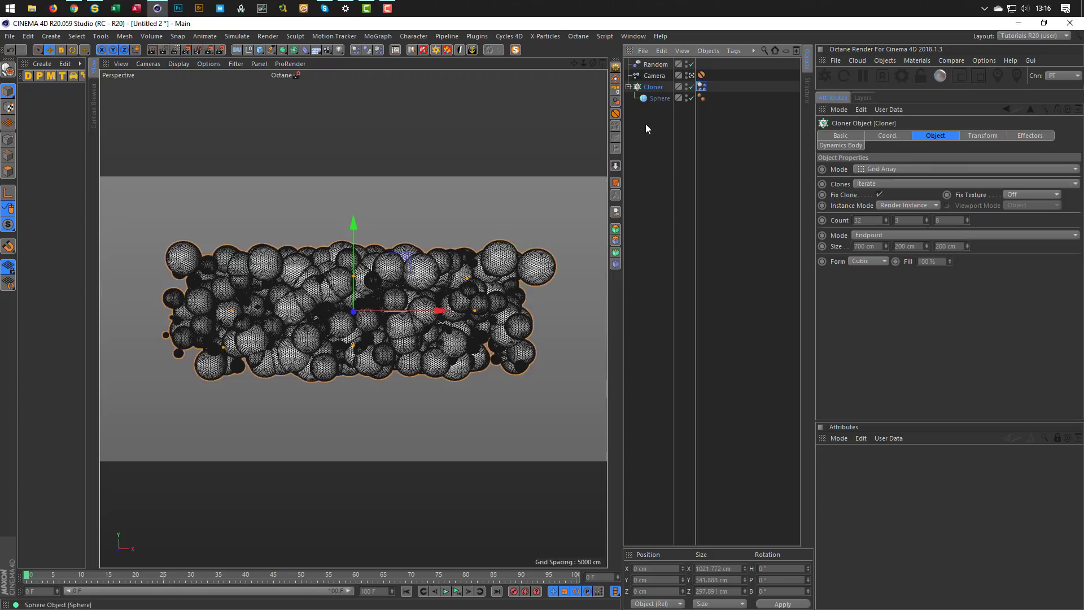
click(457, 591)
click(457, 592)
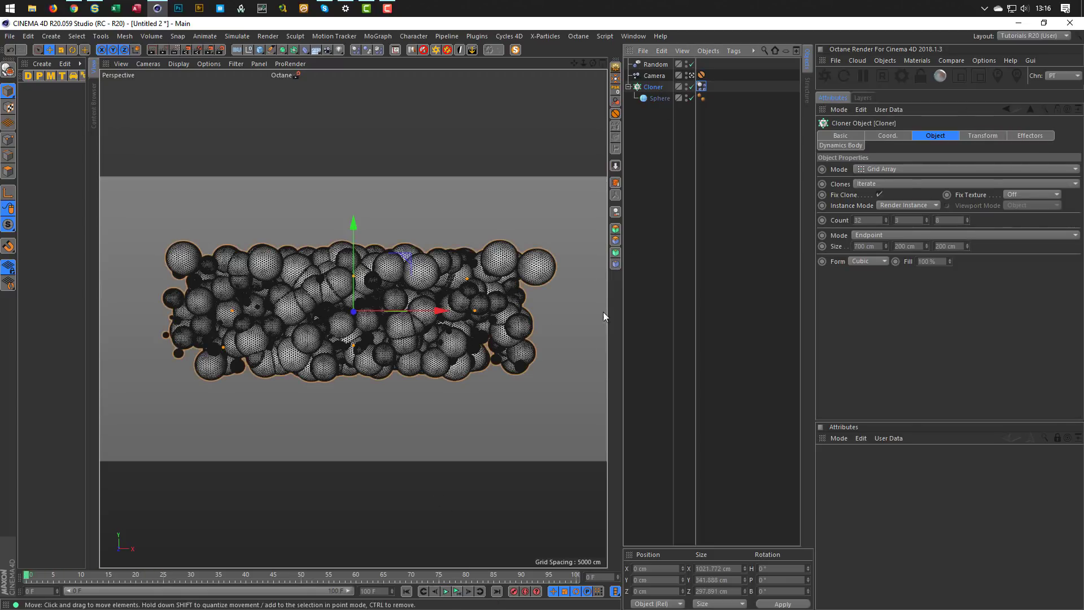
Step: Set the Dynamics Body tag's collision inheritance to Apply Tag to Children and its Individual Elements to All
click(701, 87)
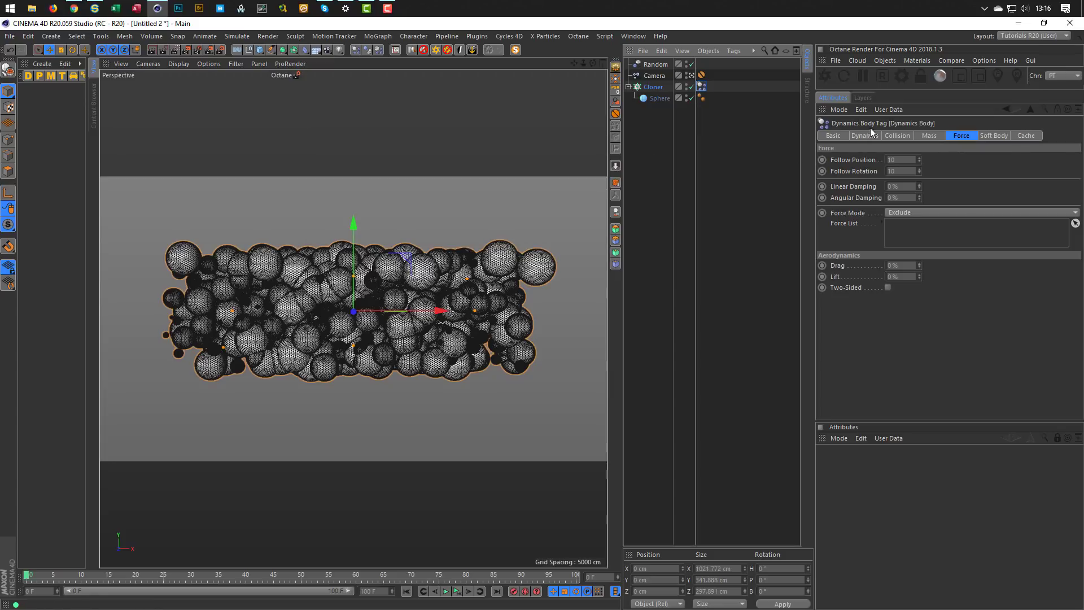
click(897, 137)
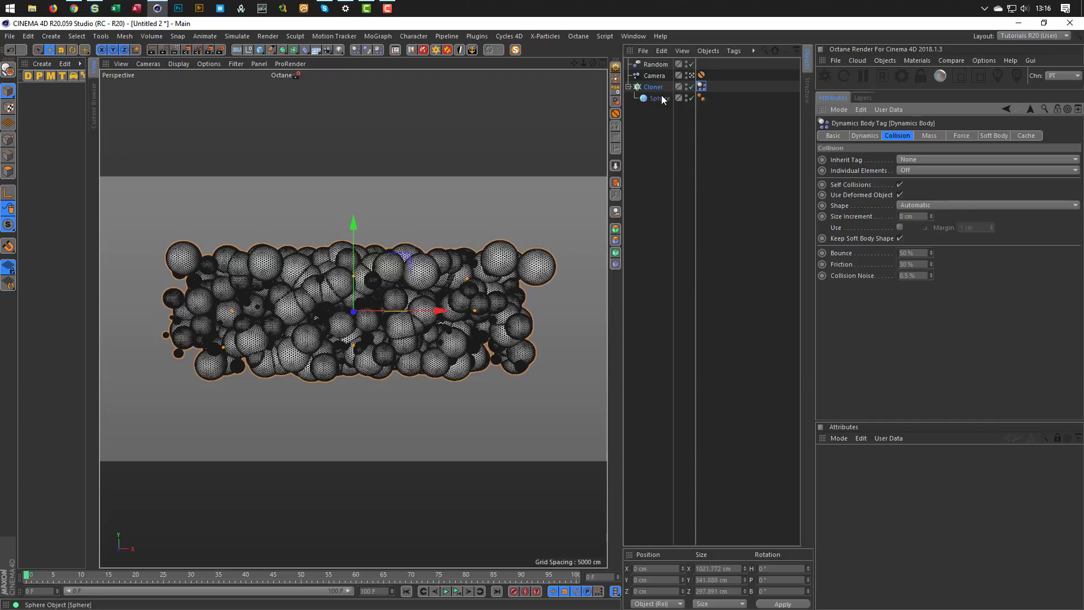
click(916, 159)
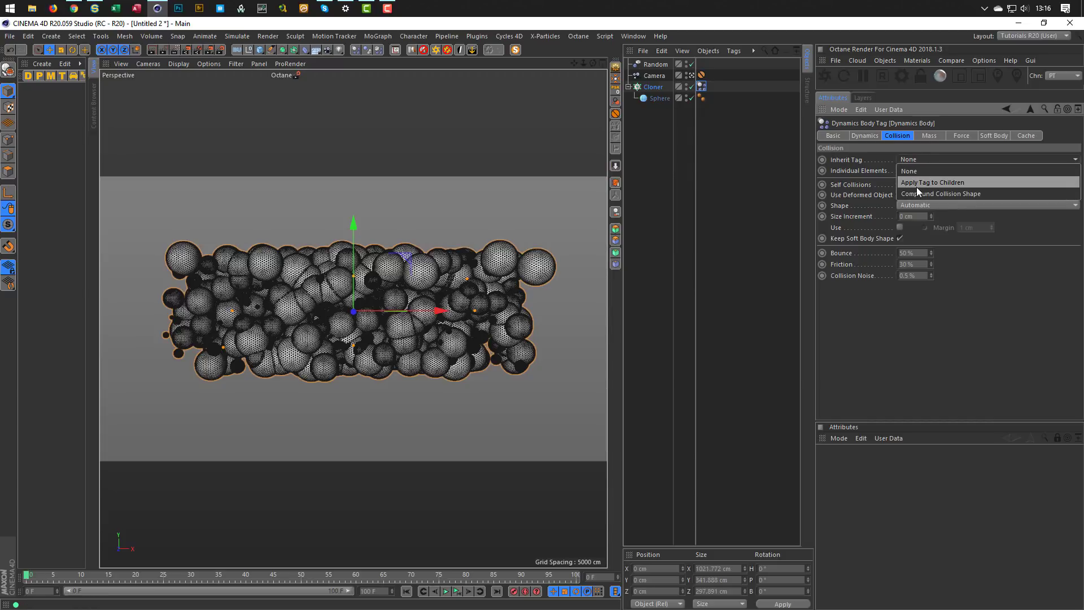
click(924, 182)
click(908, 170)
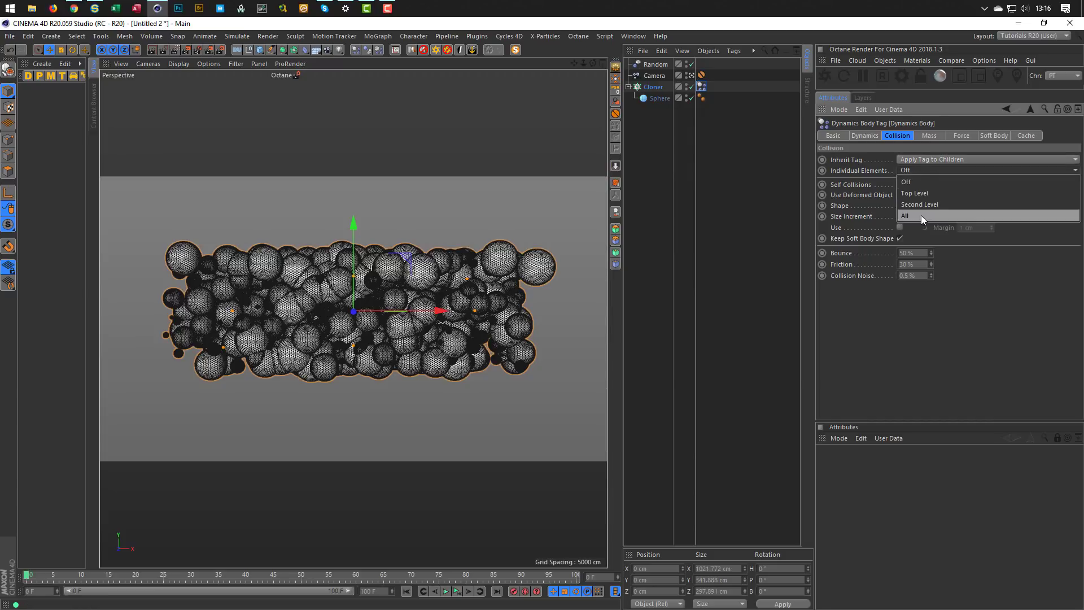
click(920, 216)
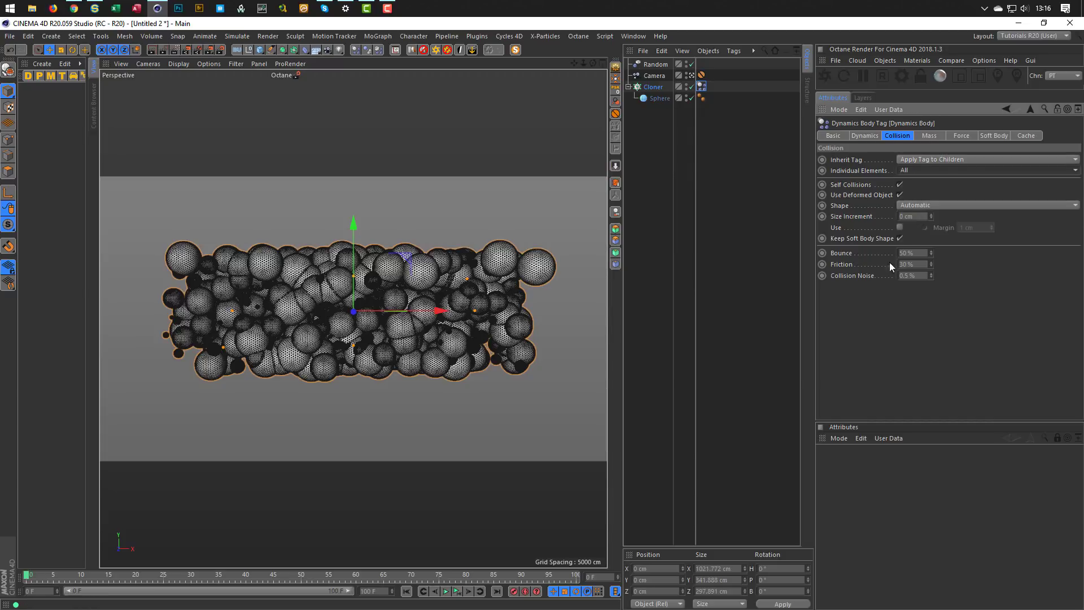
Step: Play the simulation to check how the spheres push apart, and stop it with the spheres spread out
click(458, 593)
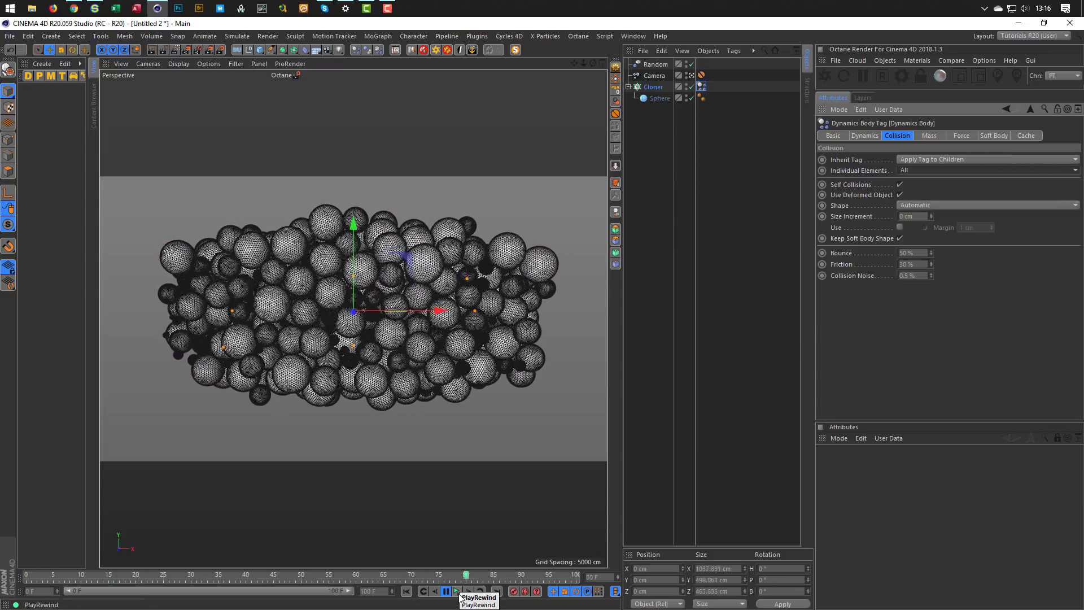
click(456, 594)
click(446, 592)
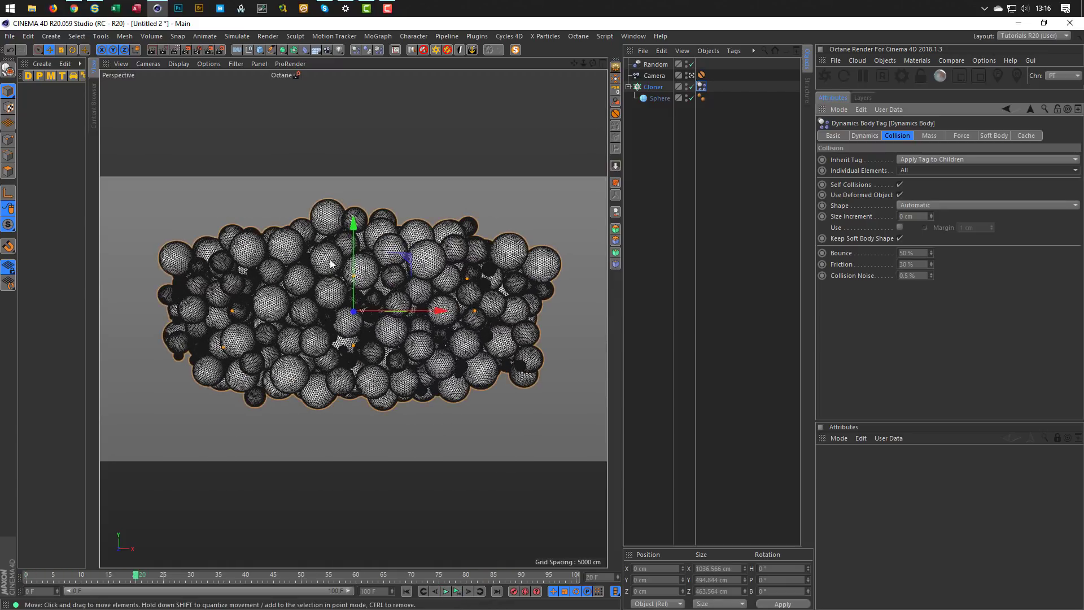
mouse_move(349, 290)
alt+right_down()
mouse_move(470, 269)
mouse_move(351, 294)
alt+right_up()
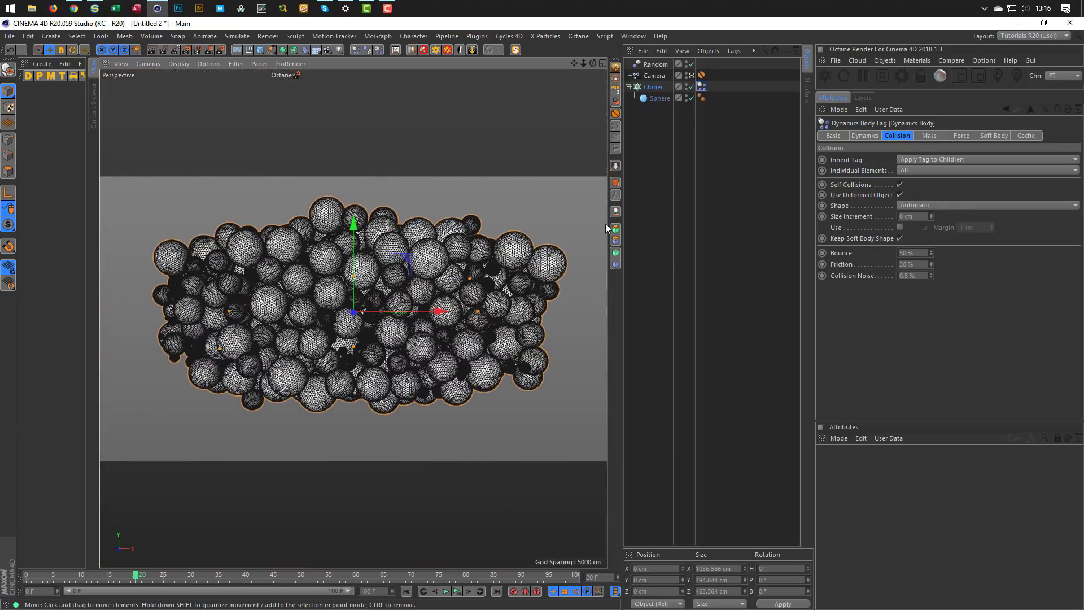
Step: Set the cloner's Z count to 5
click(654, 88)
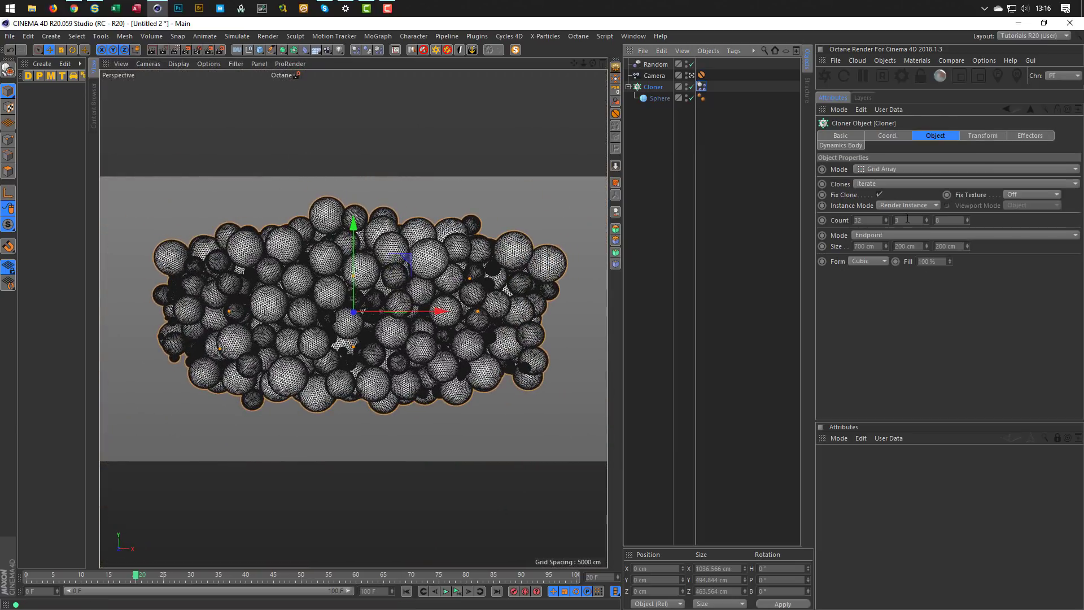
double_click(955, 221)
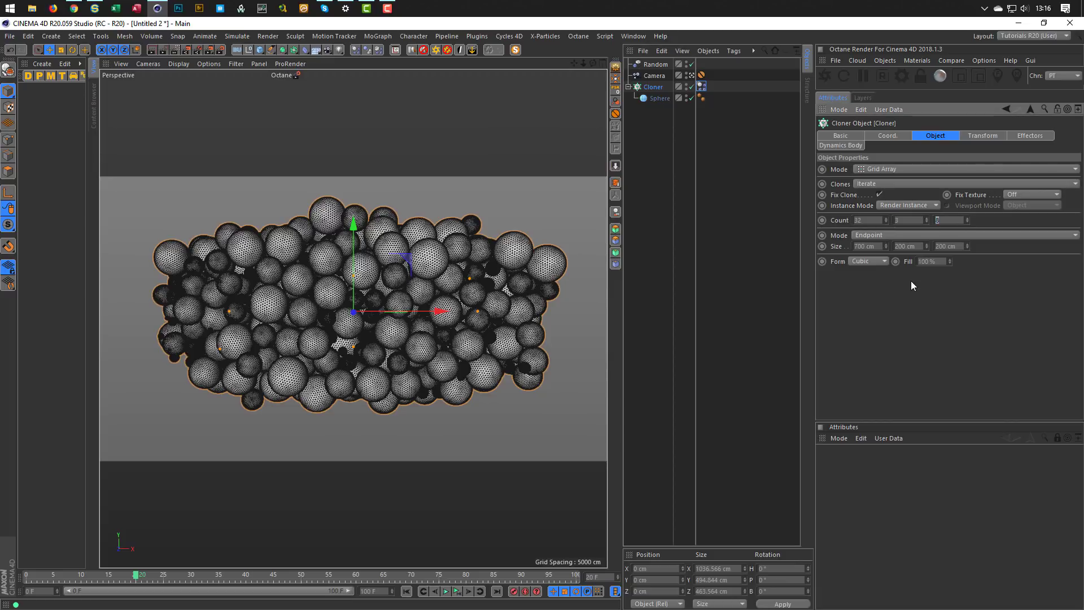
text(5)
key(Return)
Step: Replay the simulation from the first frame to examine the sphere collisions with the new clone count
click(458, 592)
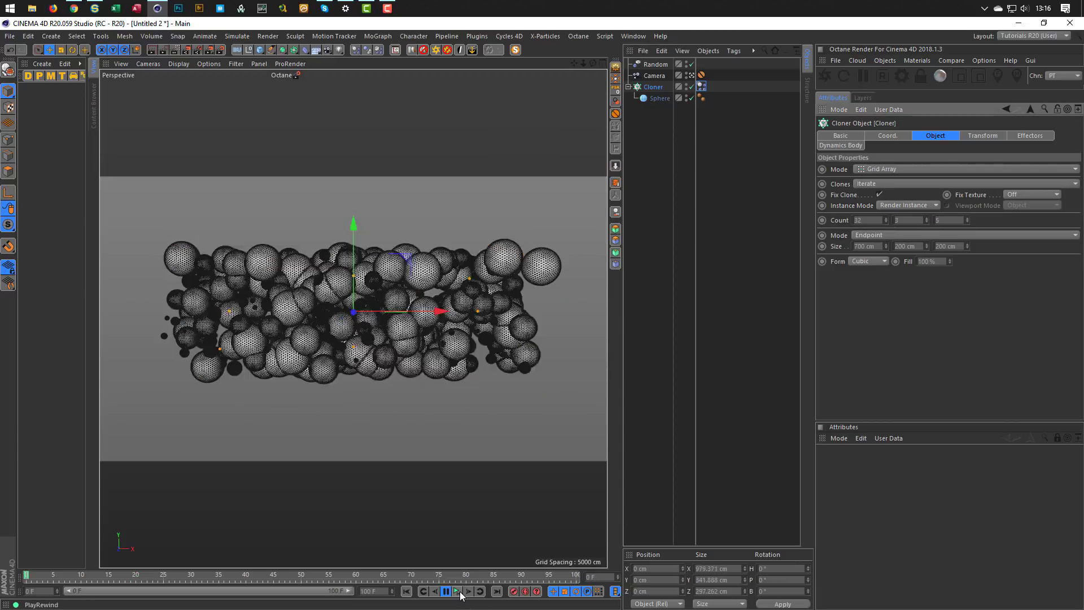
click(457, 592)
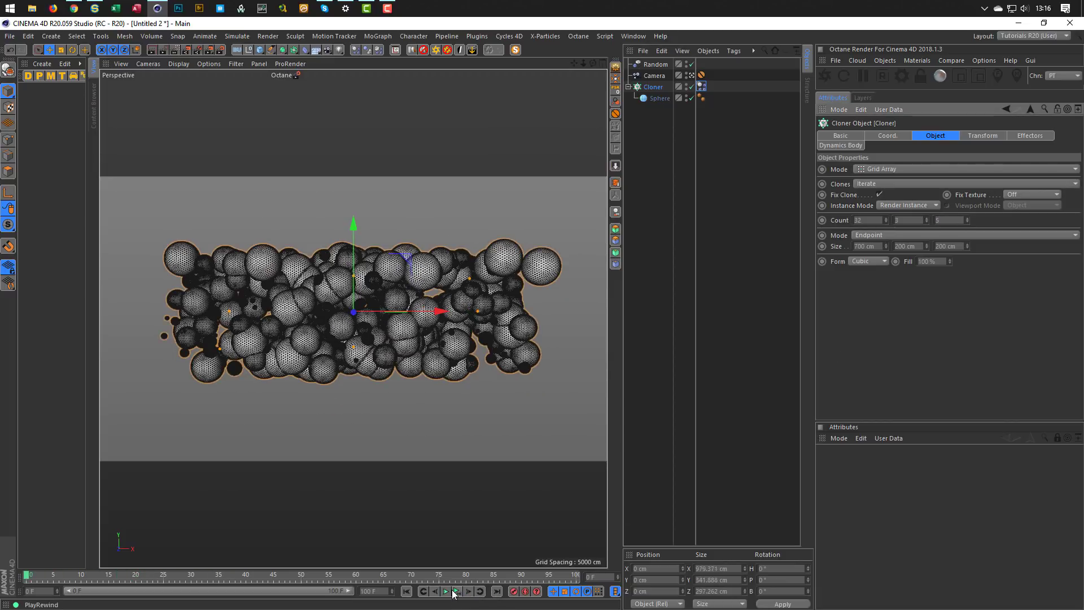
click(459, 592)
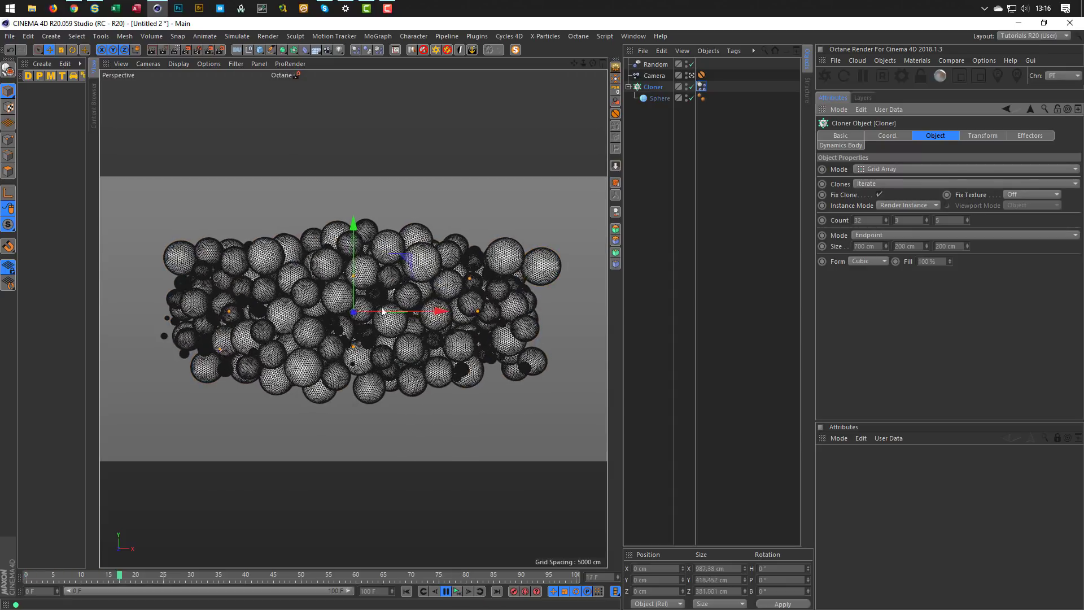
click(457, 592)
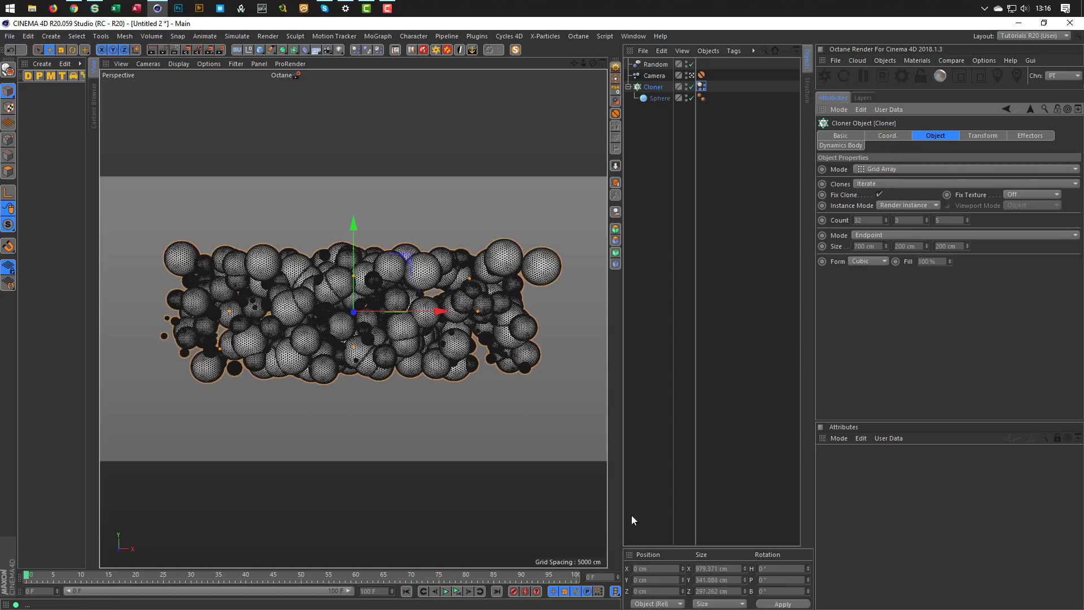
Step: Try the Dynamics Body tag's Follow Rotation at 1, settle on 0, and play the simulation to check each value
click(703, 97)
click(962, 136)
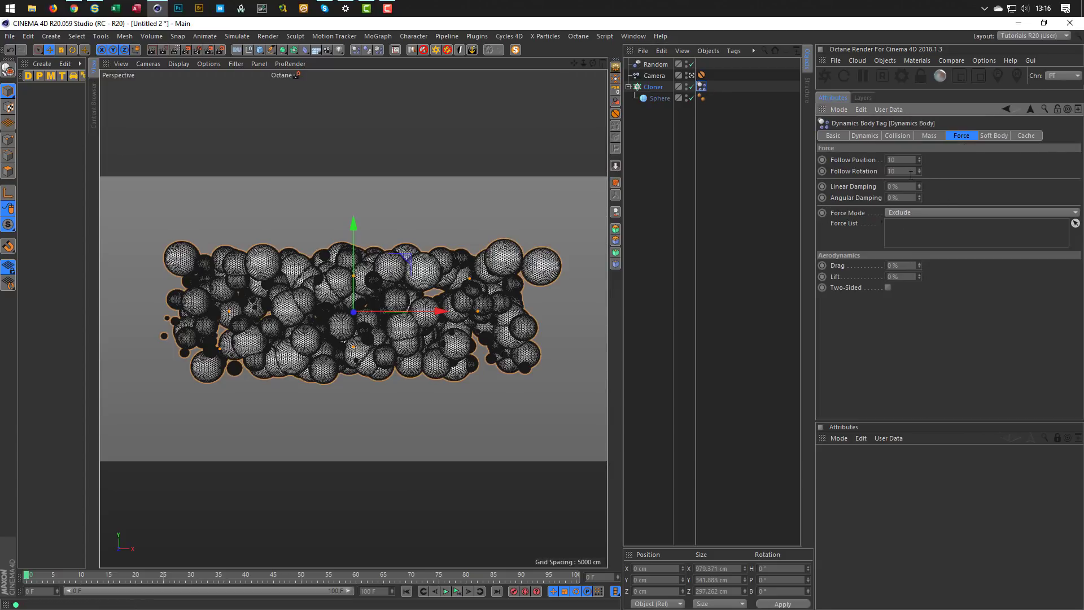
text(1)
click(457, 592)
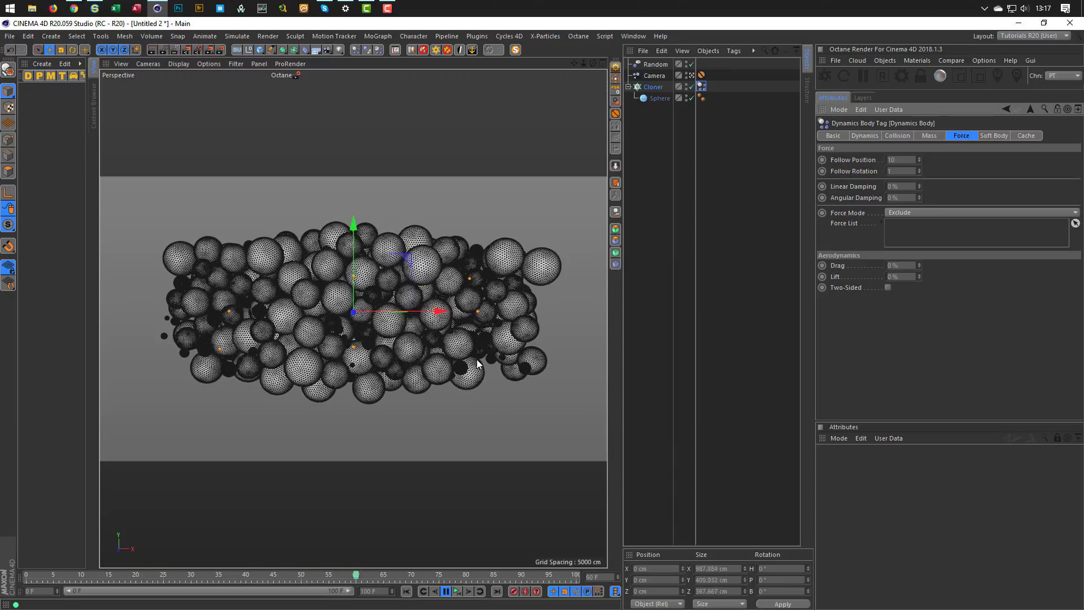
click(458, 592)
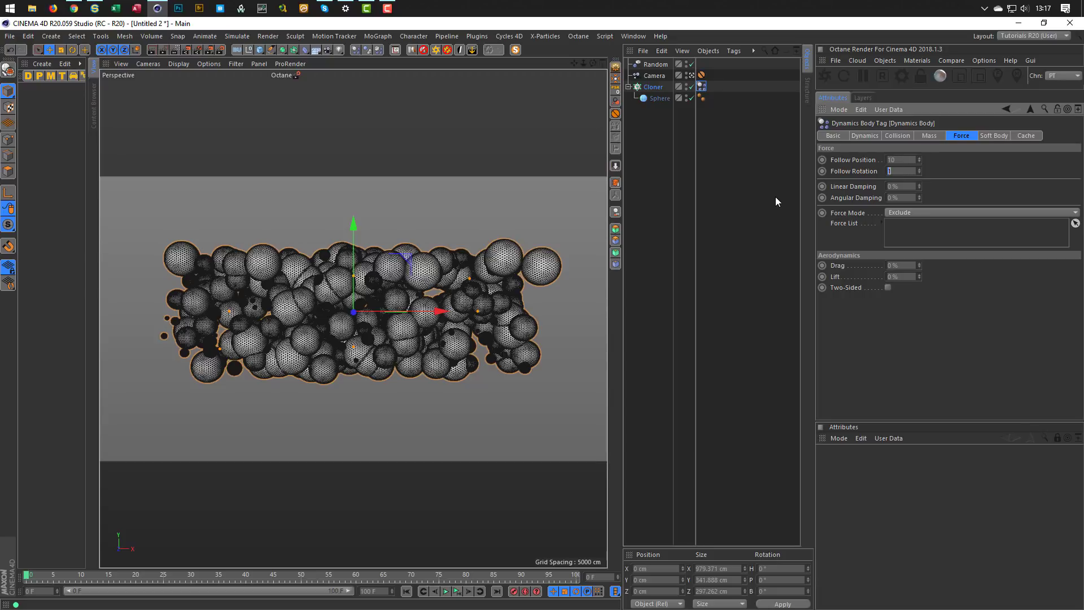
text(0)
click(456, 591)
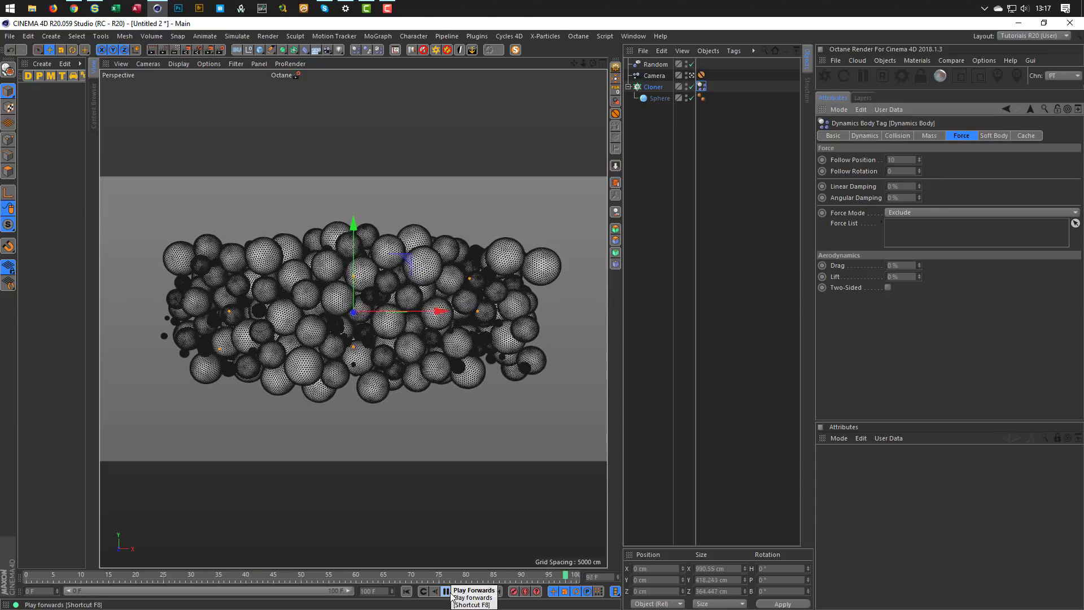
click(447, 591)
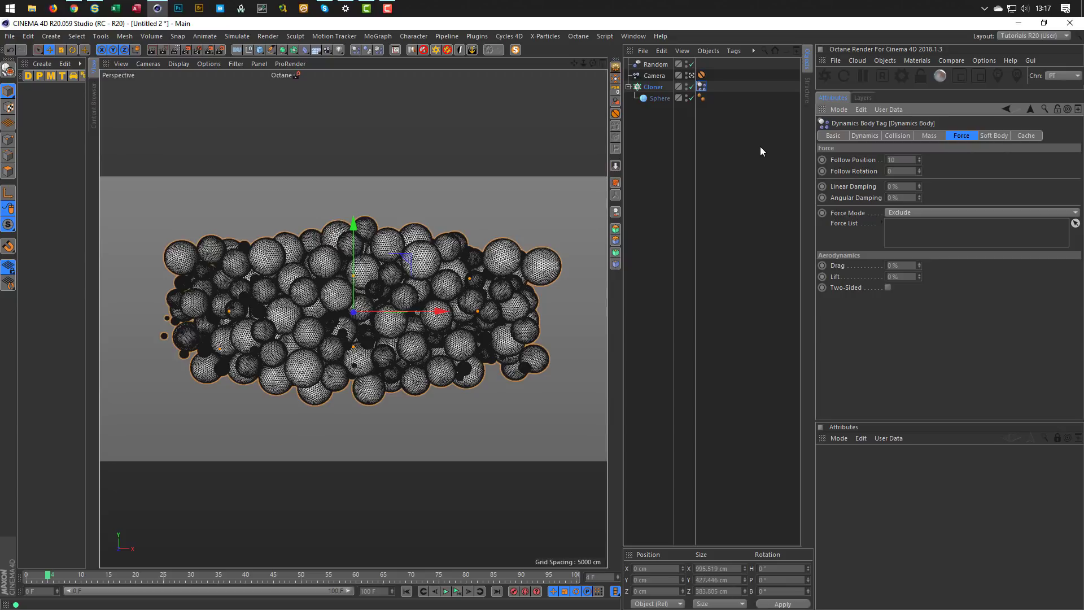
Step: Add a particle Turbulence object to the scene
click(657, 63)
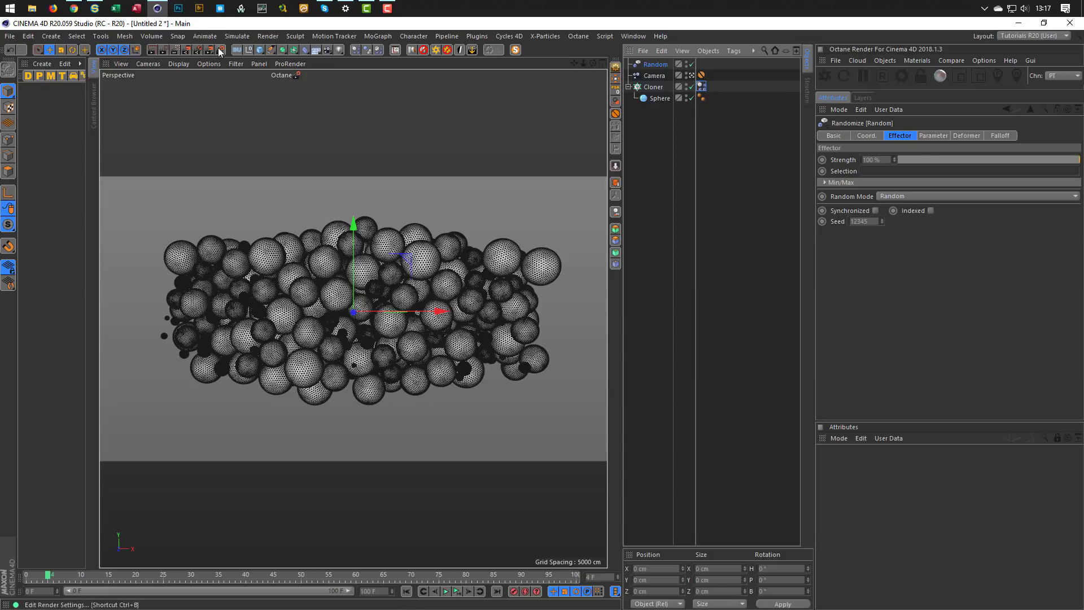
click(233, 36)
mouse_move(226, 79)
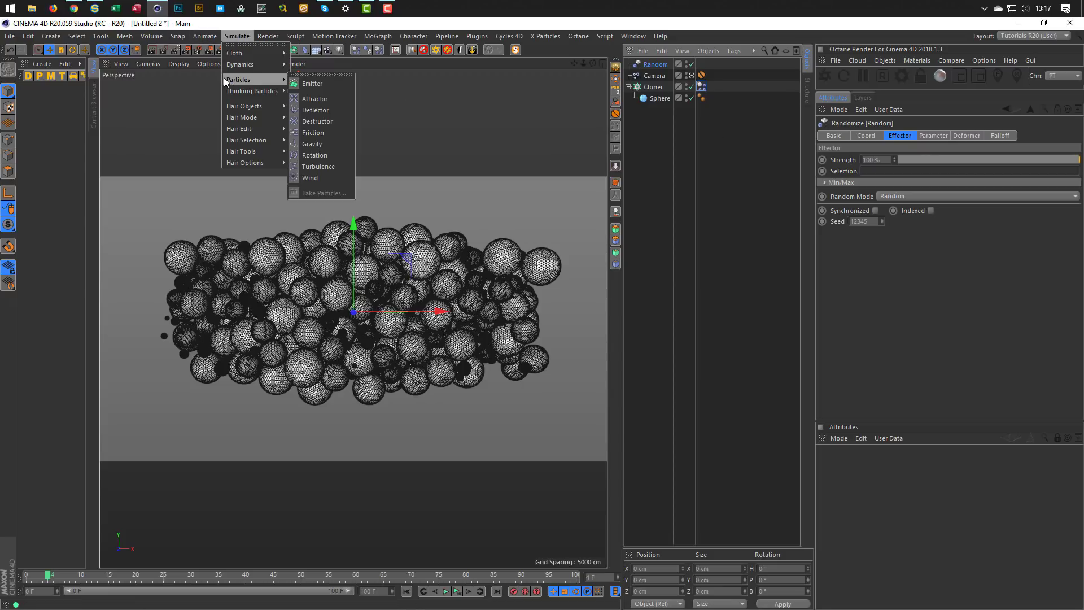
click(314, 167)
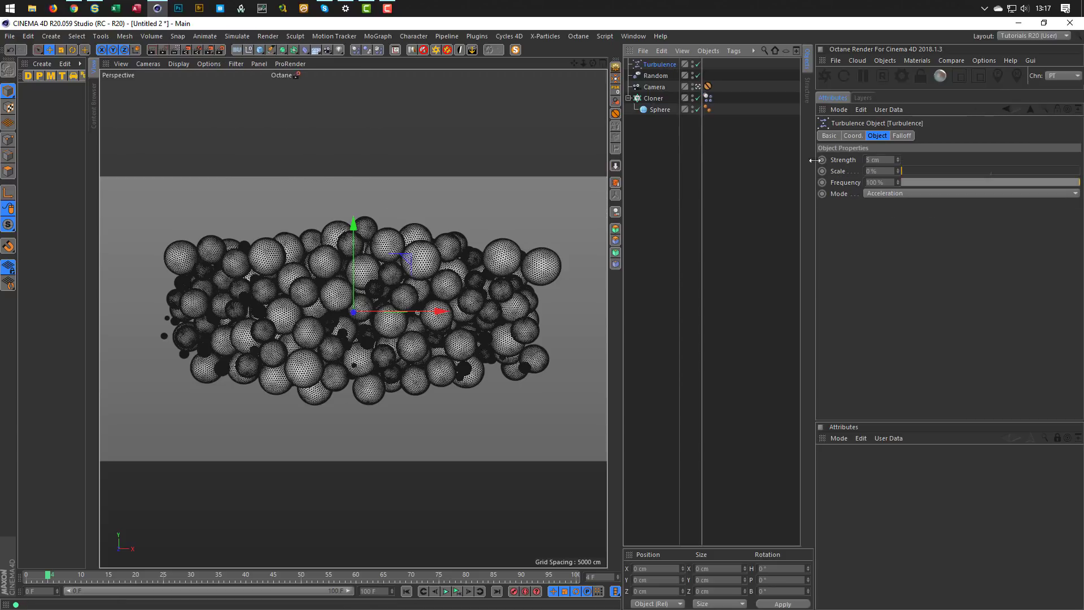
Step: Set the turbulence Strength to 50 cm and its Scale to about 159 %, and play the simulation to check the motion
drag(887, 161, 802, 192)
text(50)
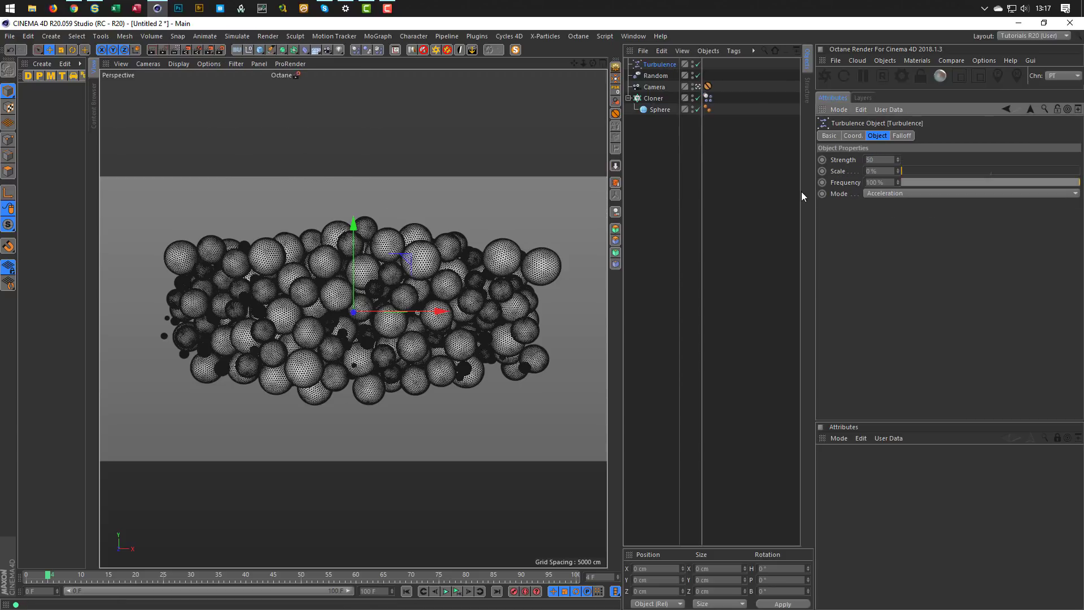
key(Tab)
click(454, 593)
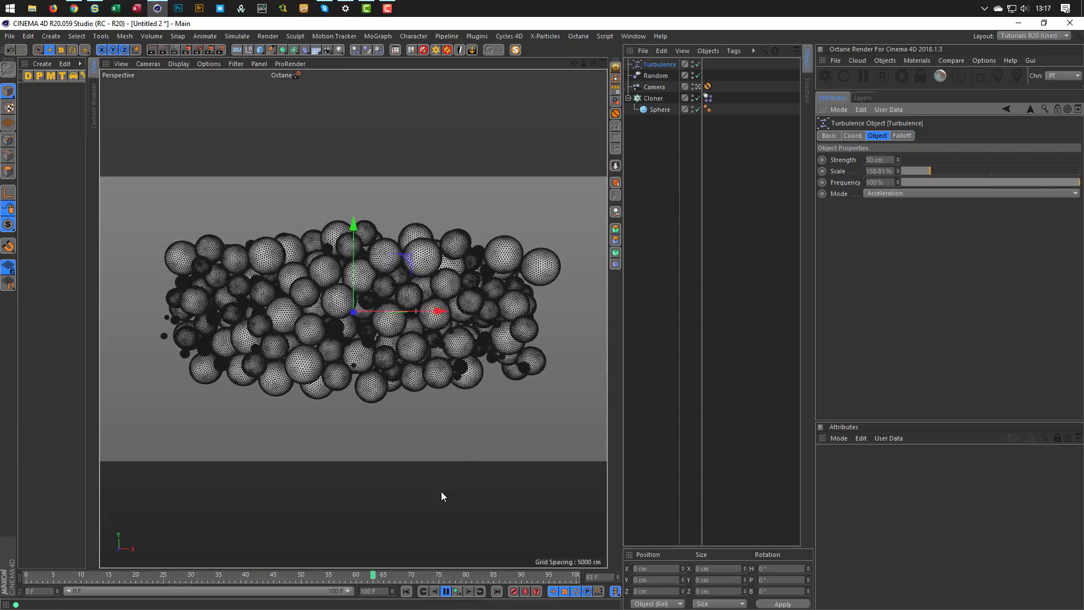
click(457, 593)
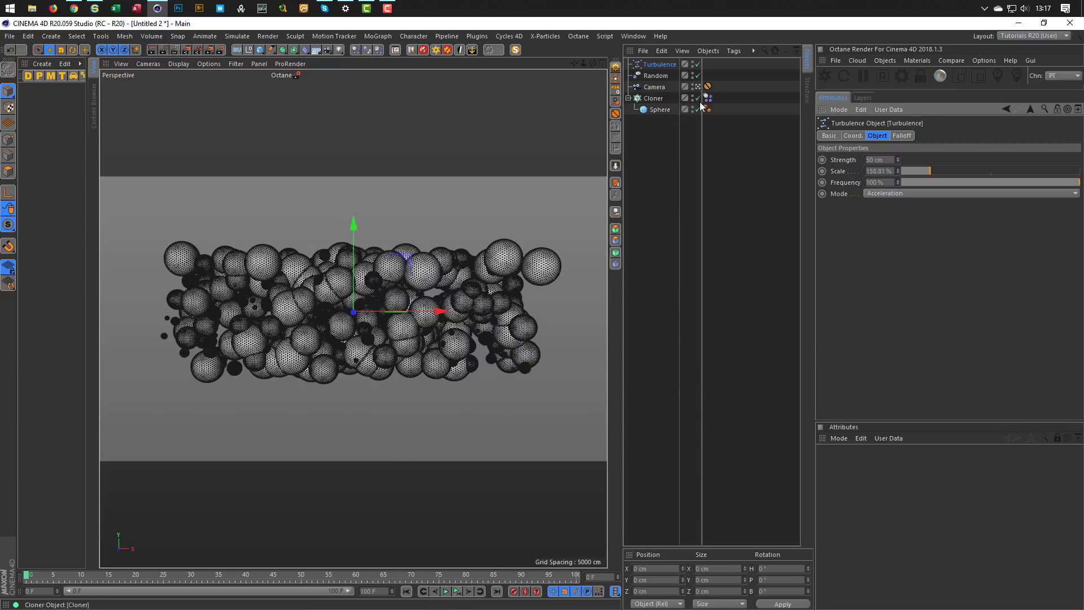
Step: Set the Dynamics Body tag's Follow Position to 5 and play the simulation to check the looser movement
click(707, 97)
click(965, 135)
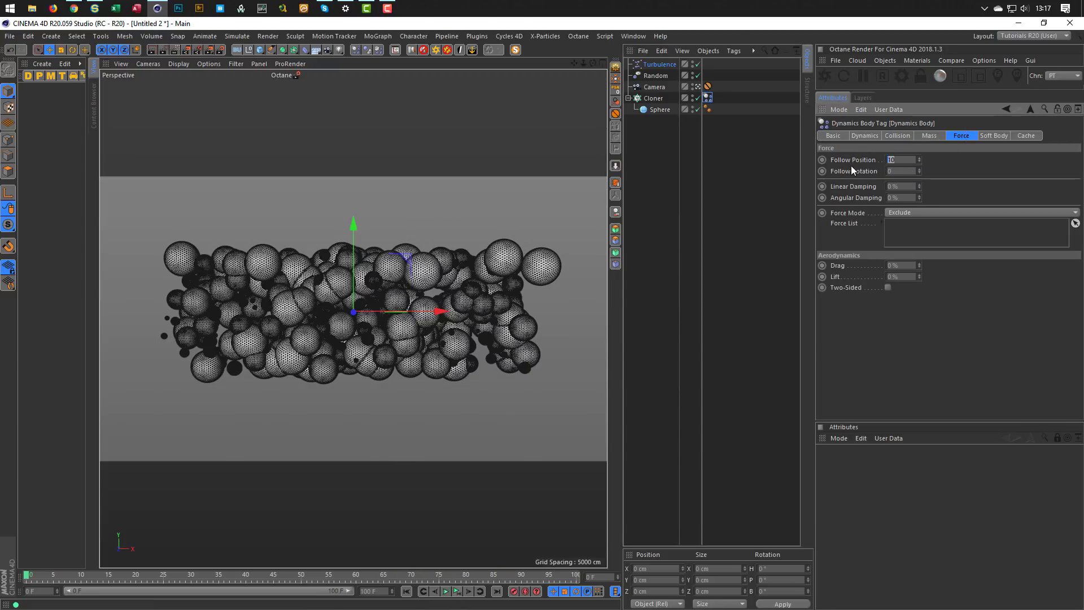
text(5)
click(446, 591)
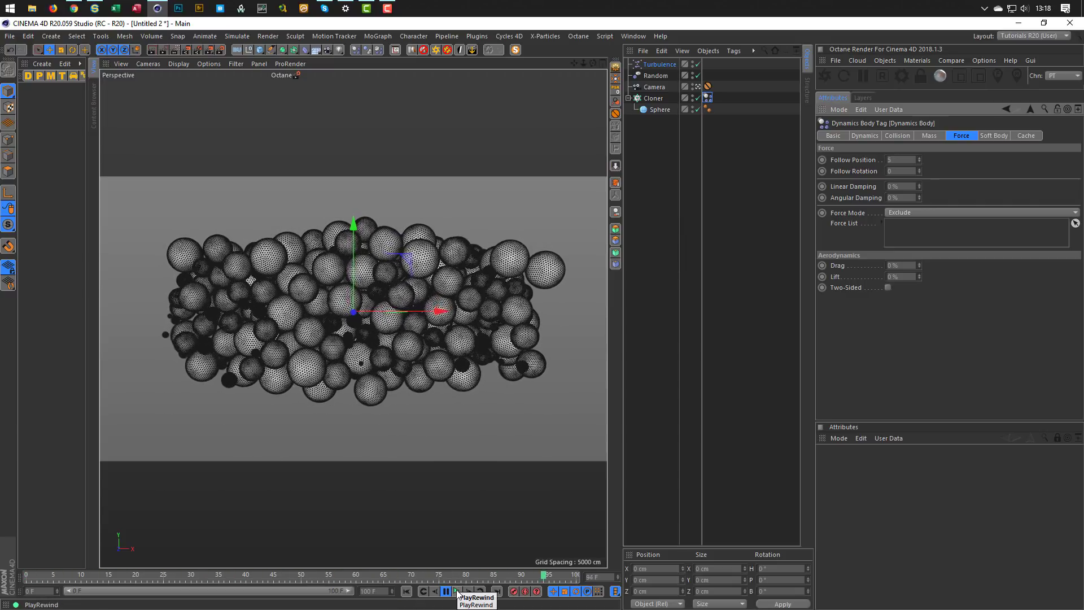
click(457, 591)
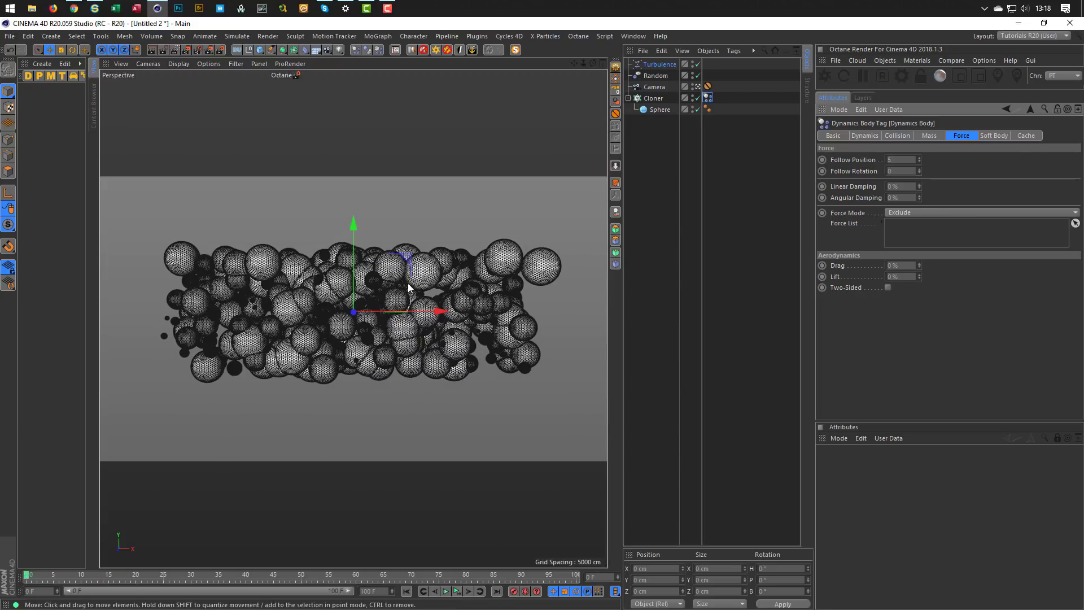
Step: Add a torus and set its orientation to -Z so it faces the camera
click(261, 49)
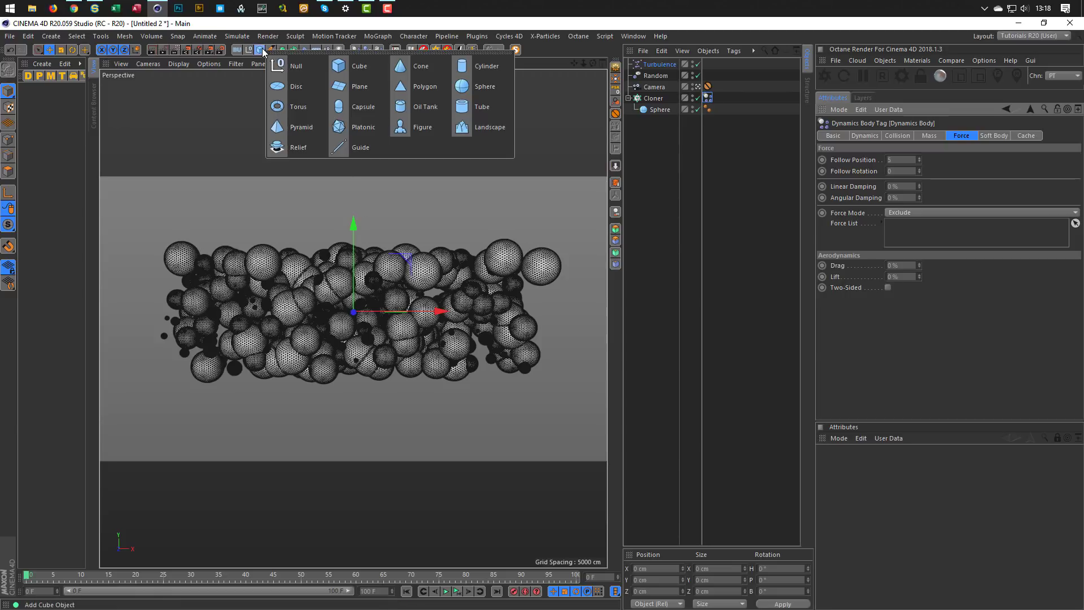
click(298, 106)
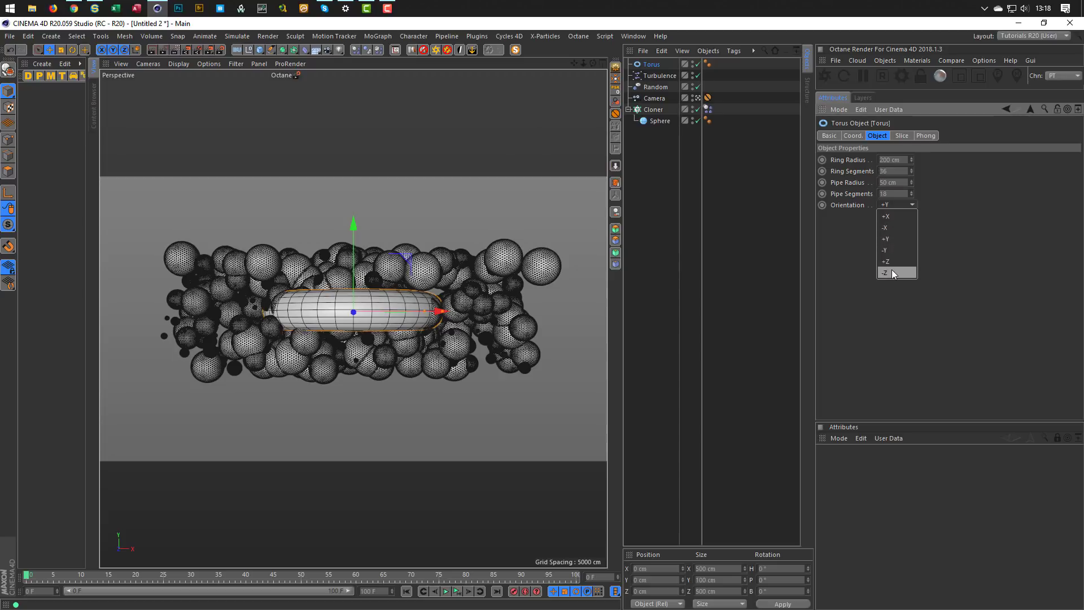
click(893, 274)
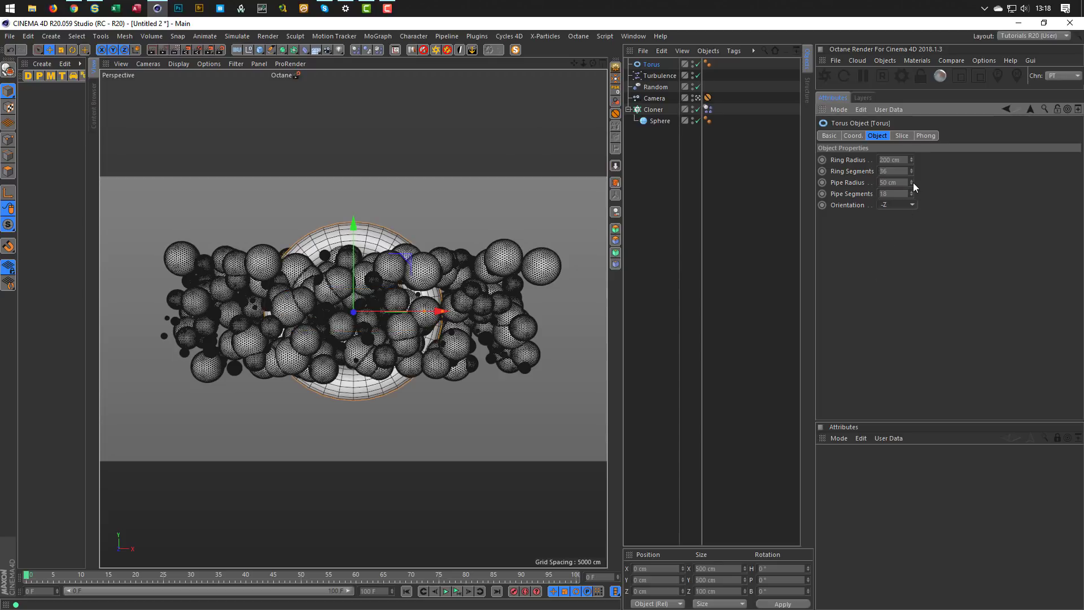
Step: Move the torus in front of the spheres to about Z -456 cm and reduce its pipe radius to 17 cm
middle_click(445, 279)
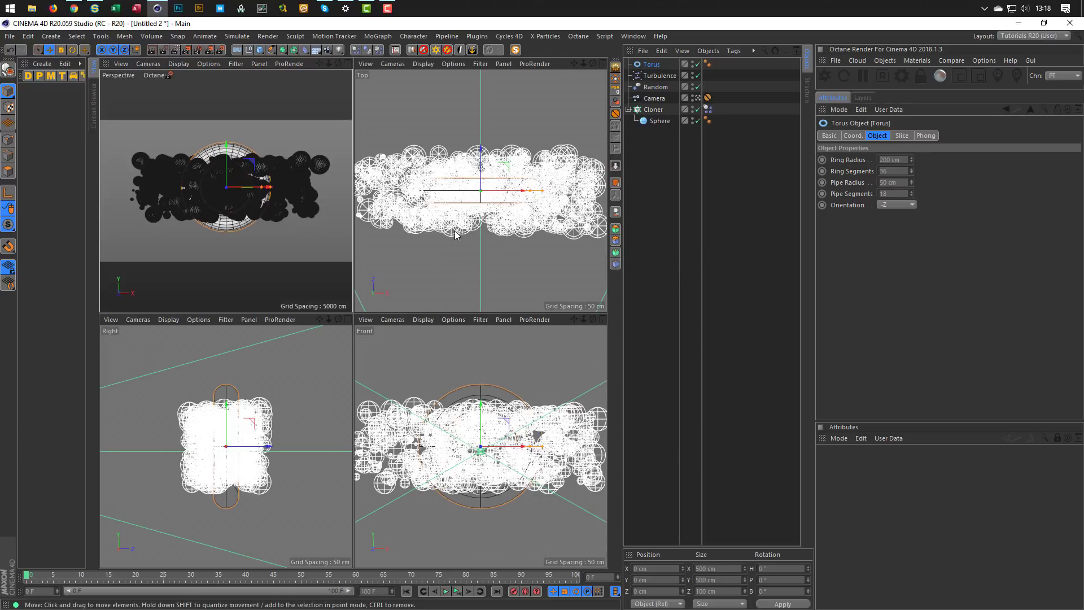
drag(481, 161, 470, 262)
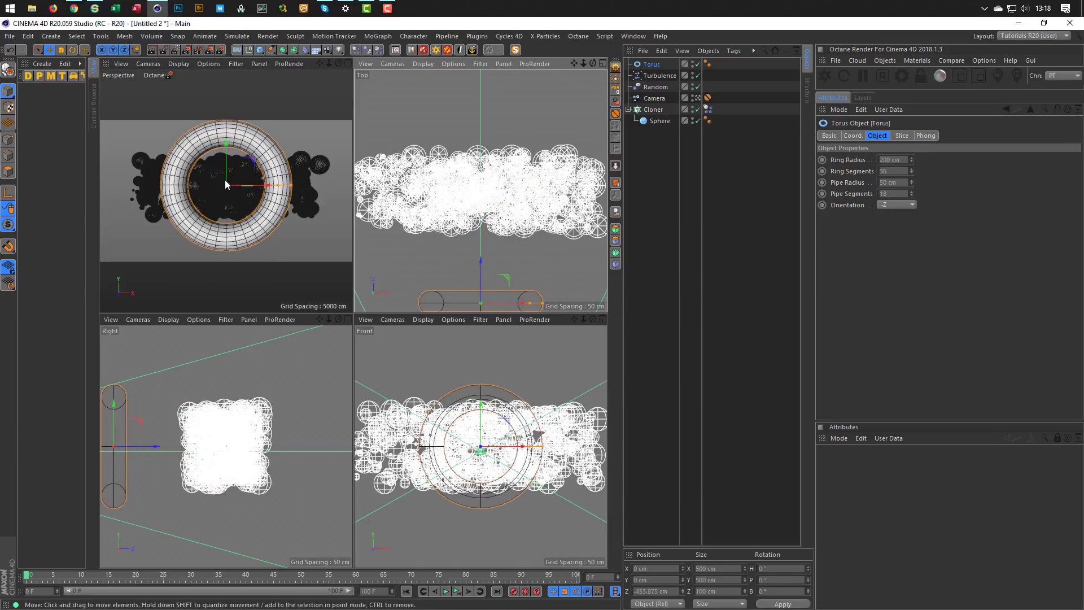
alt+middle_drag(235, 181, 235, 187)
alt+right_drag(235, 187, 230, 186)
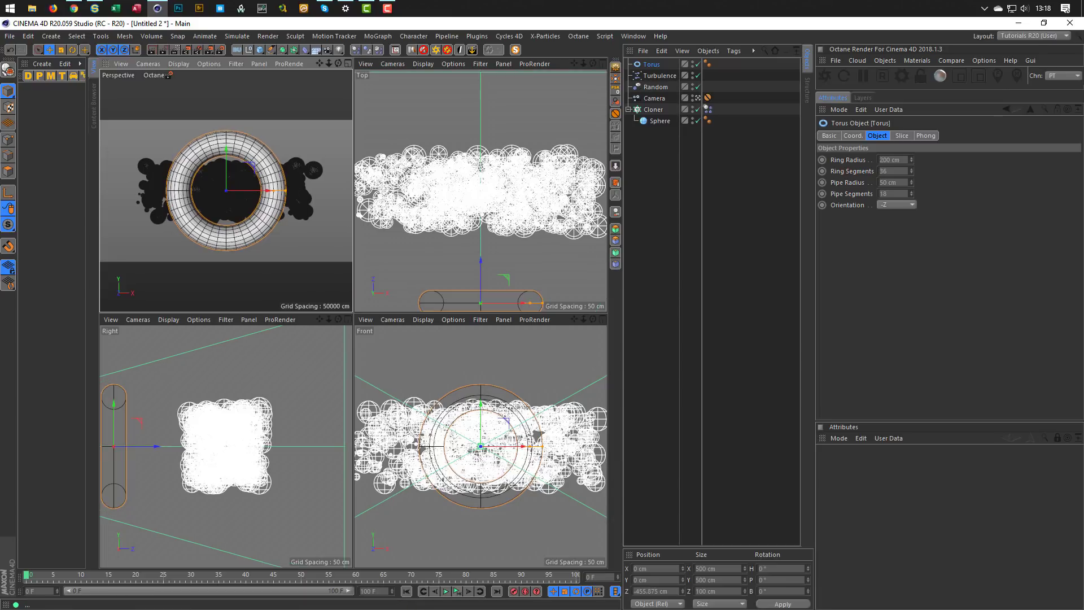
middle_click(270, 261)
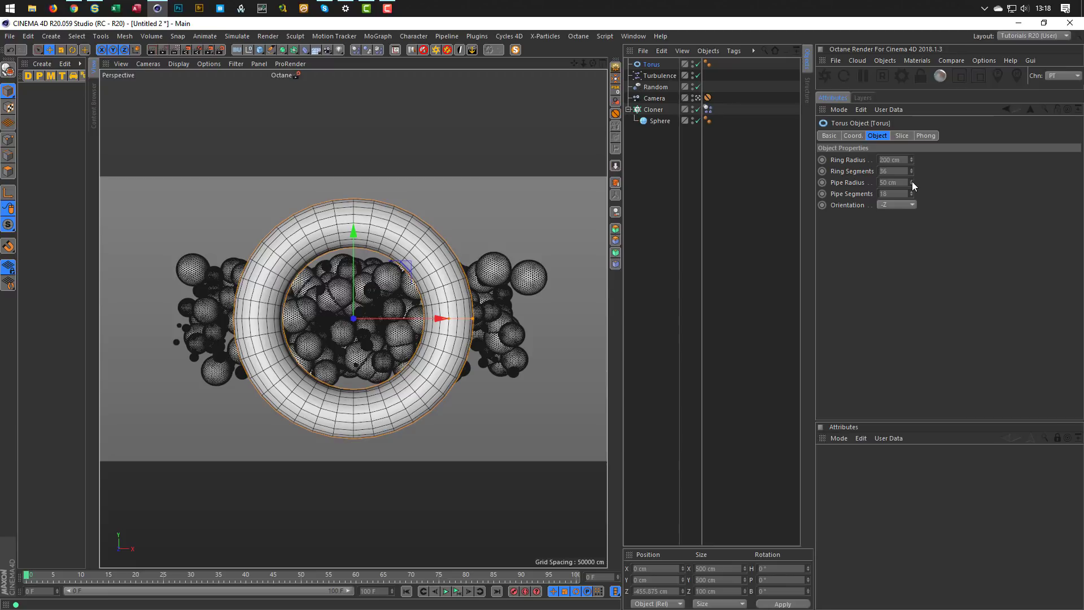
drag(912, 183, 912, 201)
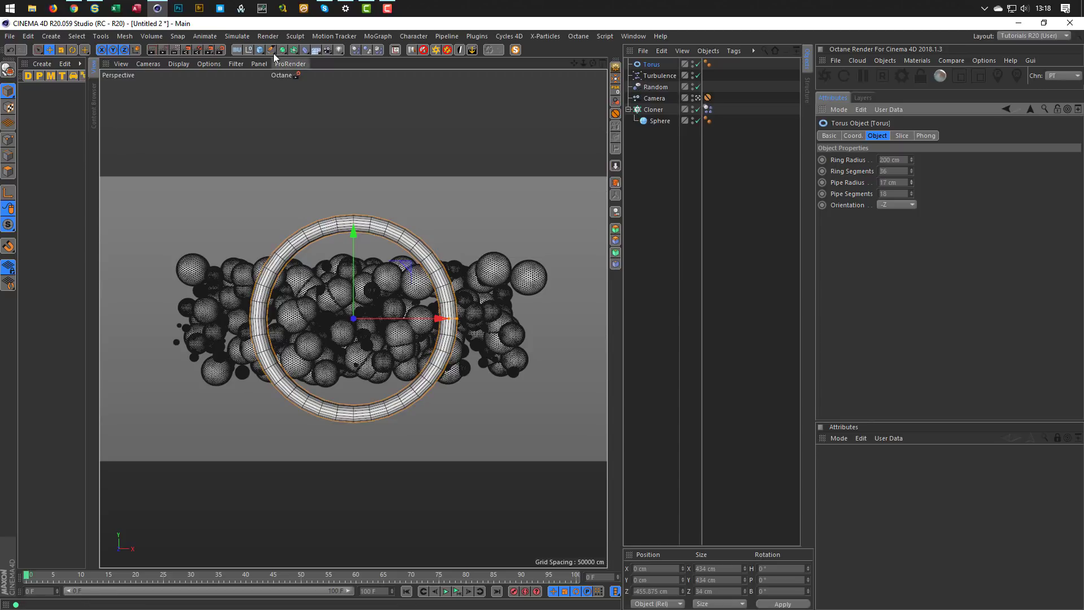
Step: Add a disc, place it directly below the torus in the object hierarchy, and set its orientation to +Z
drag(262, 48, 278, 88)
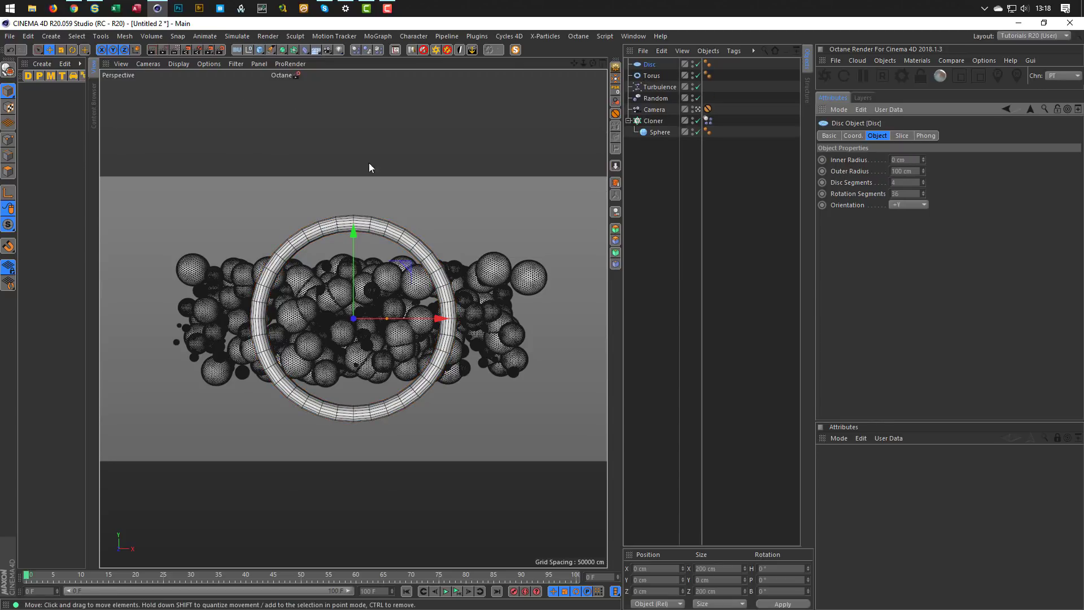
click(650, 67)
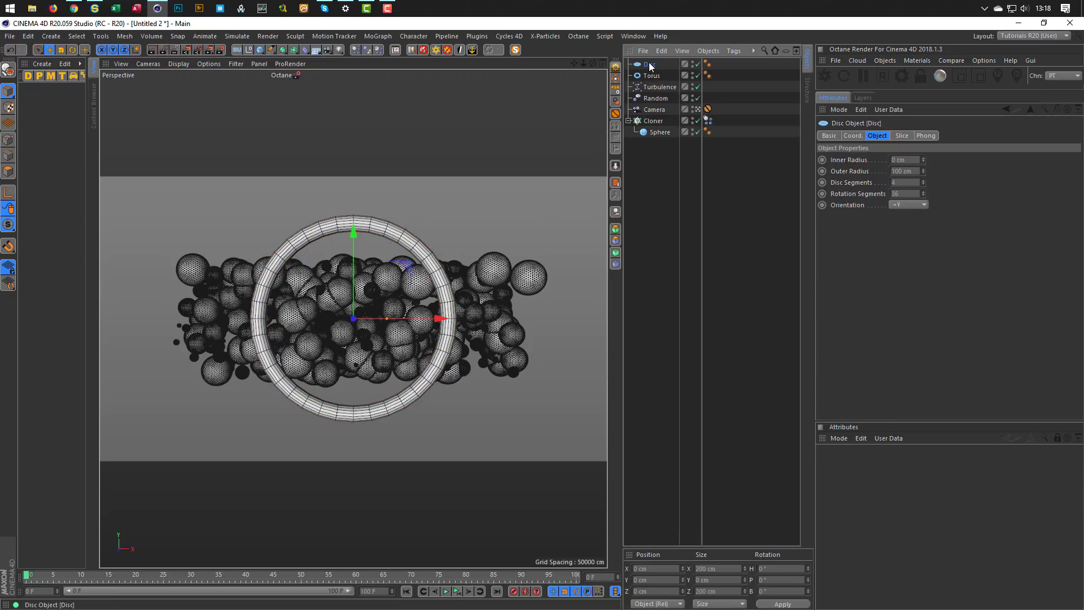
drag(650, 67, 651, 85)
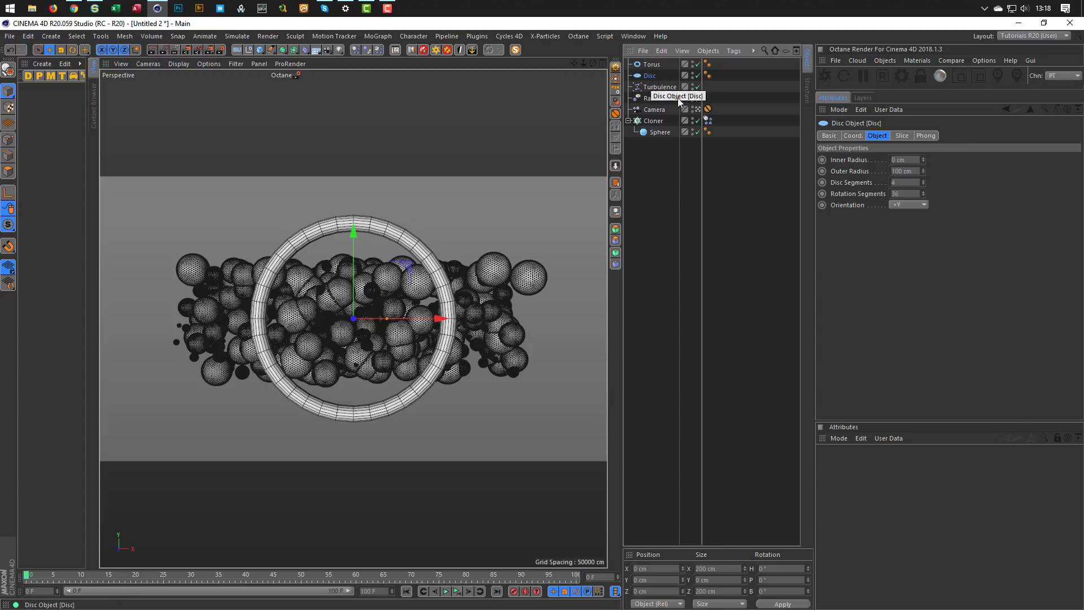
click(910, 205)
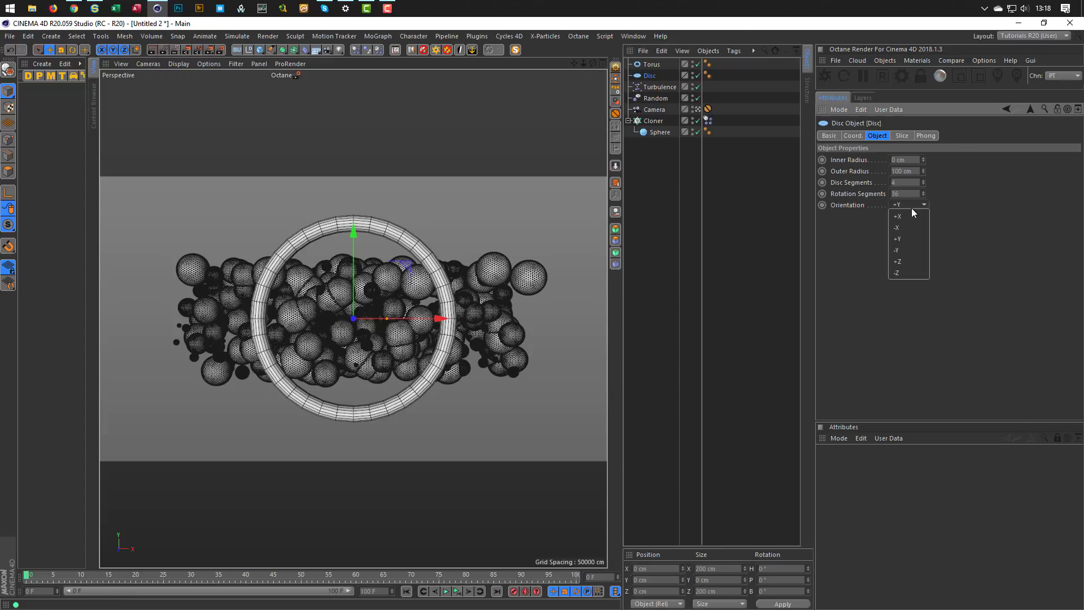
click(915, 263)
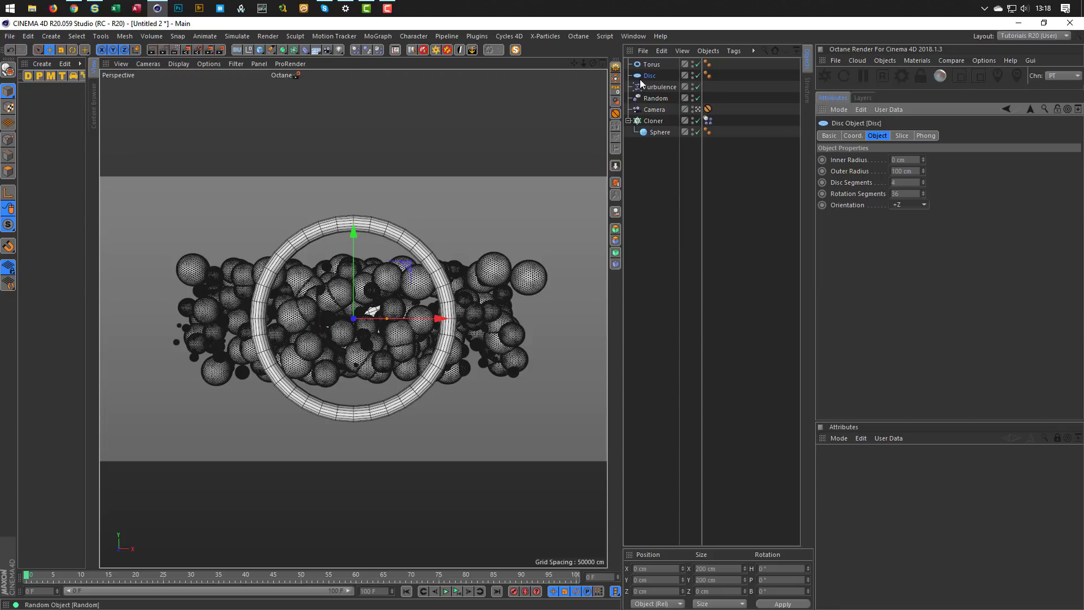
Step: Align the disc with the torus centre by parenting it to the torus, resetting its transform, and unparenting it
drag(640, 78, 654, 65)
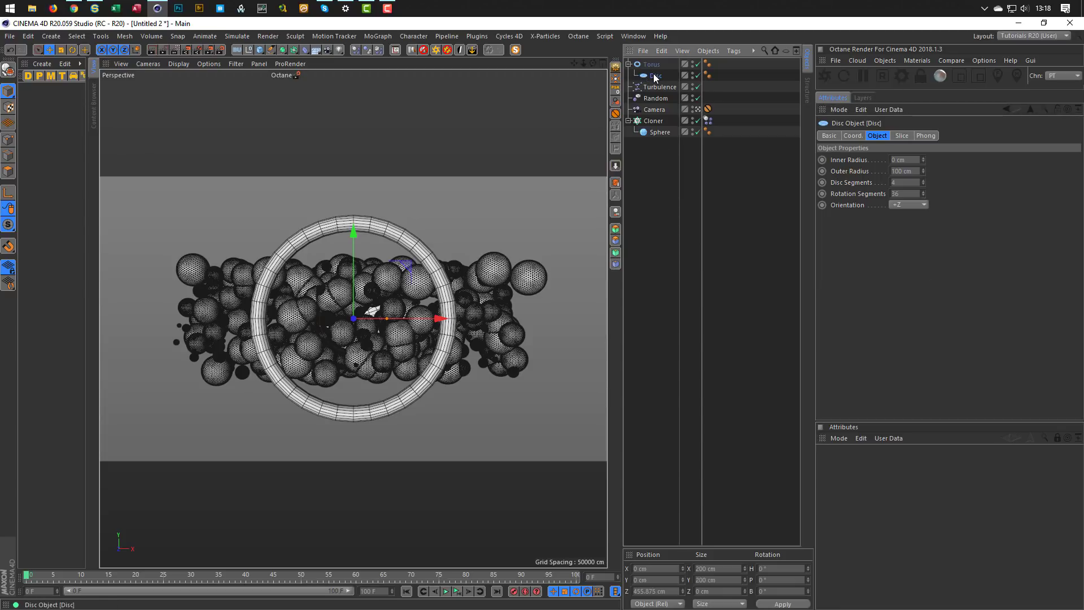
click(616, 94)
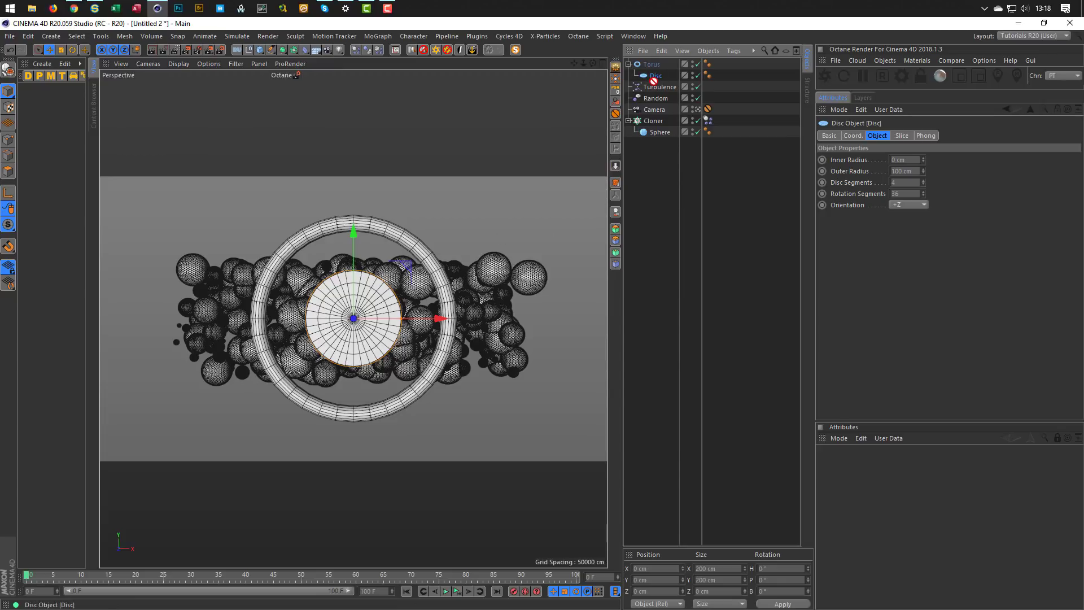
drag(654, 81, 652, 77)
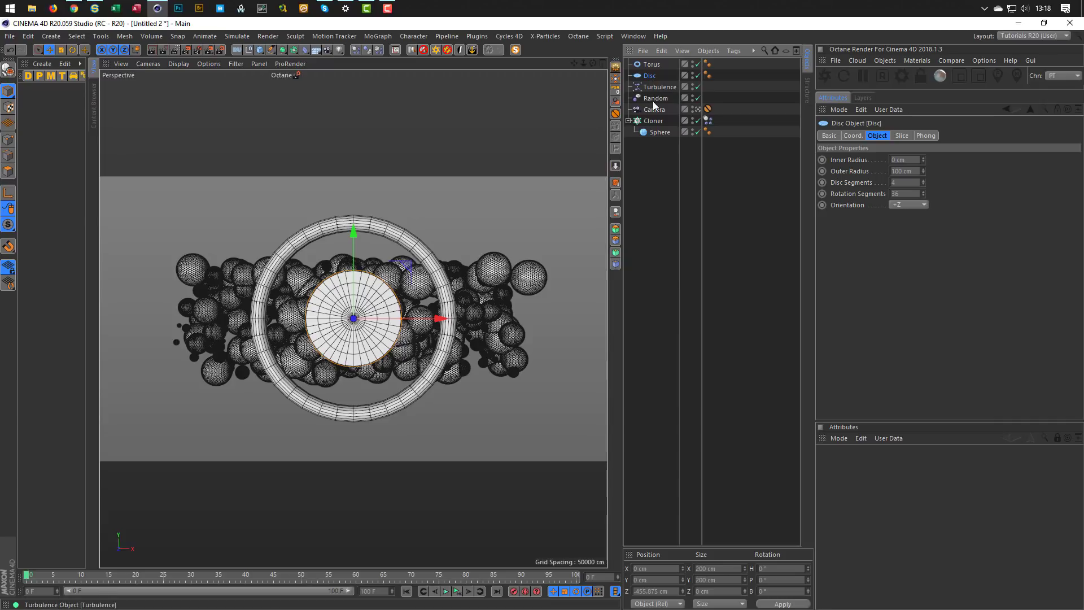
Step: Scale the disc up to fill the torus, to an outer radius of about 195 cm, and set its disc segments to 1
key(t)
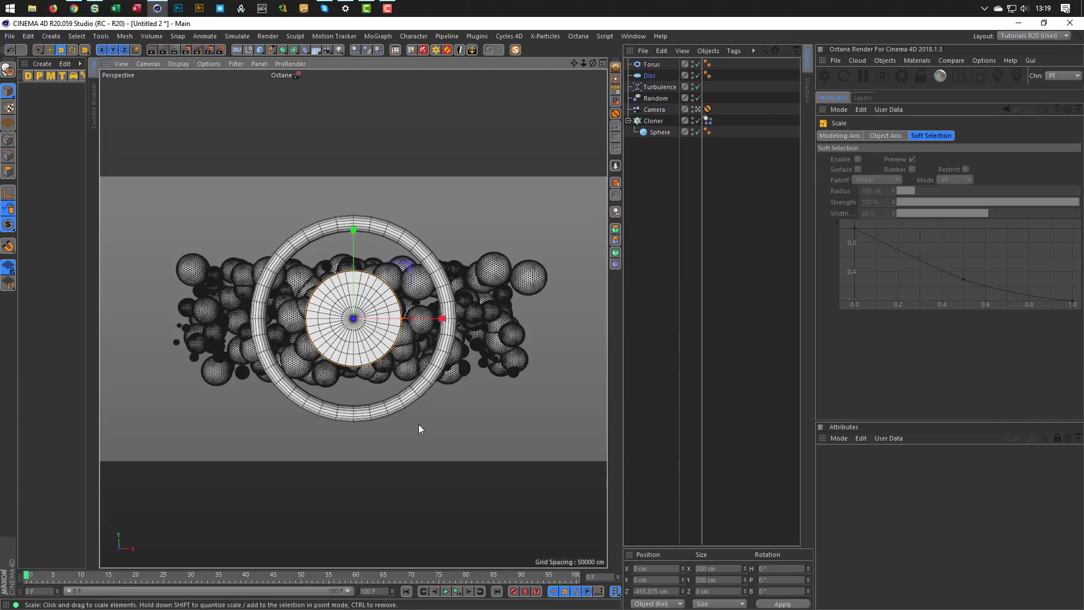
drag(419, 425, 513, 422)
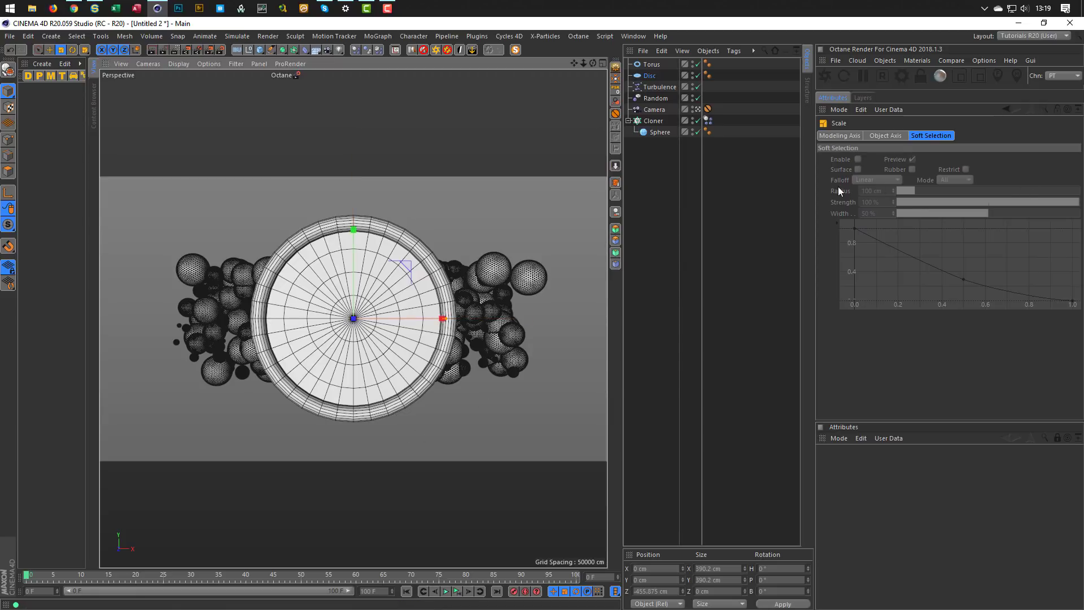
click(654, 65)
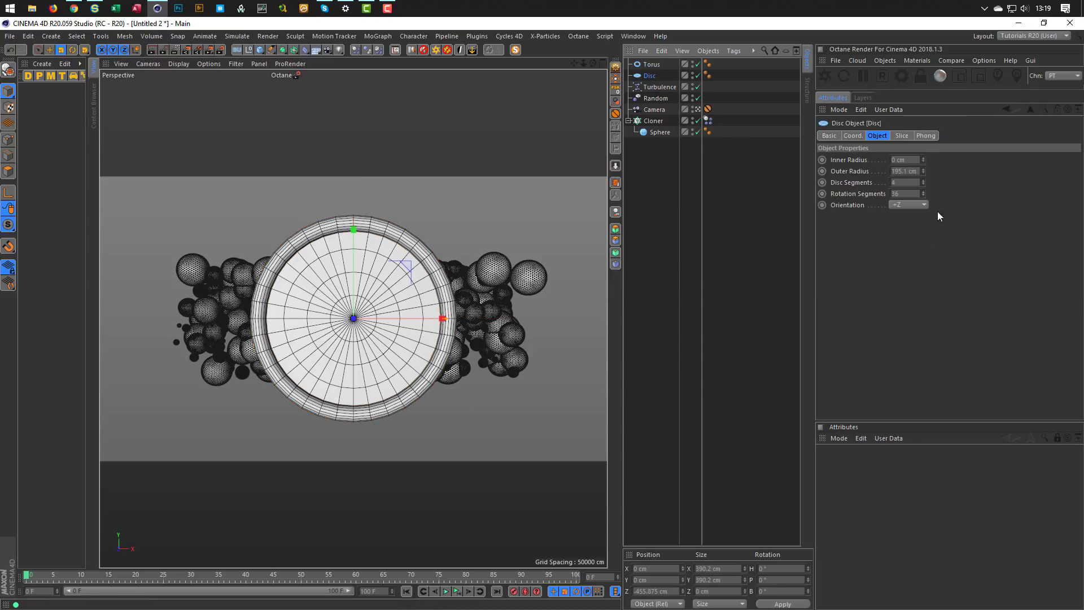
drag(924, 182, 924, 195)
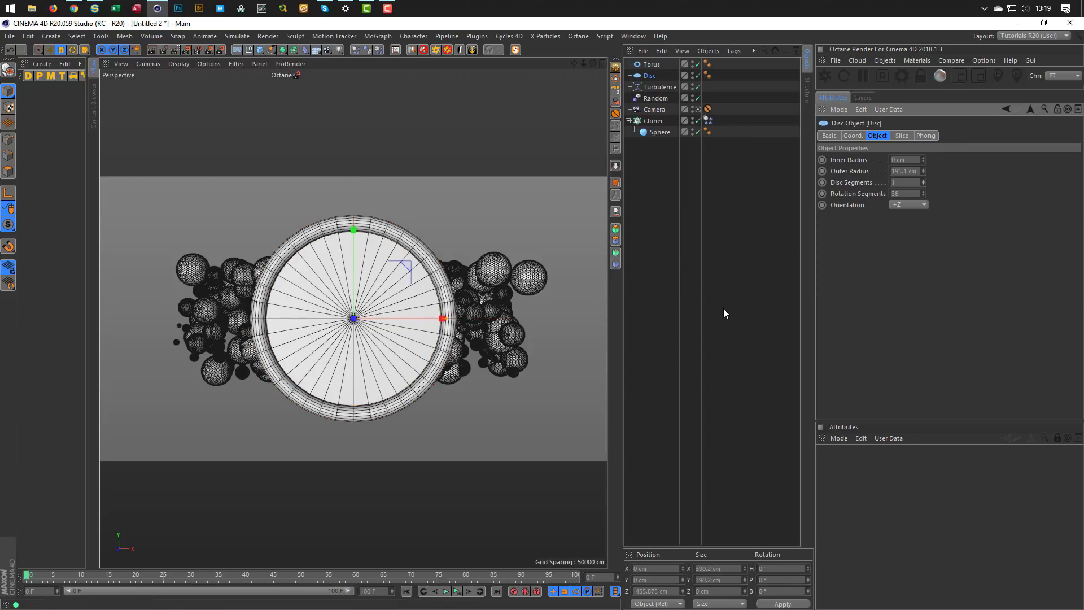
Step: Set the torus's ring segments to 50
click(652, 65)
drag(899, 172, 820, 211)
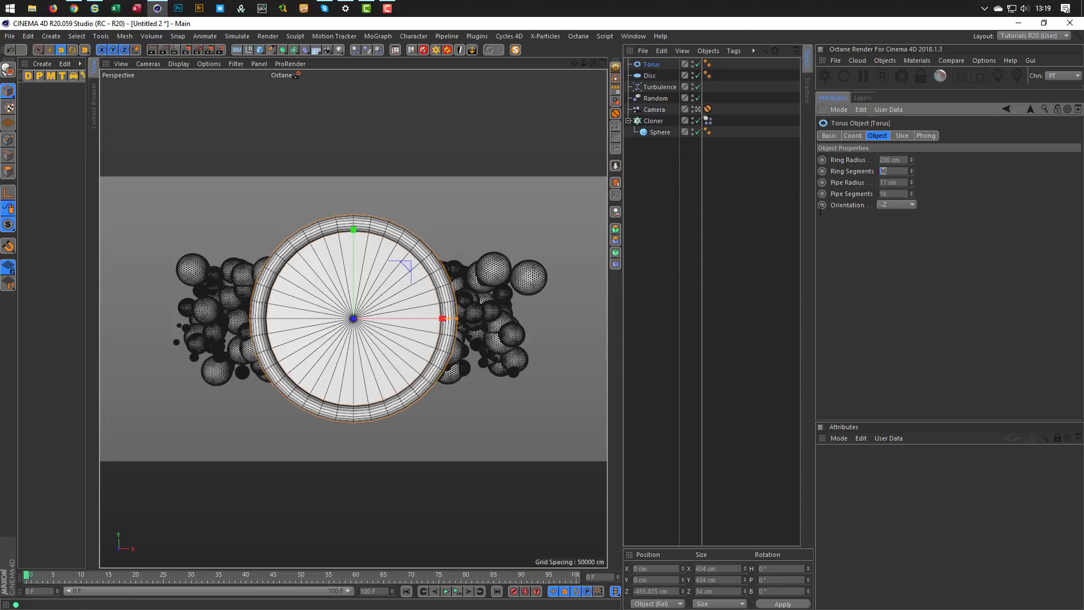
text(50)
key(Return)
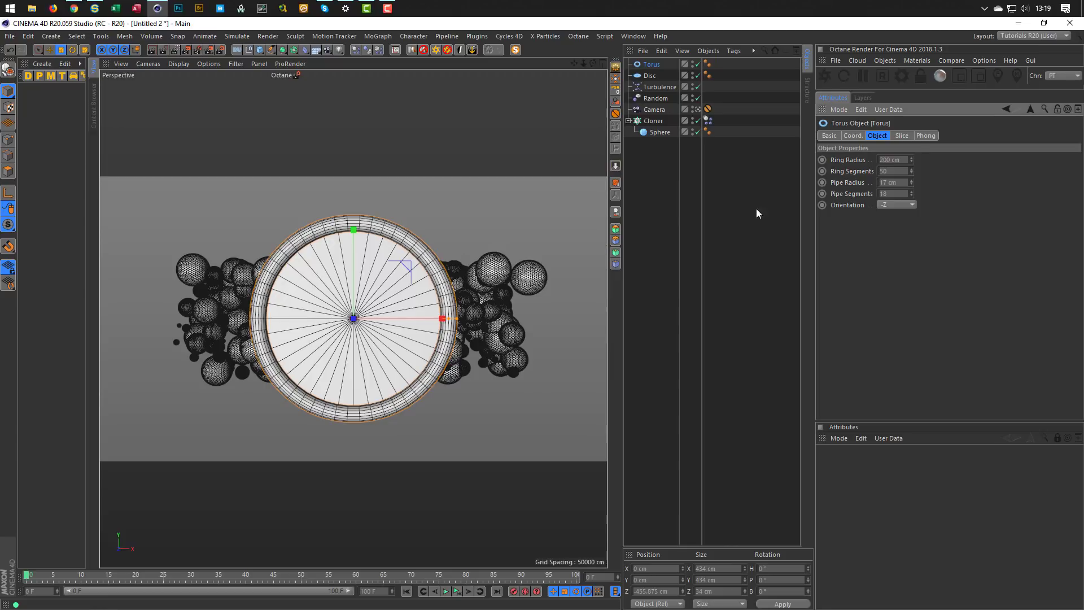
Step: Try parenting the disc to the torus and rotating the torus about its vertical axis, and undo the rotation
click(650, 76)
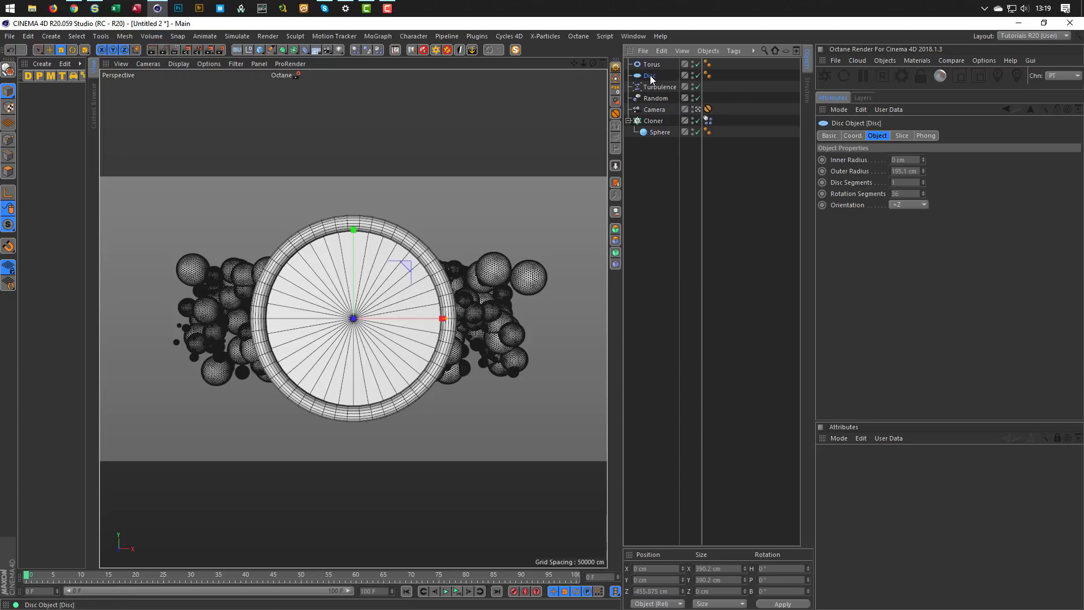
drag(652, 79, 657, 66)
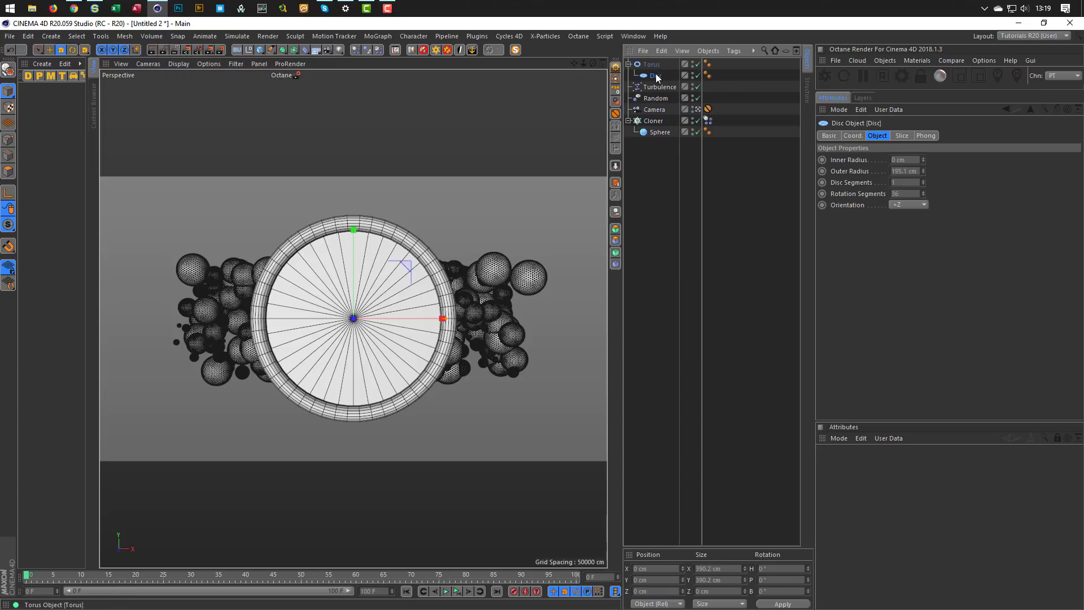
click(653, 67)
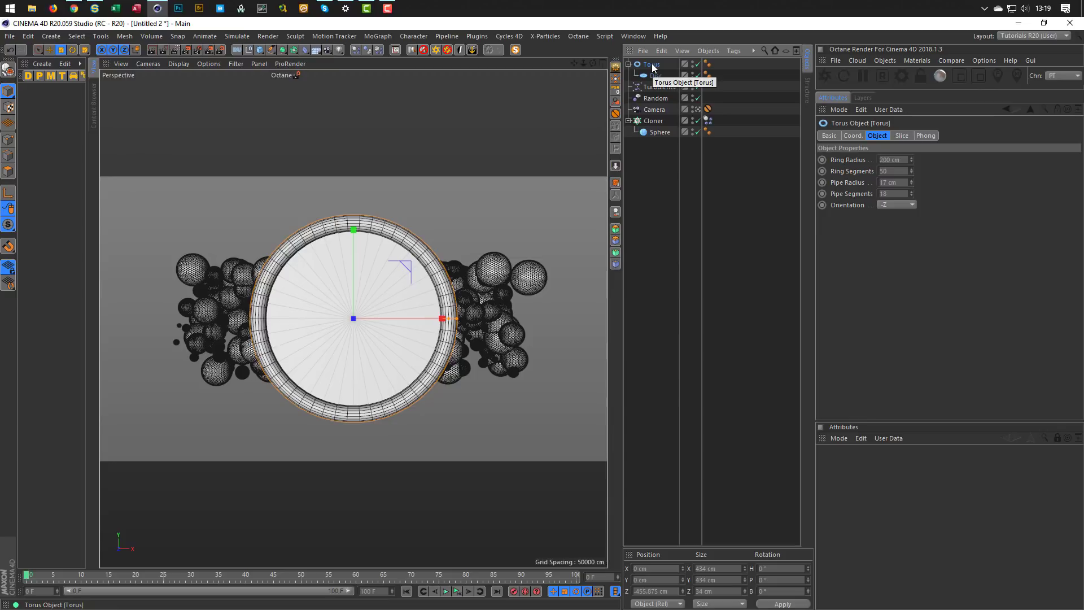
key(r)
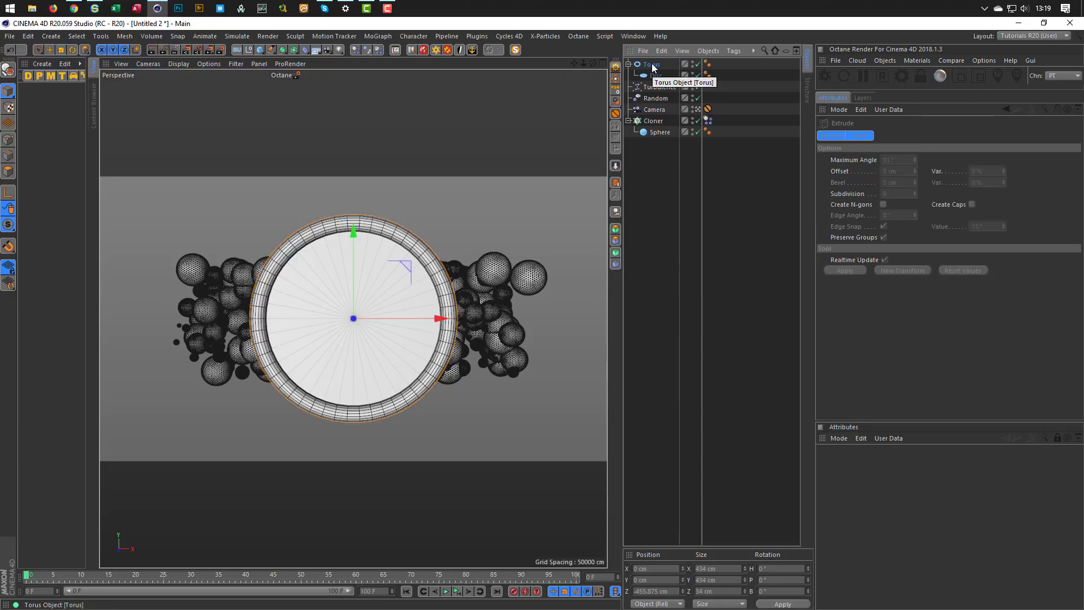
drag(337, 319, 358, 331)
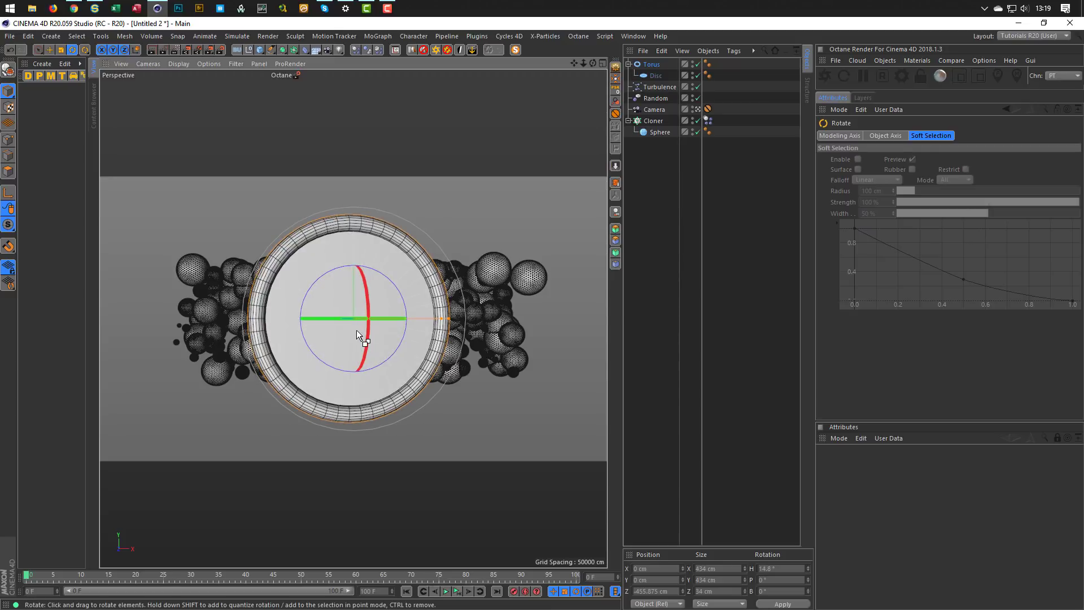
key(ctrl+z)
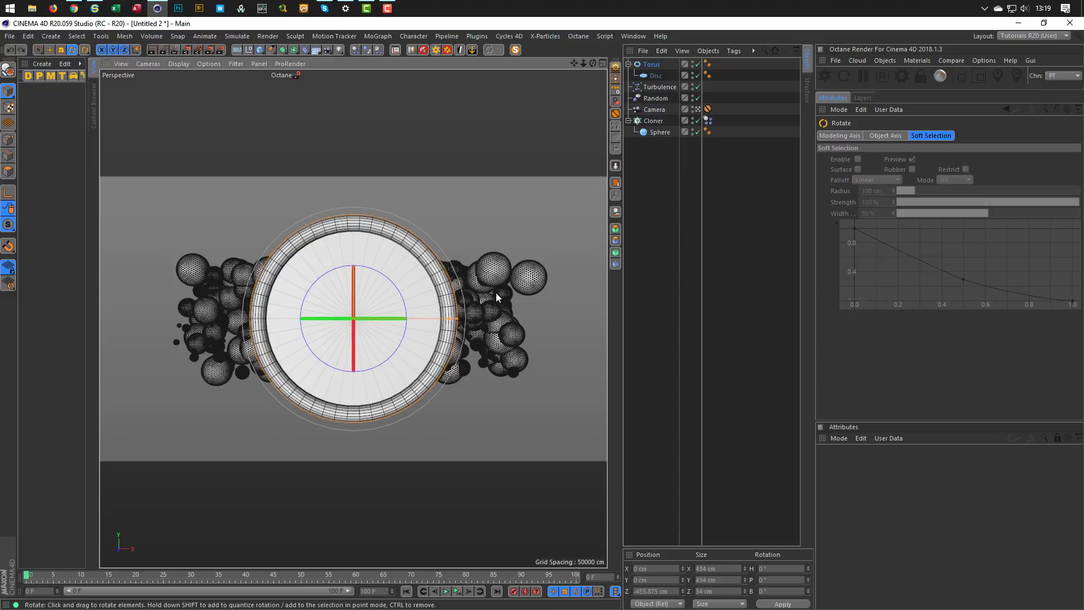
Step: Take the disc back out of the torus hierarchy so it sits directly below the torus as a separate object
click(655, 76)
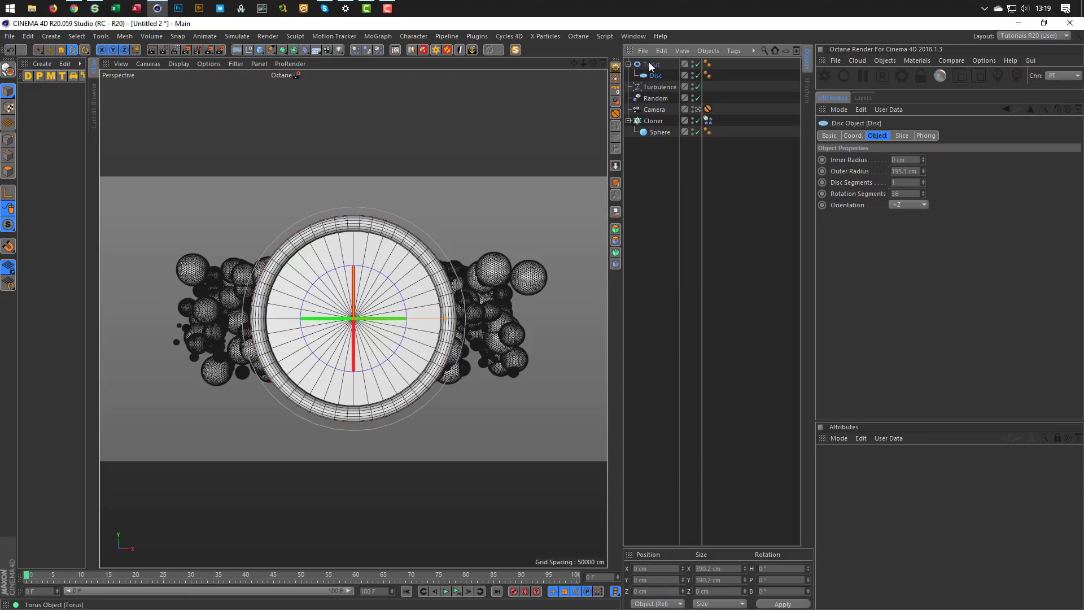
double_click(653, 64)
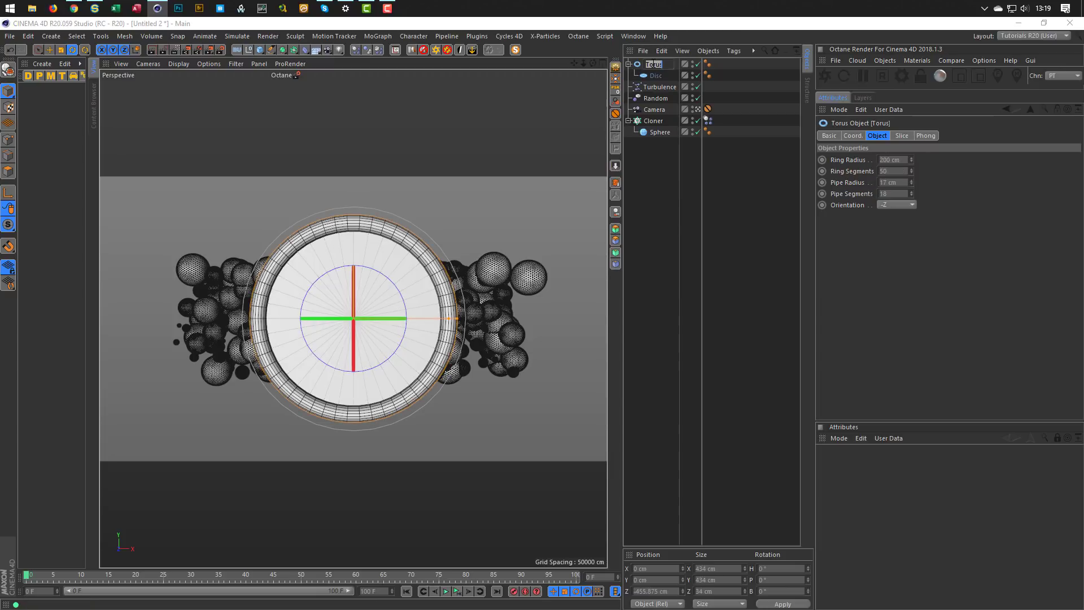
click(673, 161)
click(654, 77)
drag(655, 78, 653, 82)
Step: Add a Constraint tag to the disc, enable its PSR constraint, and assign the torus as the target
right_click(650, 78)
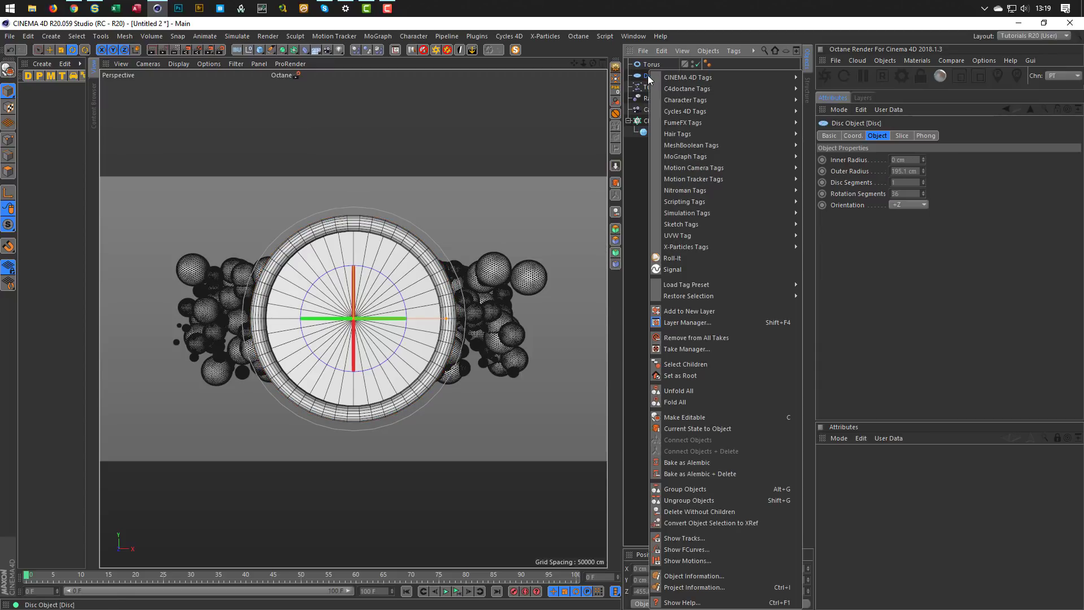
mouse_move(740, 117)
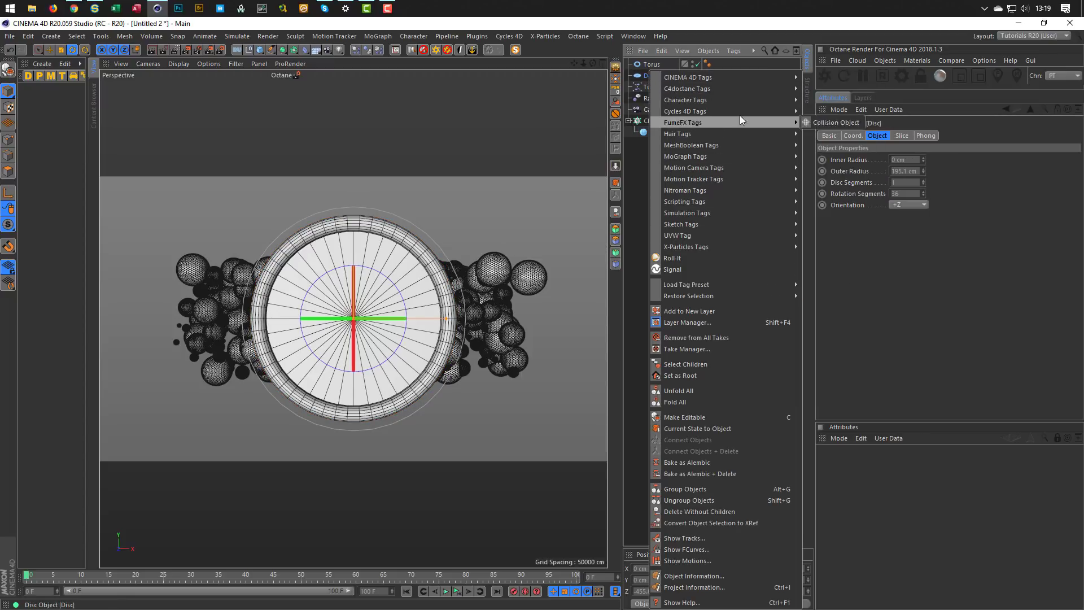
click(838, 124)
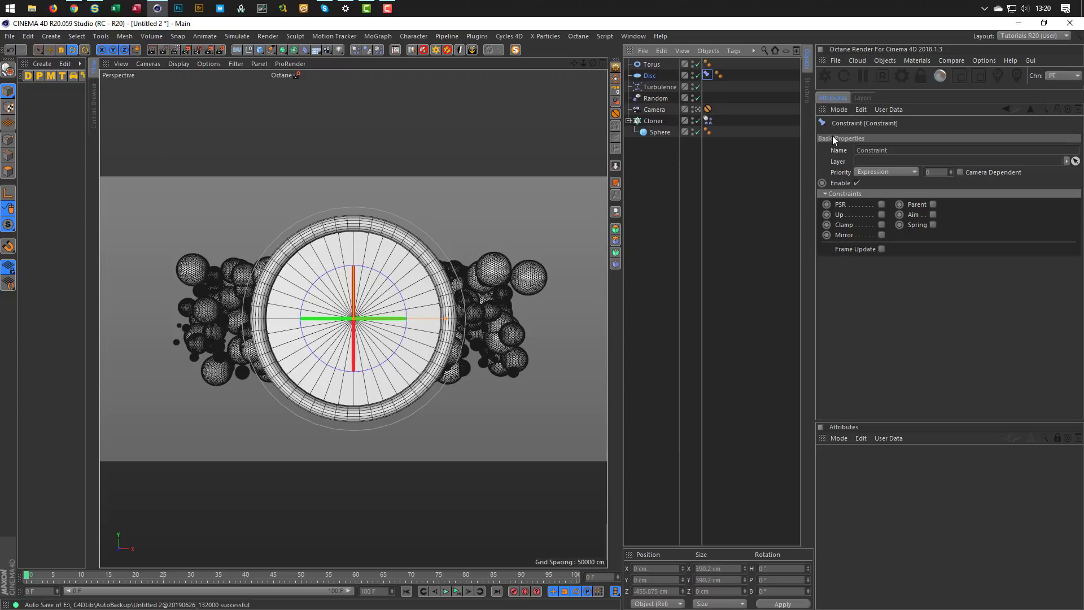
click(882, 205)
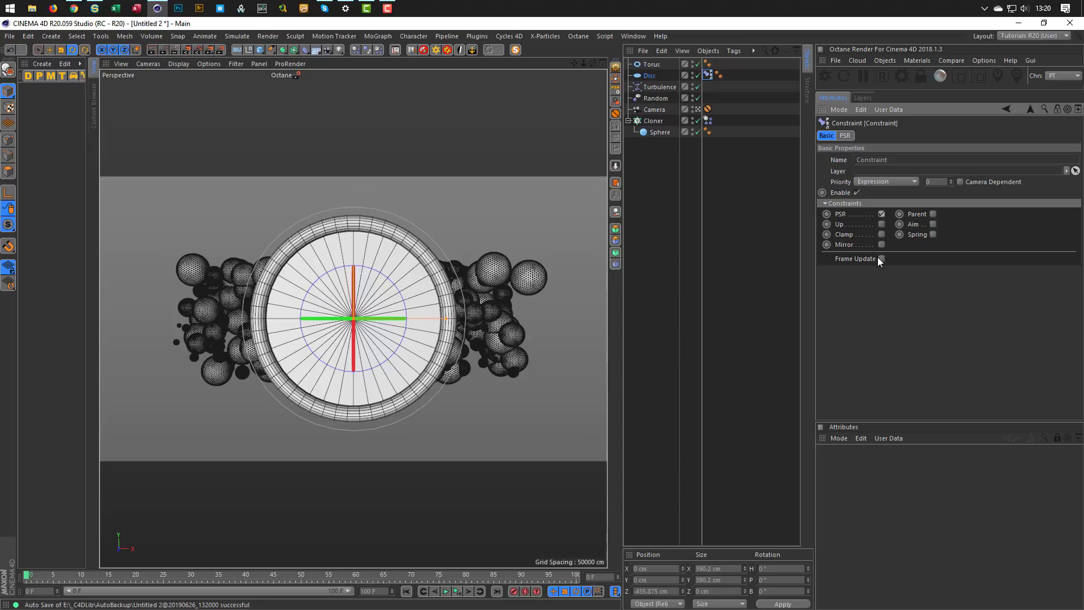
click(847, 136)
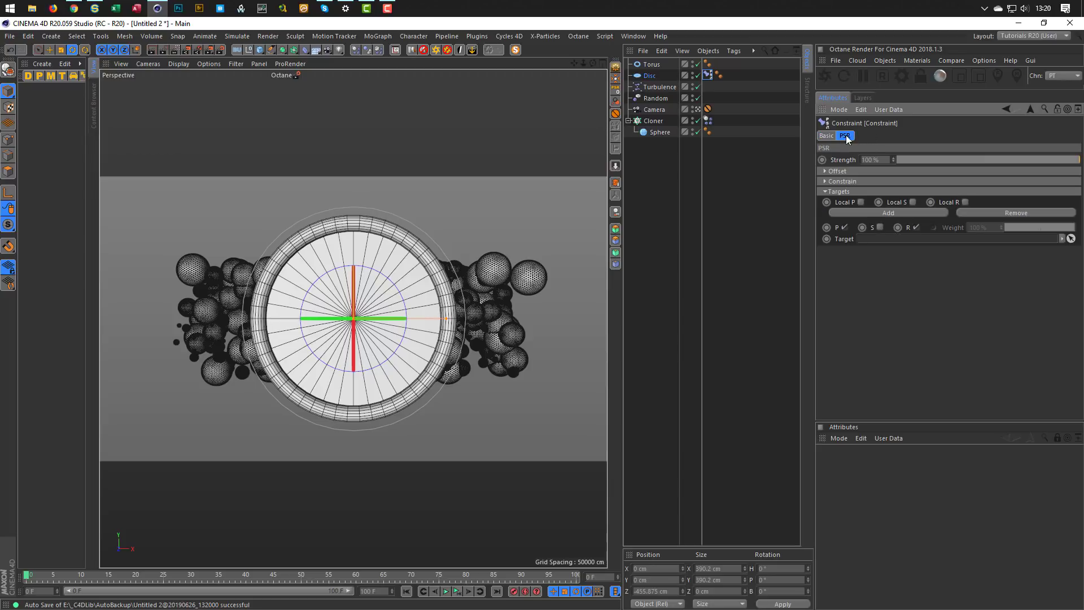
drag(653, 65, 872, 240)
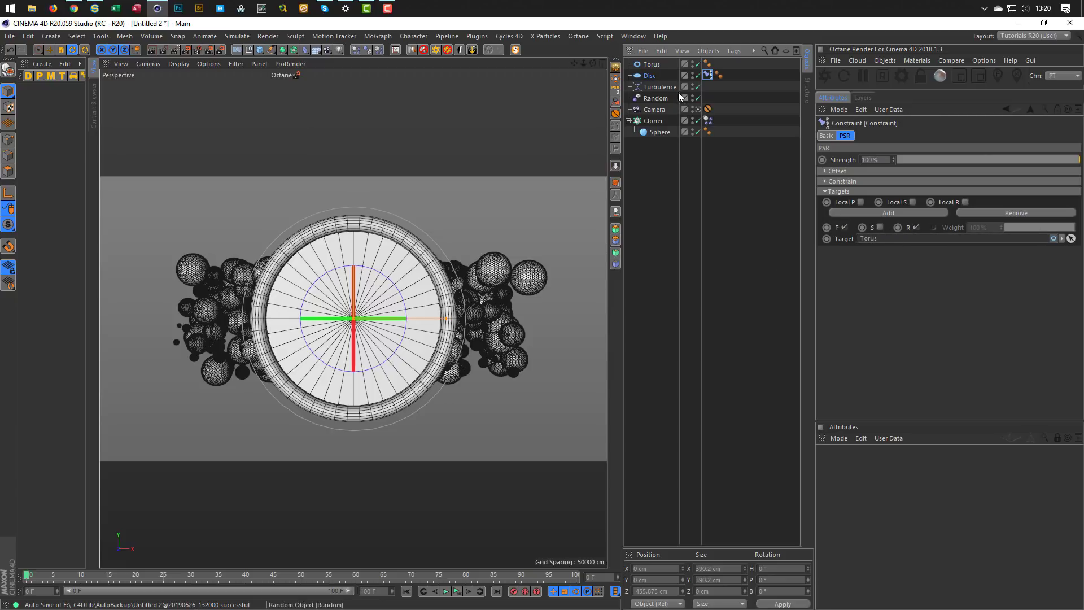
Step: Test the disc's constraint by rotating the torus about its vertical axis, and undo the rotation
click(651, 64)
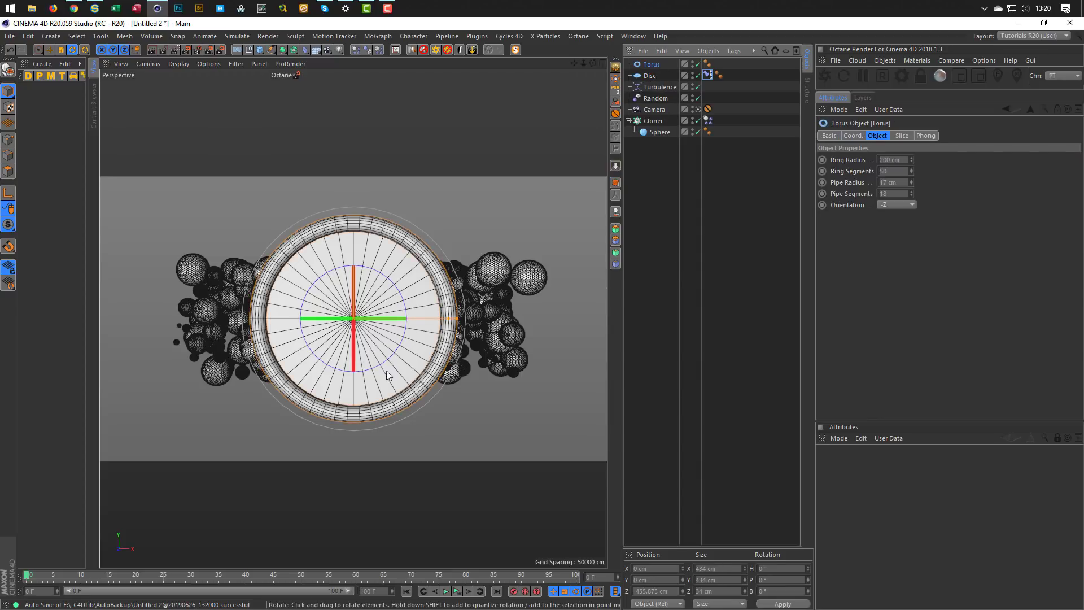
drag(312, 321, 352, 317)
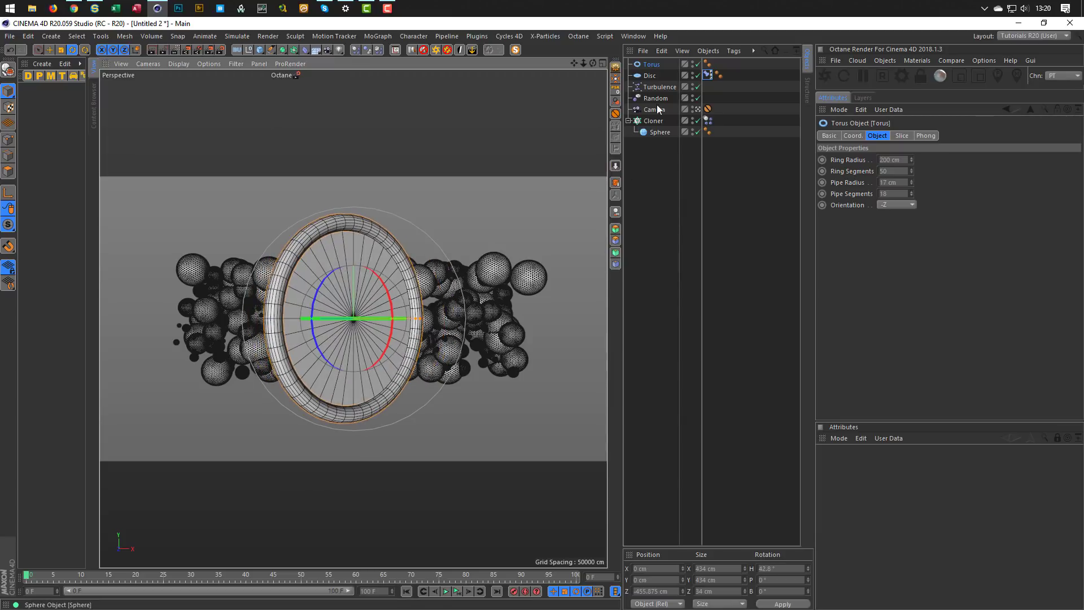
key(ctrl+z)
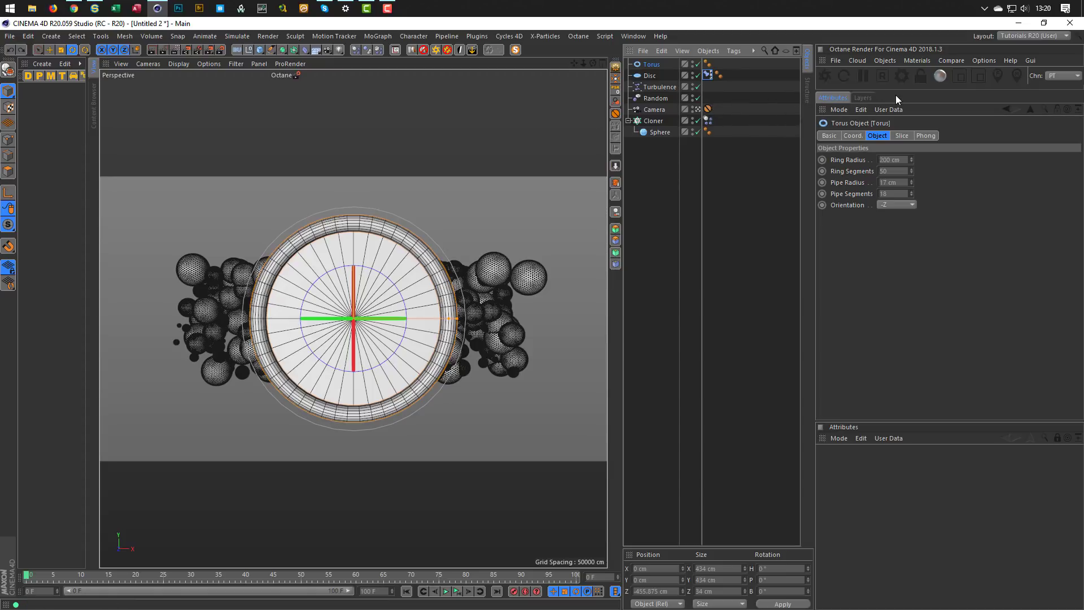
Step: Create an Octane Specular material and apply it to the disc
click(916, 61)
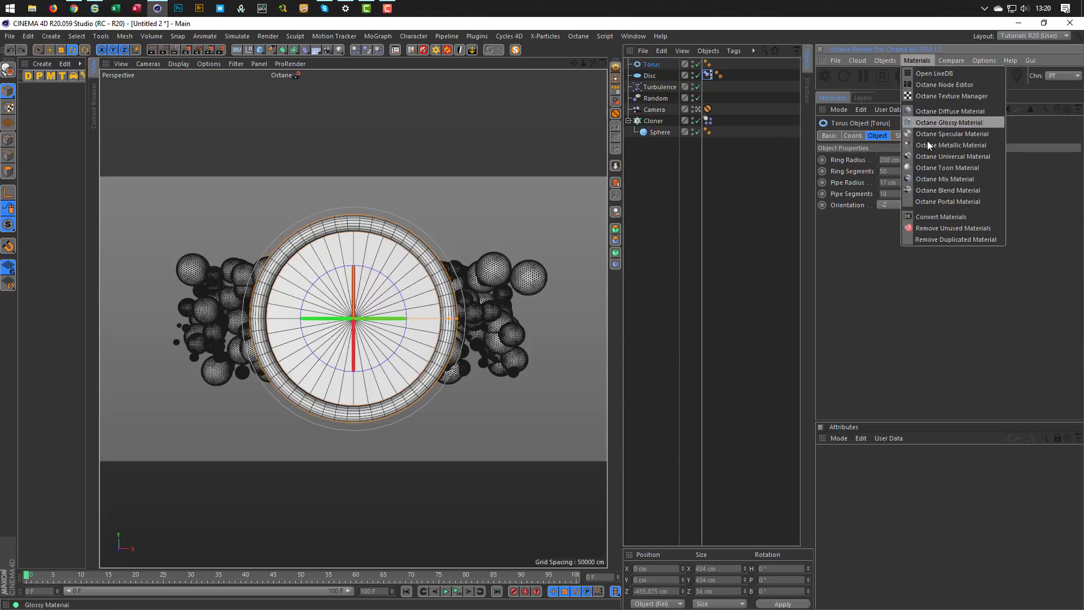
click(963, 137)
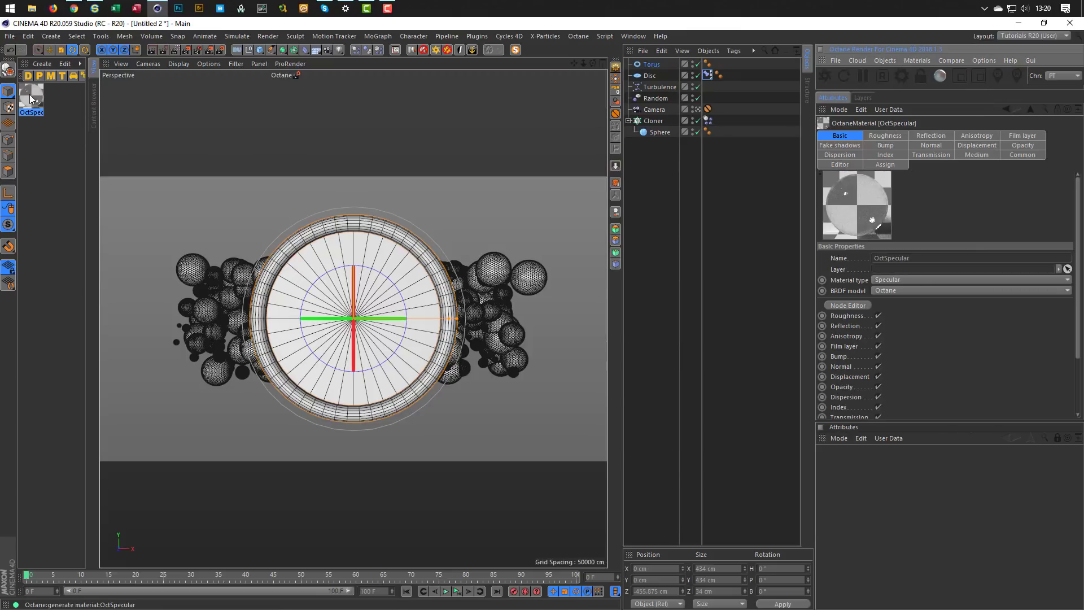
drag(31, 97, 654, 77)
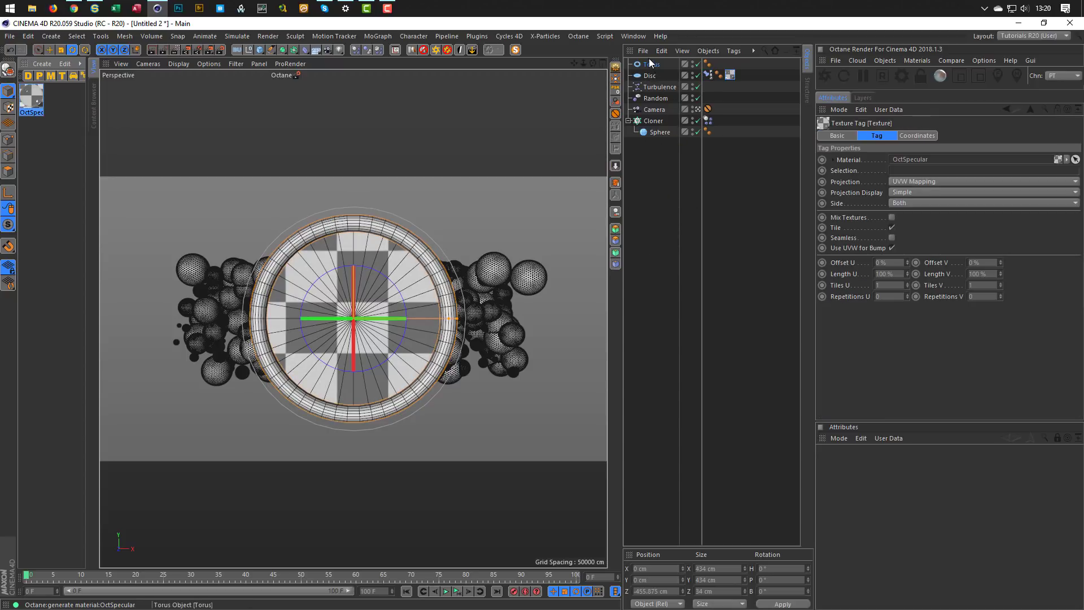
Step: Start the Octane live render and resize and move the Live Viewer window clear of the viewport
click(824, 77)
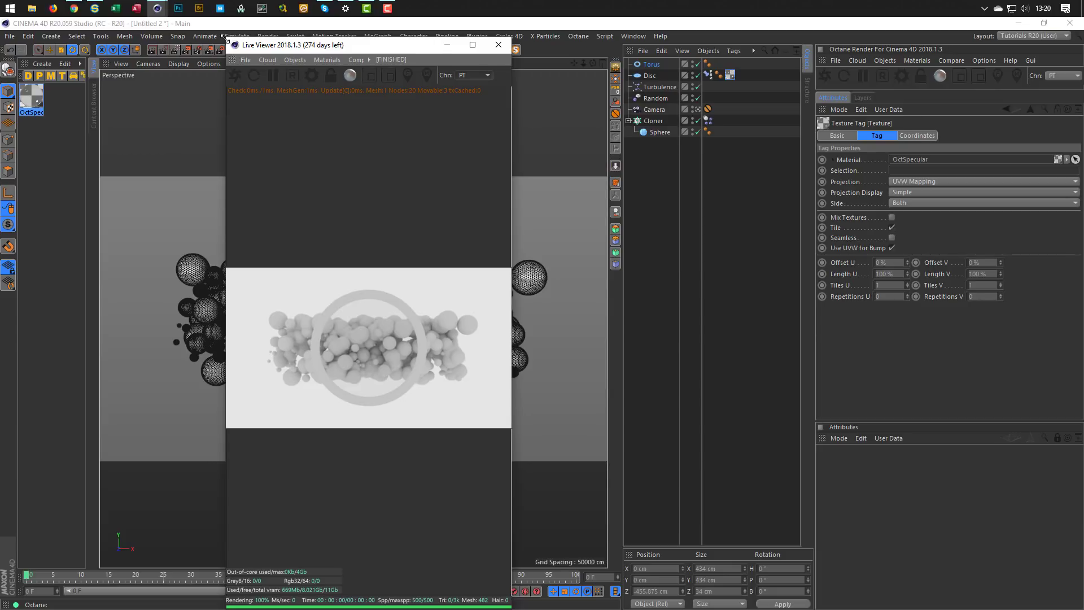
drag(225, 39, 153, 330)
drag(293, 339, 744, 240)
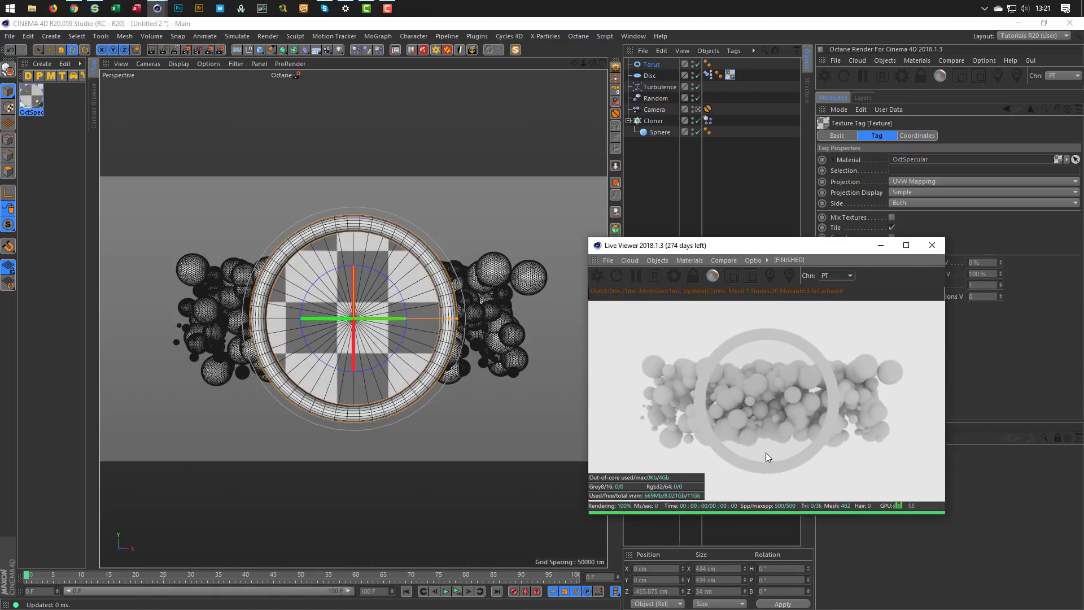
Step: Add an Octane ObjectTag to the Cloner and disable its camera visibility
click(654, 121)
right_click(654, 120)
mouse_move(726, 88)
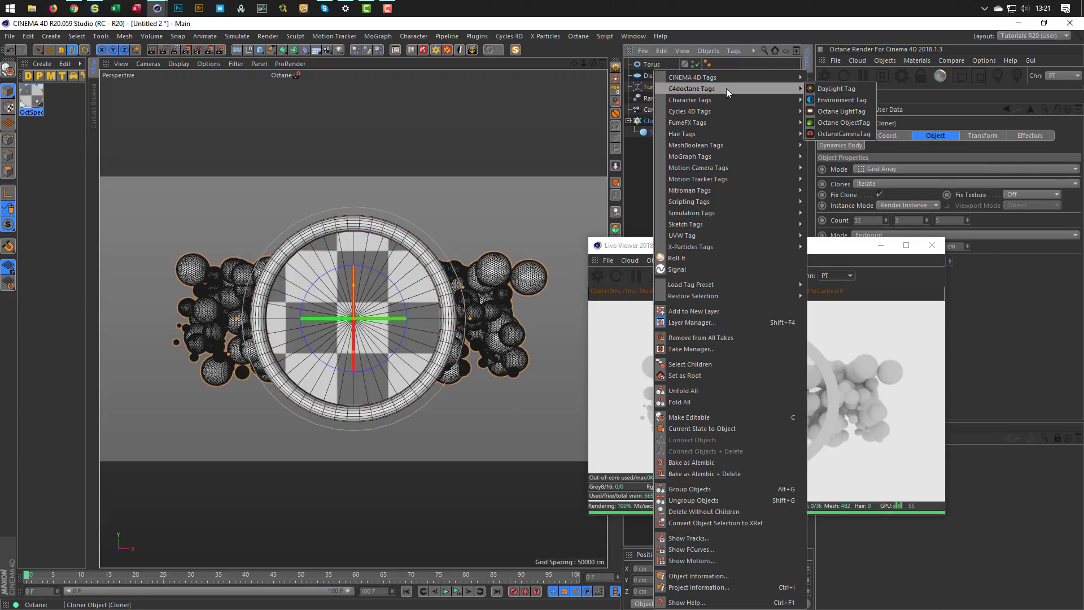
click(837, 121)
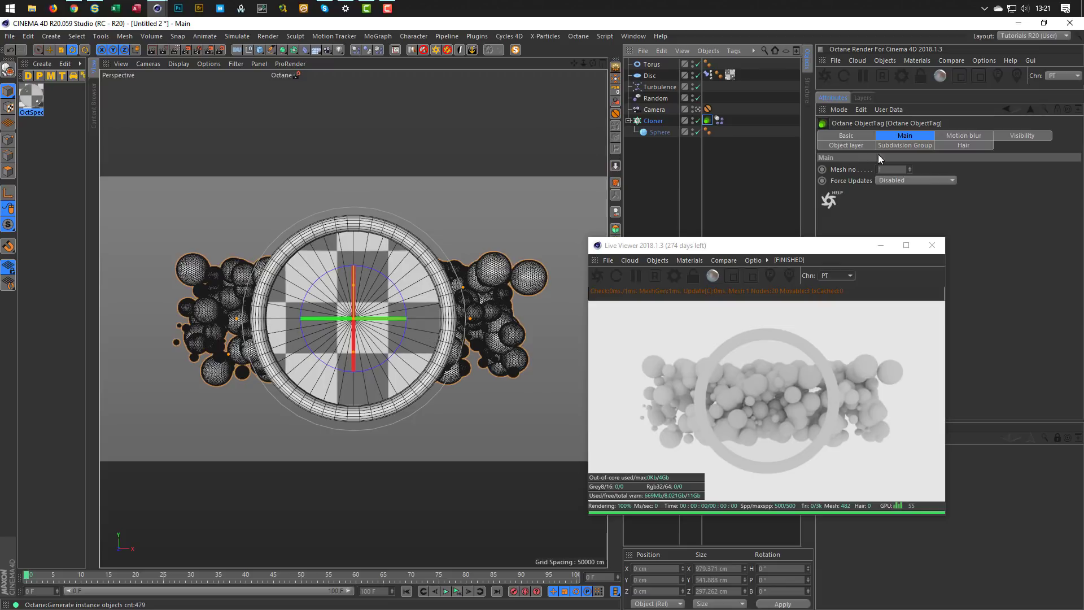
click(1012, 135)
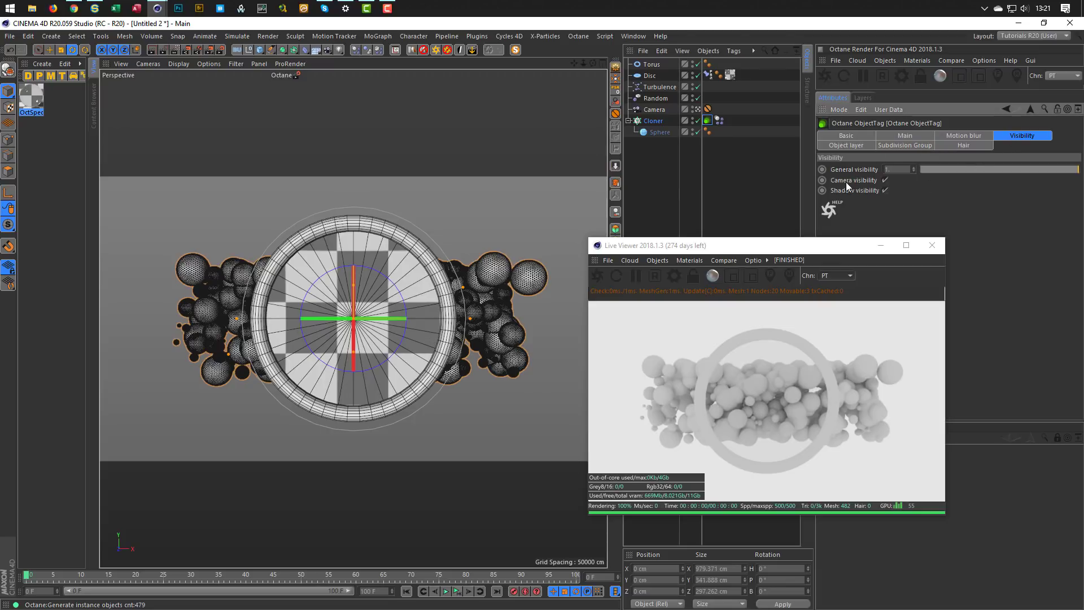
click(885, 180)
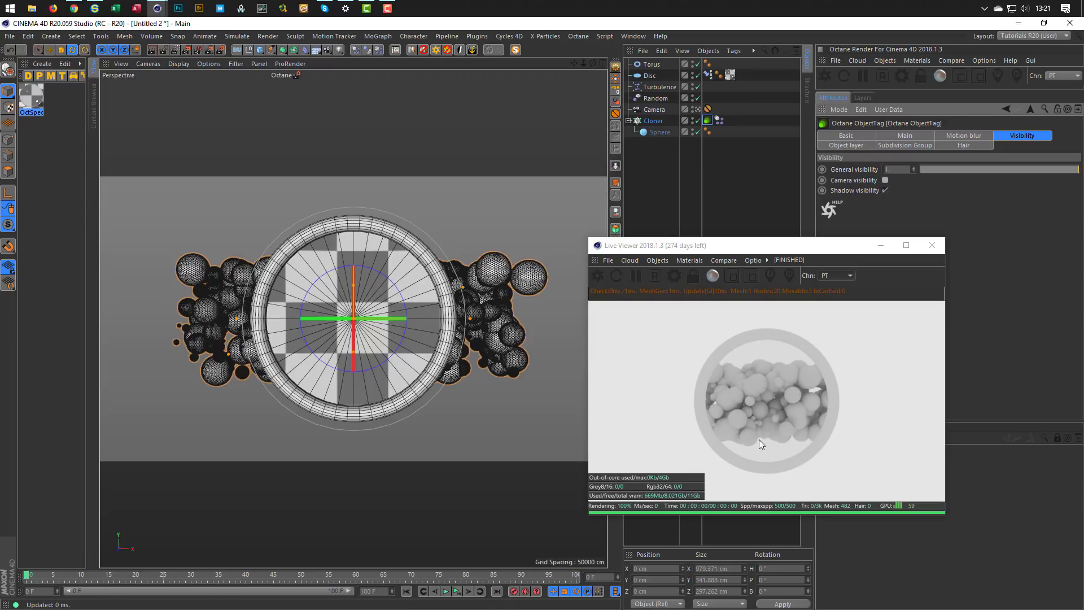
Step: Test the lens effect in the live render by rotating and moving the torus, and undo both changes
click(651, 64)
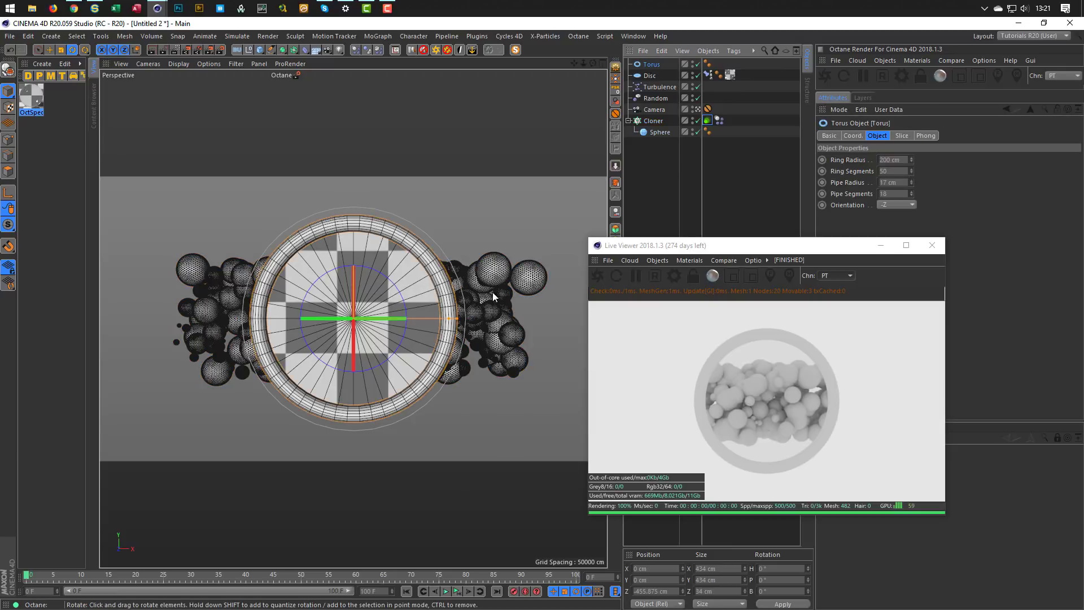
drag(309, 319, 337, 314)
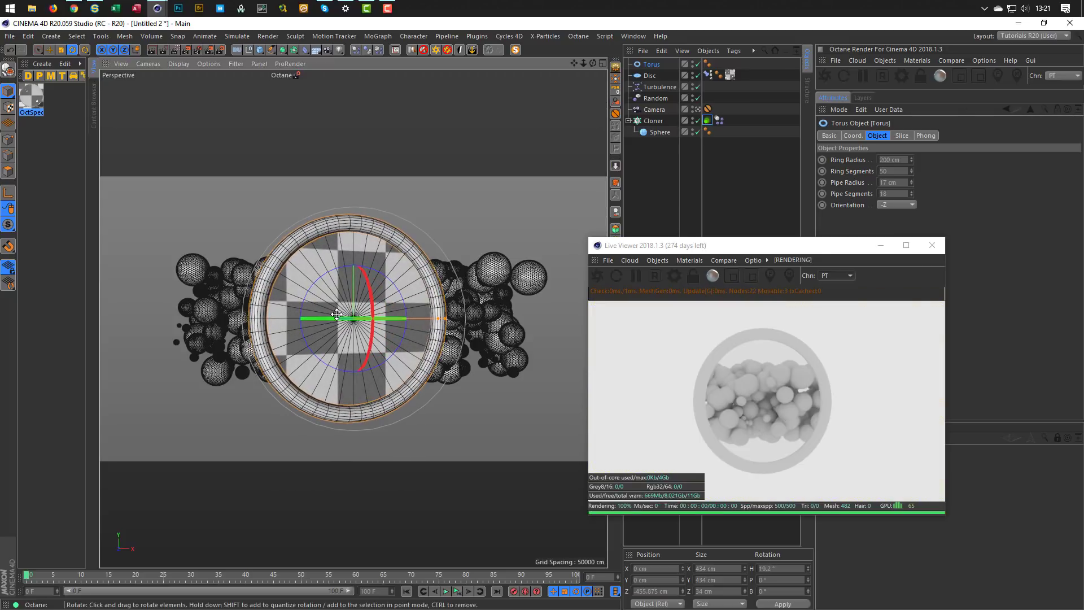
key(ctrl+z)
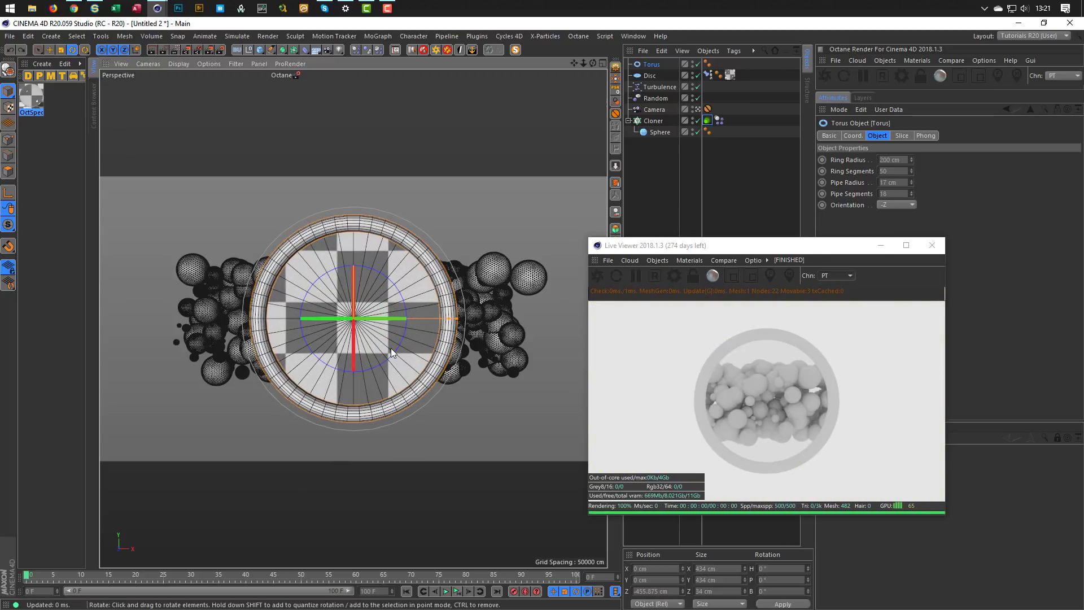
key(e)
drag(421, 318, 397, 366)
key(ctrl+z)
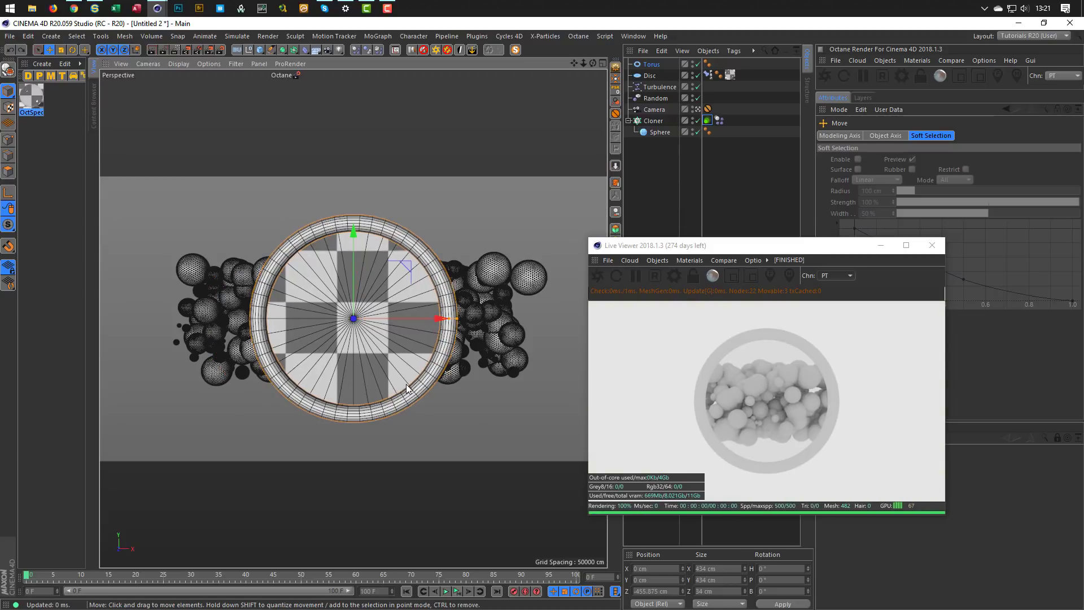
Step: Create an Octane Metallic material and apply it to the torus
drag(714, 247, 744, 301)
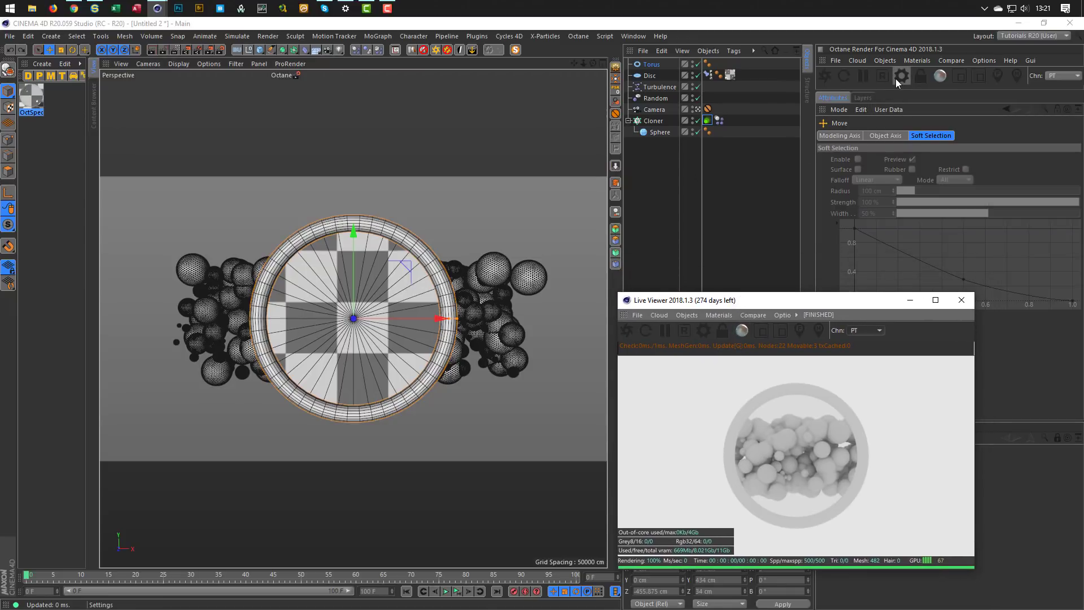
click(918, 61)
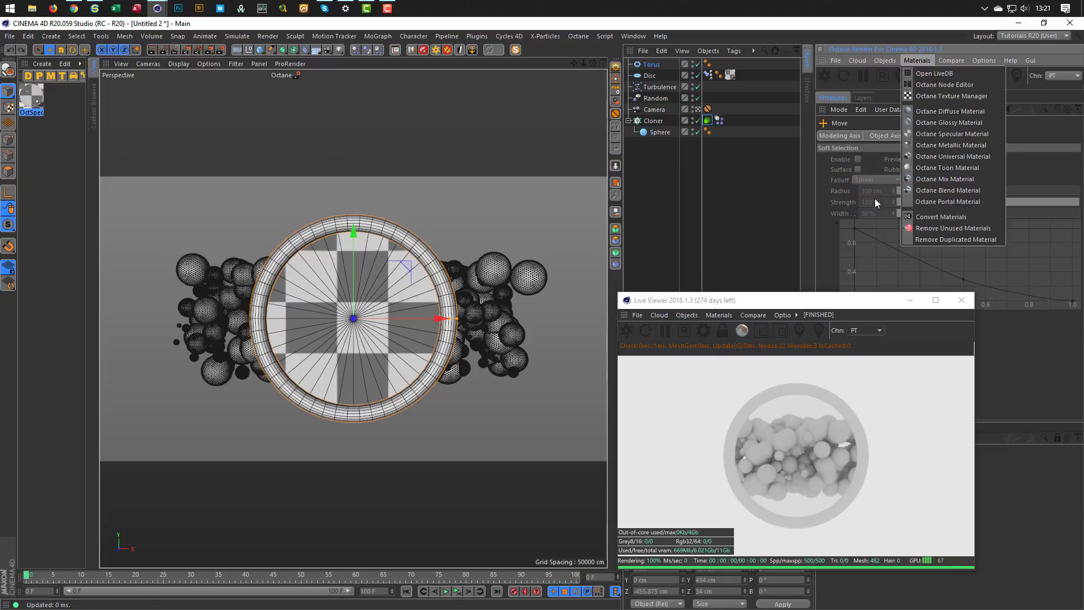
click(952, 145)
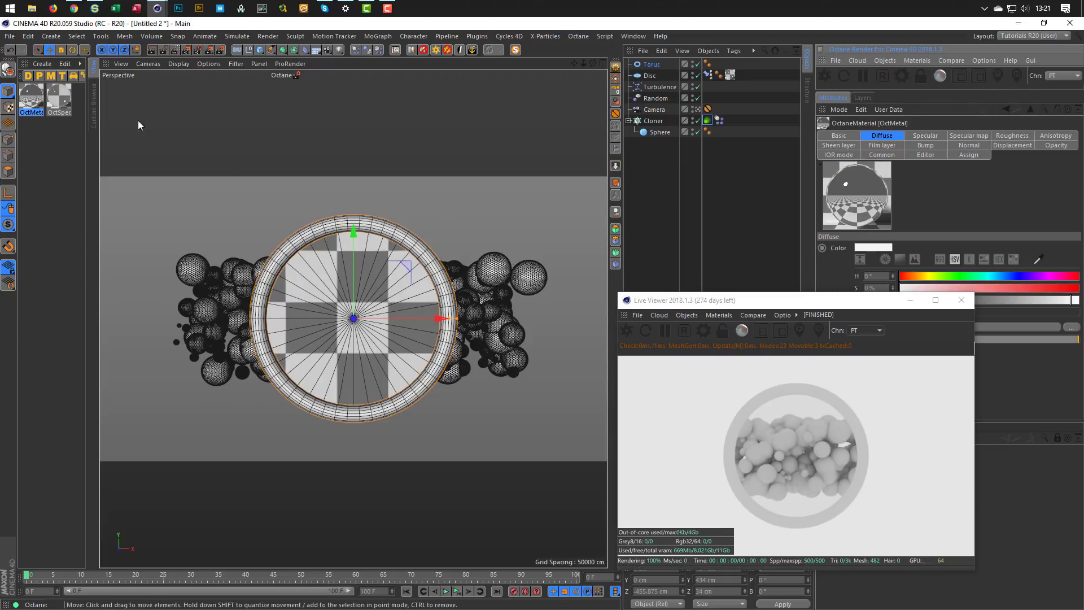
drag(32, 101, 666, 65)
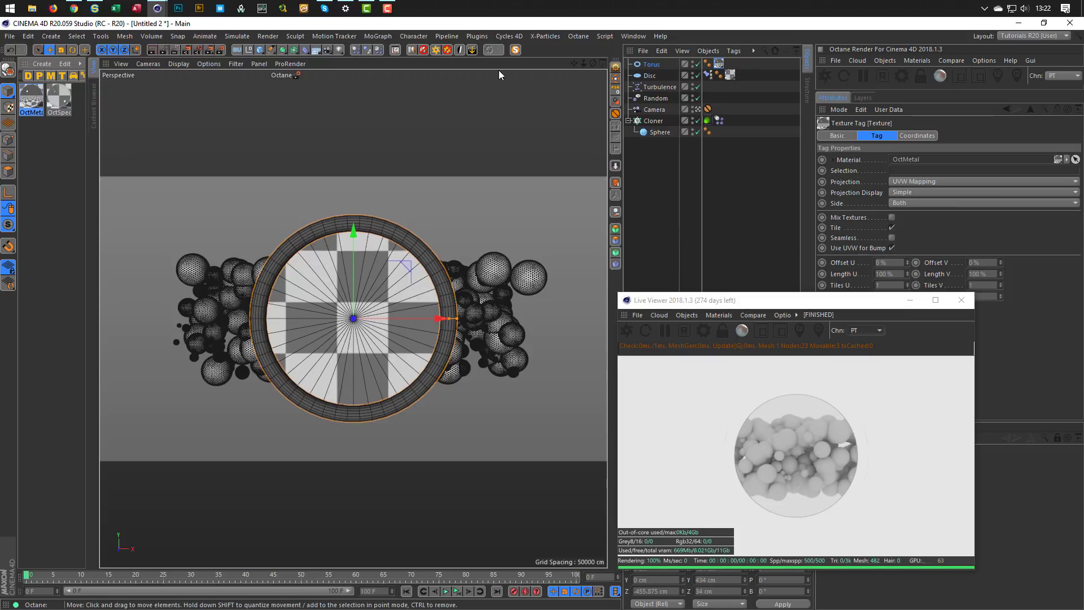
Step: Add an Octane Rig Pro to the scene and disable its floor's Shadow Catcher
click(436, 51)
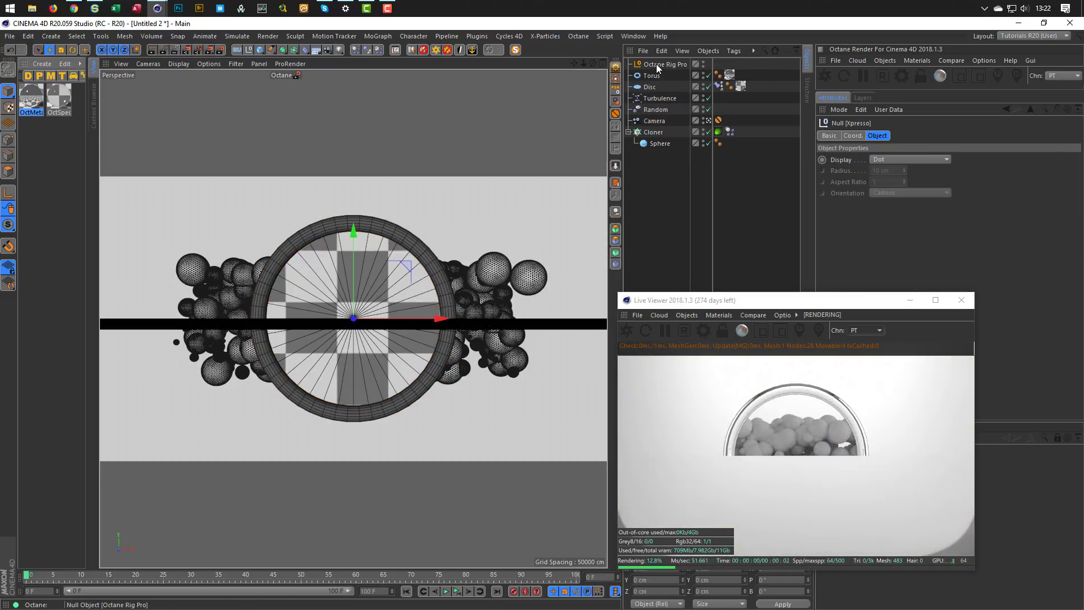
click(657, 65)
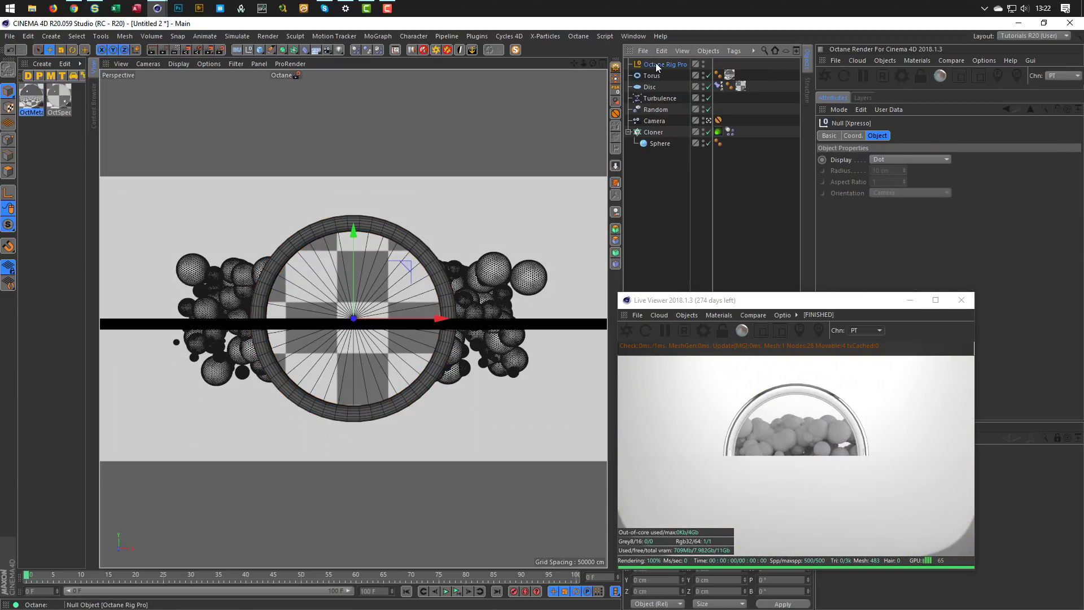
click(979, 135)
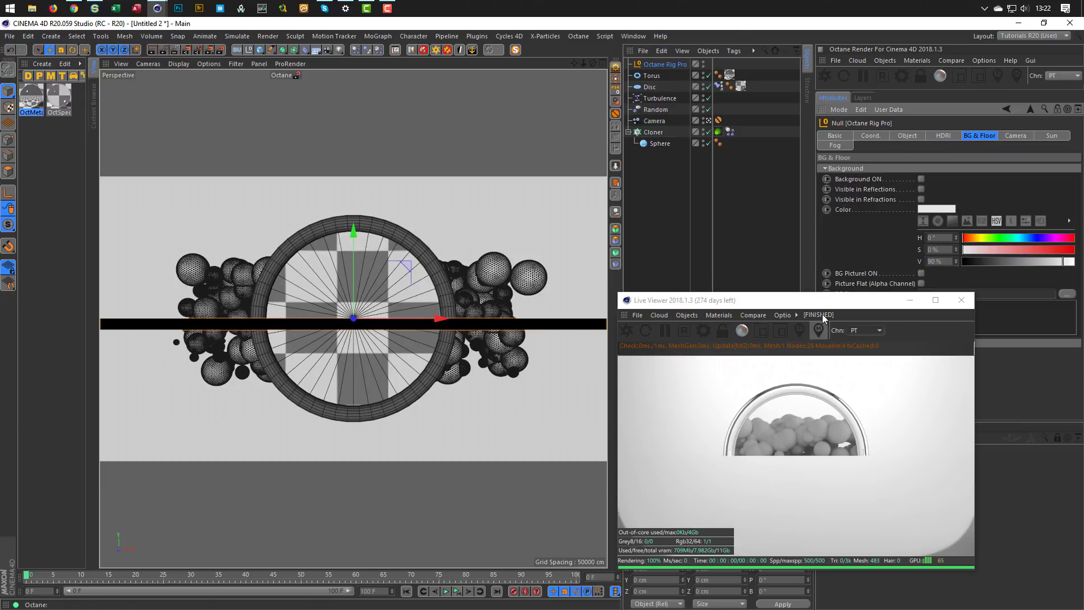
drag(822, 303, 654, 305)
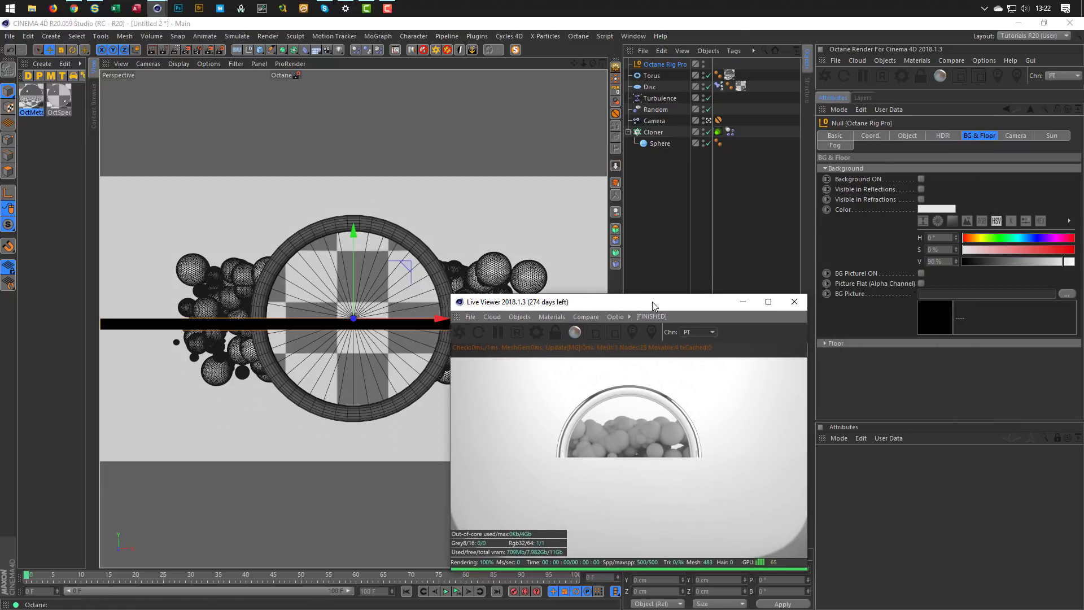
click(893, 341)
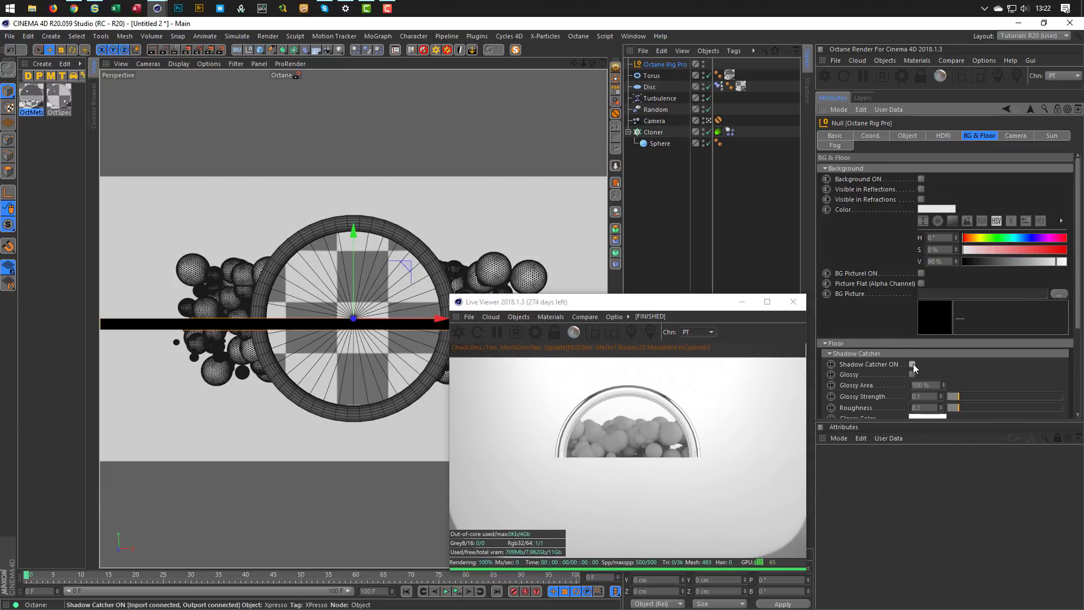
click(913, 364)
Step: Load 10-Shiodome_Stairs_3k.hdr from the Outdoor HDRI presets as the Octane Rig Pro's HDRI picture
drag(679, 303, 921, 307)
click(944, 135)
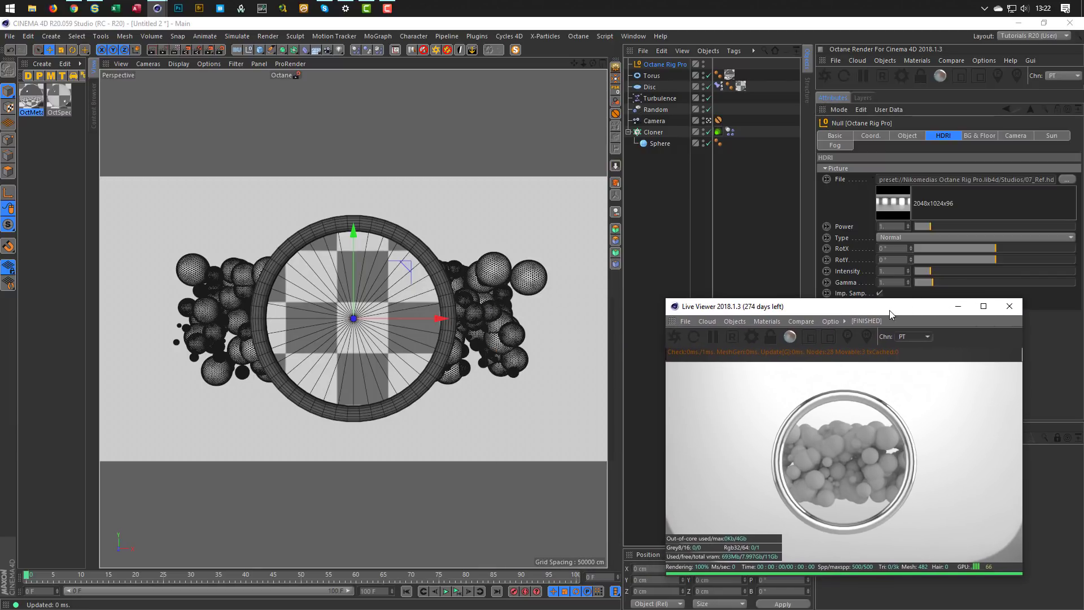
key(shift+F8)
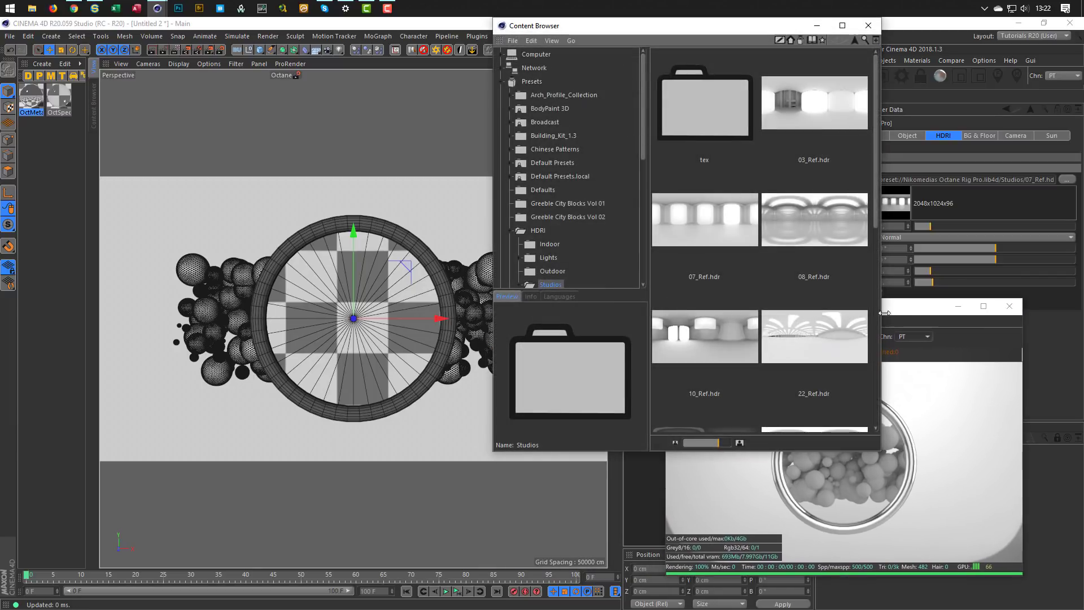
drag(676, 27, 418, 110)
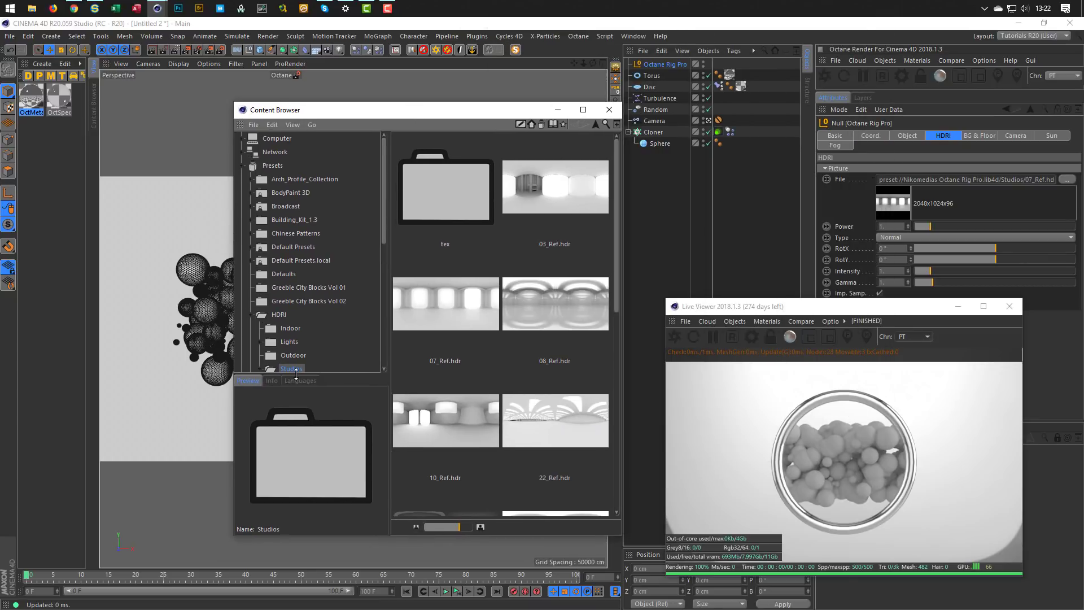
click(294, 357)
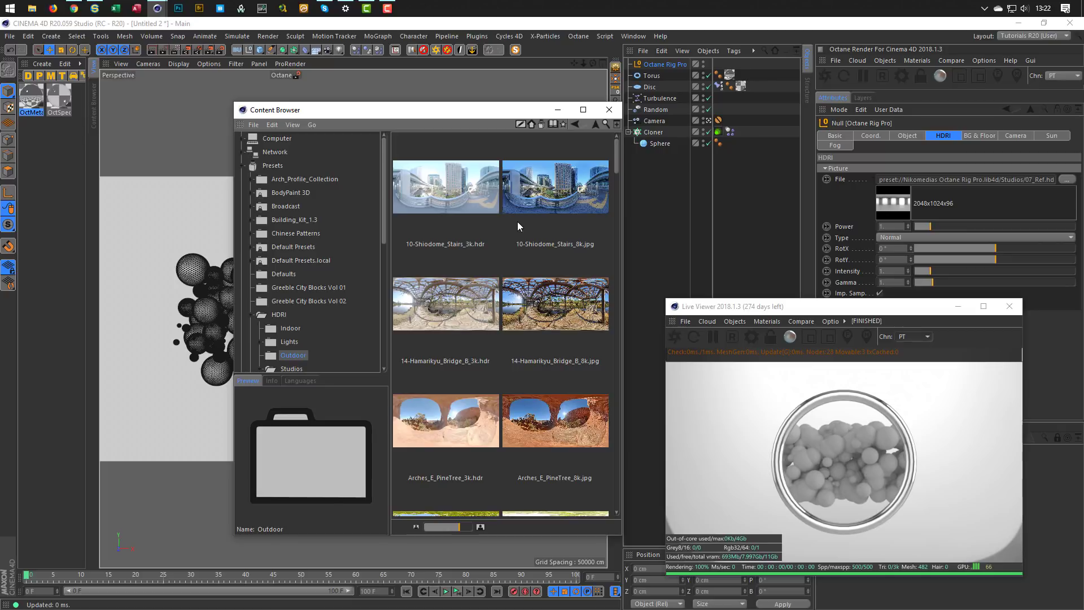
drag(489, 113, 420, 93)
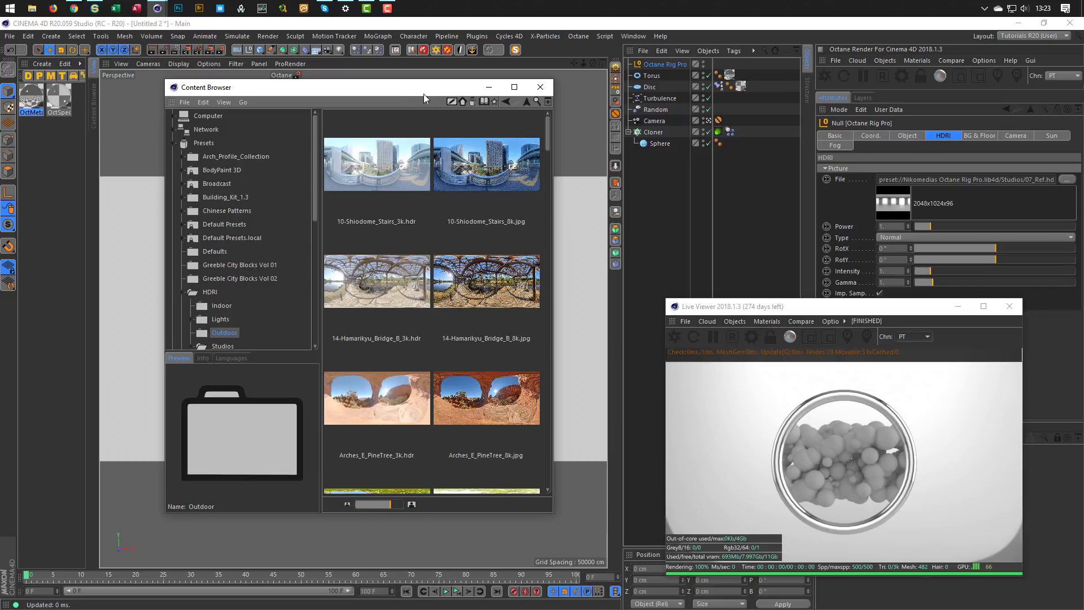
click(378, 190)
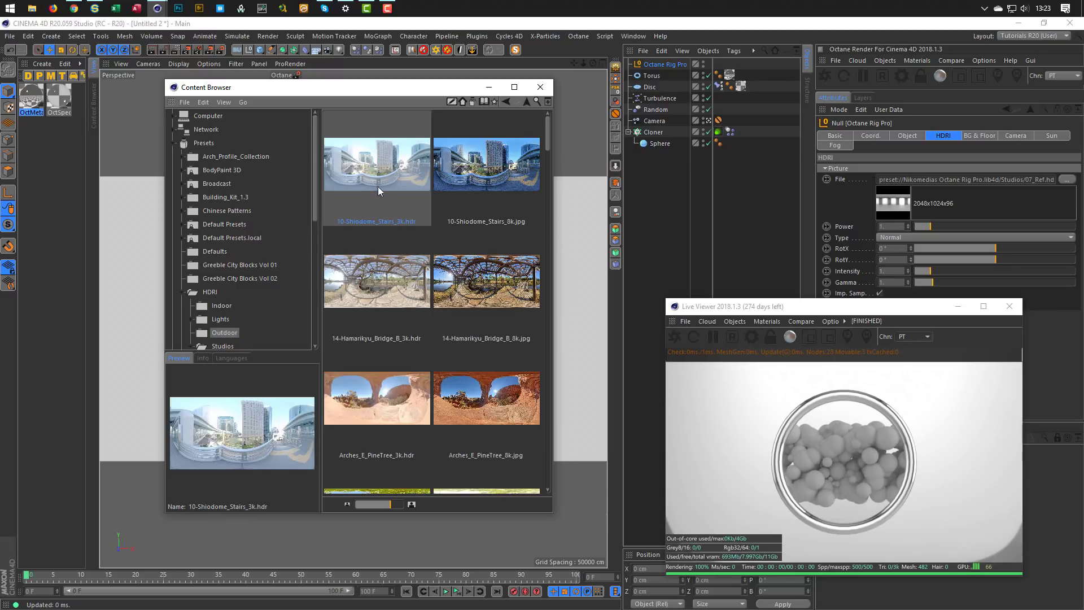
drag(369, 163, 936, 175)
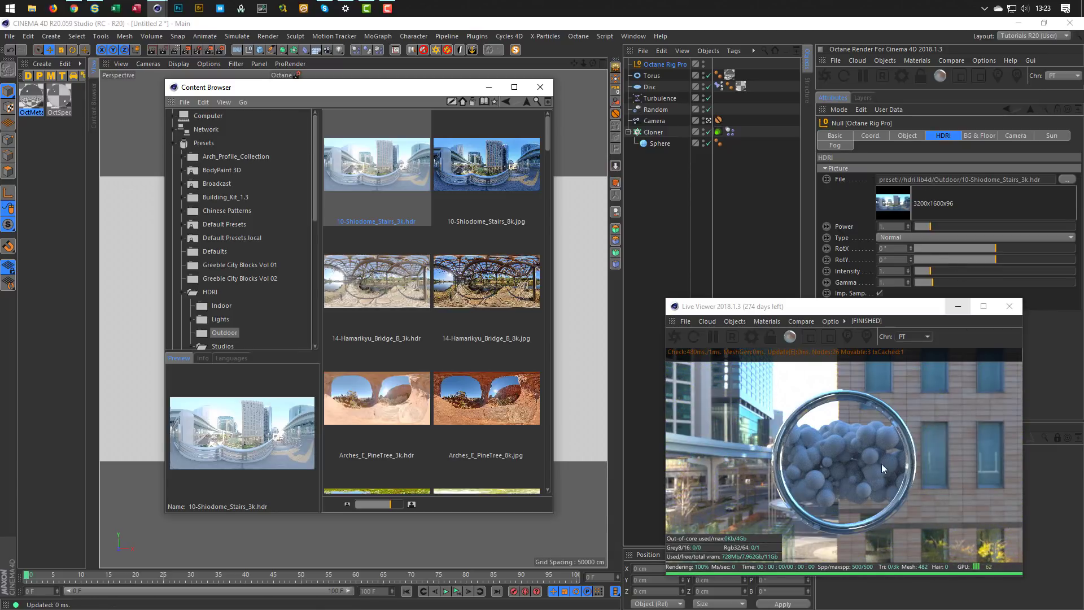
Step: Enlarge the Live Viewer window and move it clear of the rig's attributes
drag(667, 299, 451, 186)
click(392, 91)
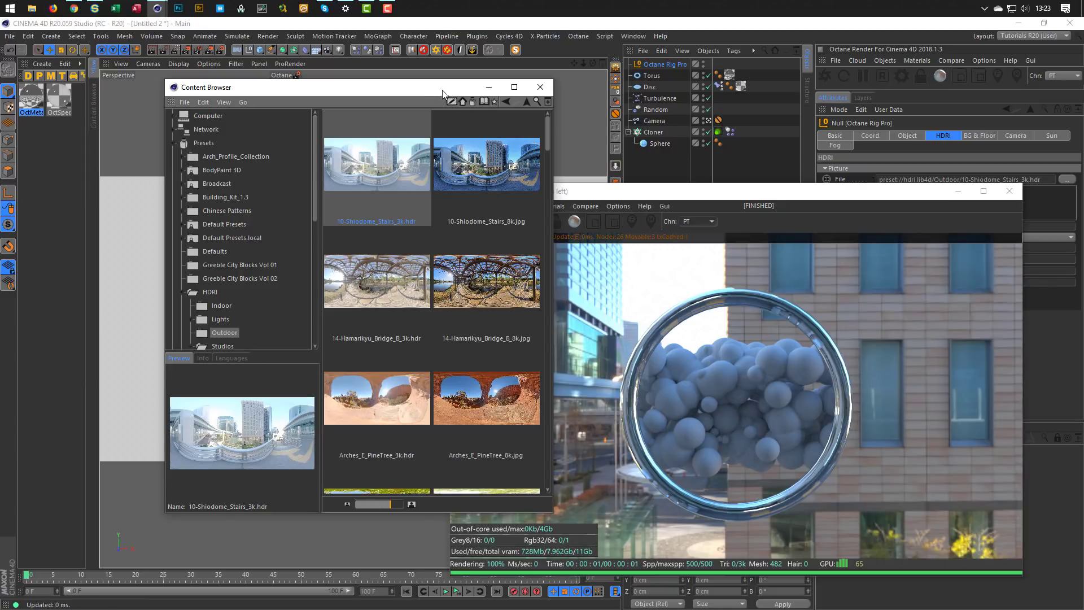
click(710, 195)
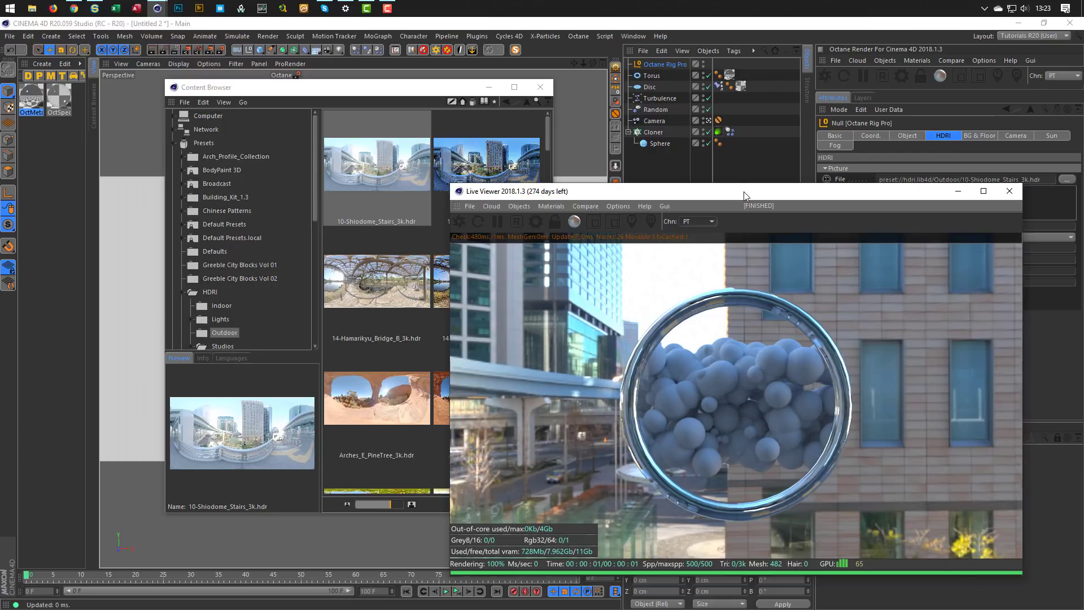
drag(743, 191, 511, 183)
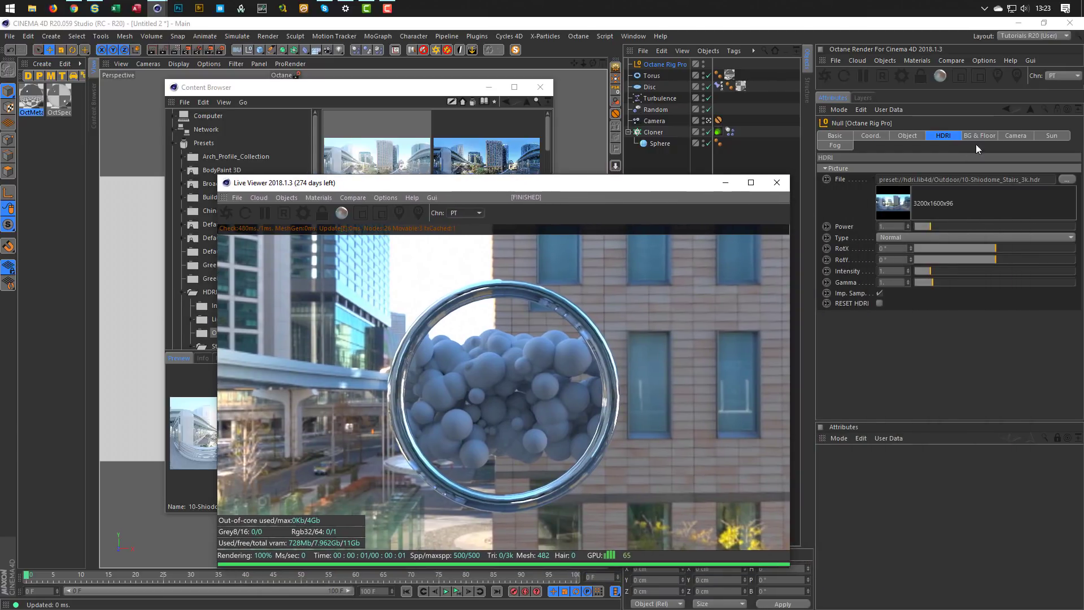
Step: Enable the Octane Rig Pro's background picture and load 10-Shiodome_Stairs_8k.jpg into it
click(979, 136)
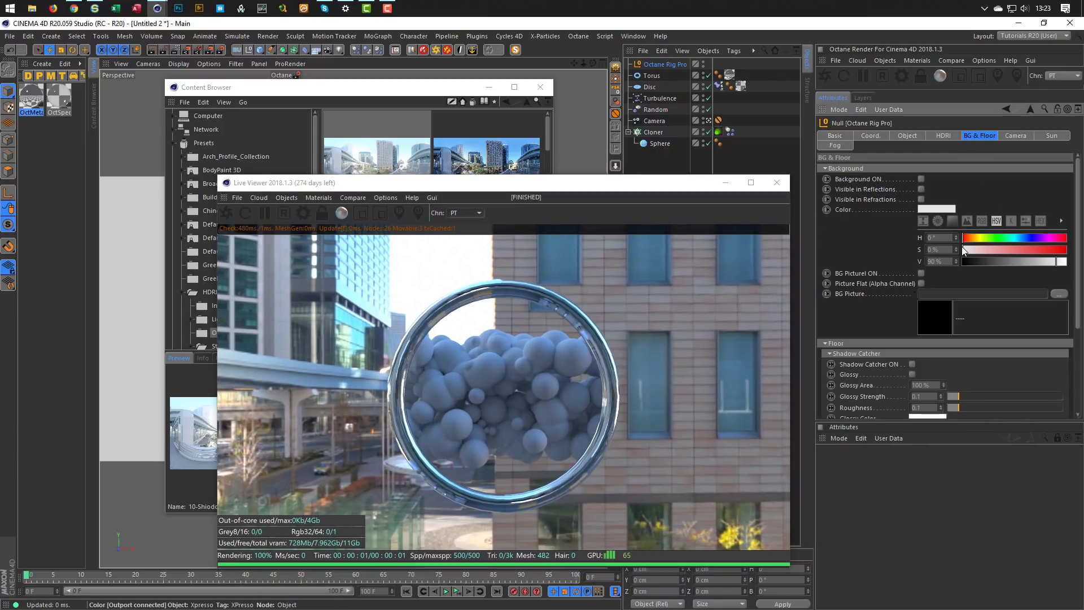
click(923, 274)
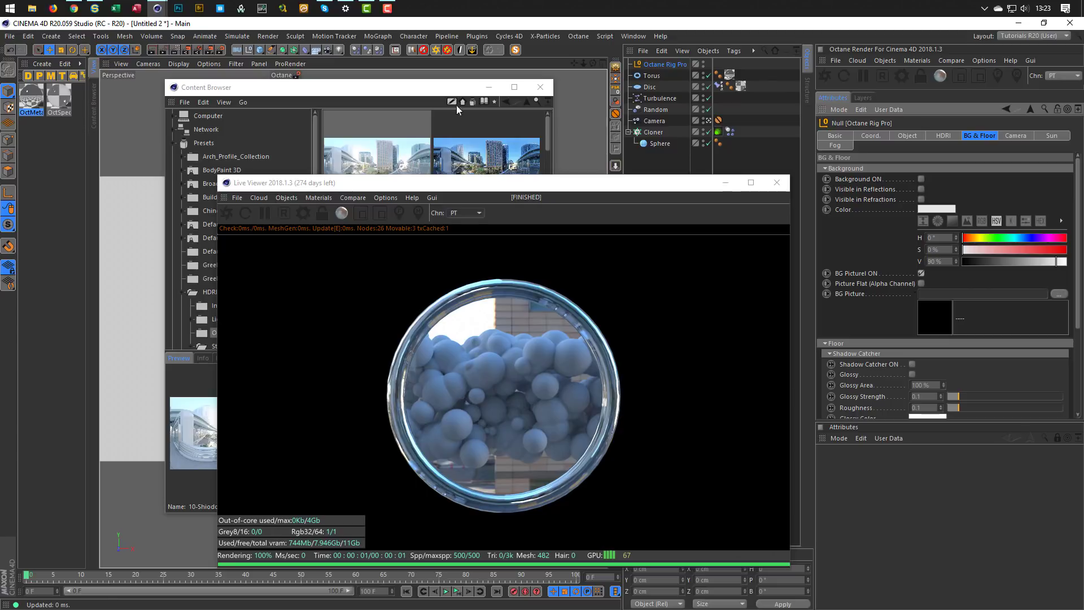
click(429, 92)
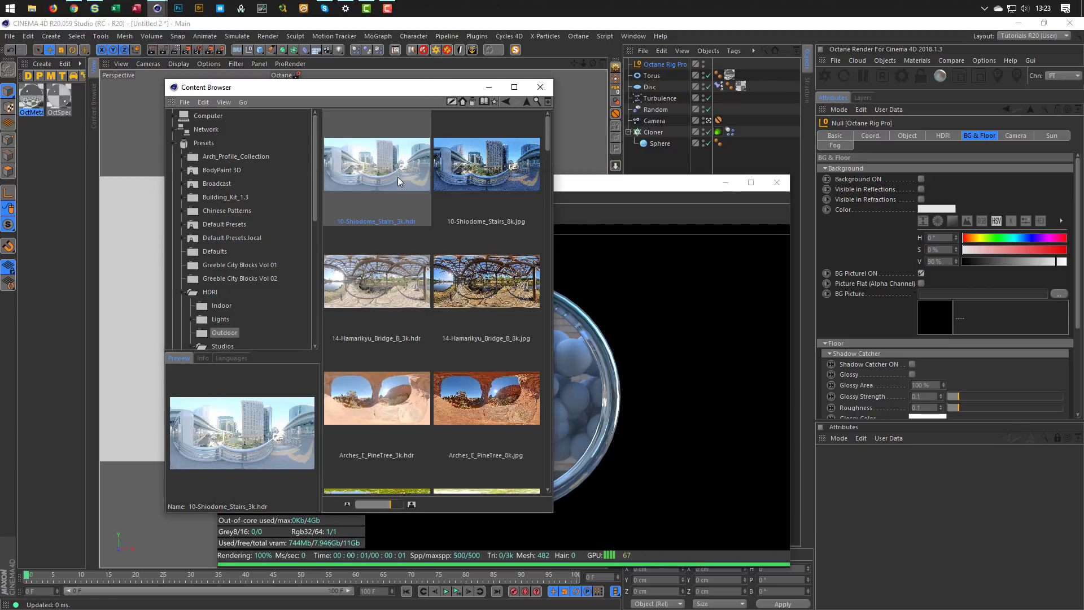
click(478, 179)
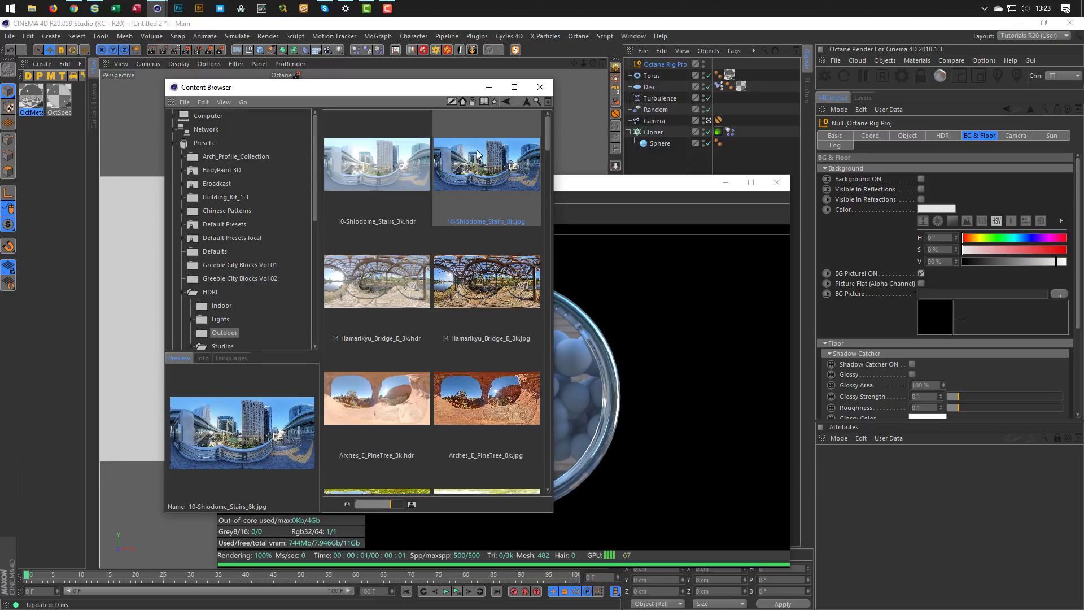
click(586, 183)
drag(498, 155, 955, 299)
click(676, 183)
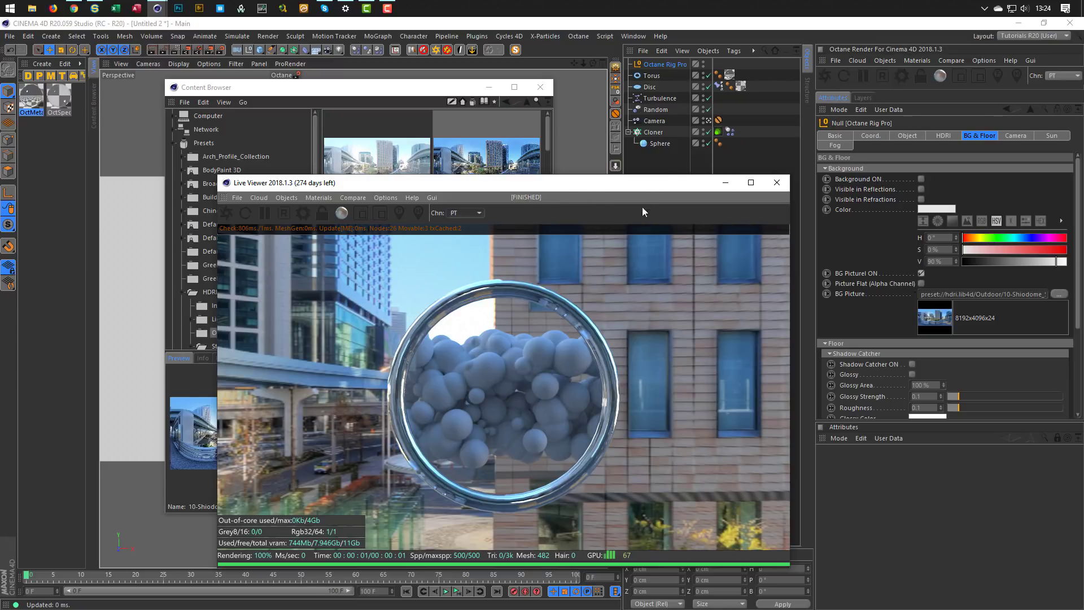
Step: Set the C4D shaders render size to 4096x4096 in the Octane settings and restart the live render
click(901, 76)
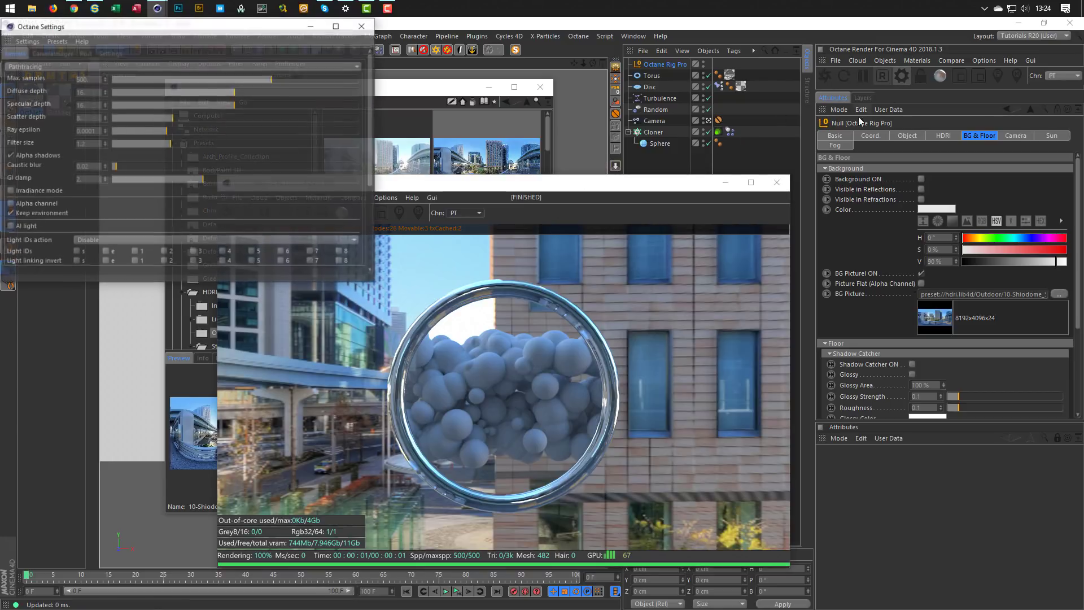
click(110, 53)
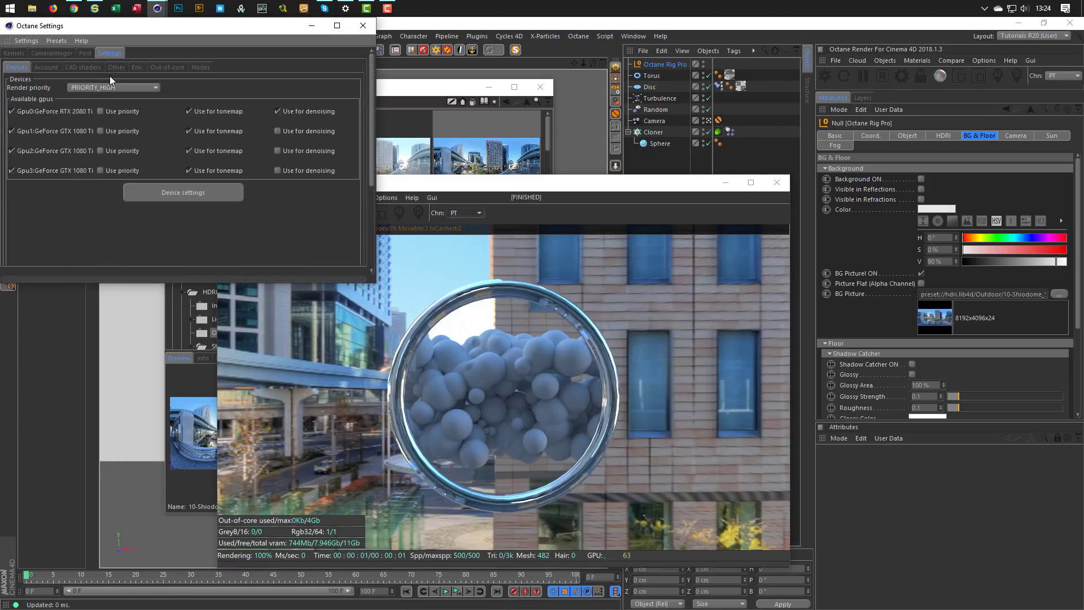
click(90, 68)
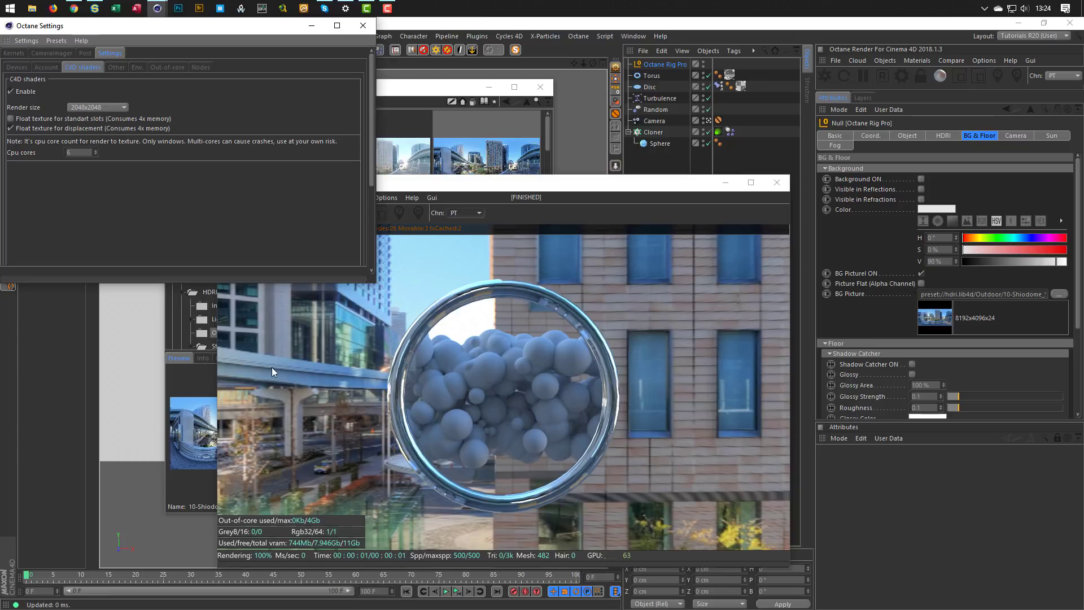
click(96, 110)
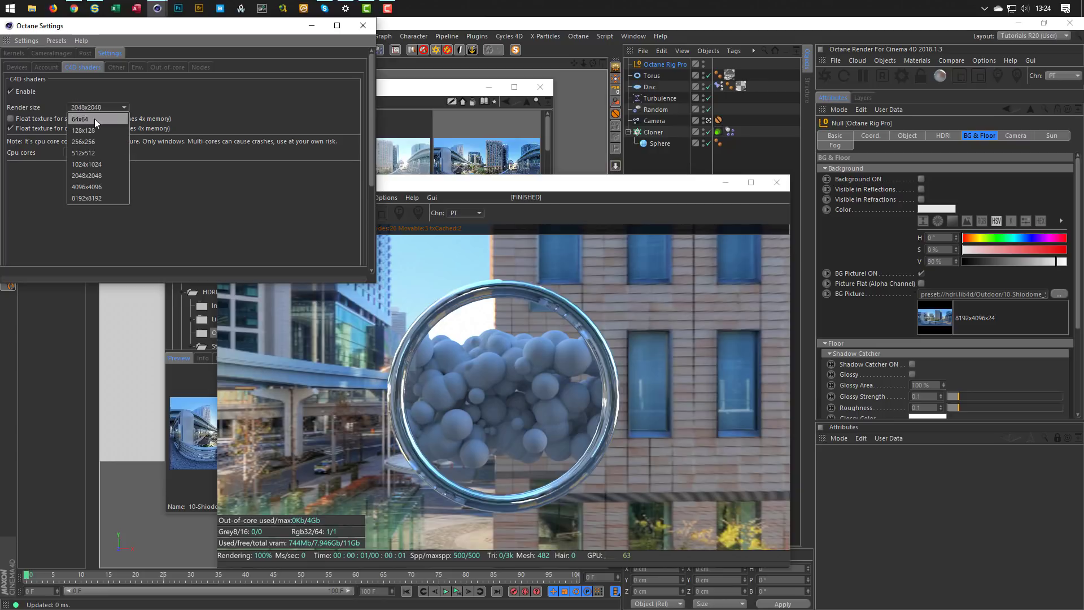
click(89, 188)
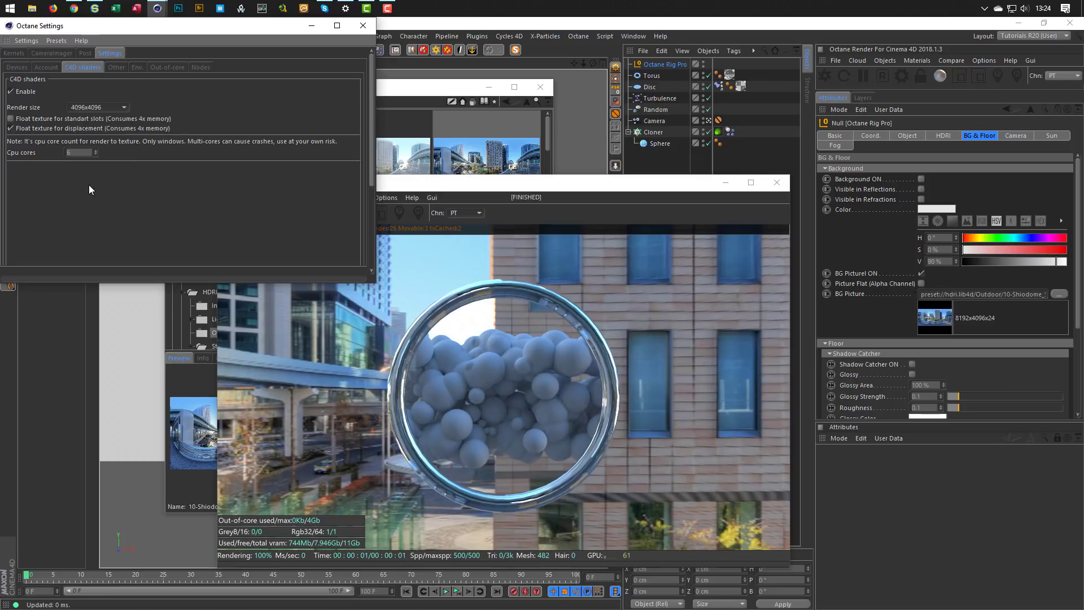
click(398, 220)
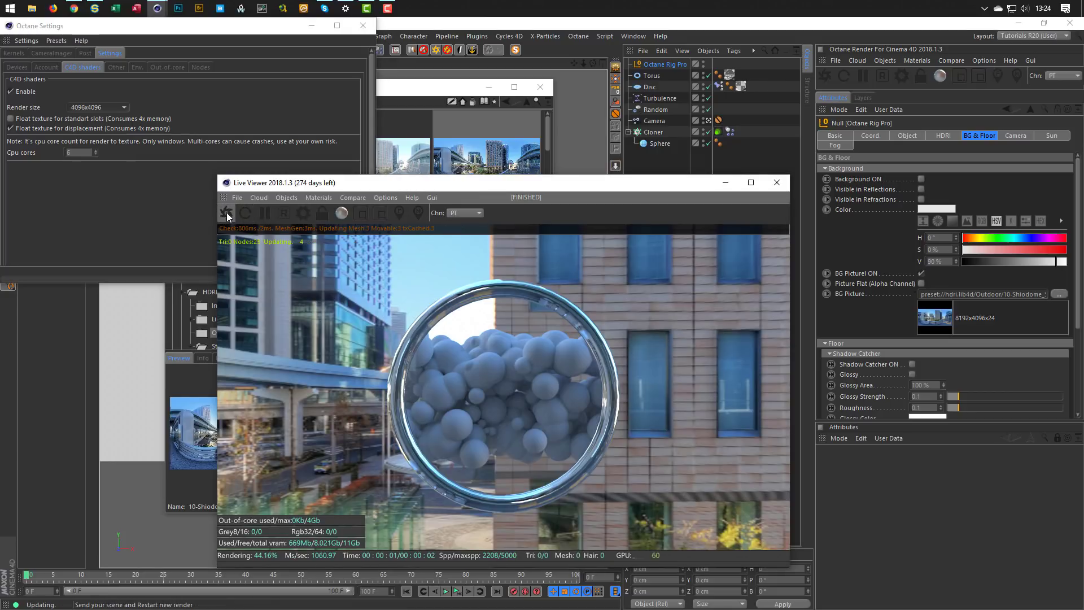
click(225, 213)
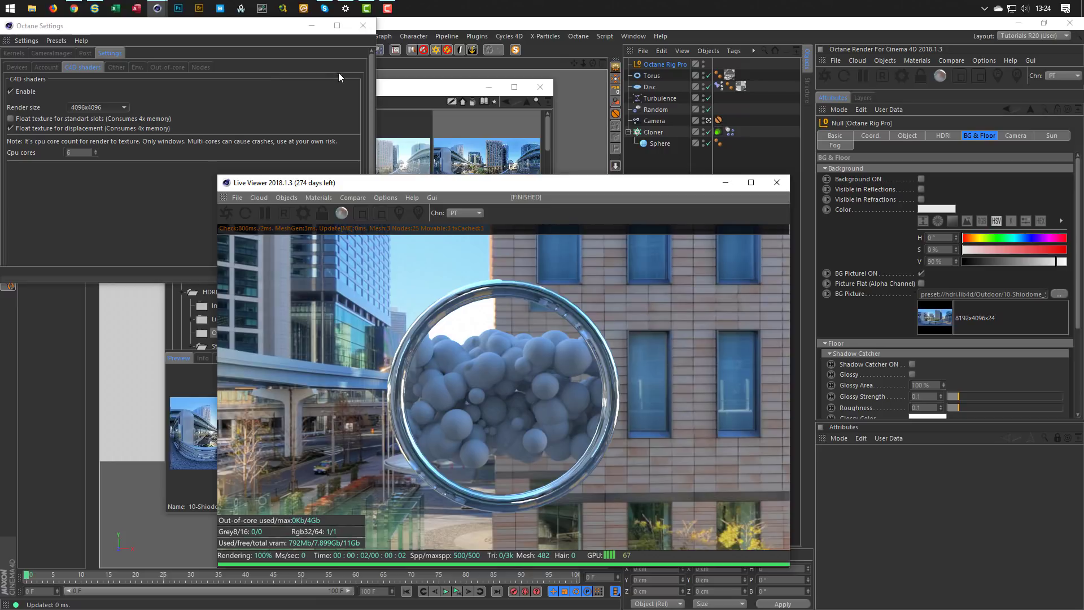
click(364, 26)
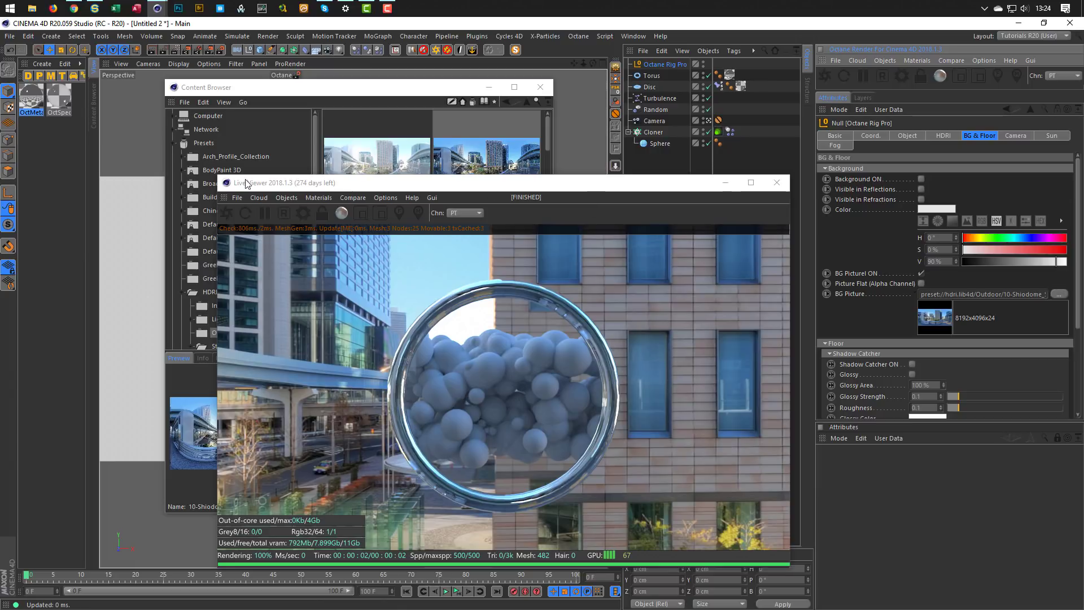
Step: Shrink the Live Viewer, move it clear of the viewport's torus, and close the Content Browser
drag(219, 177, 375, 238)
drag(521, 251, 716, 261)
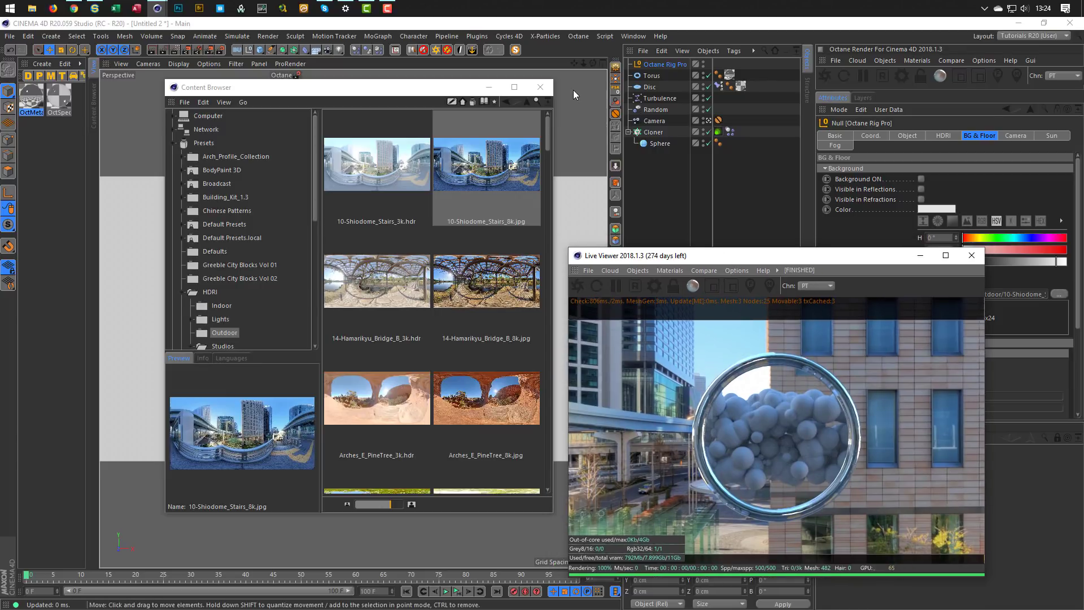
click(540, 87)
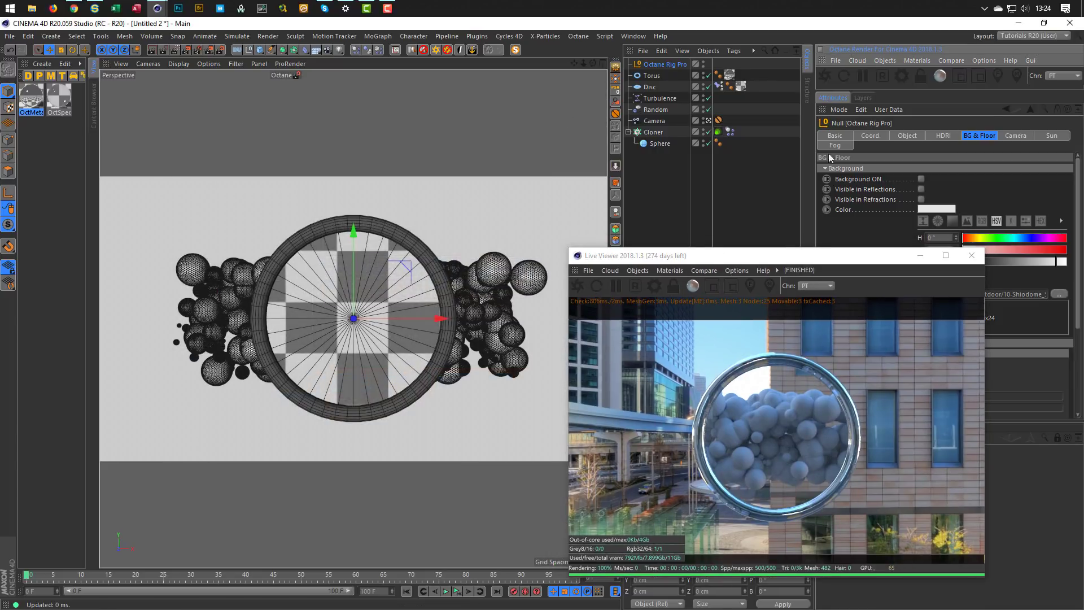
Step: Create an Octane Glossy material and name it Cloner
click(917, 61)
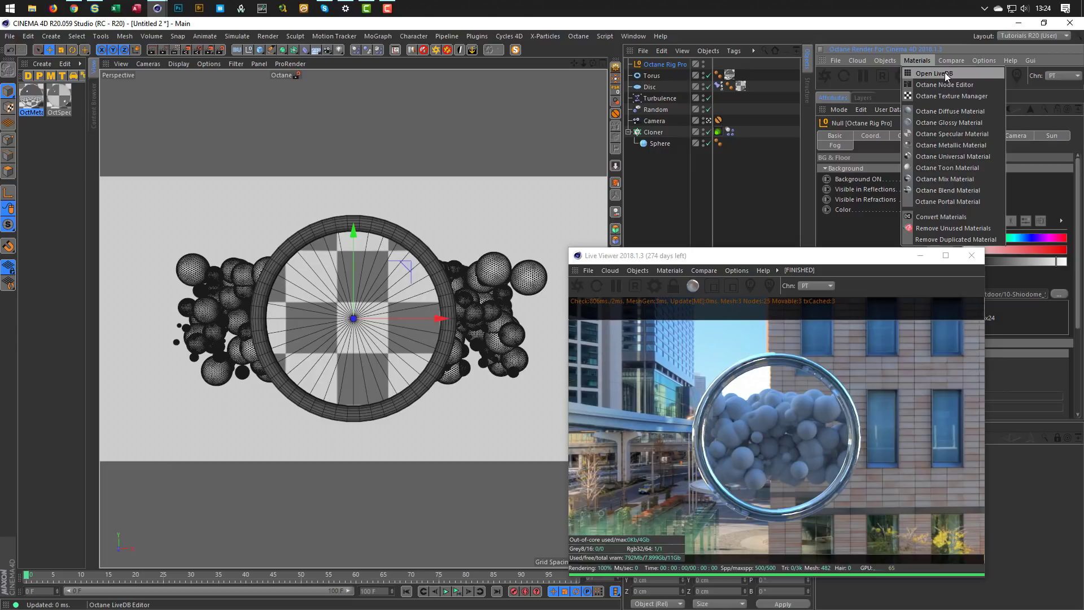
click(953, 123)
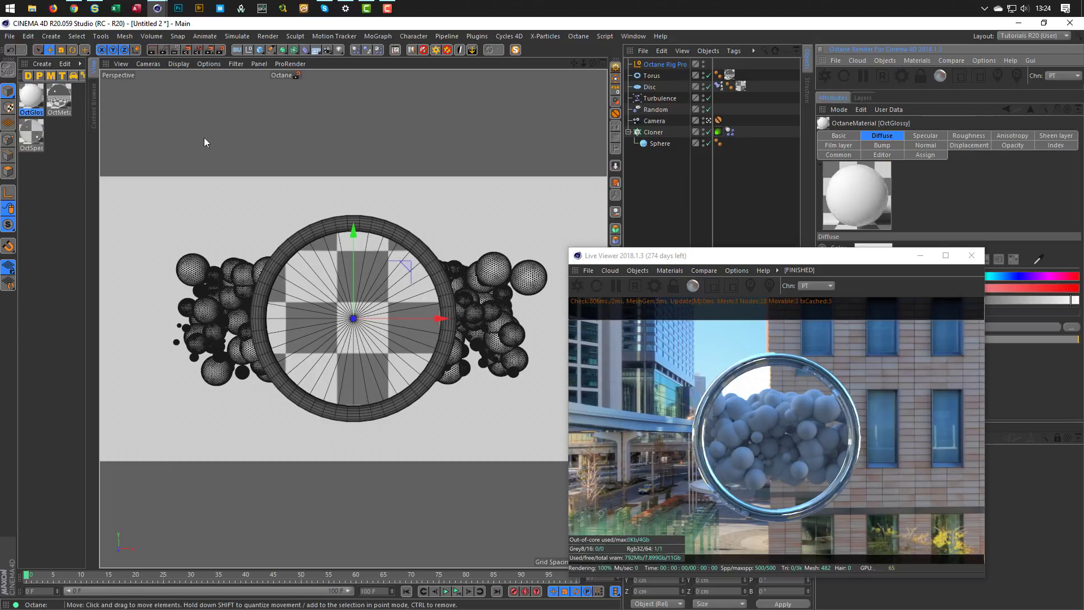
double_click(31, 113)
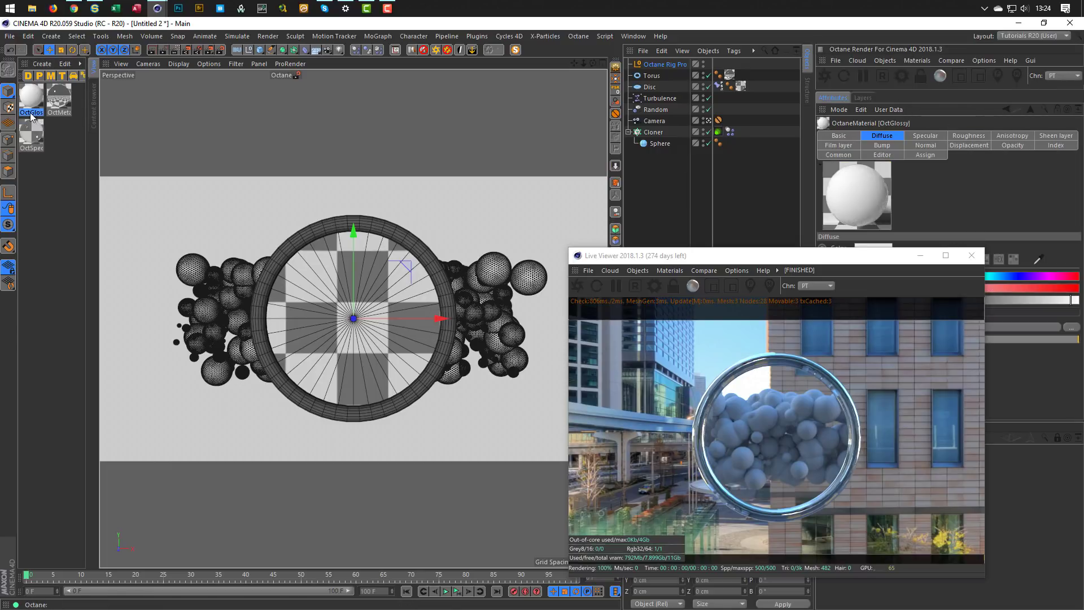
text(Cloner)
key(Return)
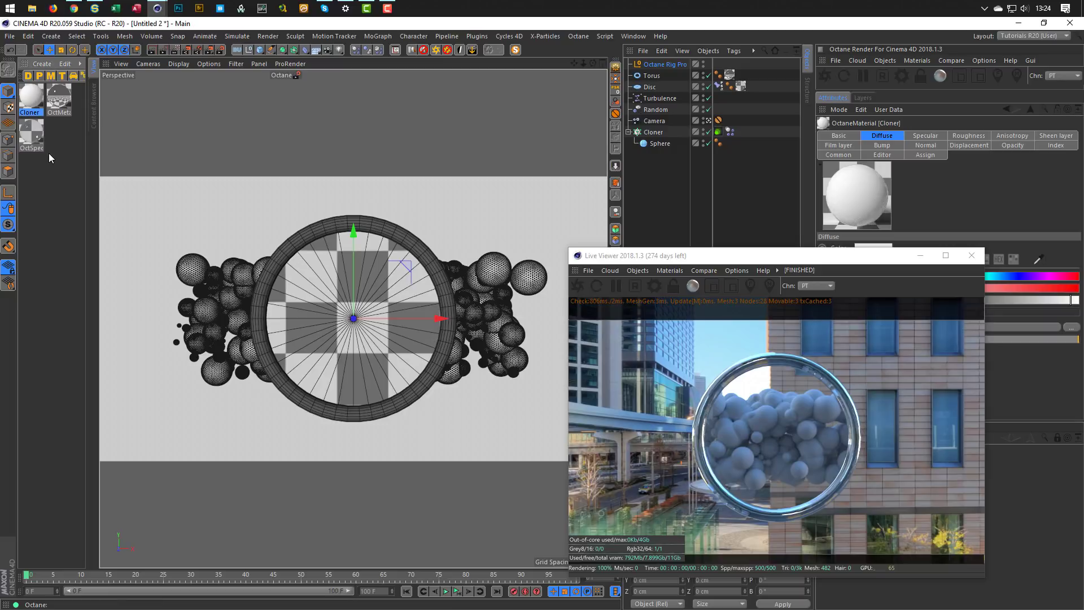
Step: Open the Cloner material in the Octane Node Editor, enlarge the editor, and make room for its node parameters
double_click(32, 97)
click(196, 219)
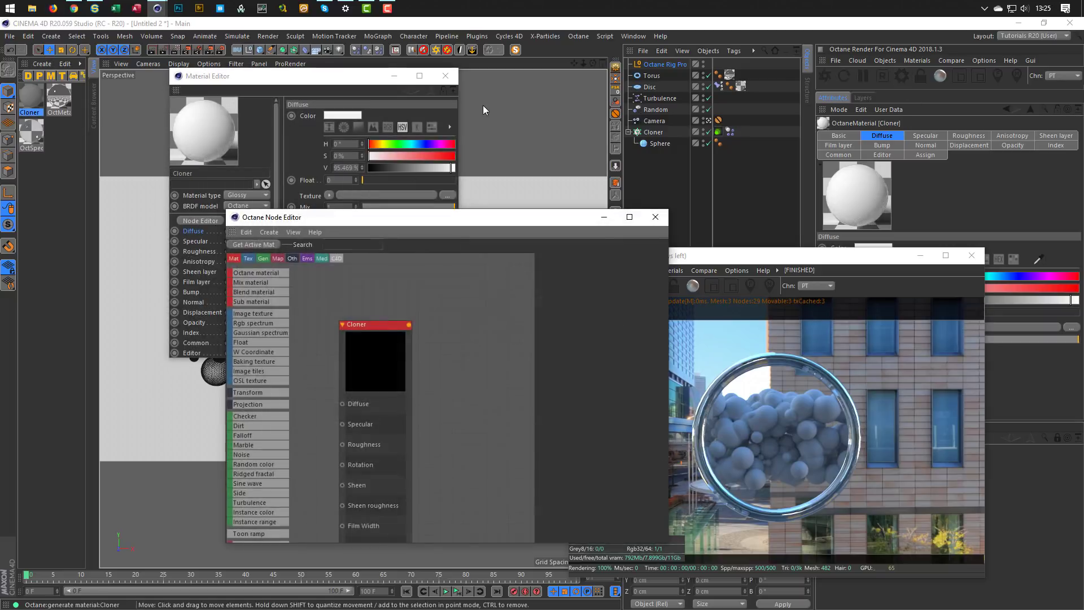
click(445, 76)
drag(383, 328, 493, 277)
drag(432, 218, 315, 159)
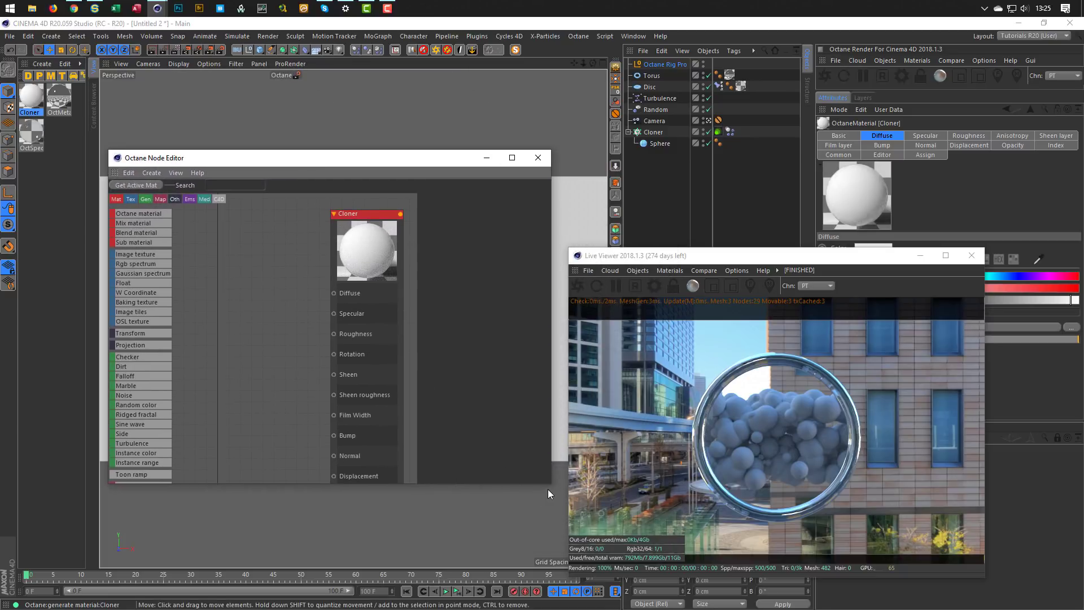
drag(552, 484, 562, 556)
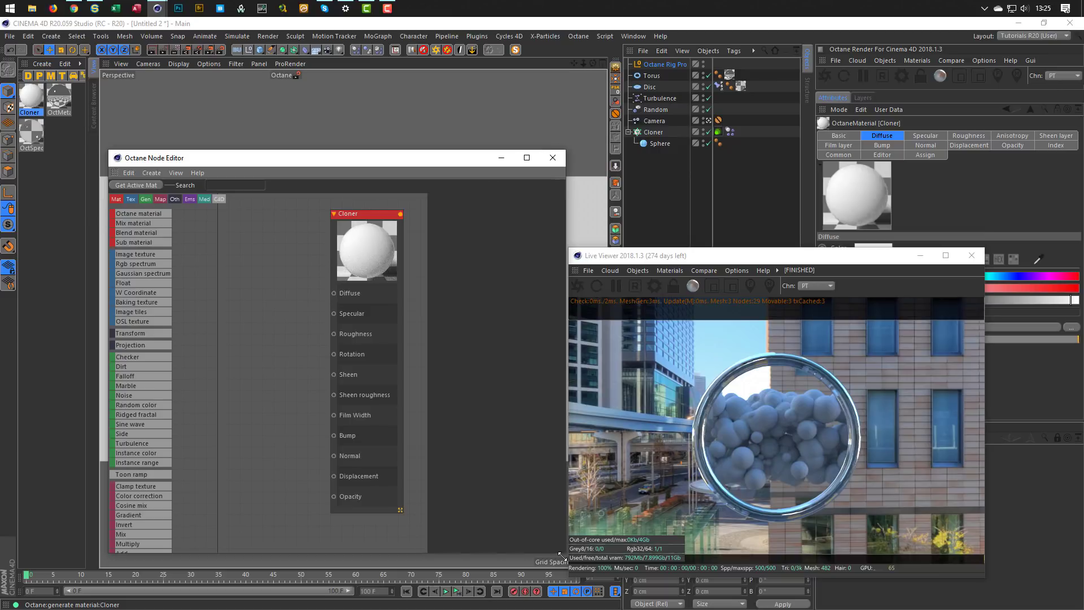
drag(367, 219, 333, 229)
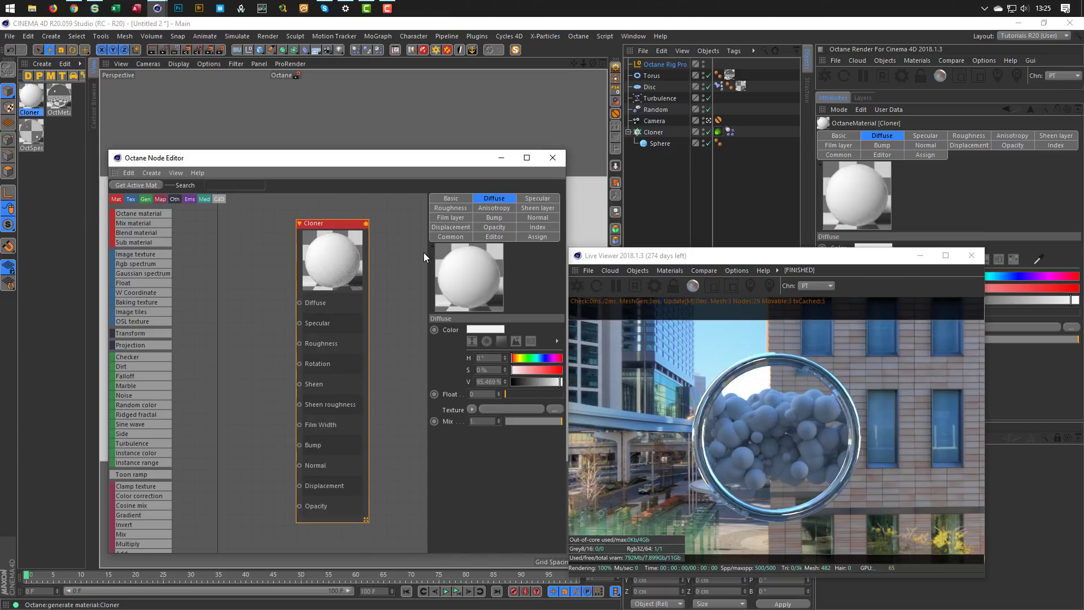
drag(428, 248, 391, 257)
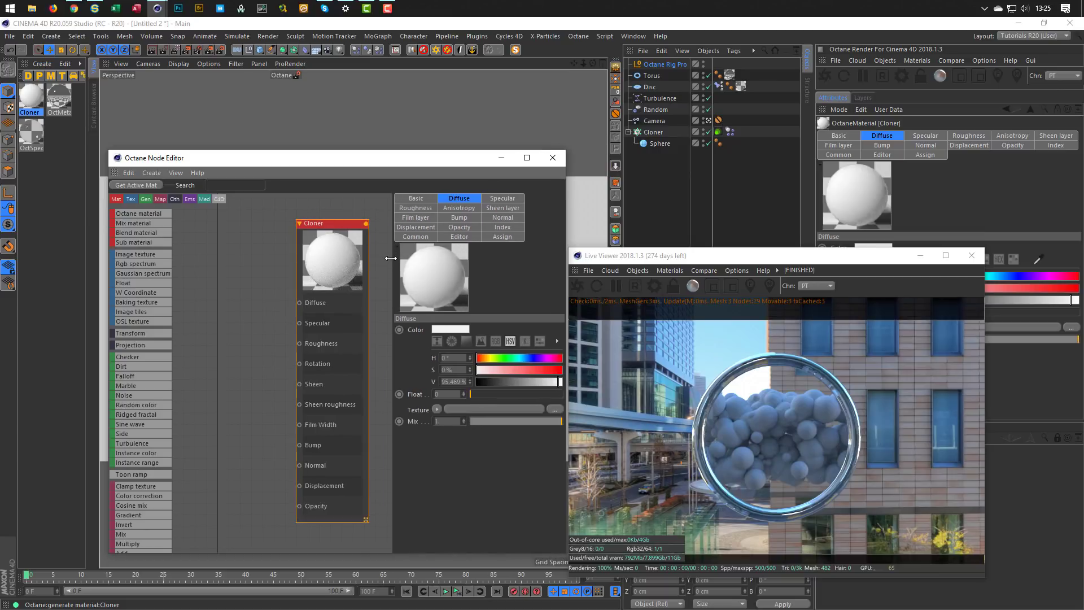
Step: Set the Random effector's Color Mode to Effector Color, moving the Live Viewer clear of its parameters
click(653, 110)
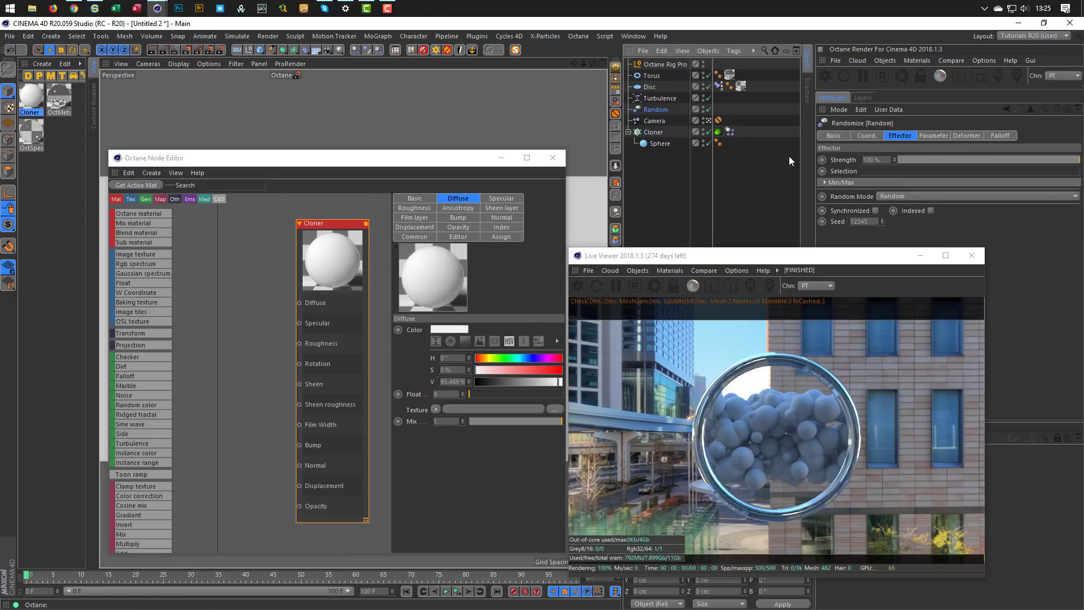
click(932, 137)
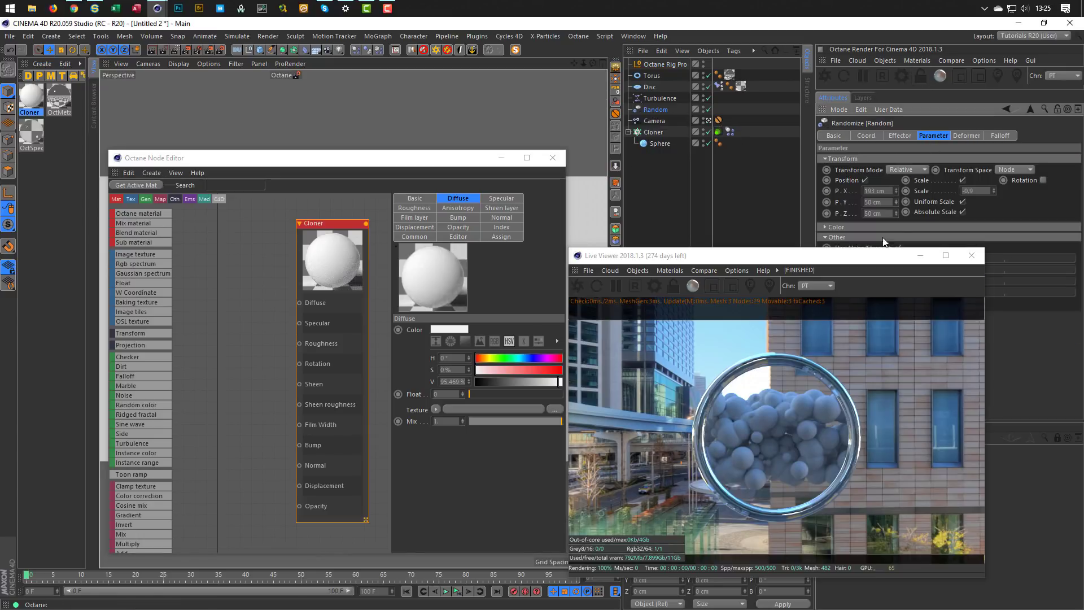
drag(868, 255, 898, 278)
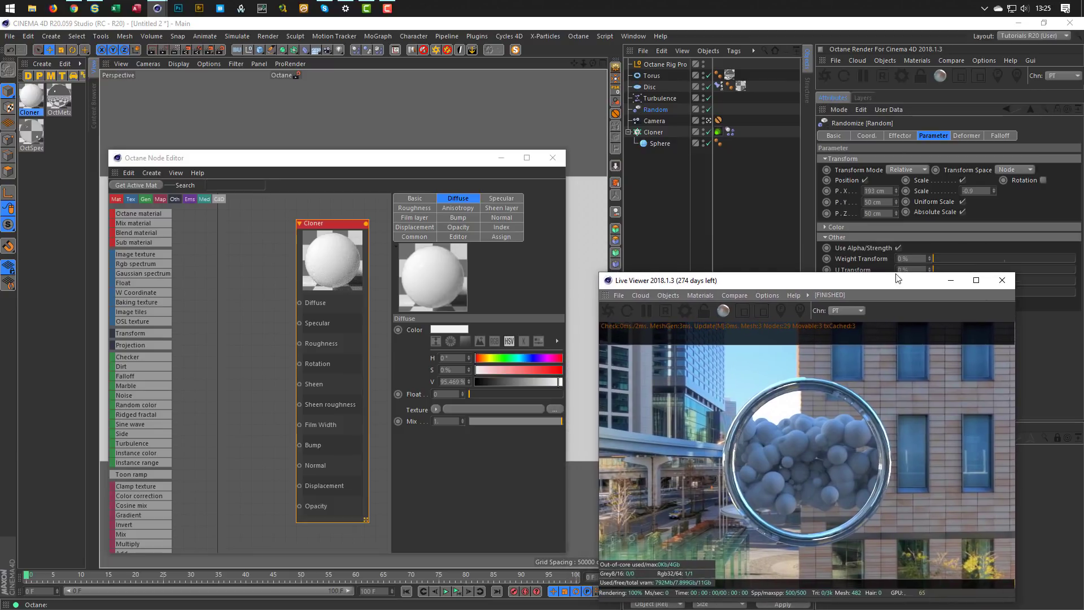
click(857, 228)
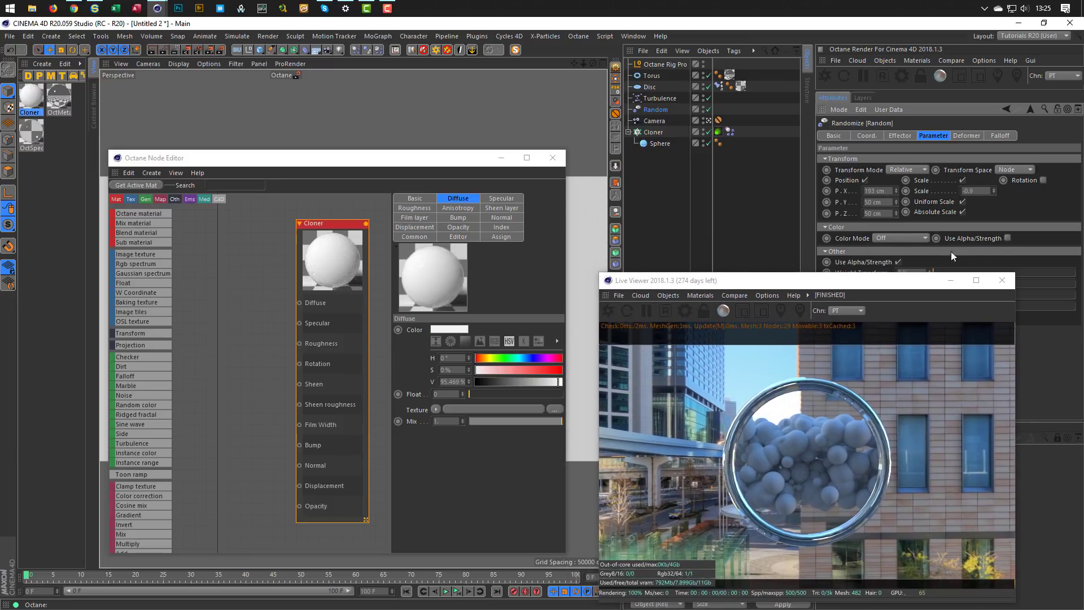
click(892, 235)
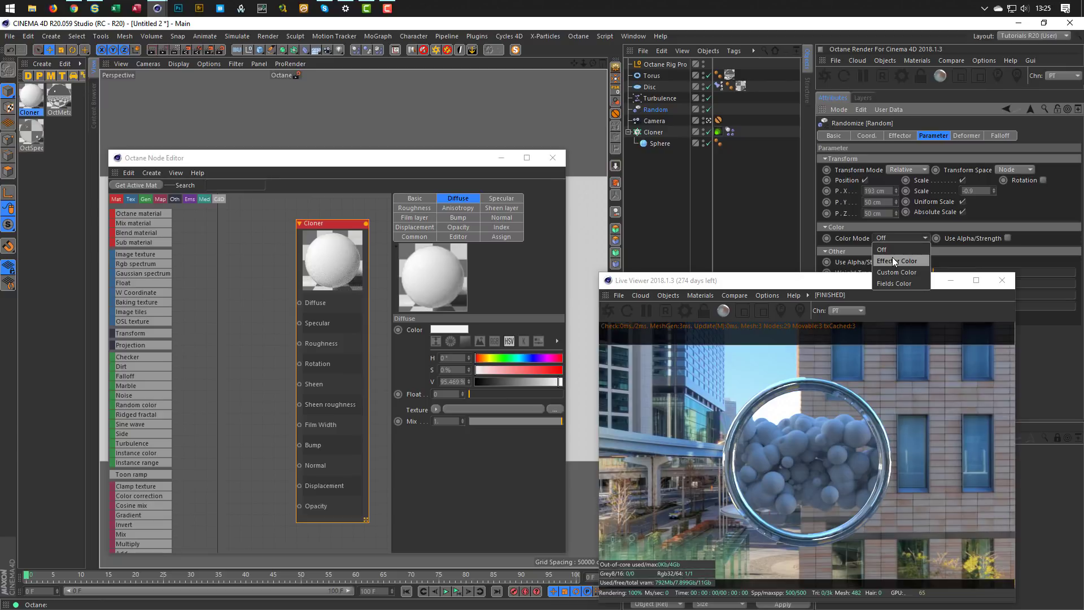
click(893, 256)
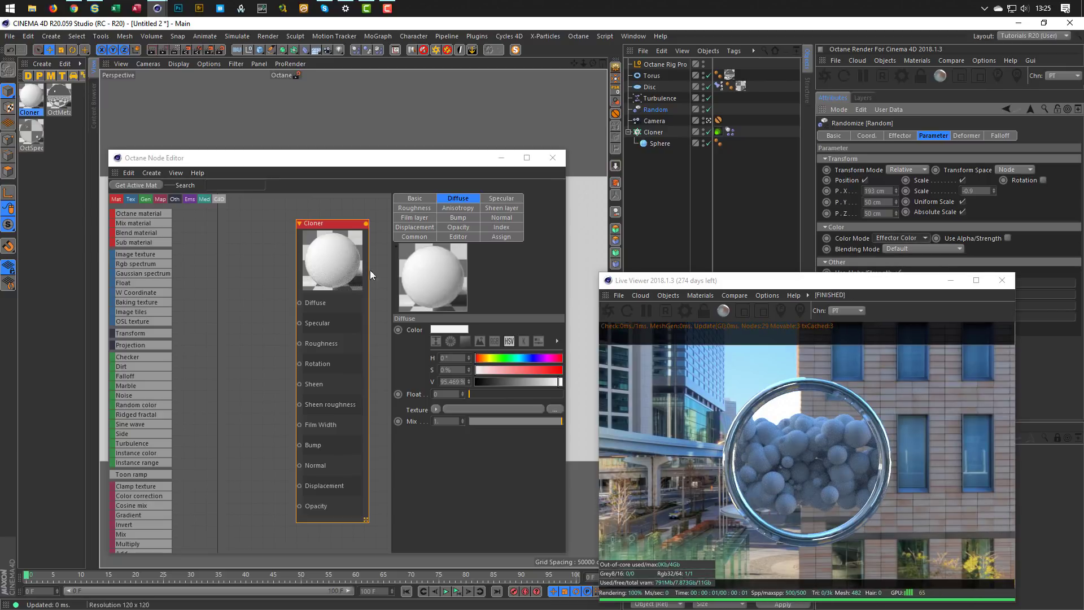
Step: Add an Mg color shader node and connect it to the Cloner material's Diffuse input
scroll(151, 495, down, 6)
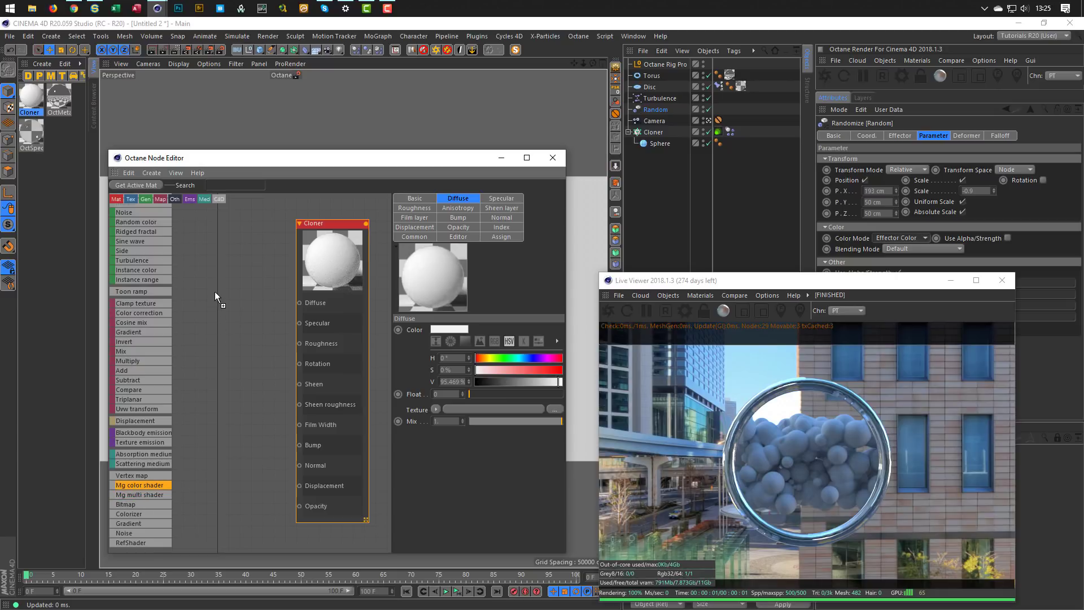
drag(220, 270, 300, 303)
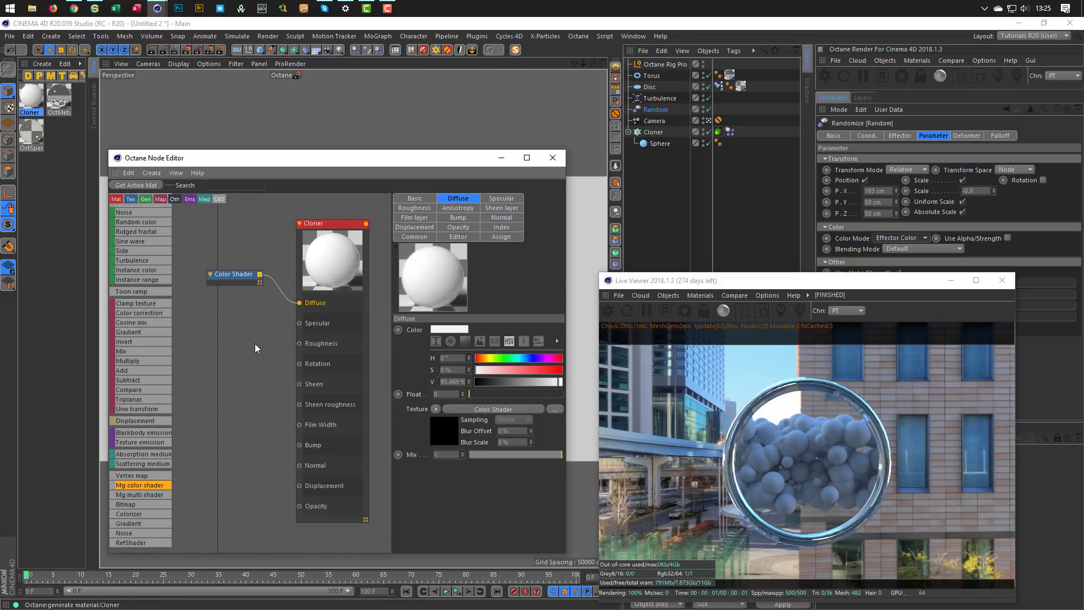
drag(235, 276, 221, 292)
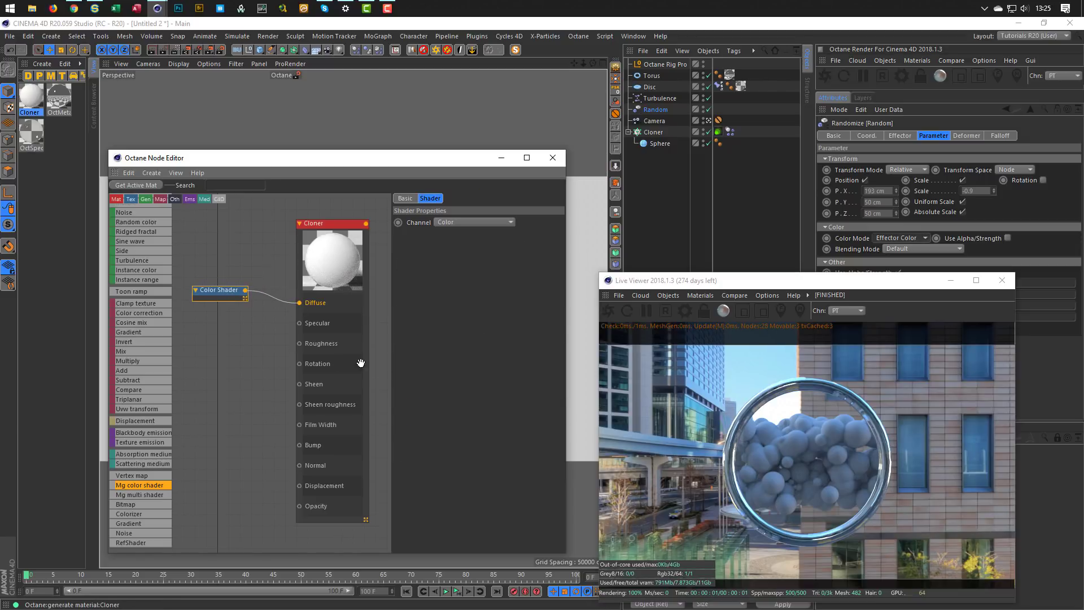
Step: Apply the Cloner material to the Cloner object and enable Use Alpha/Strength in the Random effector's color settings
click(697, 282)
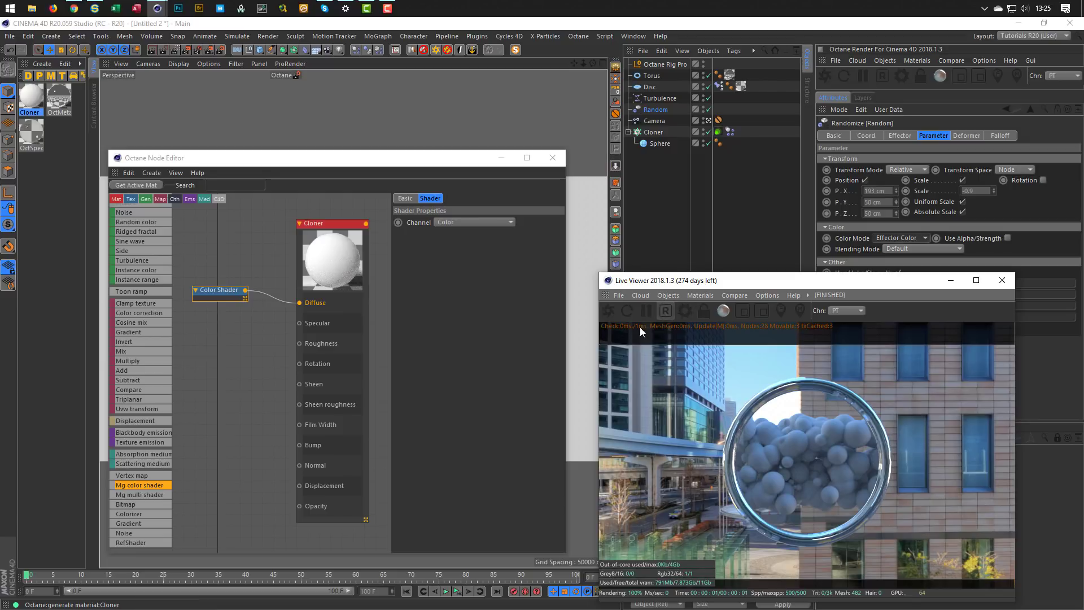
drag(33, 98, 658, 133)
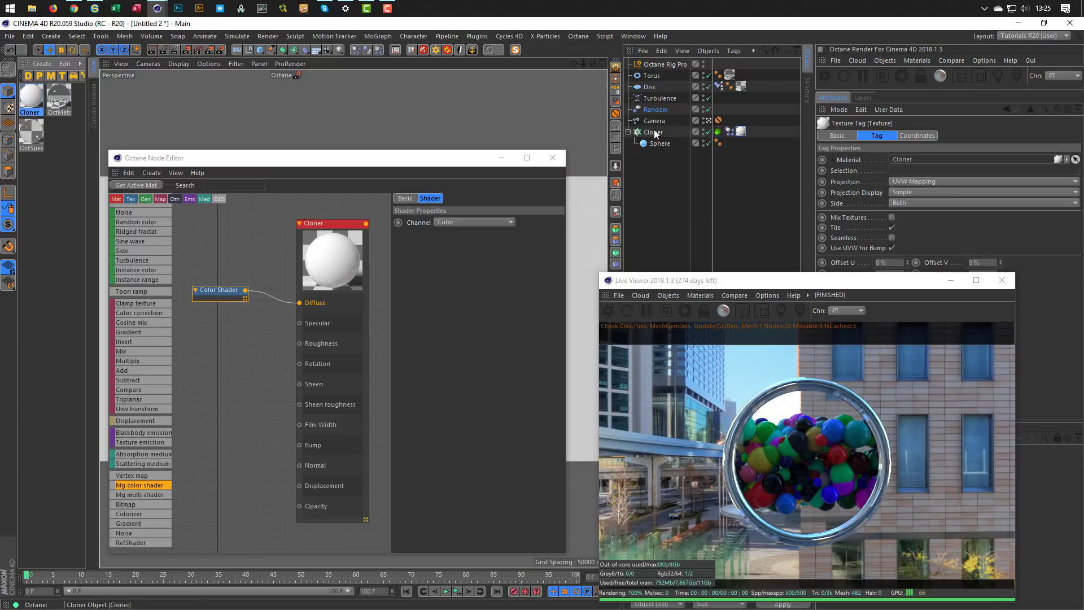
click(660, 109)
click(1008, 239)
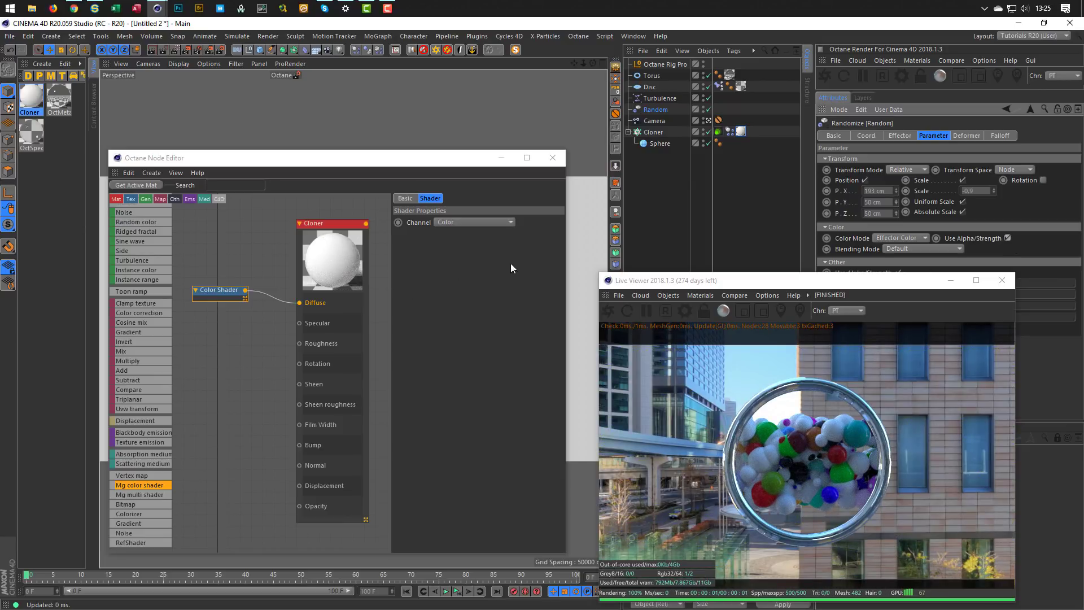
Step: Widen the node editor and insert a Colorizer node between the Color Shader and the Diffuse input
drag(107, 253, 18, 253)
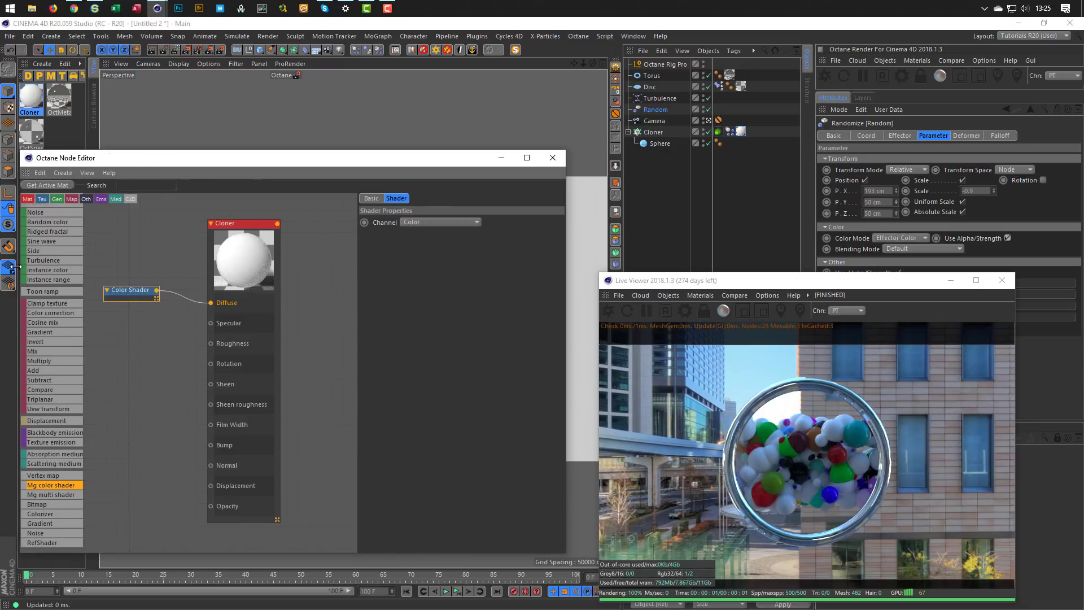
drag(218, 236, 290, 236)
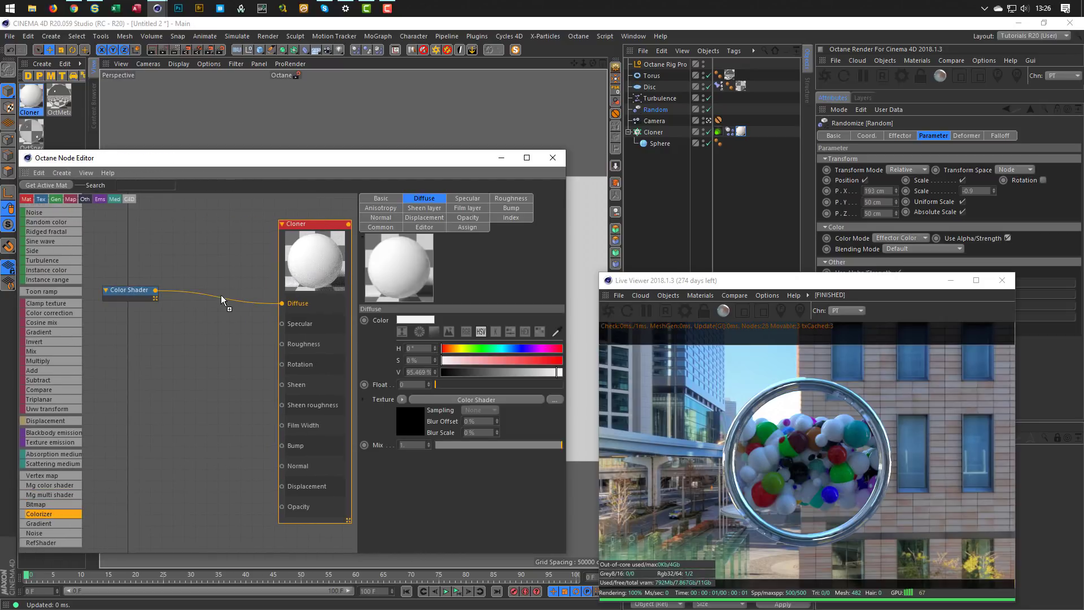
drag(221, 300, 222, 304)
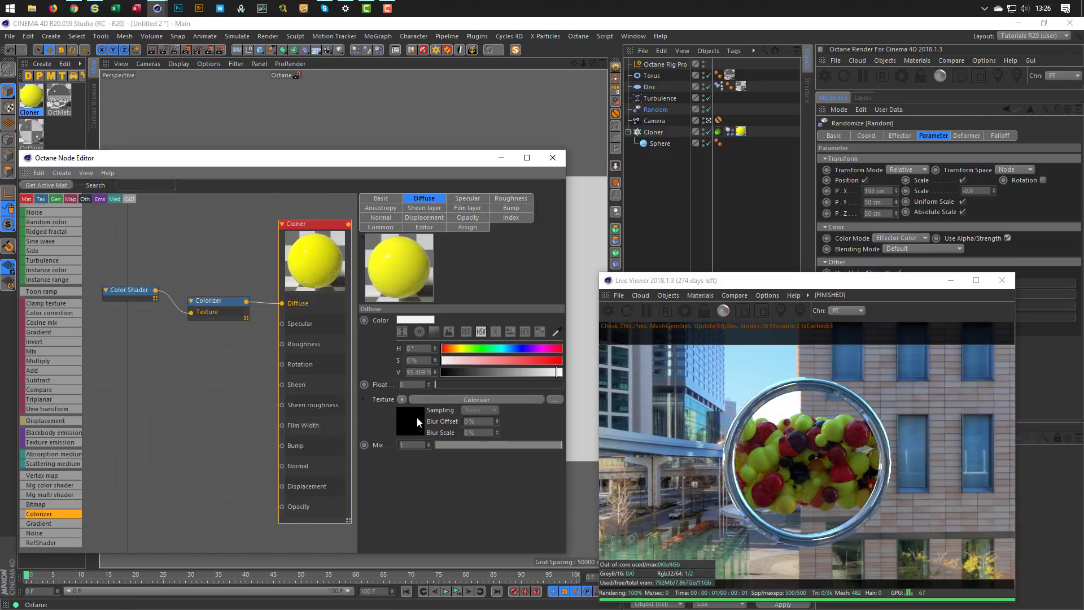
Step: Recolor the Colorizer gradient's black knot with a yellow sampled from the foliage in the live render
click(224, 308)
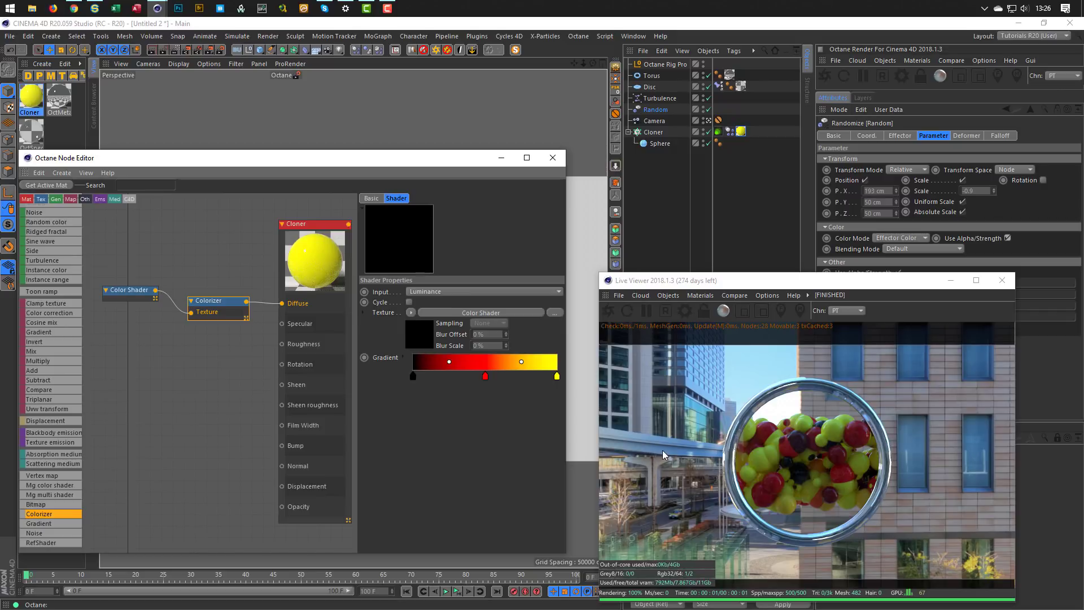
click(413, 376)
click(402, 357)
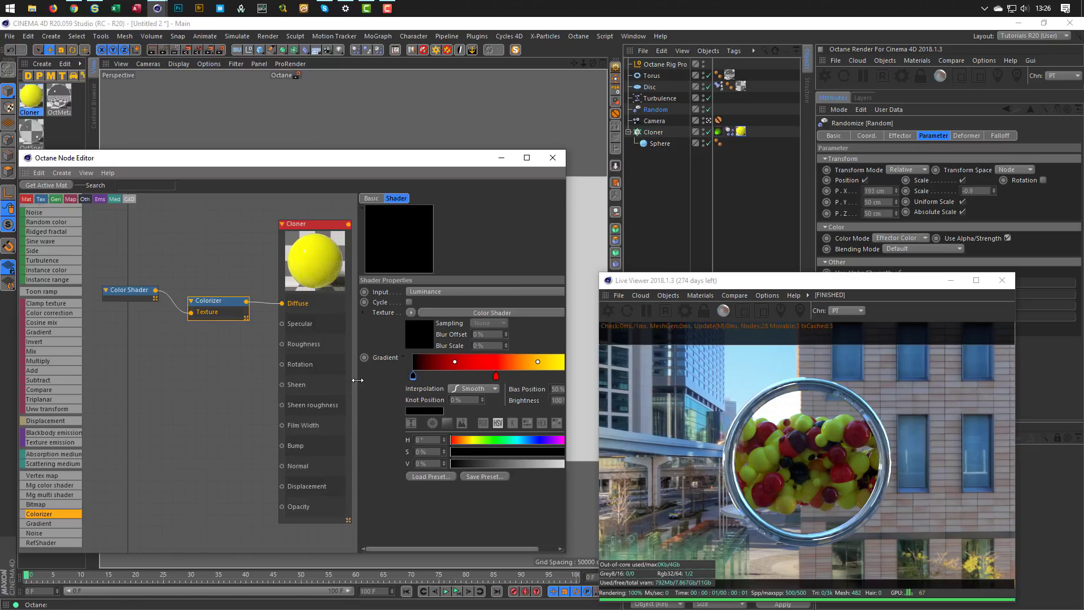
drag(359, 381, 301, 380)
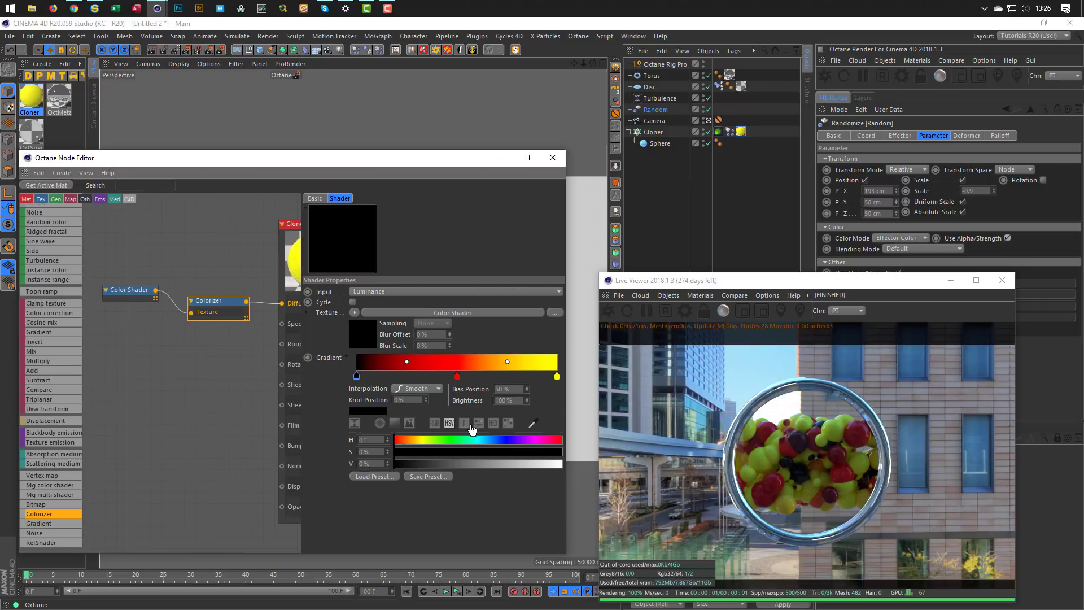
click(535, 428)
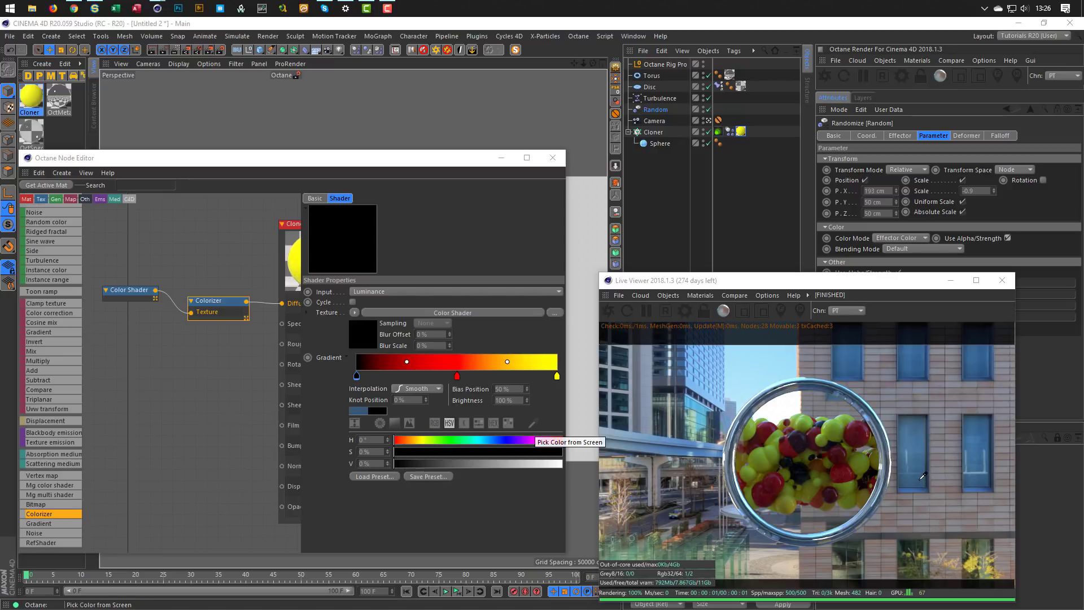
click(973, 561)
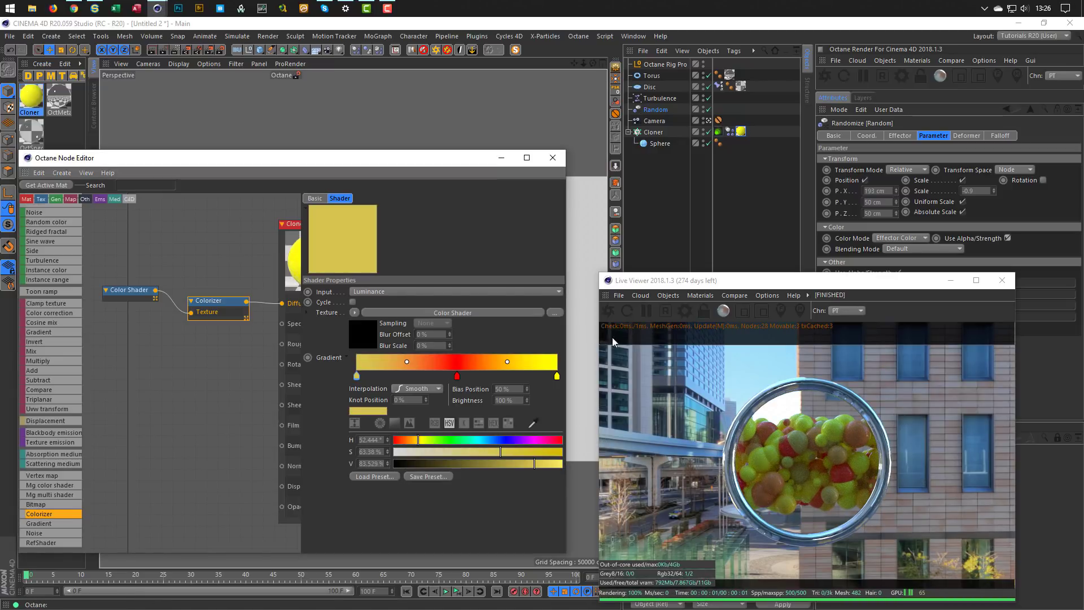
Step: Recolor the Colorizer gradient's red middle knot with a muted green sampled from the live render's street area
click(457, 377)
click(532, 424)
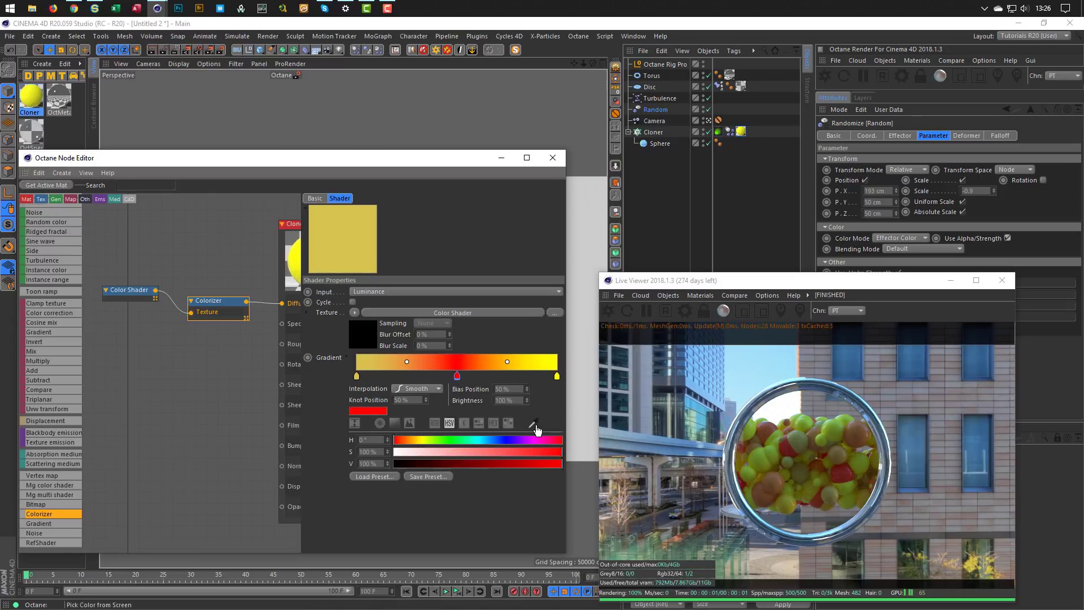
click(722, 566)
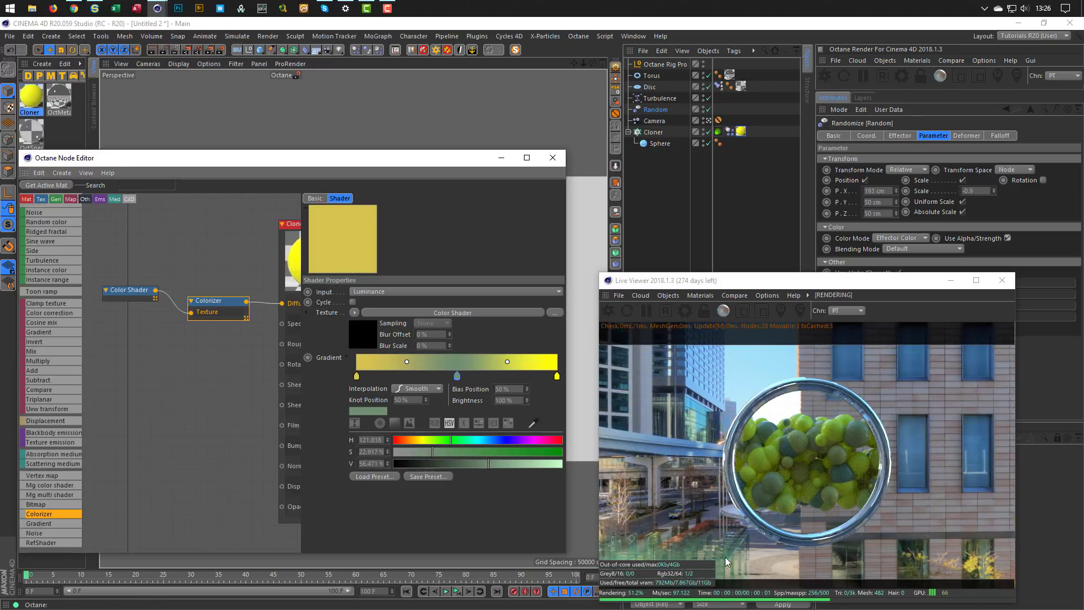
Step: Recolor the gradient's end knot with a blue sampled from a building window, and move the middle knot to about 32%
click(557, 376)
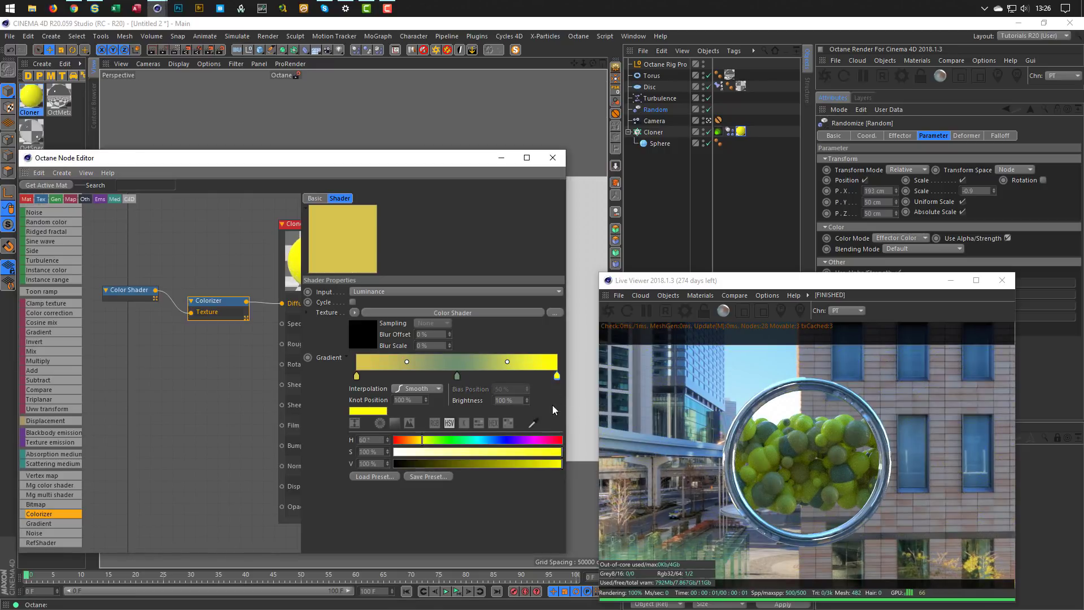
click(532, 425)
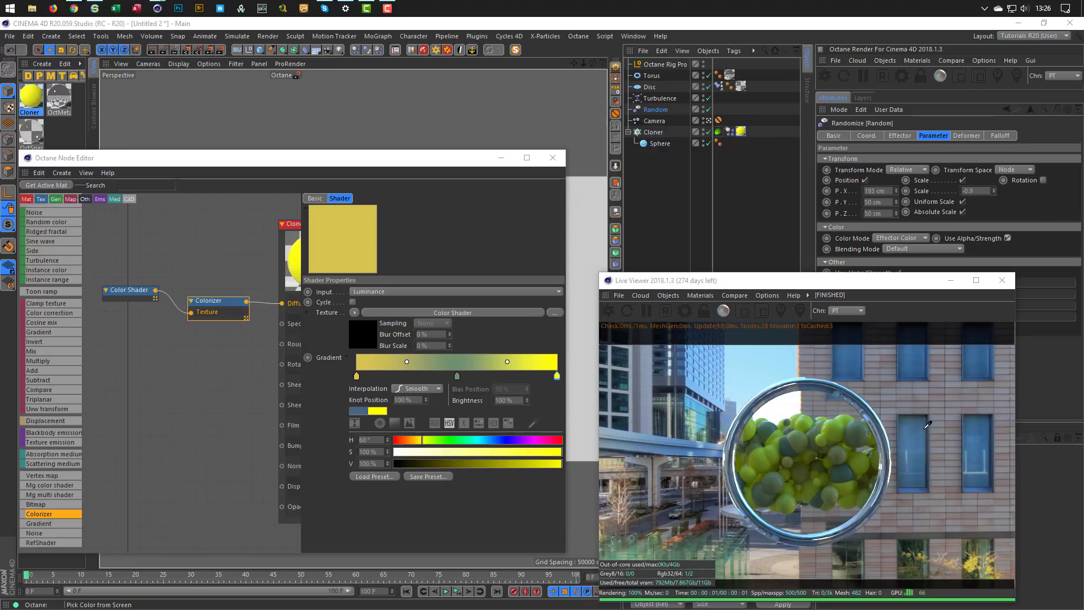
click(851, 360)
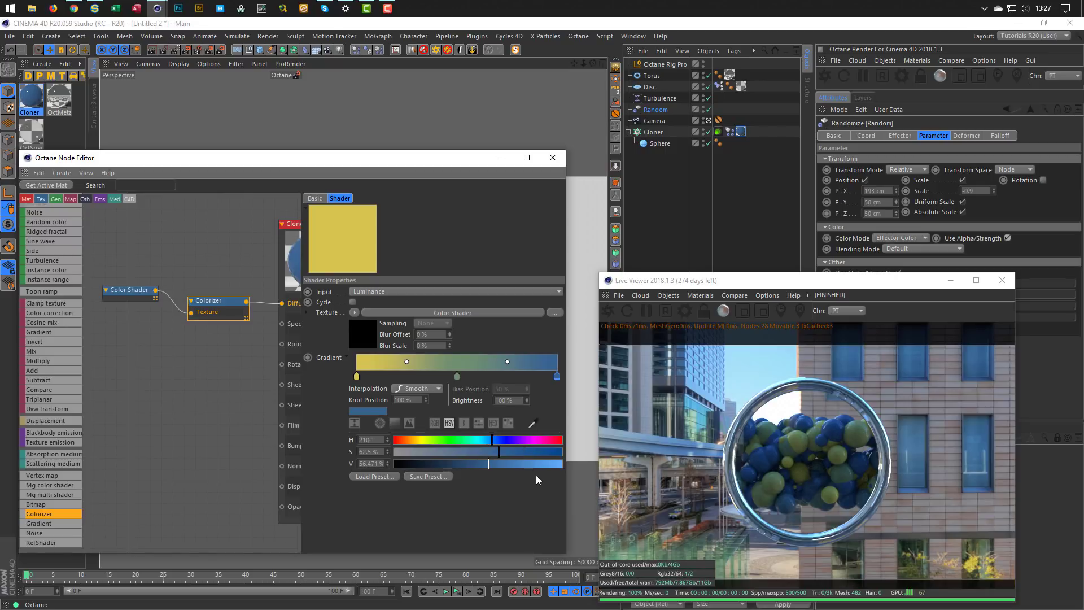
drag(455, 376, 421, 380)
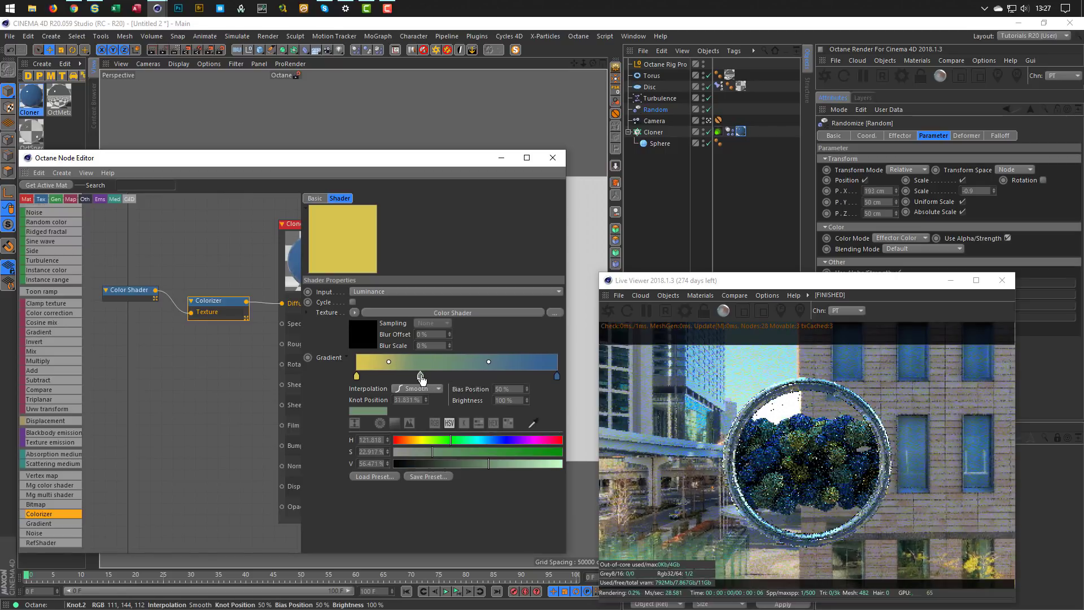
Step: Move the Colorizer gradient's blue end knot to about 67% and add another knot at 100%
drag(557, 378, 493, 383)
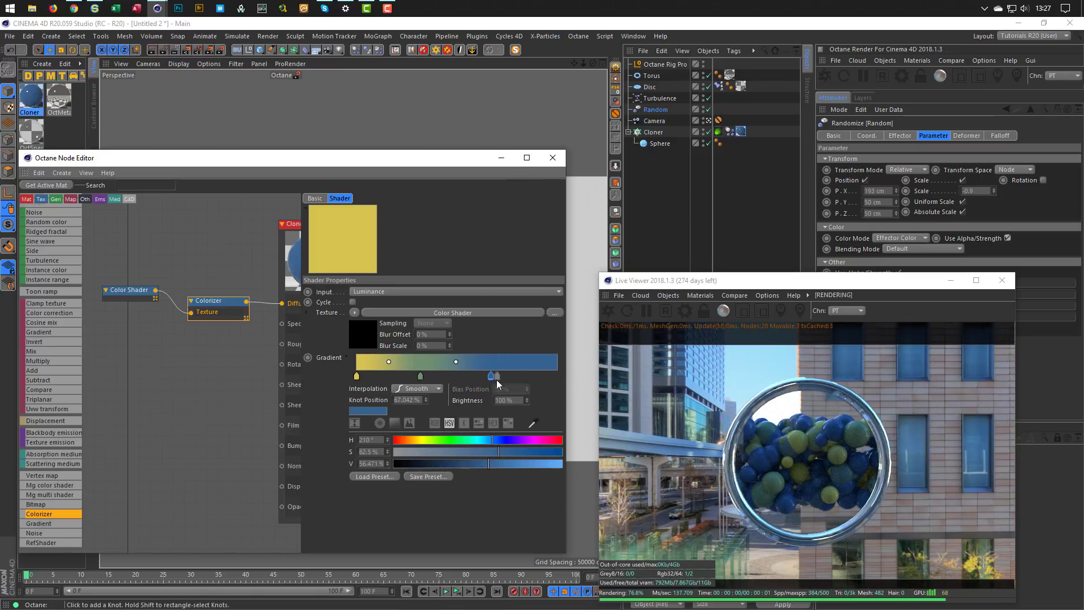
click(519, 377)
drag(519, 376, 557, 376)
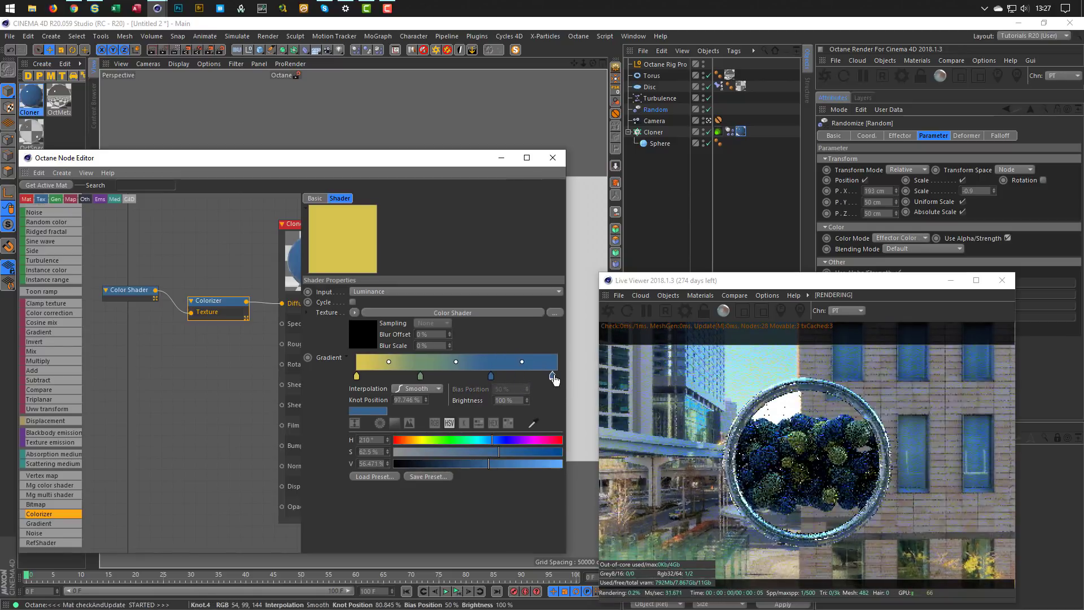
Step: Recolor the 100% knot by sampling the live render, with saturation set to 18% and value to 100%
click(532, 423)
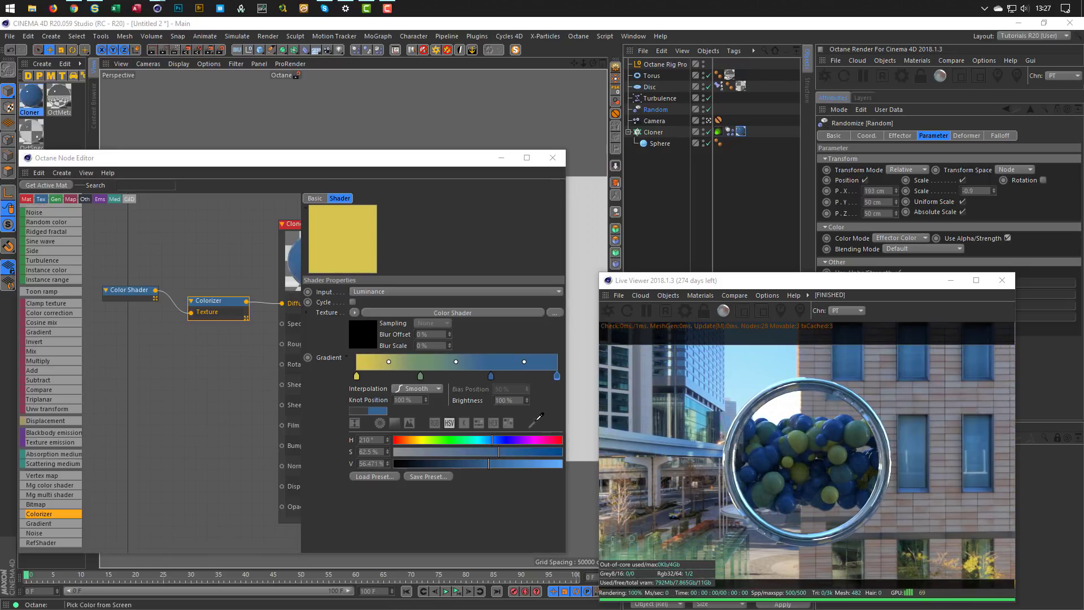
click(615, 446)
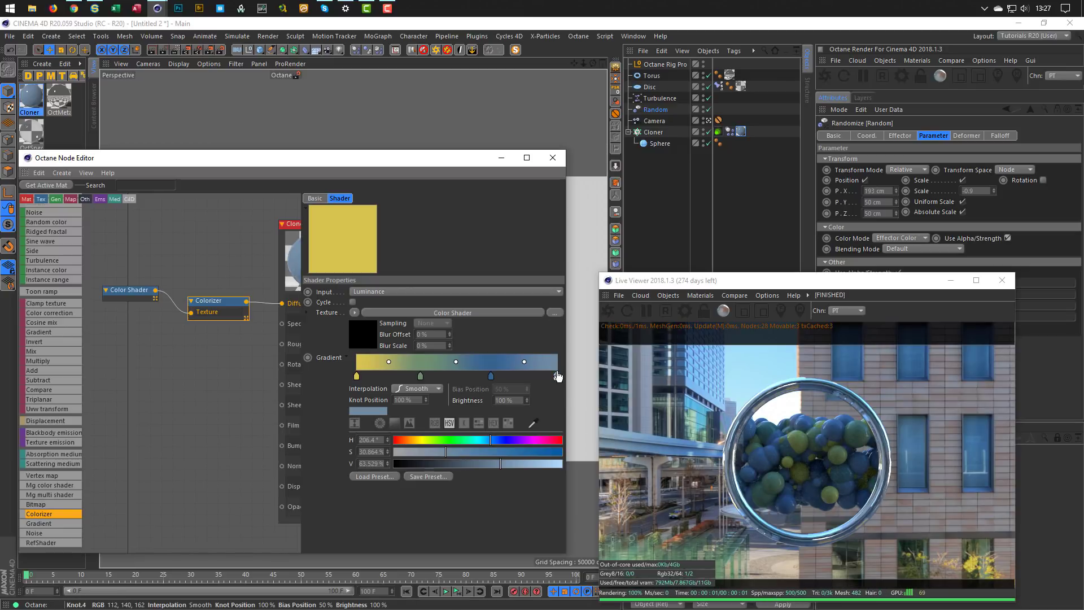
drag(525, 463, 564, 462)
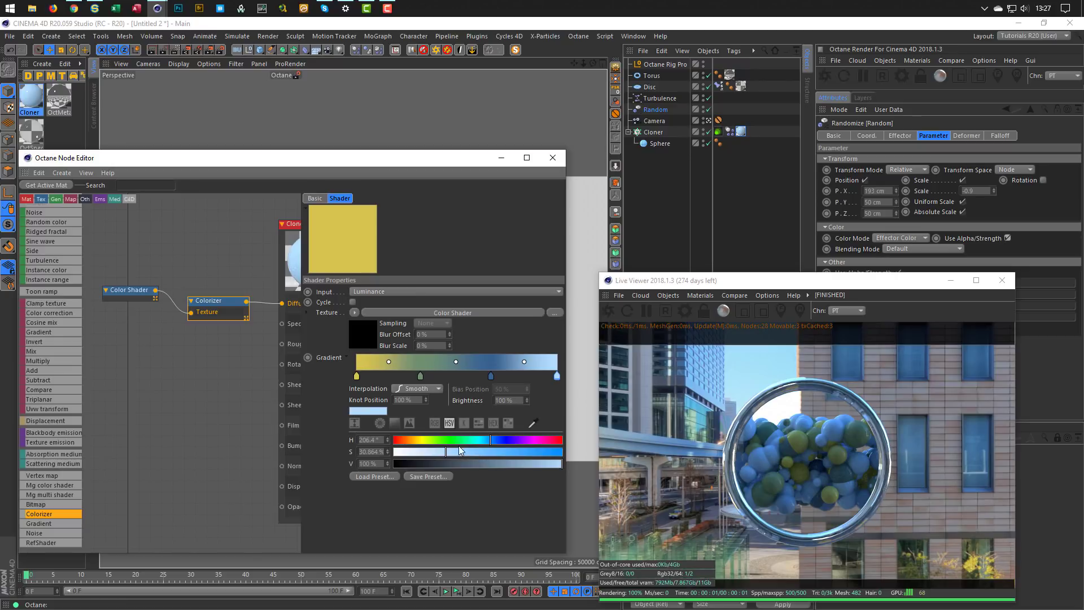
click(428, 451)
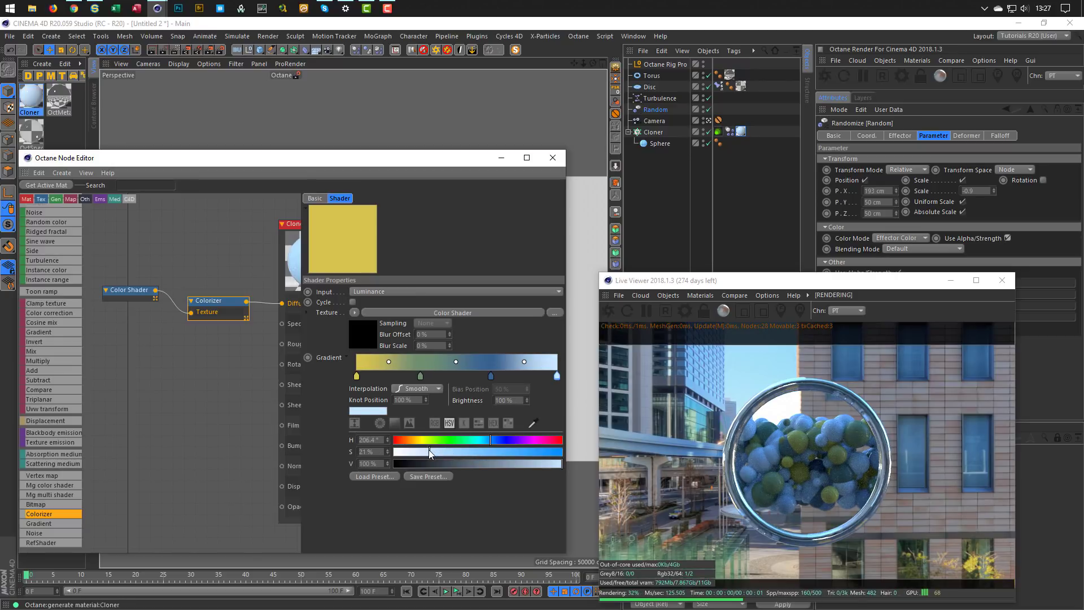
drag(427, 451, 425, 451)
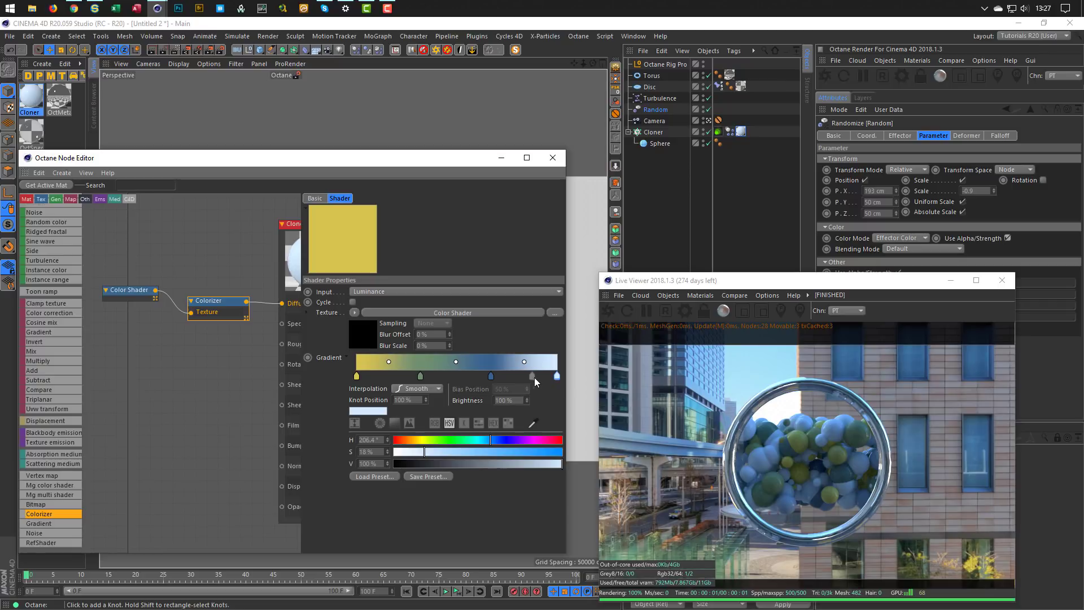
Step: Raise the HDRI intensity of the Octane Rig Pro object to about 1.67, moving the Live Viewer aside meanwhile
click(768, 284)
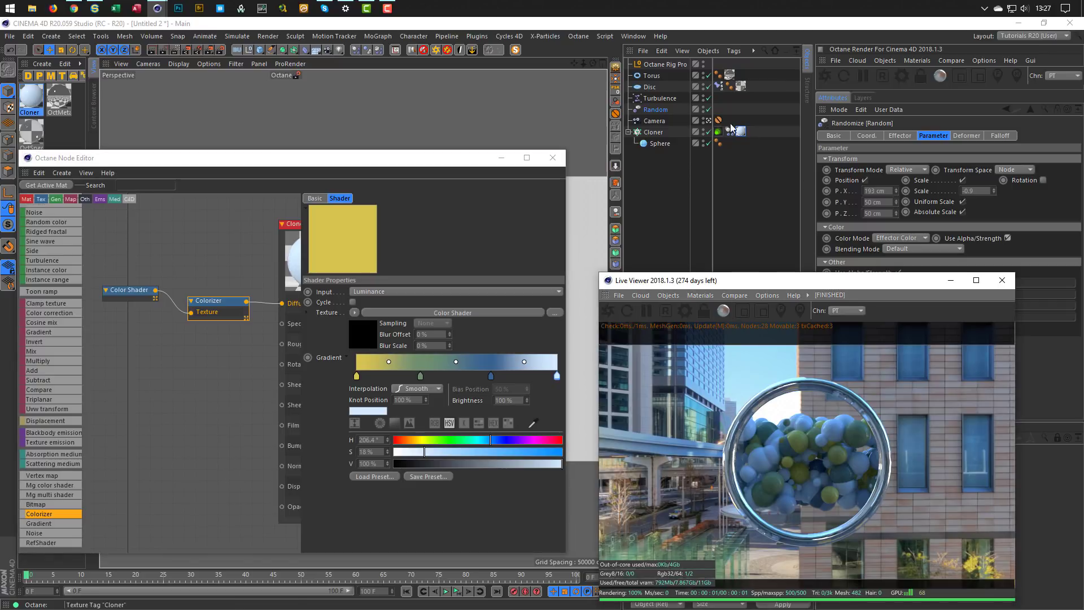
click(664, 64)
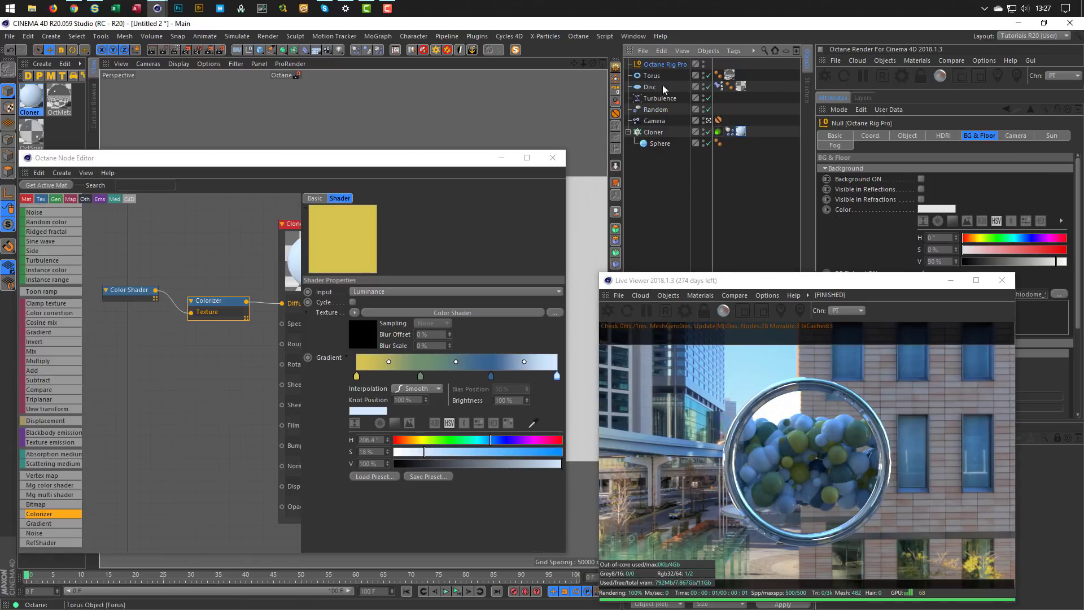
click(939, 137)
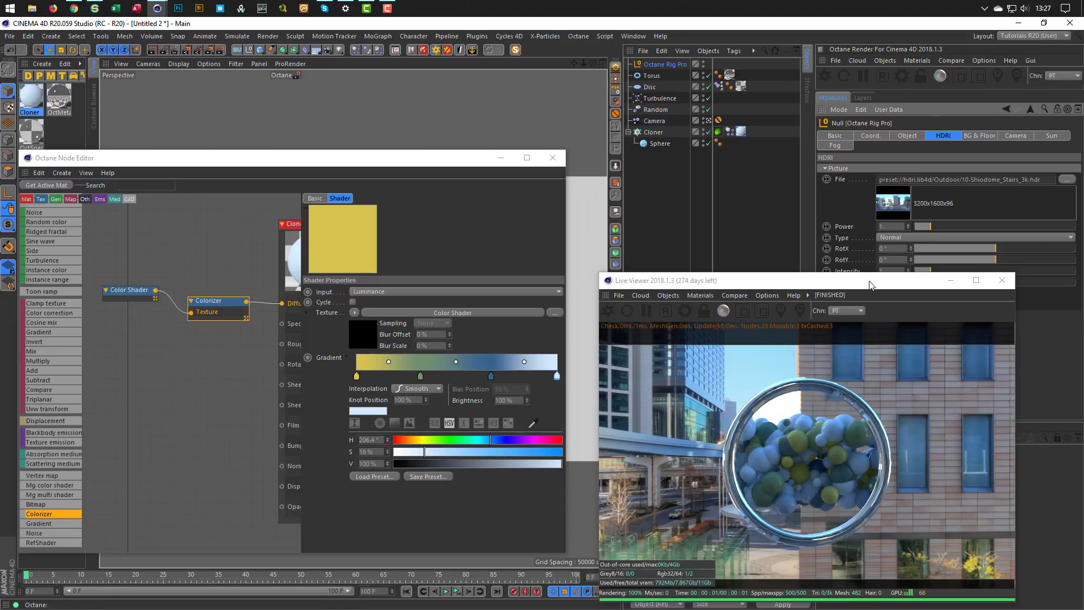
drag(735, 280, 486, 222)
drag(934, 271, 941, 272)
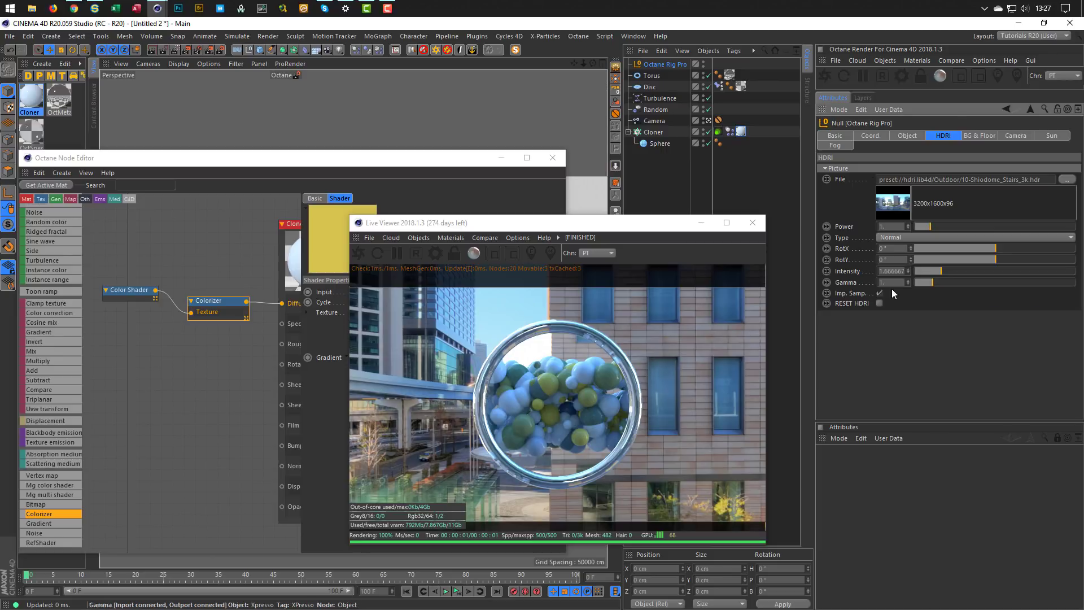
drag(665, 229, 912, 249)
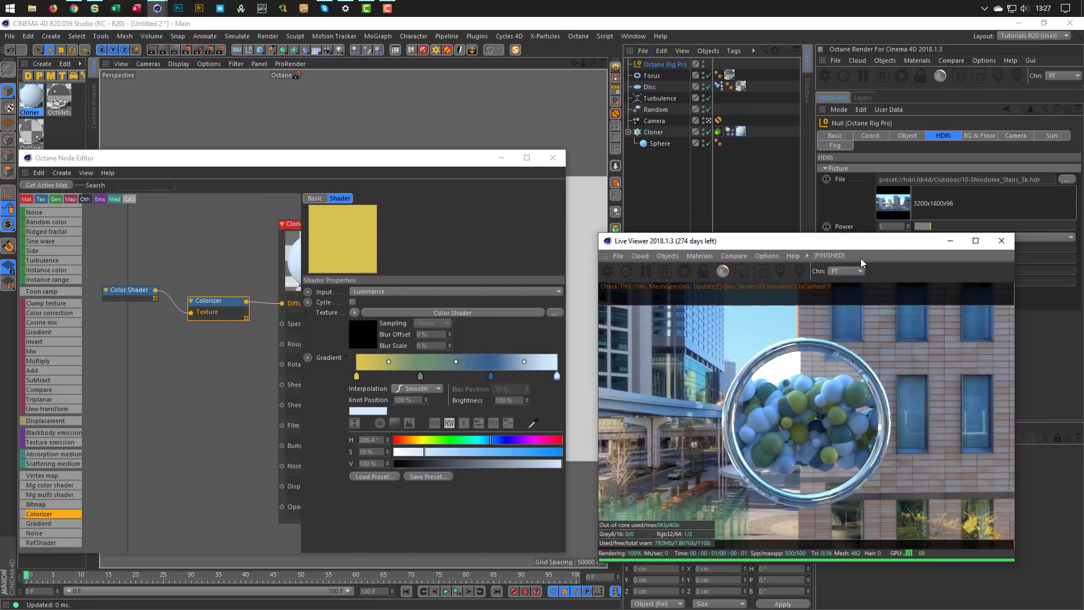
Step: Widen the node area around the Cloner material and set the material's index to about 1.74
click(294, 226)
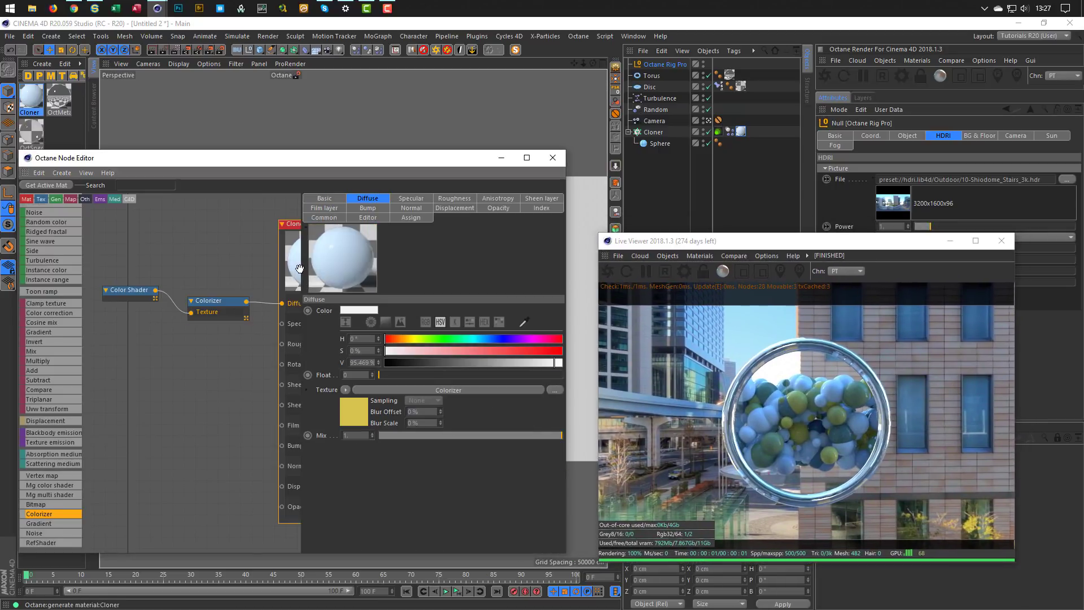
drag(300, 263, 357, 281)
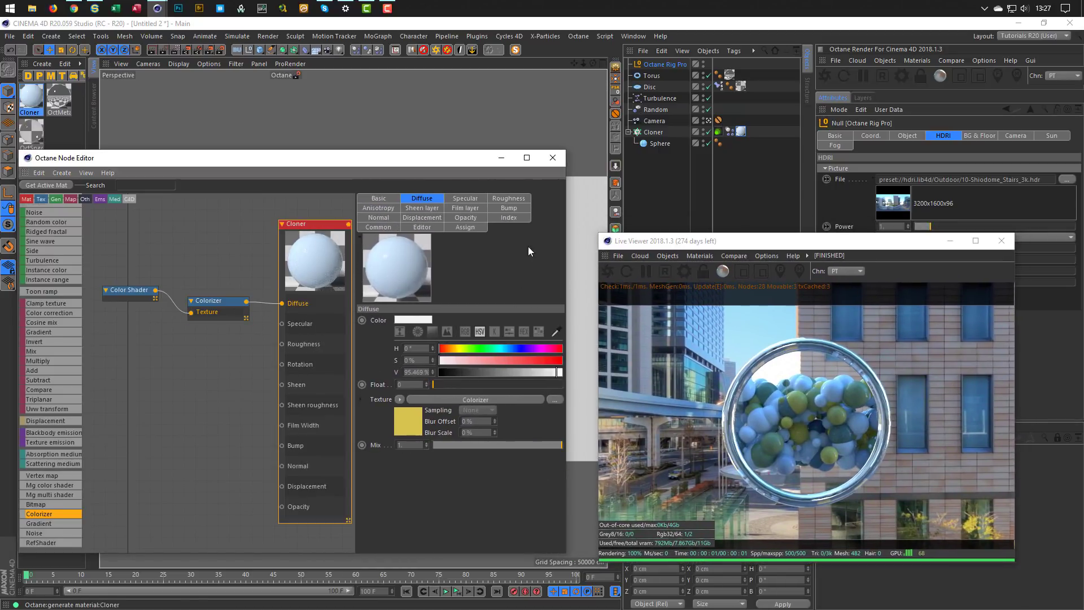
click(525, 219)
click(441, 322)
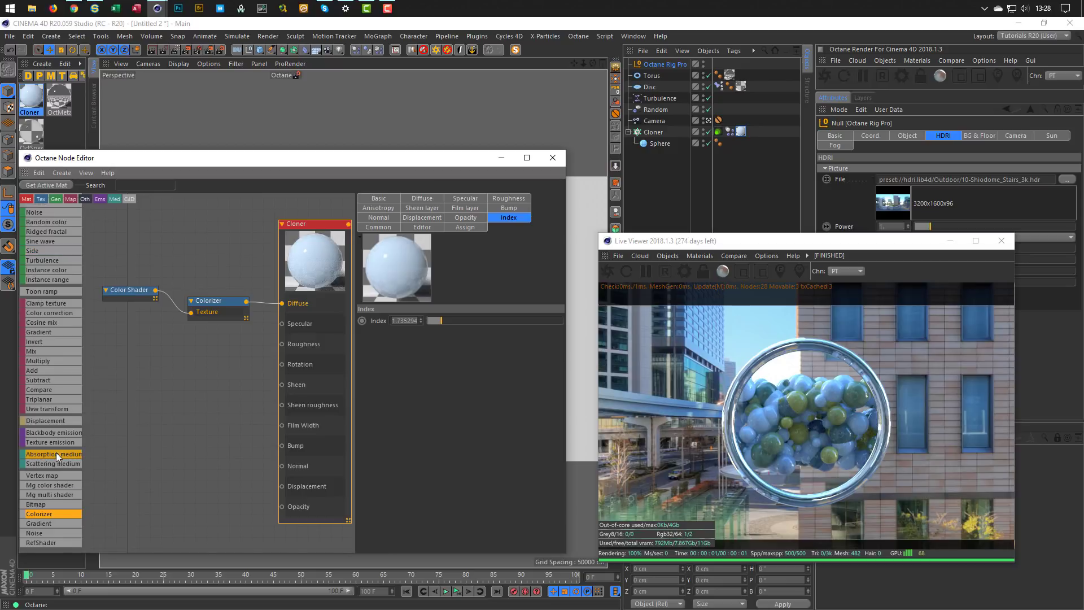
Step: Connect a Float texture to the Cloner material's Roughness input and set its value to about 0.058
scroll(56, 452, up, 10)
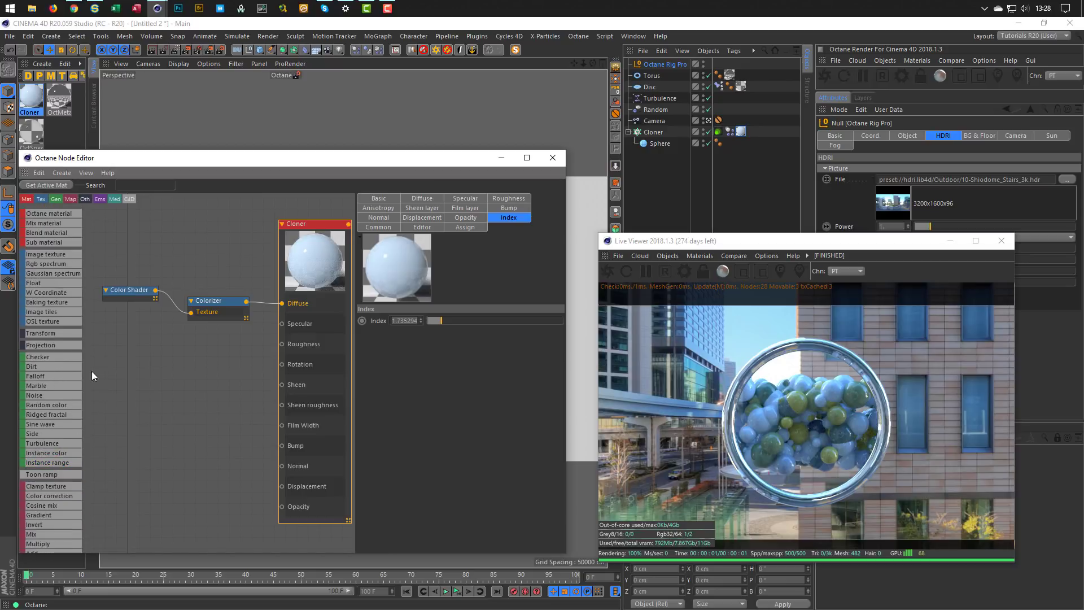
drag(173, 338, 281, 344)
click(225, 341)
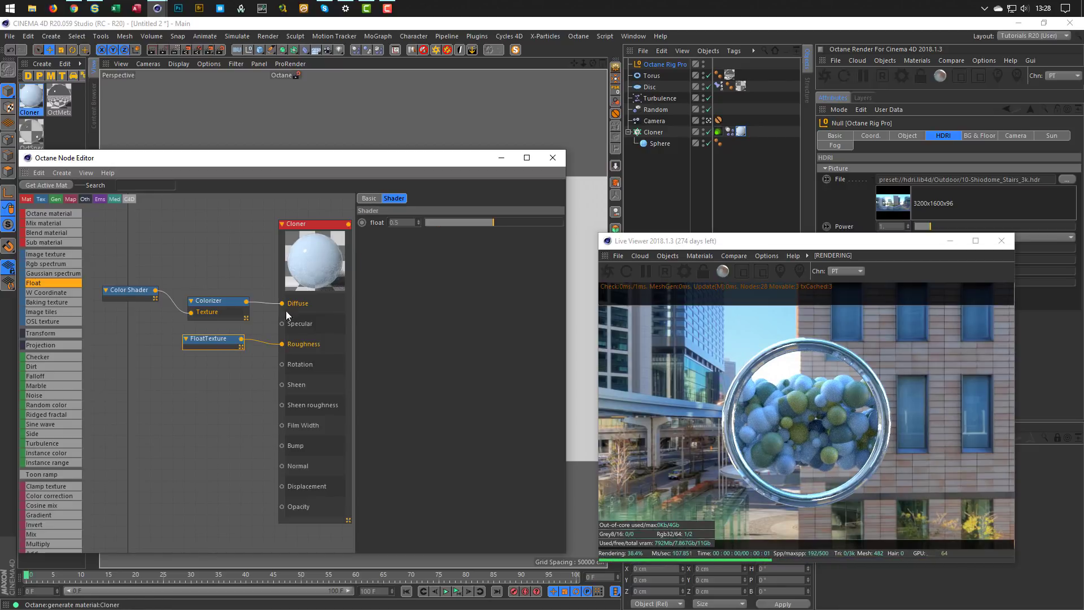
click(431, 222)
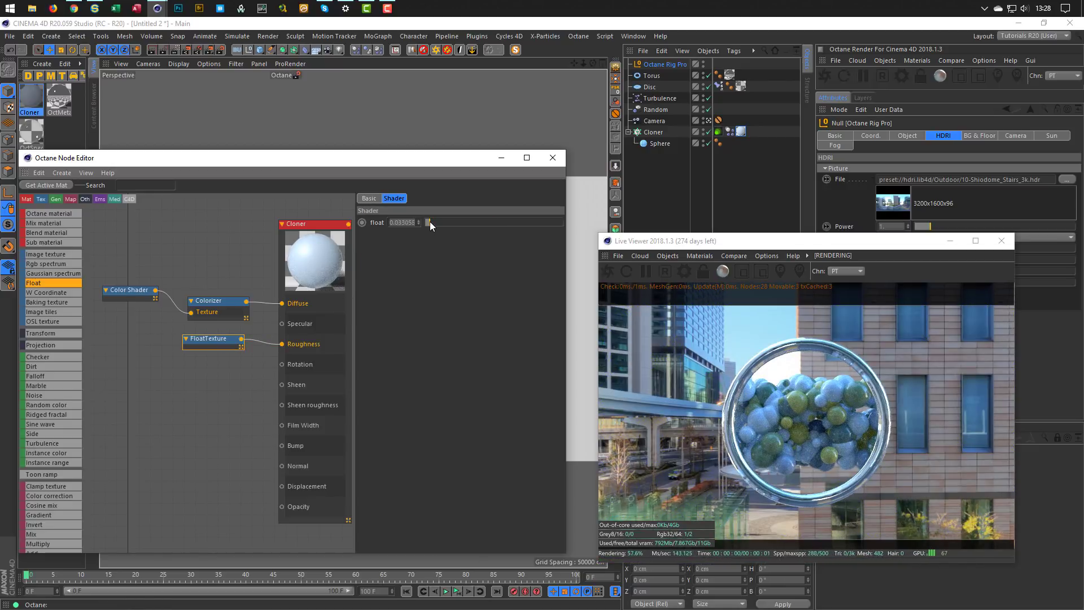
click(431, 222)
click(433, 222)
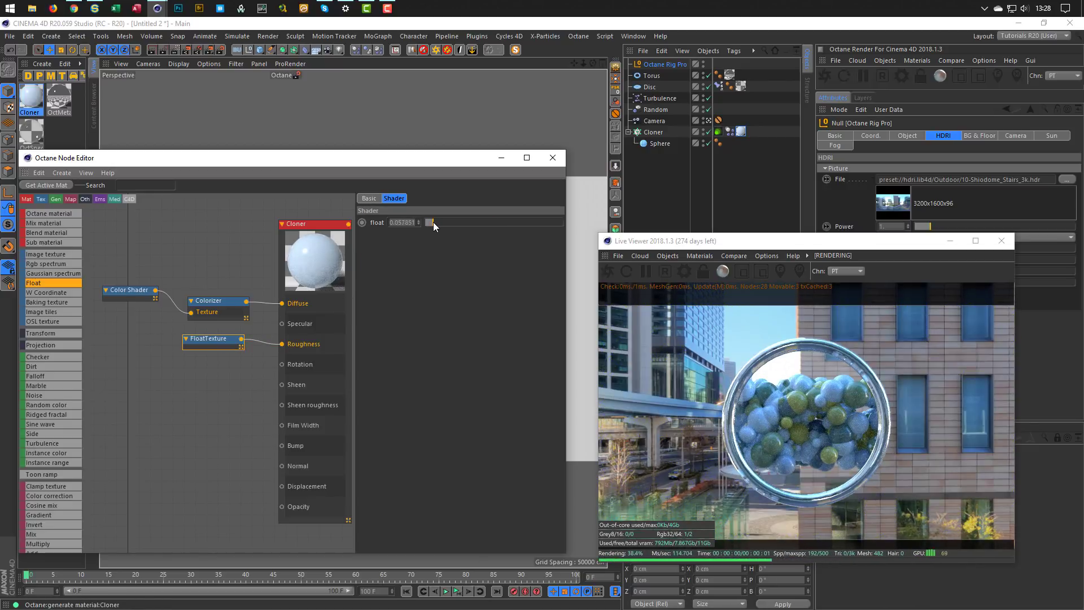
Step: Rearrange the FloatTexture, Color Shader and Colorizer nodes to make room before the material's Diffuse input
drag(212, 339, 214, 378)
drag(131, 291, 125, 276)
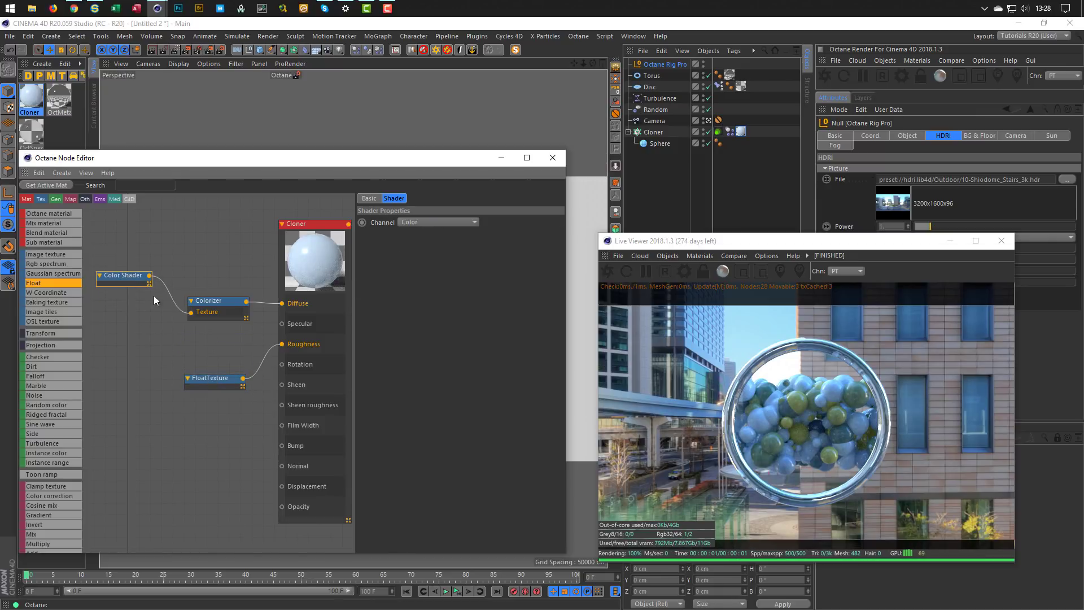
click(218, 299)
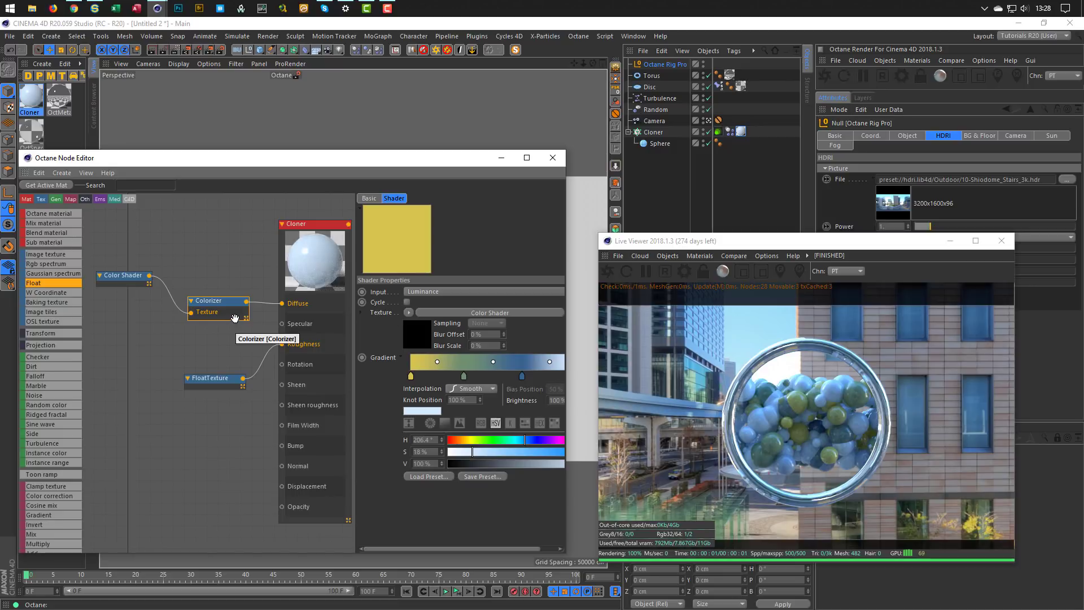
drag(227, 309, 223, 306)
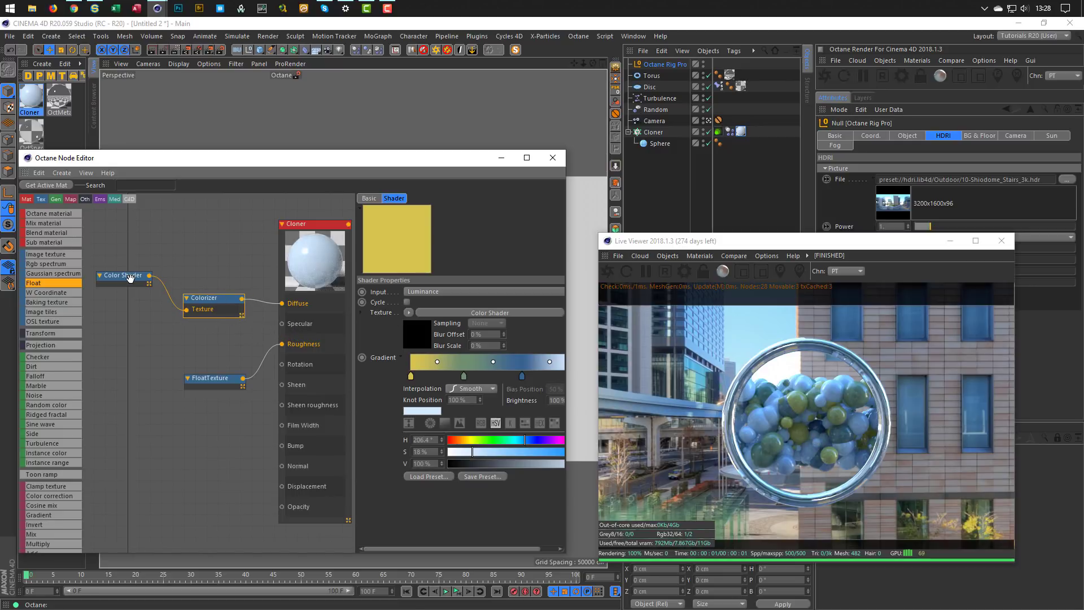
drag(131, 278, 123, 261)
drag(221, 305, 190, 297)
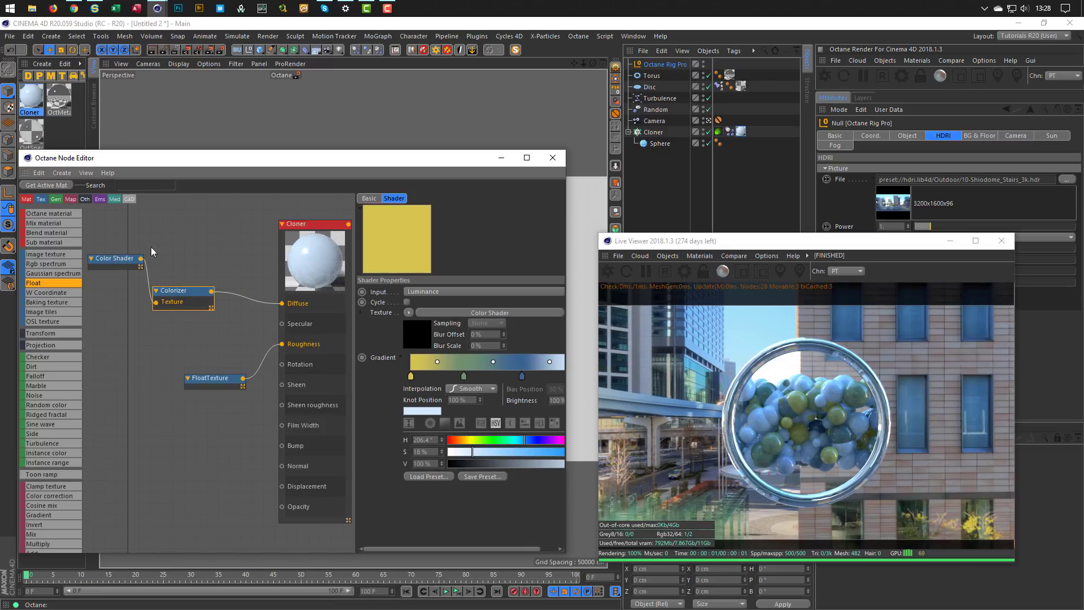
drag(124, 244, 135, 285)
click(93, 351)
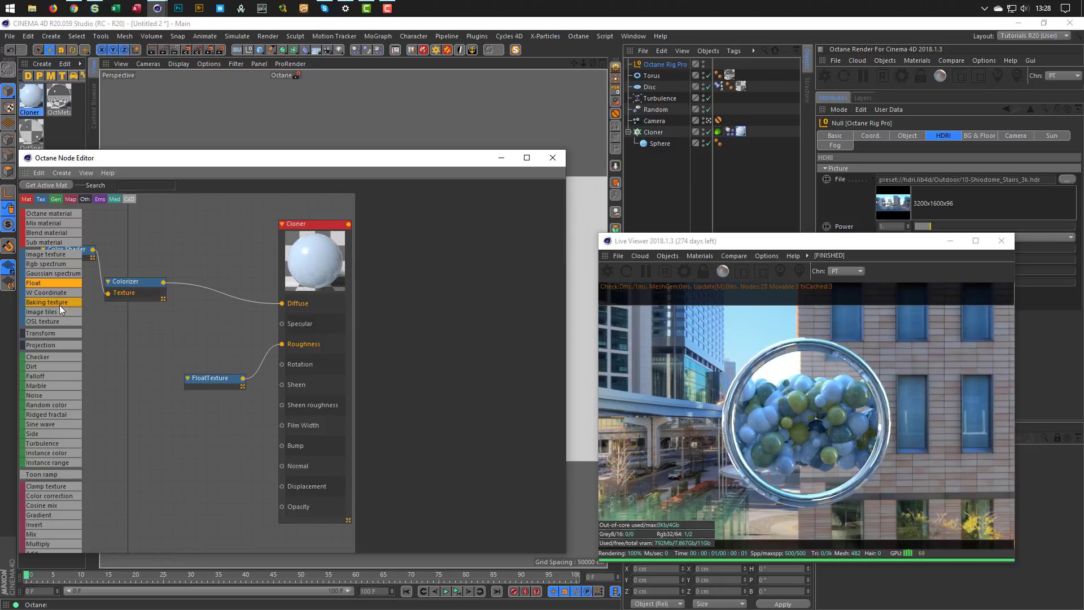
Step: Insert a Color correction node between the Colorizer and the Diffuse input and show its settings
drag(49, 493, 171, 376)
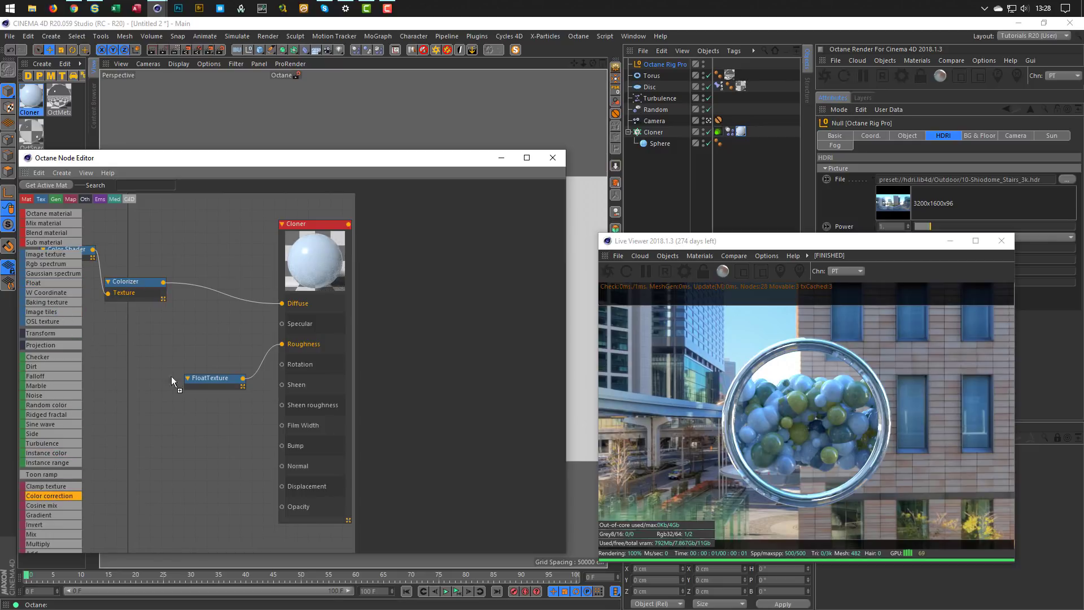
drag(221, 294, 221, 296)
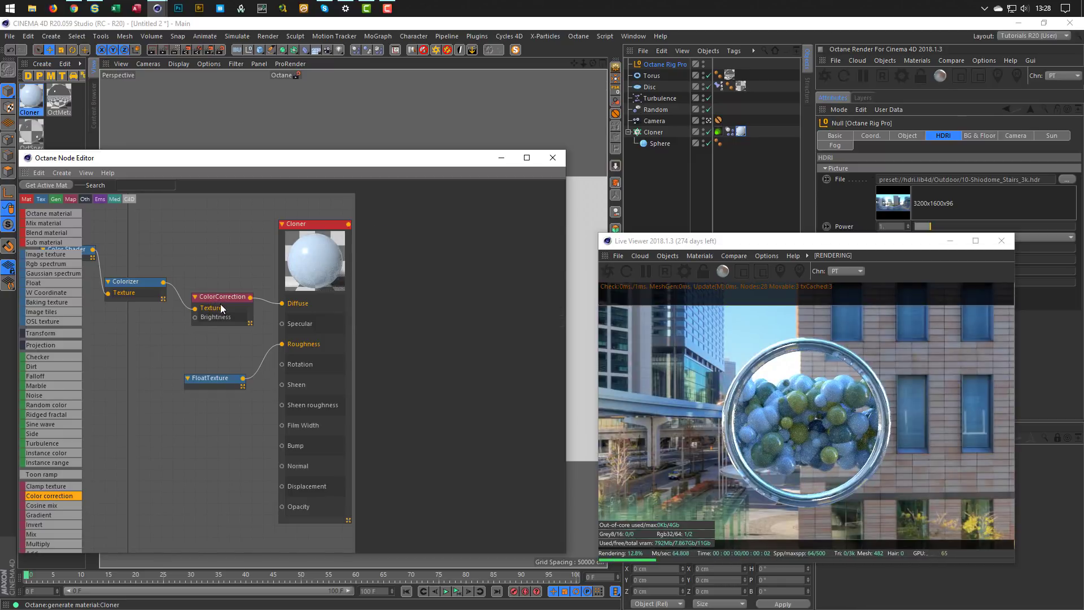
click(221, 304)
Step: Try shifting the Color correction node's gamma and hue, and reset gamma to 1 and hue to 0
mouse_move(504, 309)
mouse_down()
mouse_move(523, 312)
mouse_move(470, 311)
mouse_move(503, 315)
mouse_up()
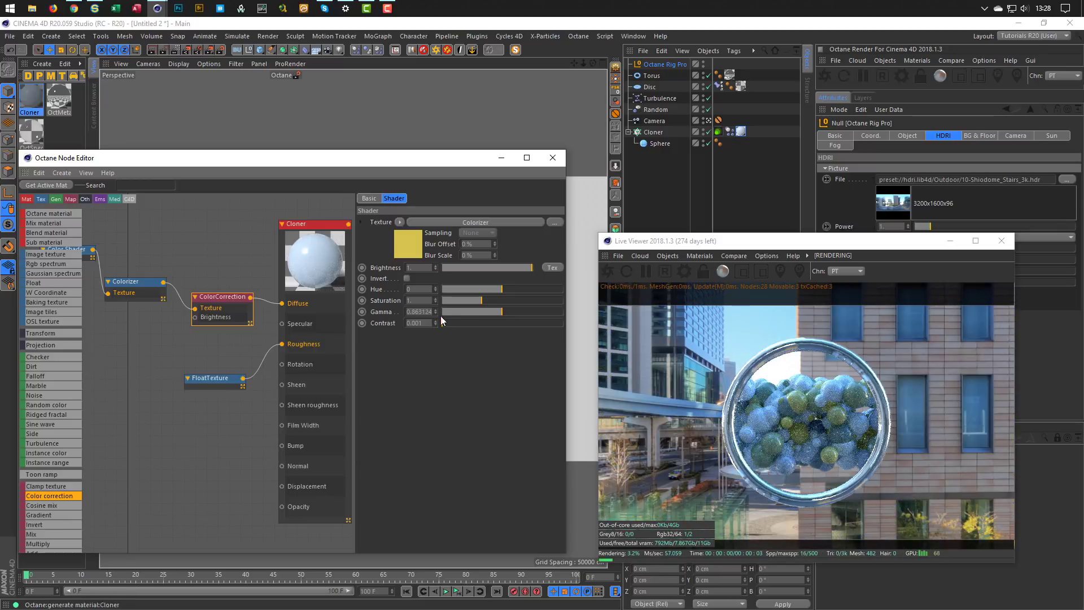
double_click(426, 312)
text(1)
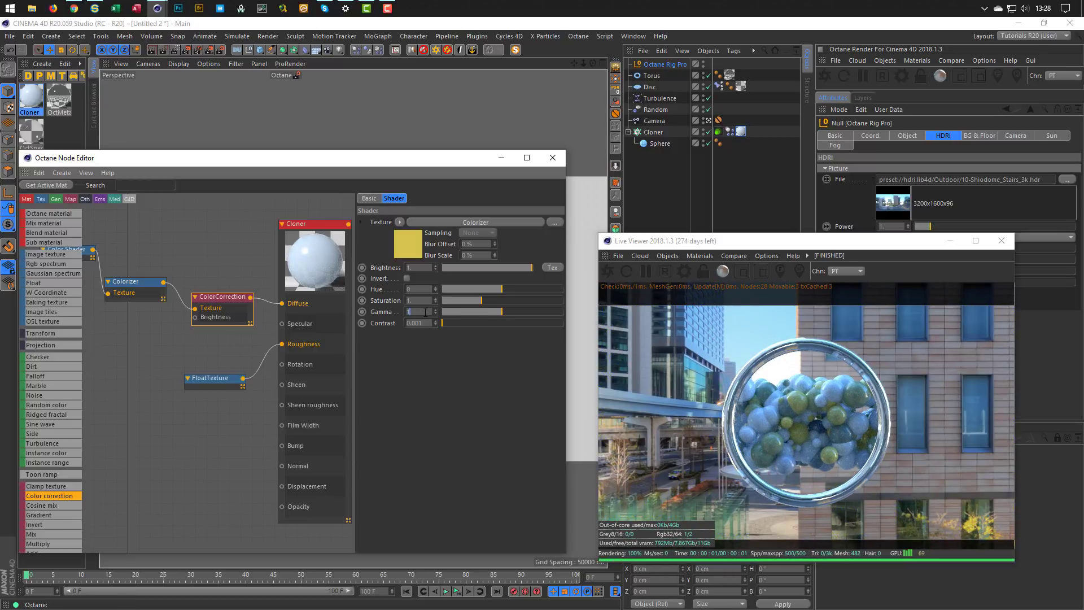
key(Return)
drag(501, 289, 527, 293)
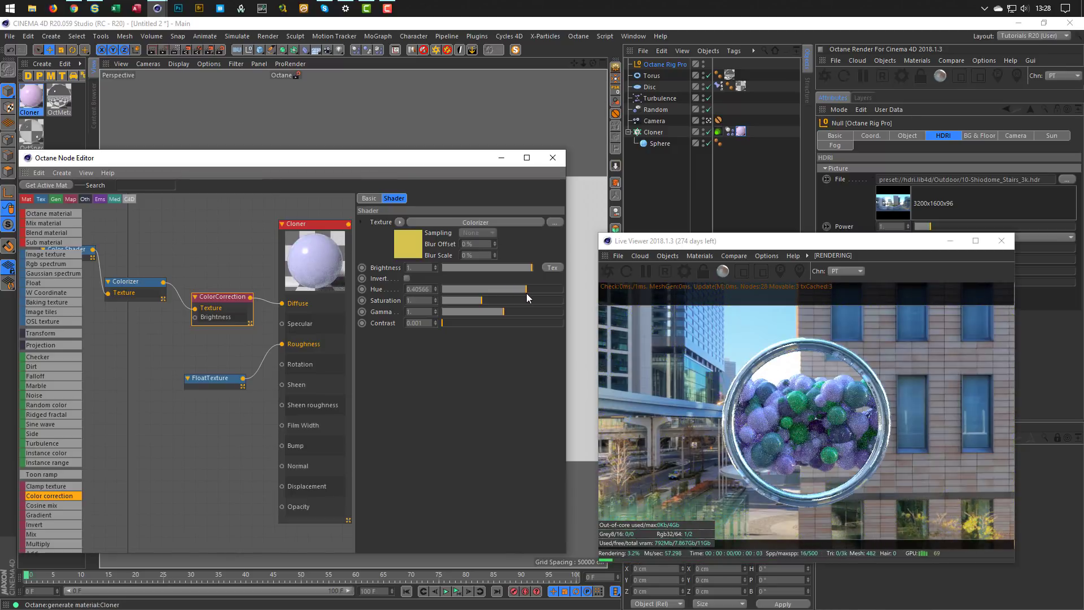
double_click(418, 289)
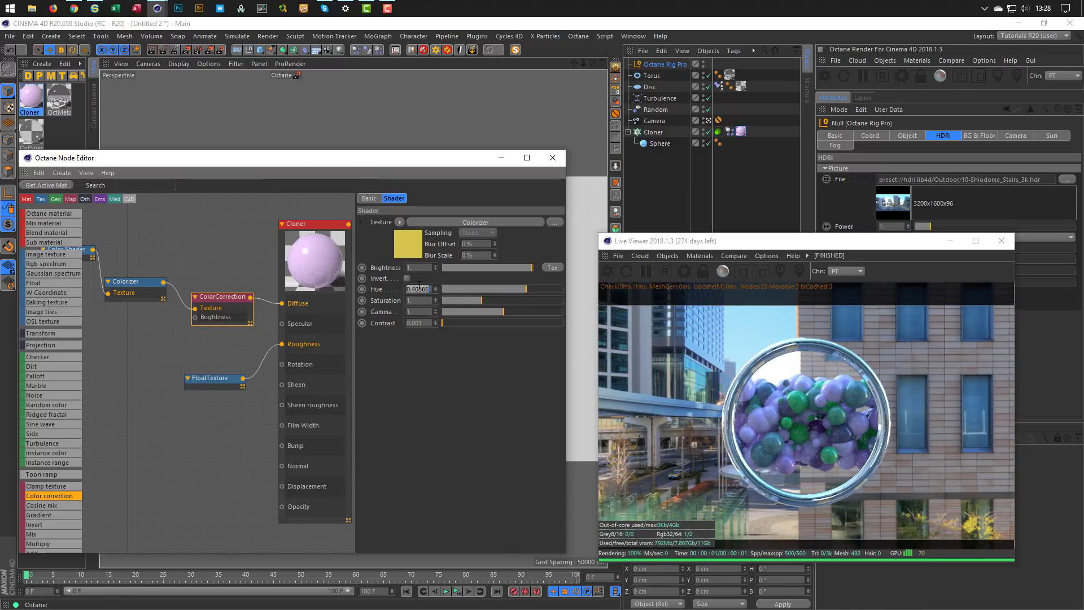
text(0)
key(Return)
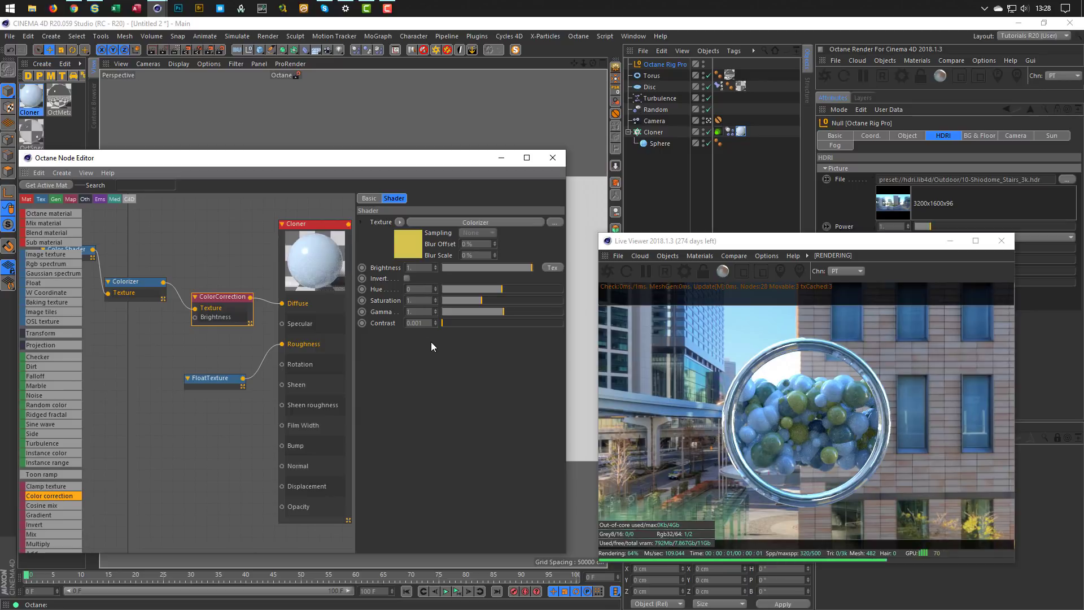
Step: Raise the Color correction node's contrast to about 1.82
drag(449, 321, 526, 333)
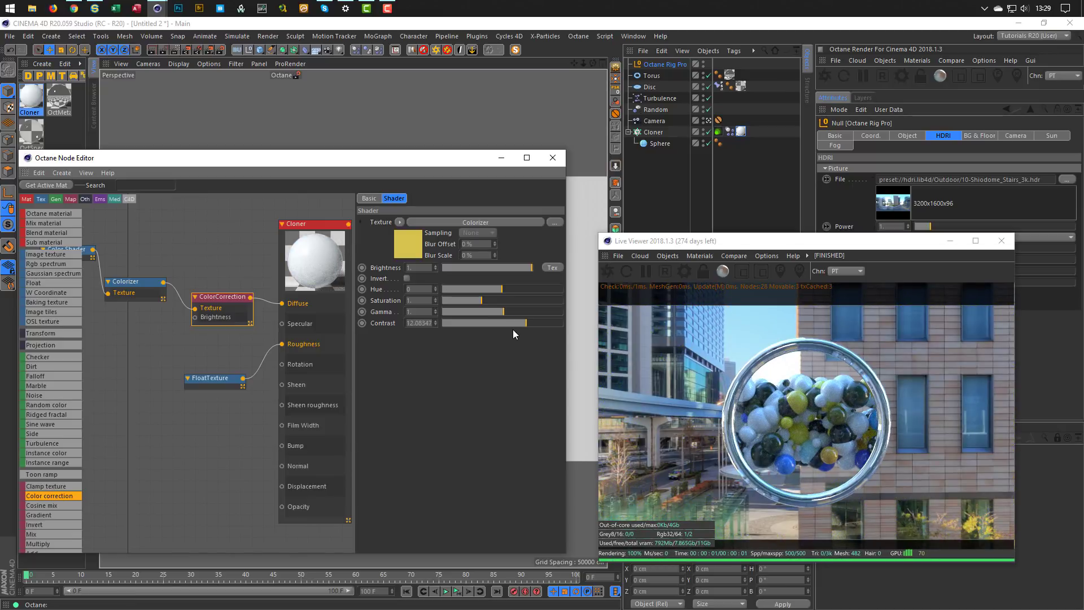
click(496, 322)
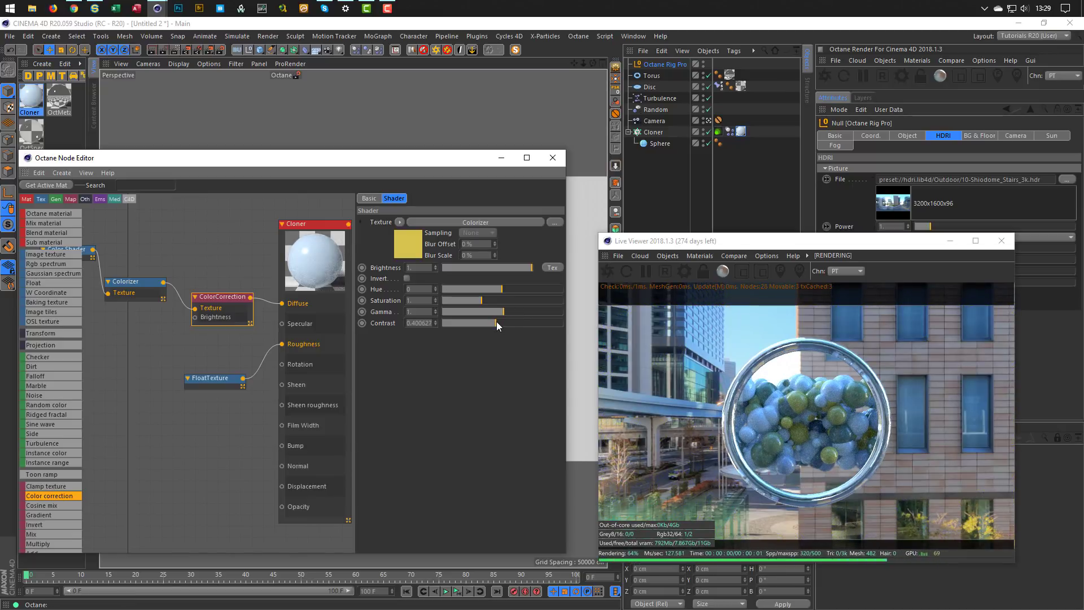
drag(496, 321, 503, 322)
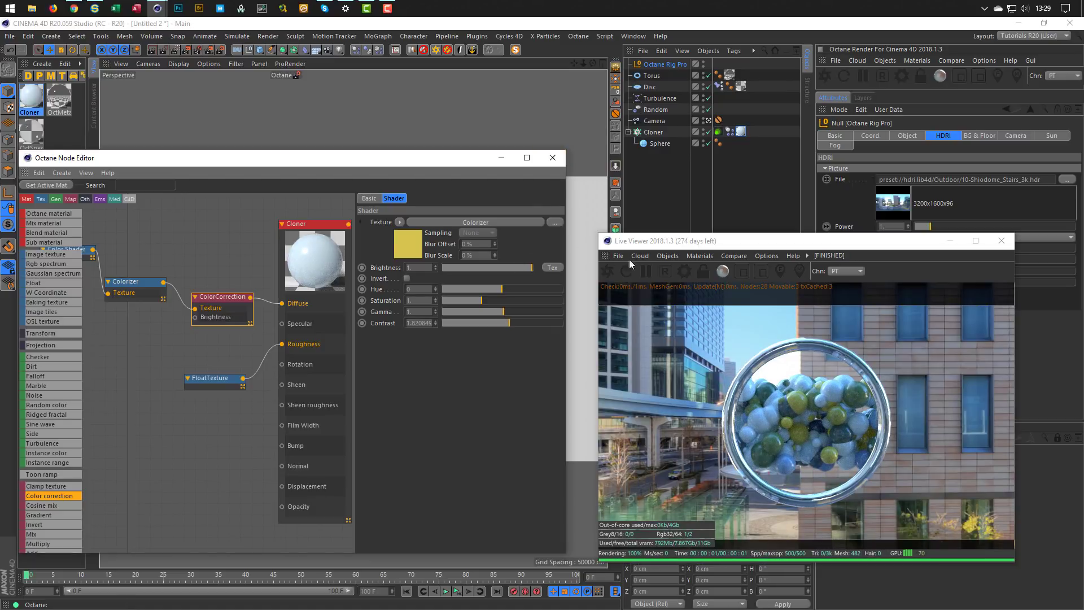
Step: Close the node editor and play the animation, stopping at about frame 18 so the spheres spread out
click(553, 158)
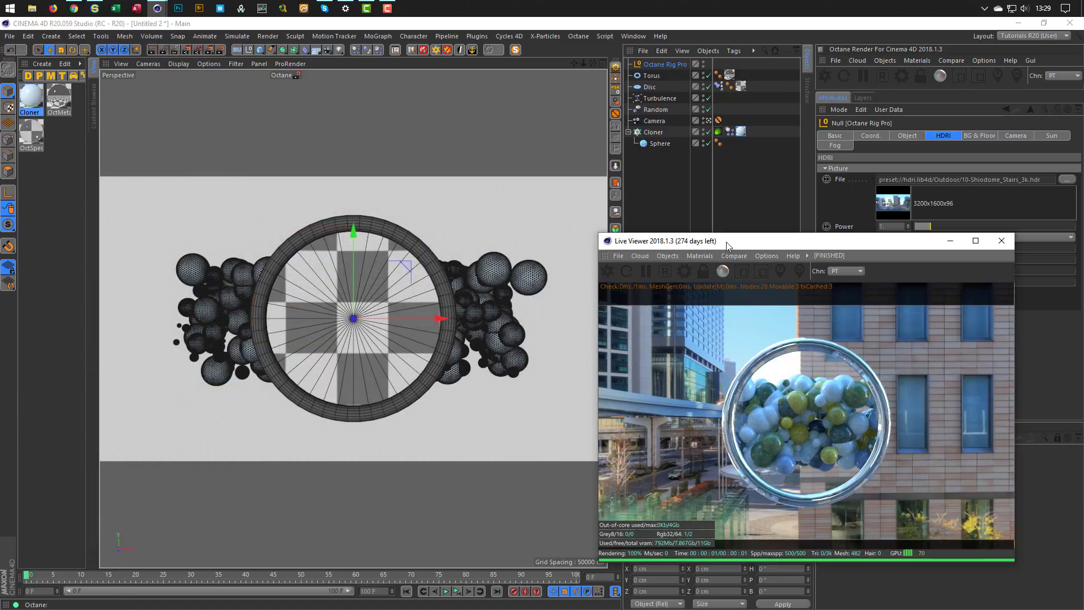
click(446, 592)
click(447, 592)
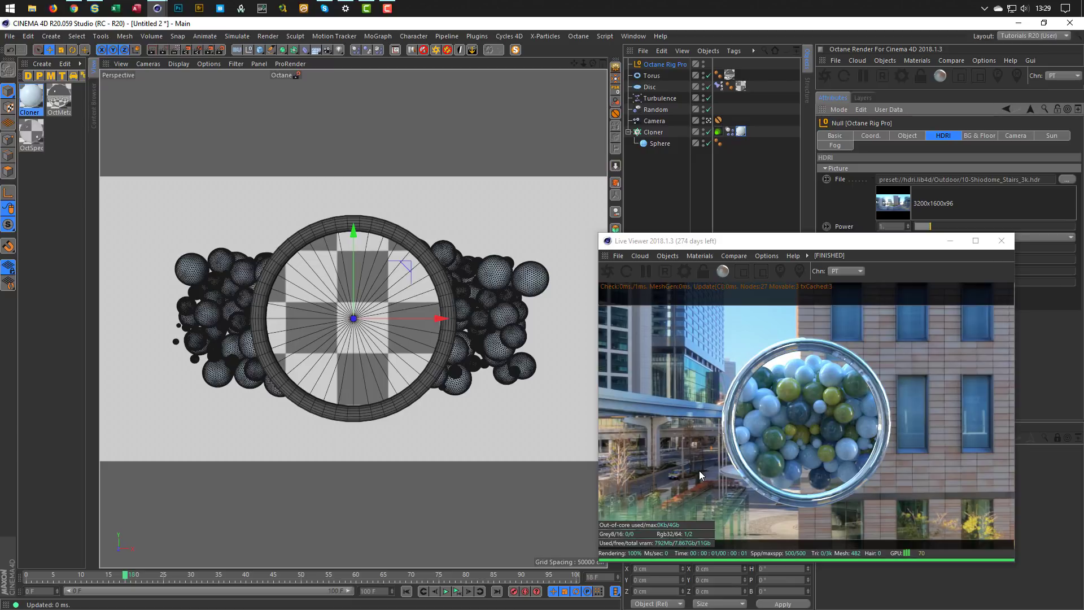
Step: Close the Live Viewer and start saving the scene file
click(1002, 241)
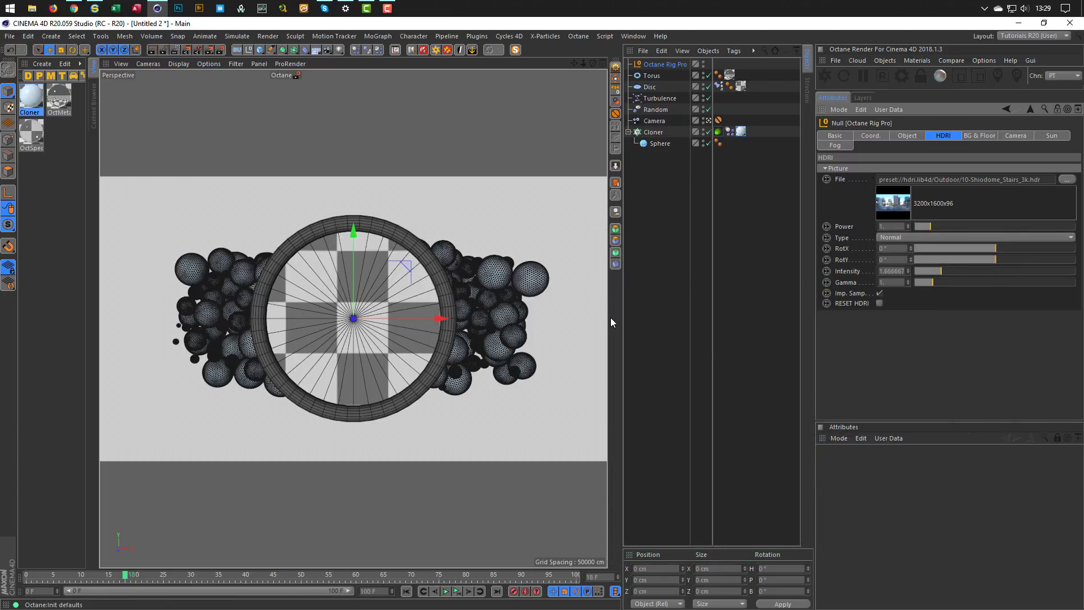
key(ctrl+s)
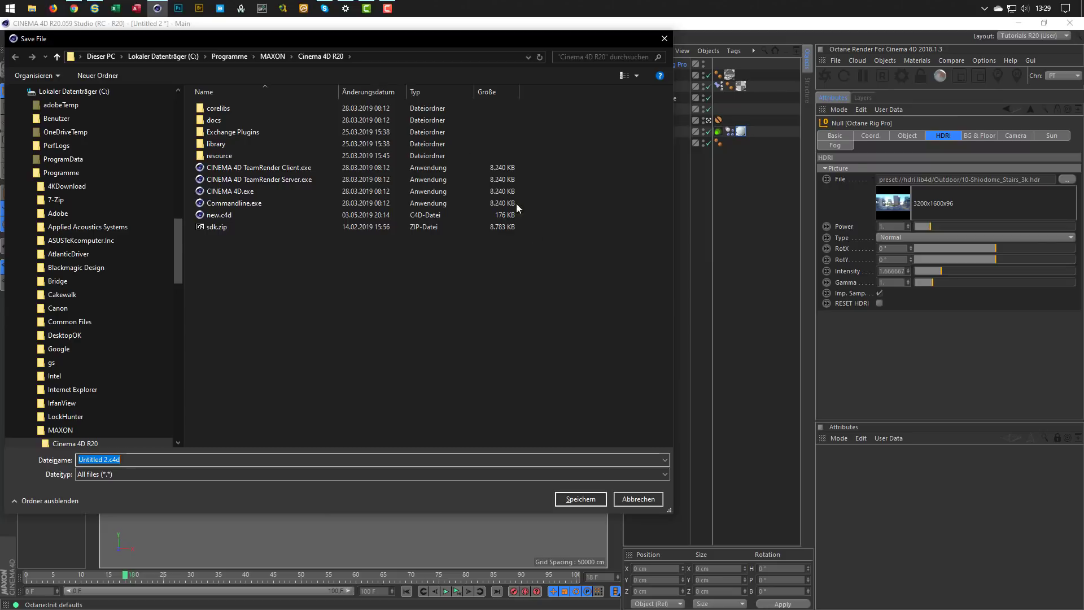
Step: Save the project as invisibleSpheres.c4d in the _Temp folder linked on the desktop
click(178, 100)
click(46, 109)
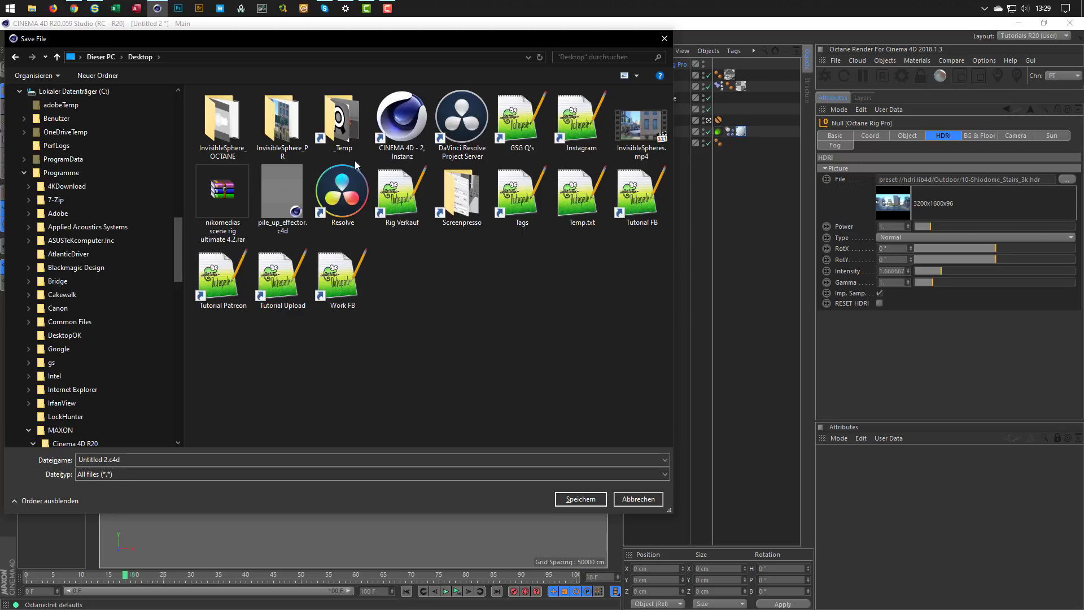
double_click(341, 120)
click(257, 459)
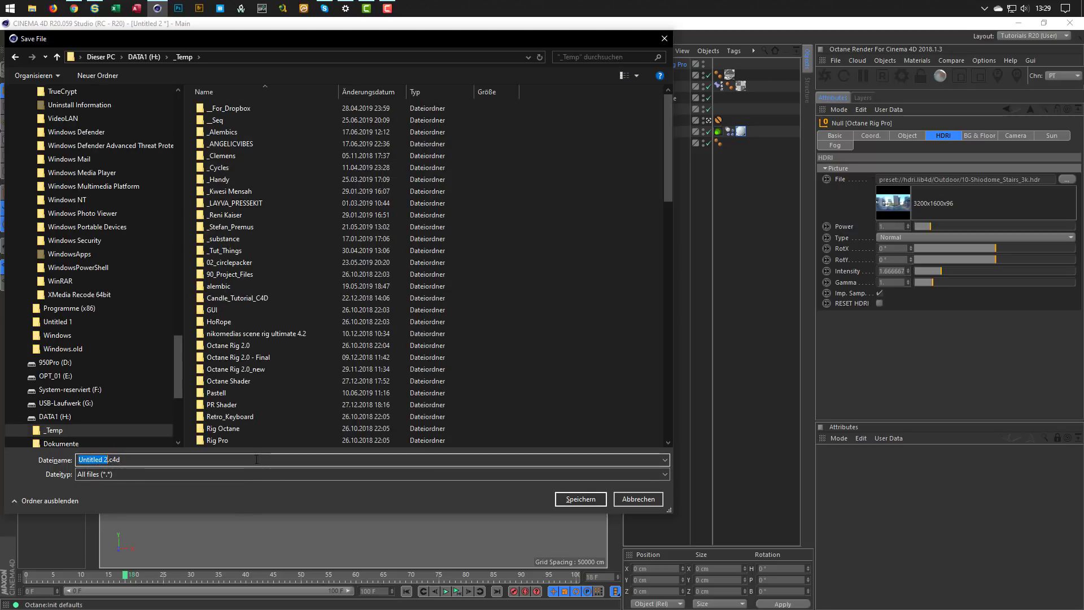
text(invisibleSpheres)
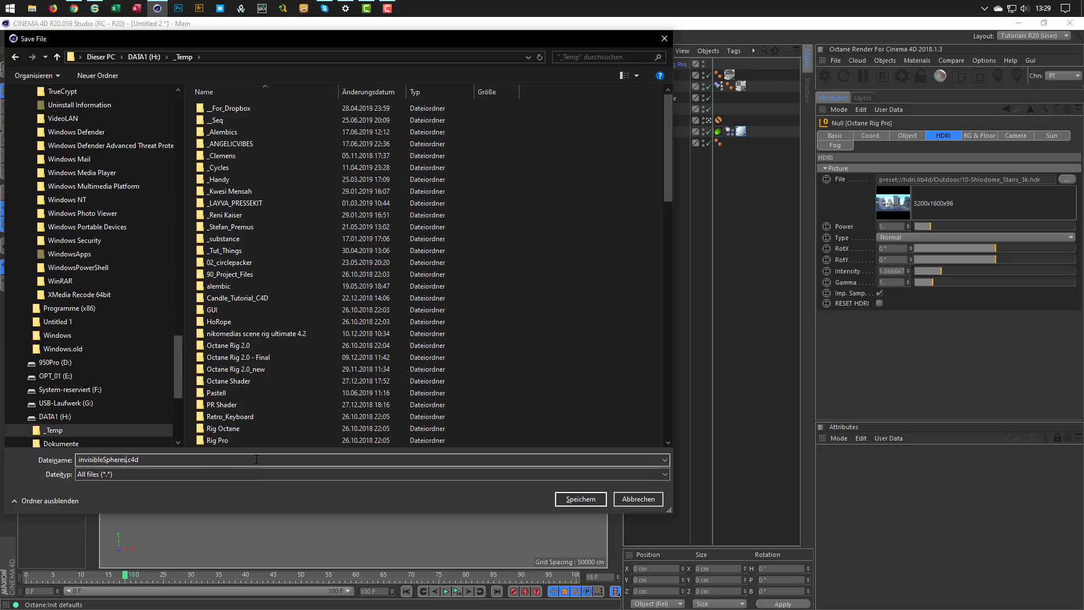
key(Return)
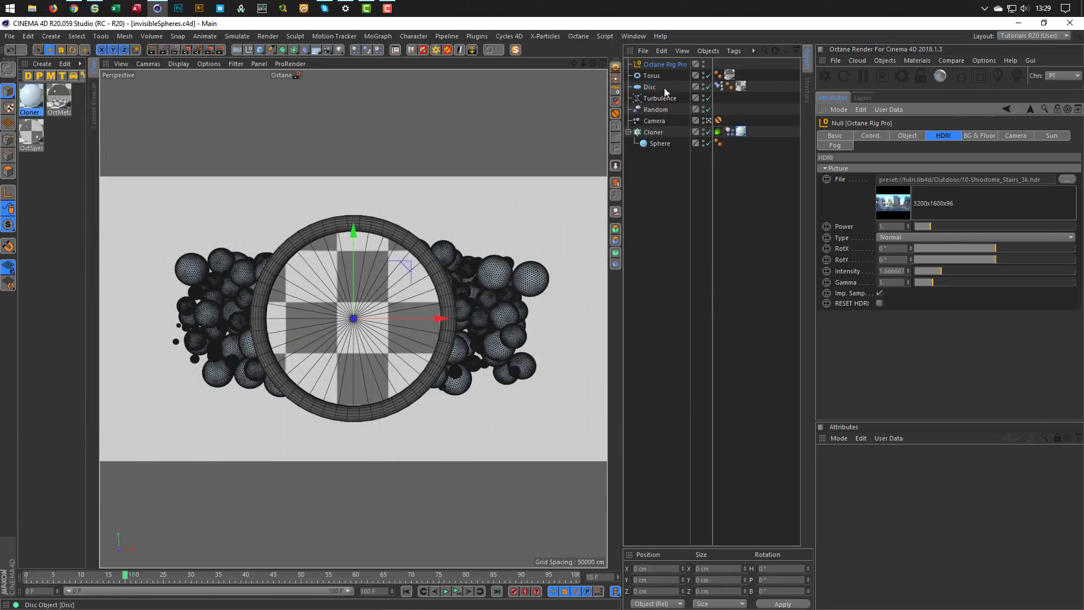
Step: Move the torus along X past the spheres to about -763 cm and keyframe its X position and heading rotation
click(653, 76)
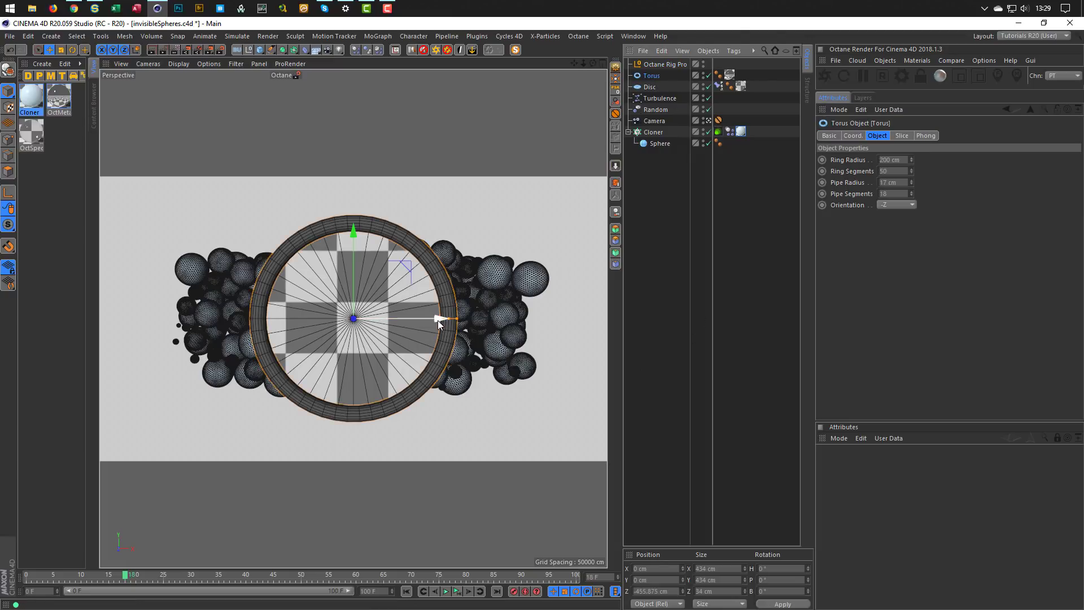
drag(438, 320, 154, 322)
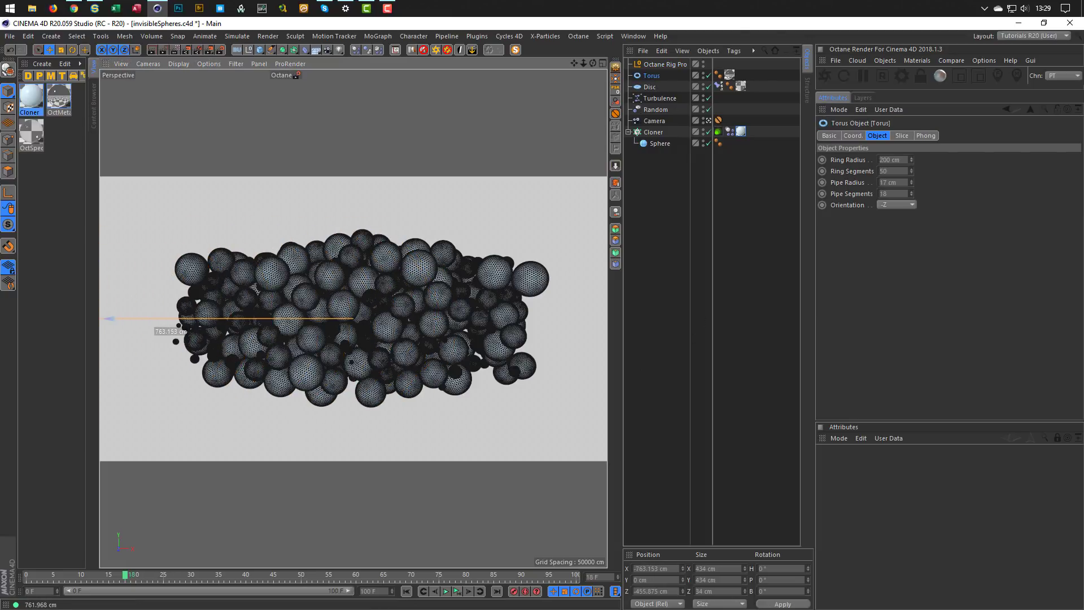
click(660, 77)
click(852, 138)
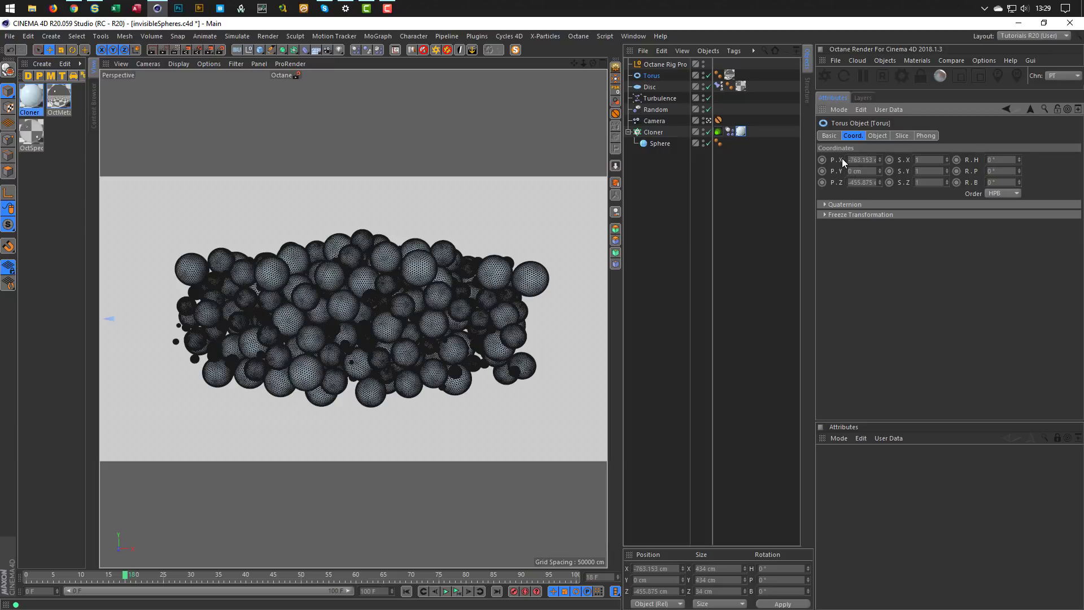
click(823, 160)
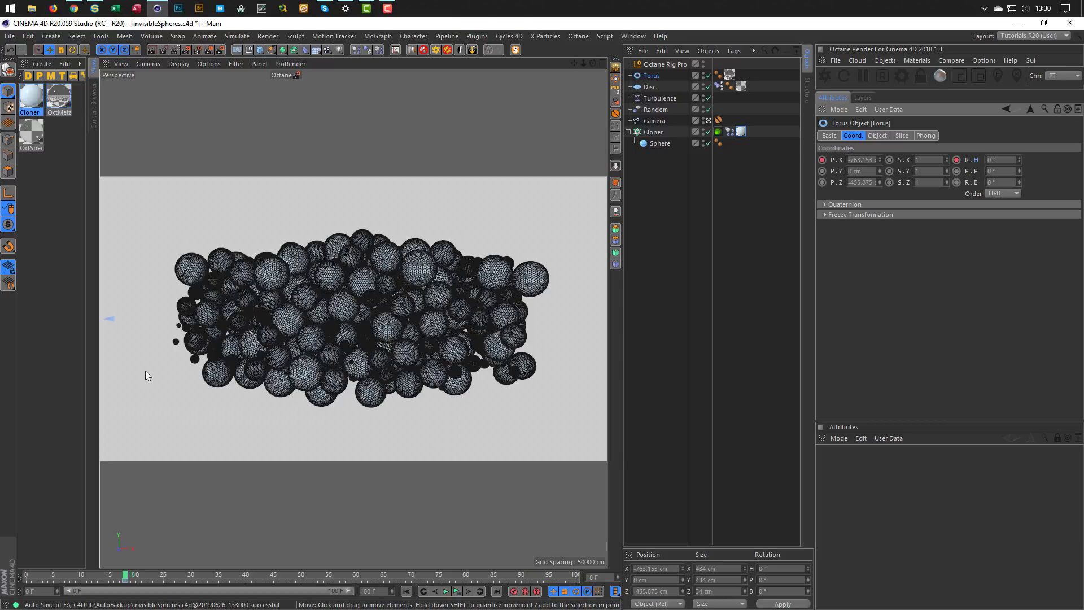
alt+right_drag(459, 276, 385, 290)
drag(199, 305, 152, 306)
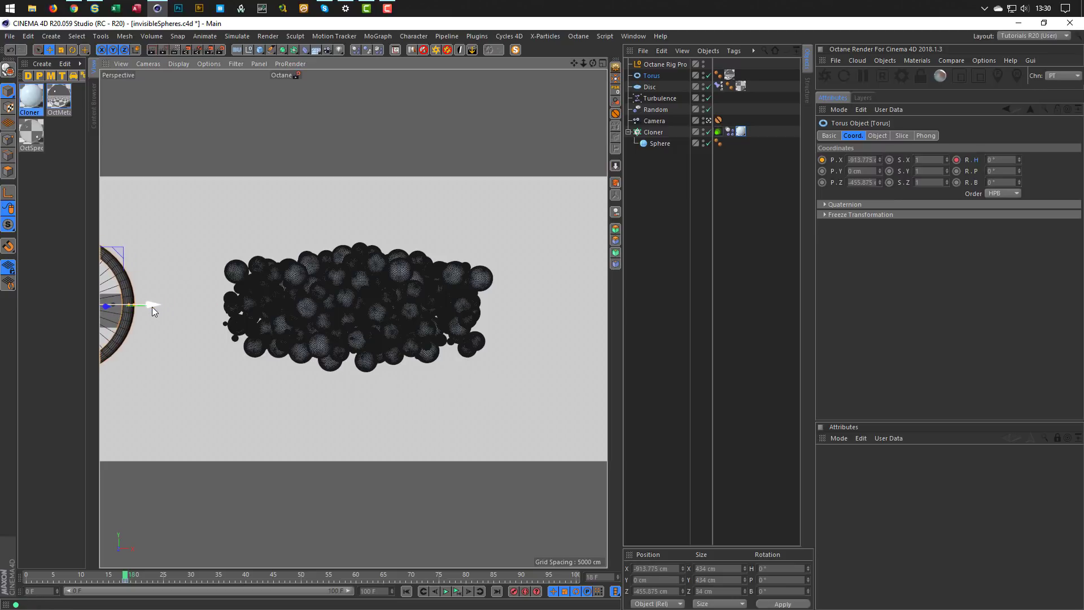
key(ctrl+z)
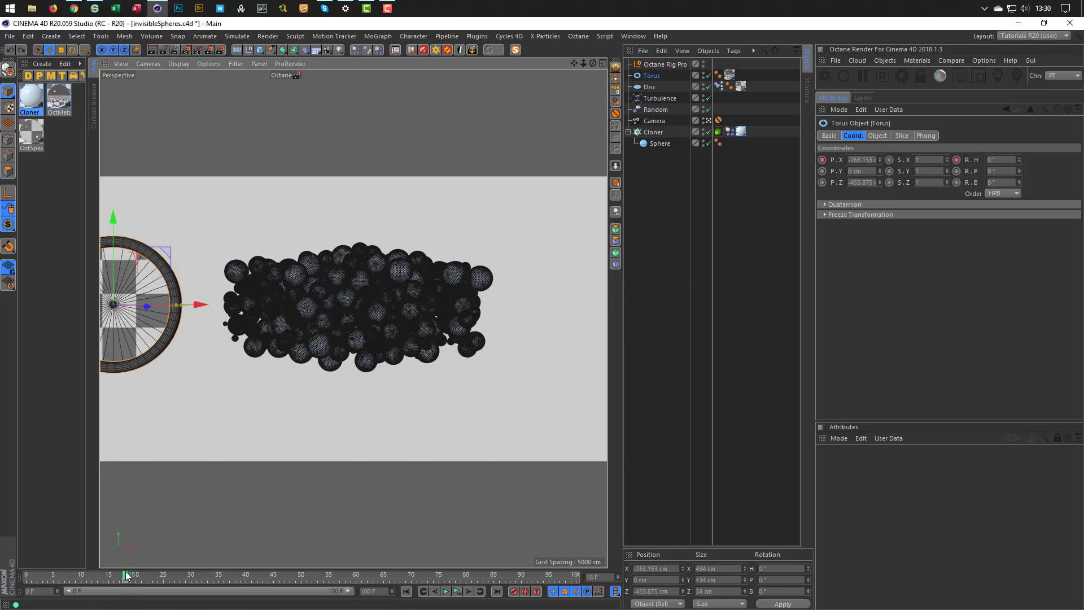
Step: At frame 0, shift the torus beside the spheres to X about -677 cm in the front view and keyframe its X position
drag(127, 578, 4, 575)
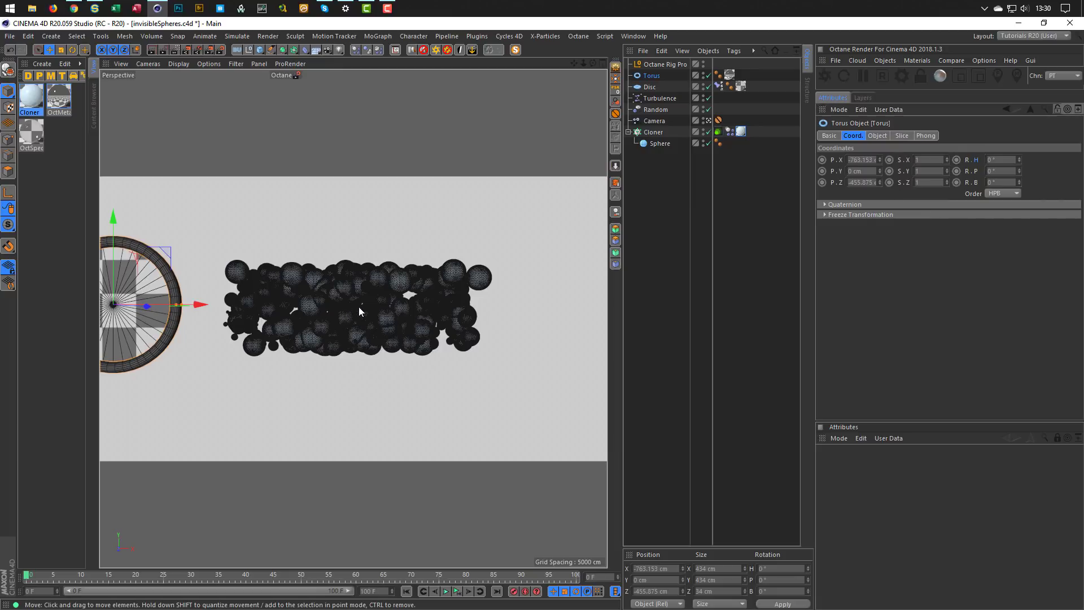
alt+right_drag(357, 307, 392, 305)
alt+middle_drag(380, 302, 381, 304)
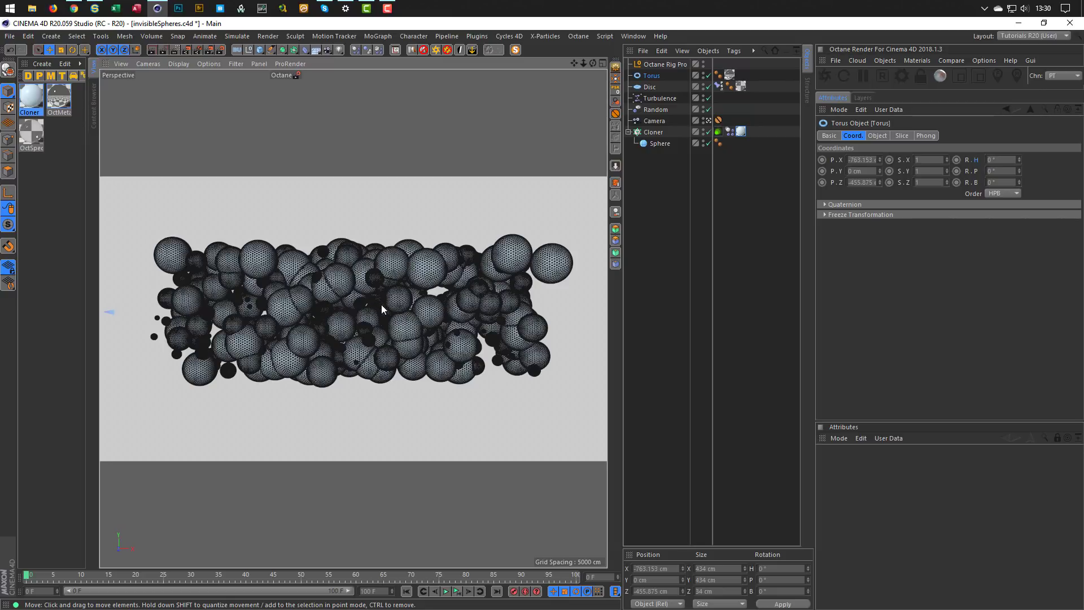
middle_click(381, 304)
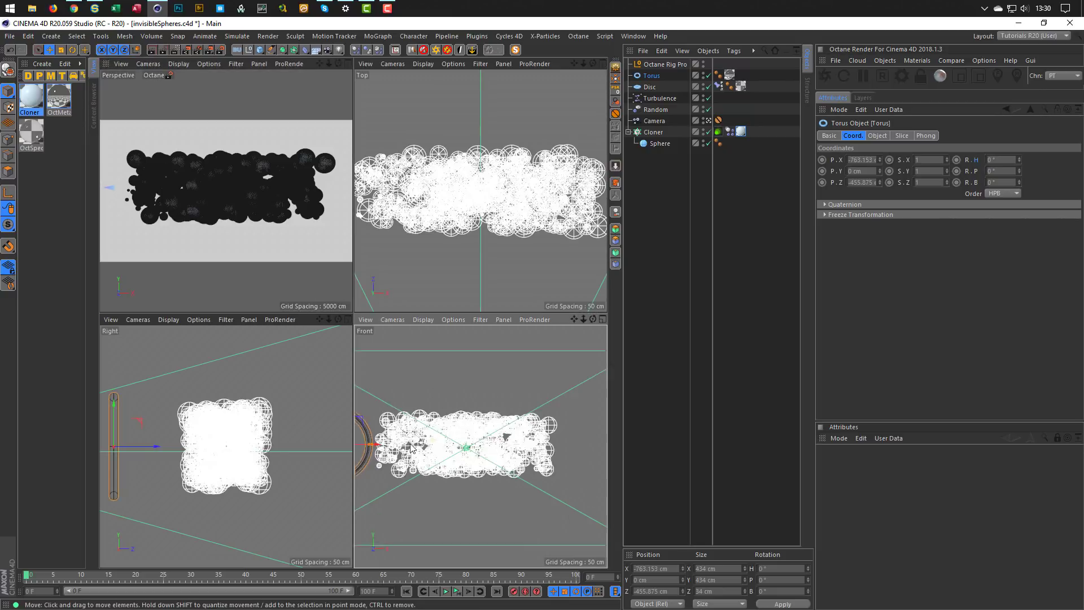
alt+right_drag(411, 444, 400, 445)
drag(406, 442, 416, 446)
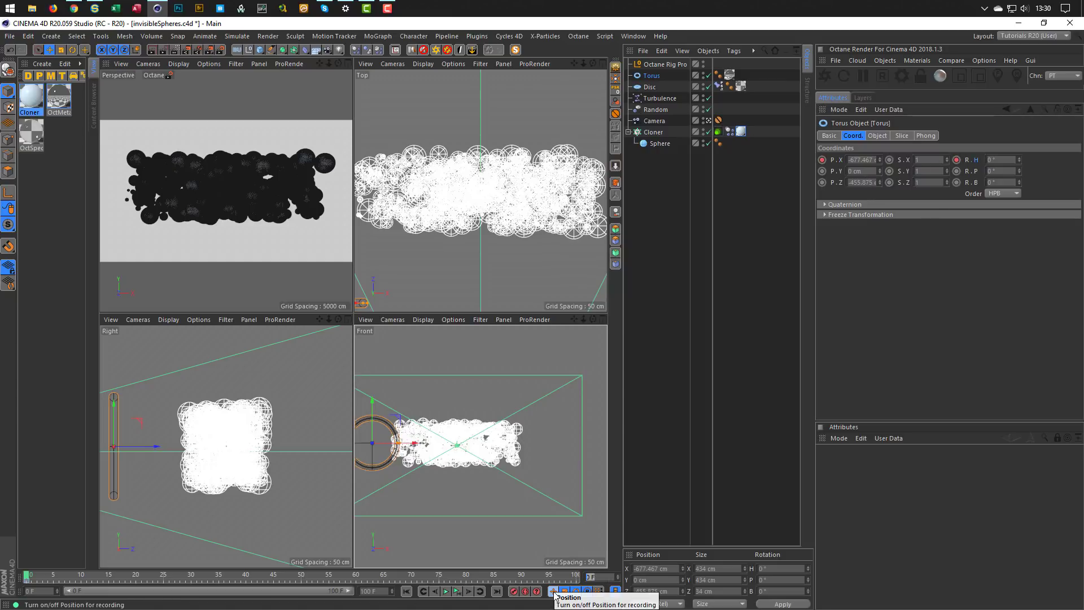
Step: At frame 100, move the torus across the spheres to X about 680 cm, set its heading to 360°, and keyframe both
text(100)
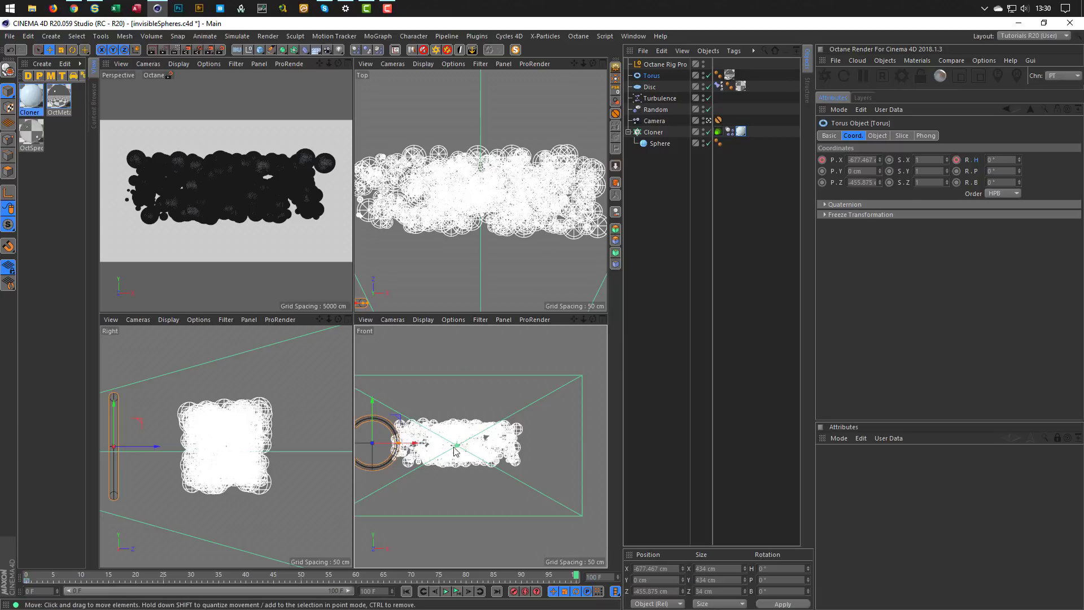
drag(419, 446, 585, 461)
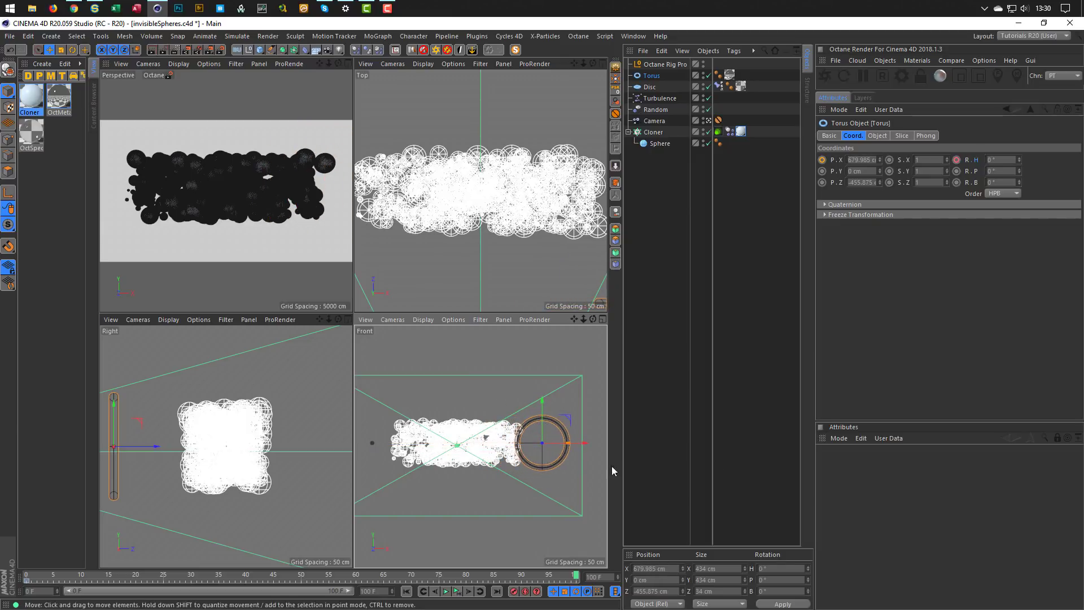
click(823, 160)
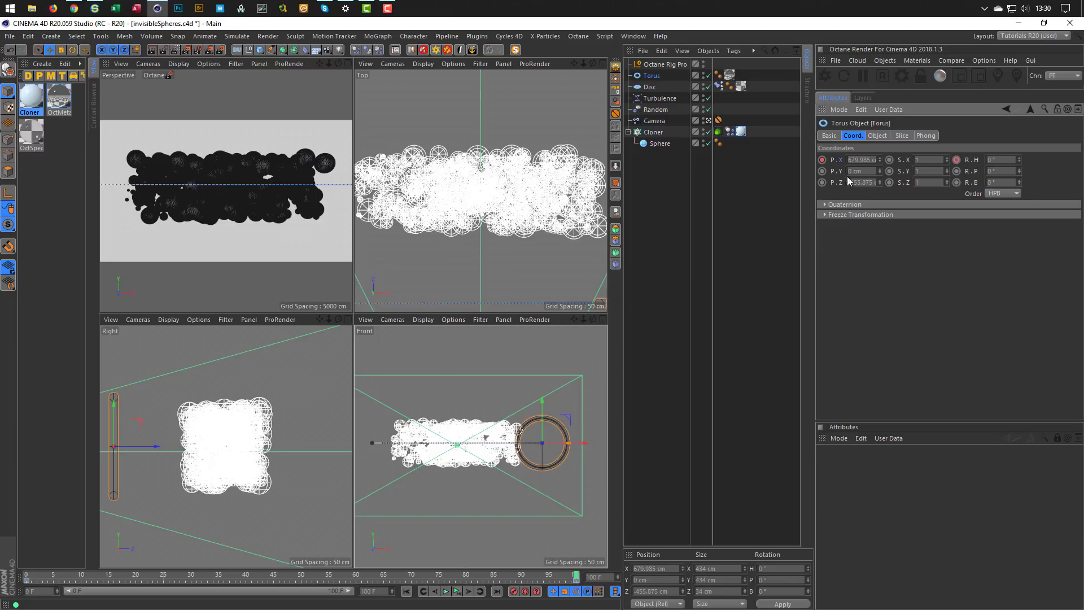
text(36)
Step: Play the torus animation in the maximized perspective view, return to frame 0, and deselect all objects
middle_click(248, 198)
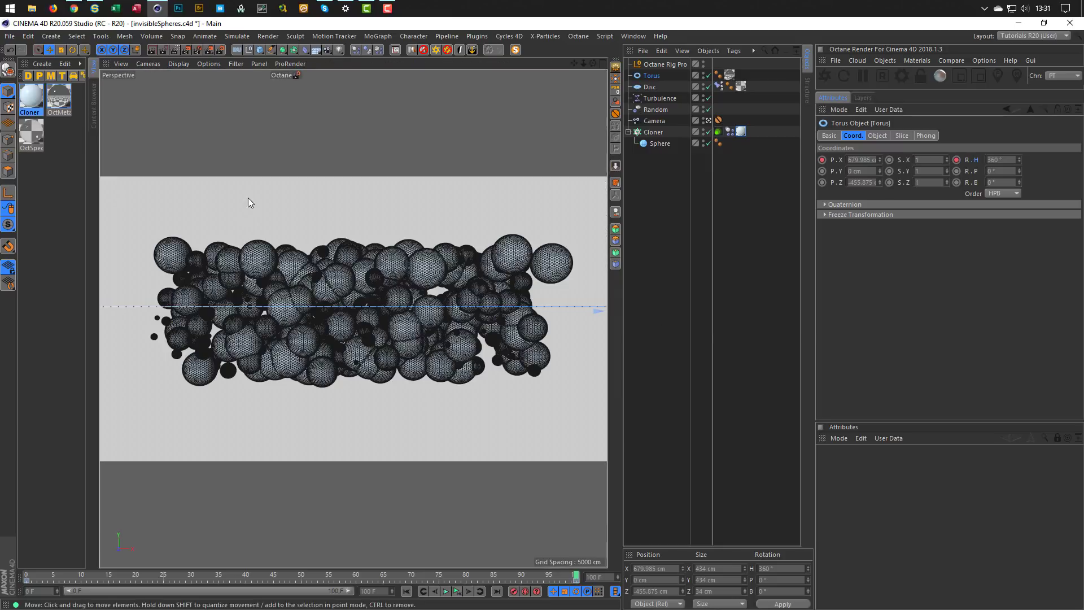
click(457, 591)
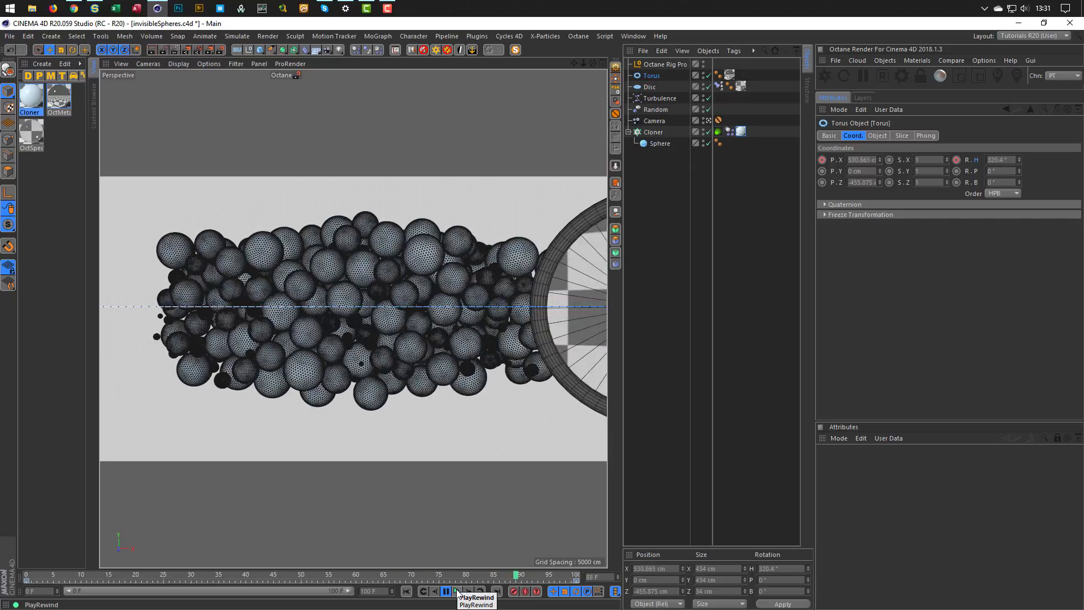
click(457, 590)
click(660, 398)
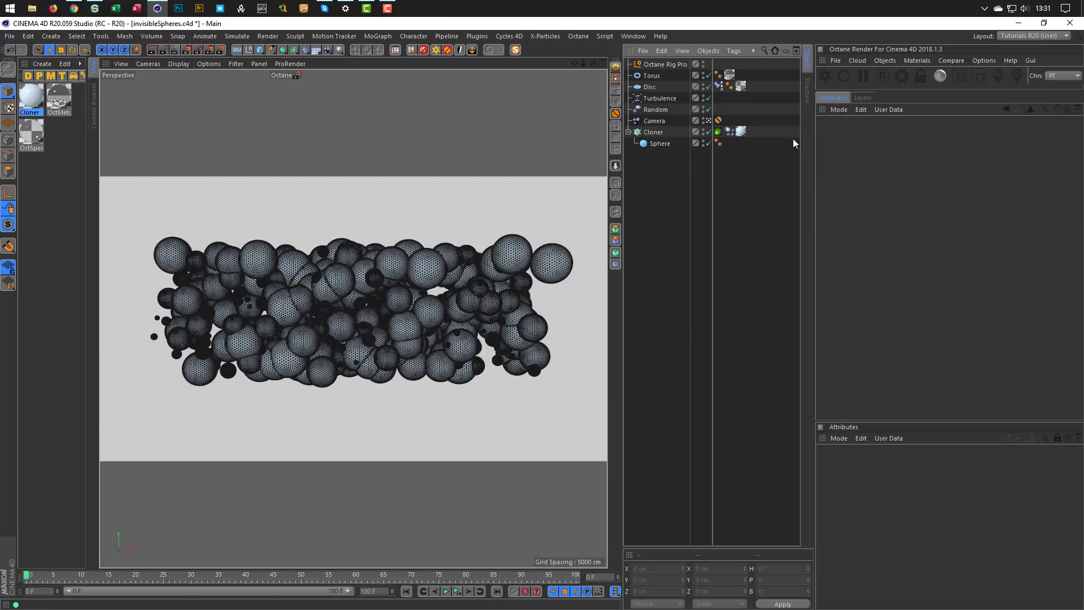
Step: Start an Octane Live Viewer render and play the animation to preview the torus passing through the scene
click(826, 77)
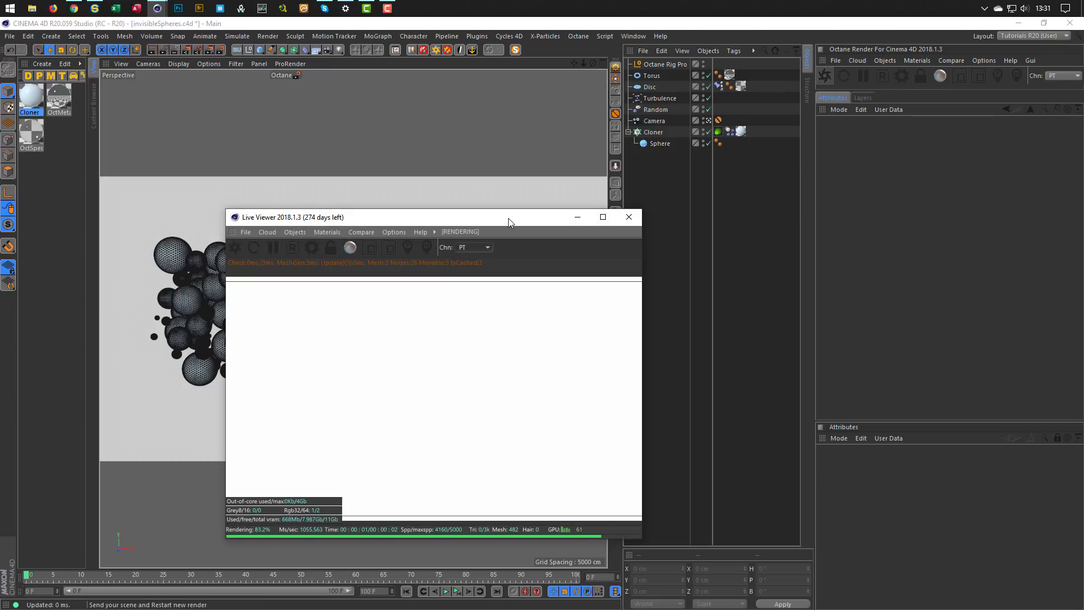
drag(508, 218, 880, 214)
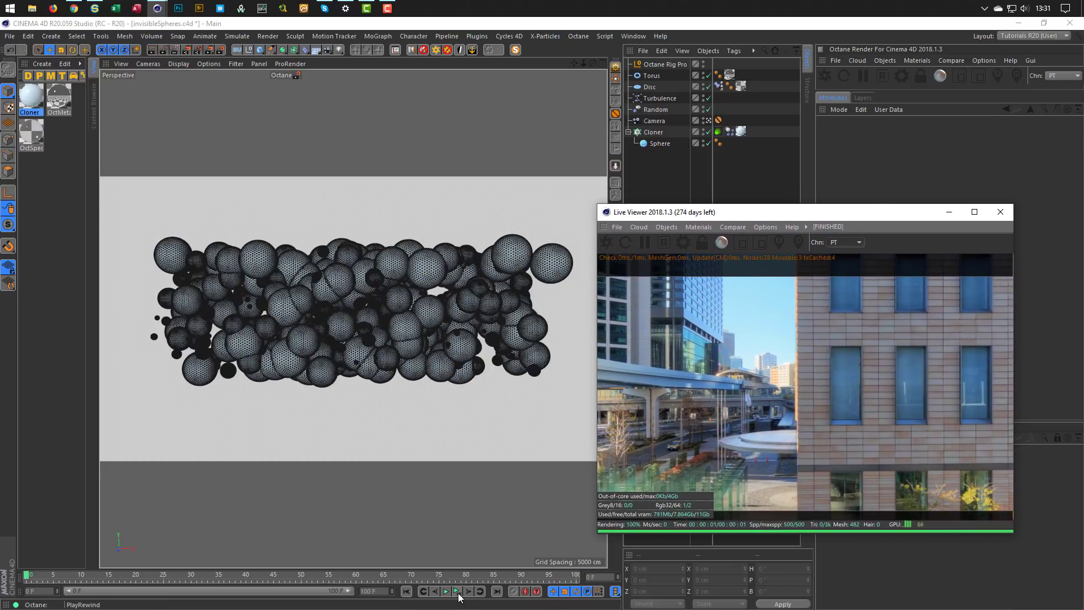
click(457, 592)
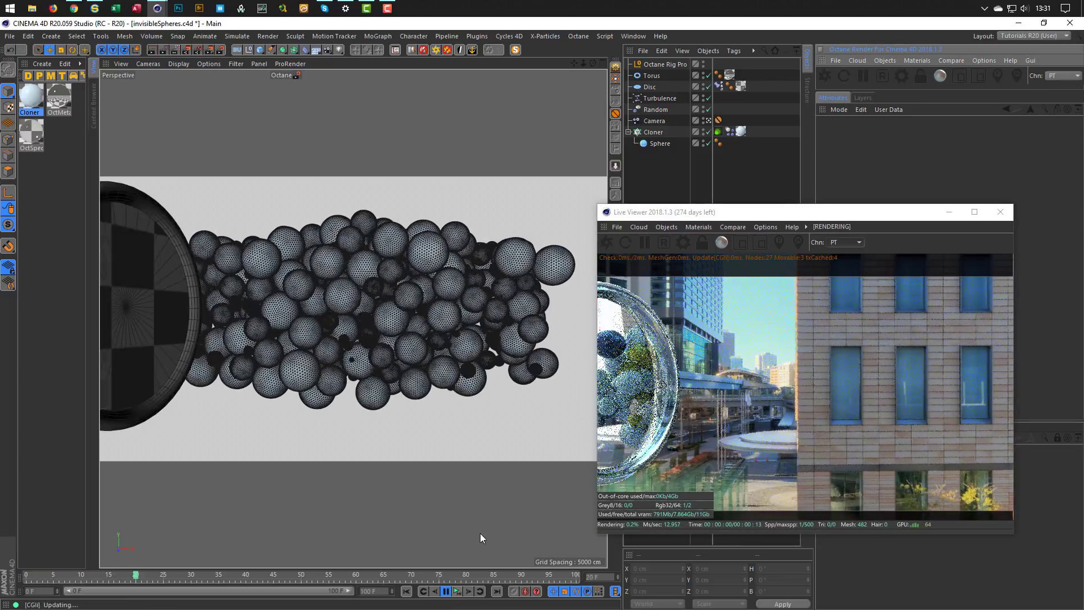
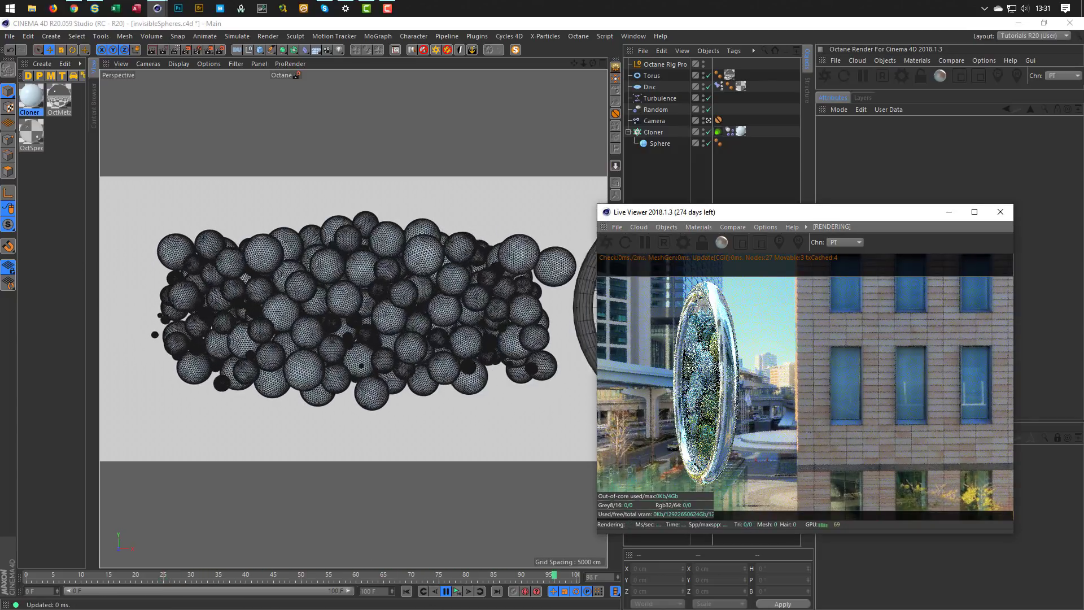
click(457, 592)
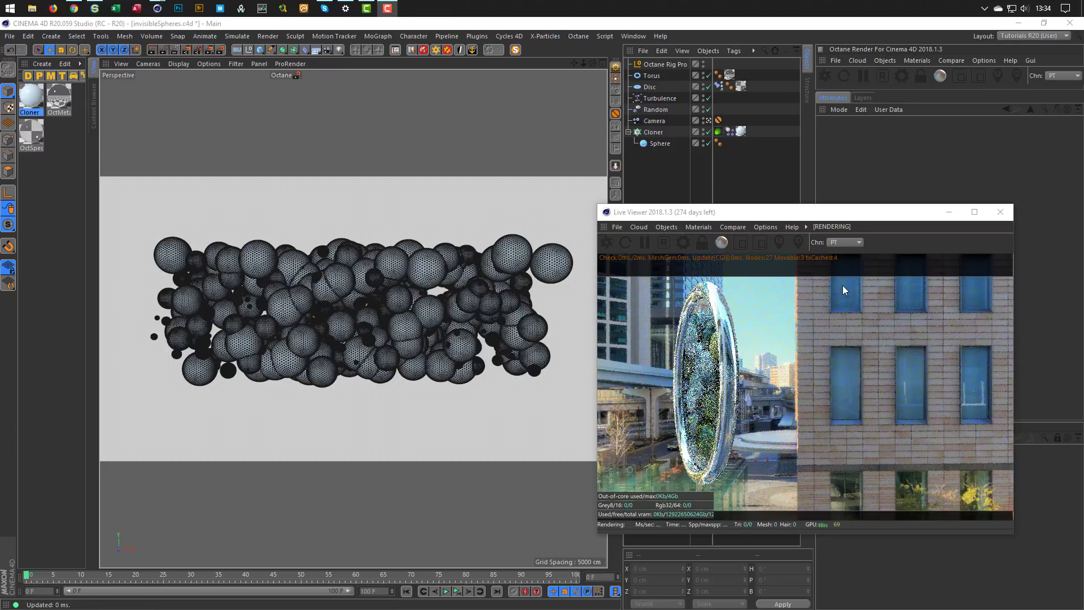
drag(866, 217, 895, 220)
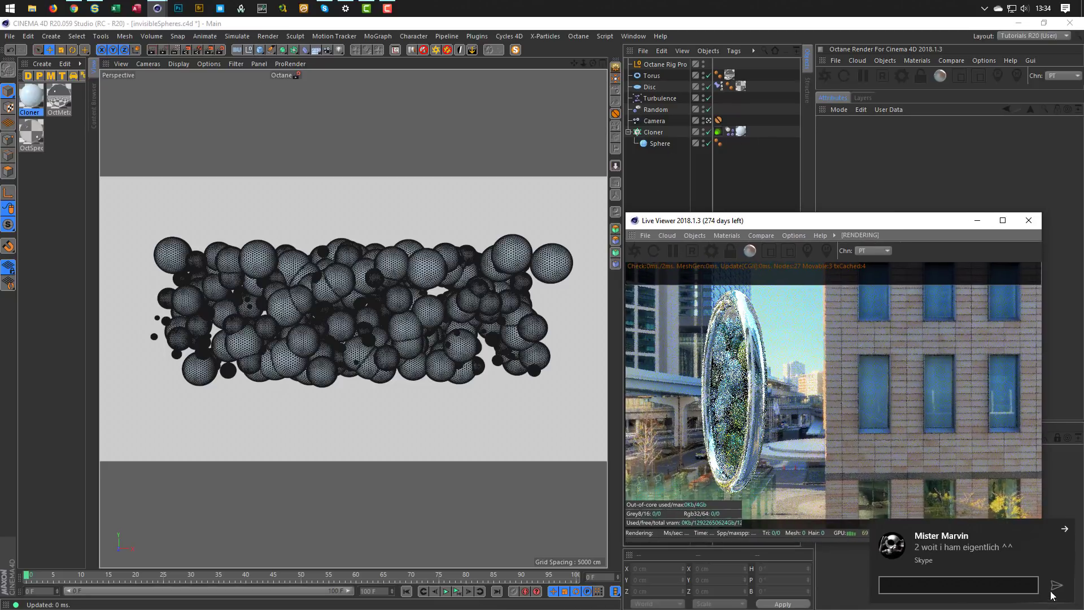
click(1065, 531)
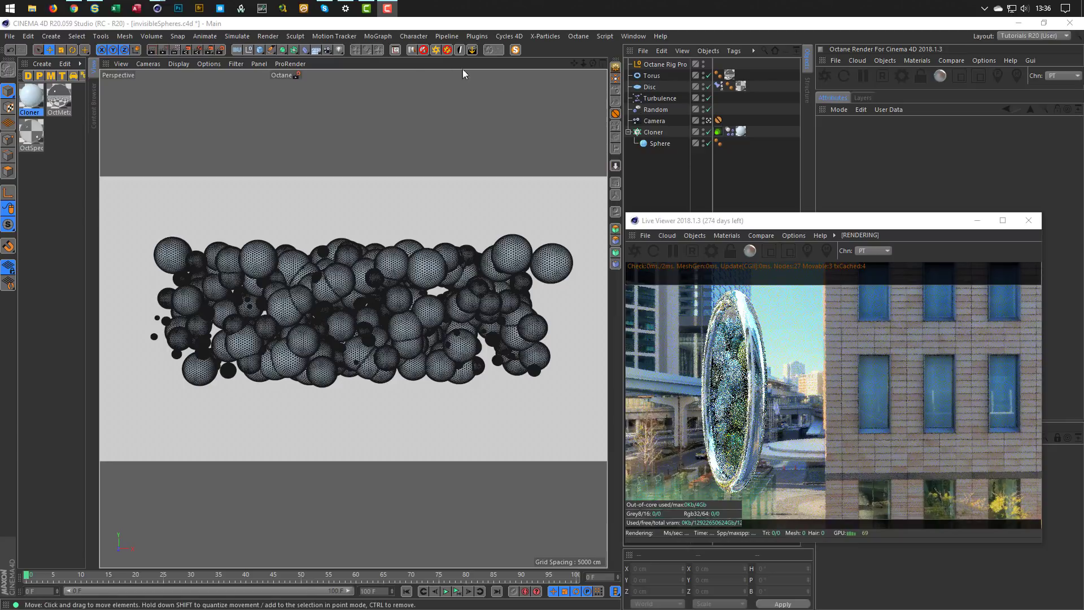
Step: Add a plane object to the scene and set its orientation to +Z
click(258, 52)
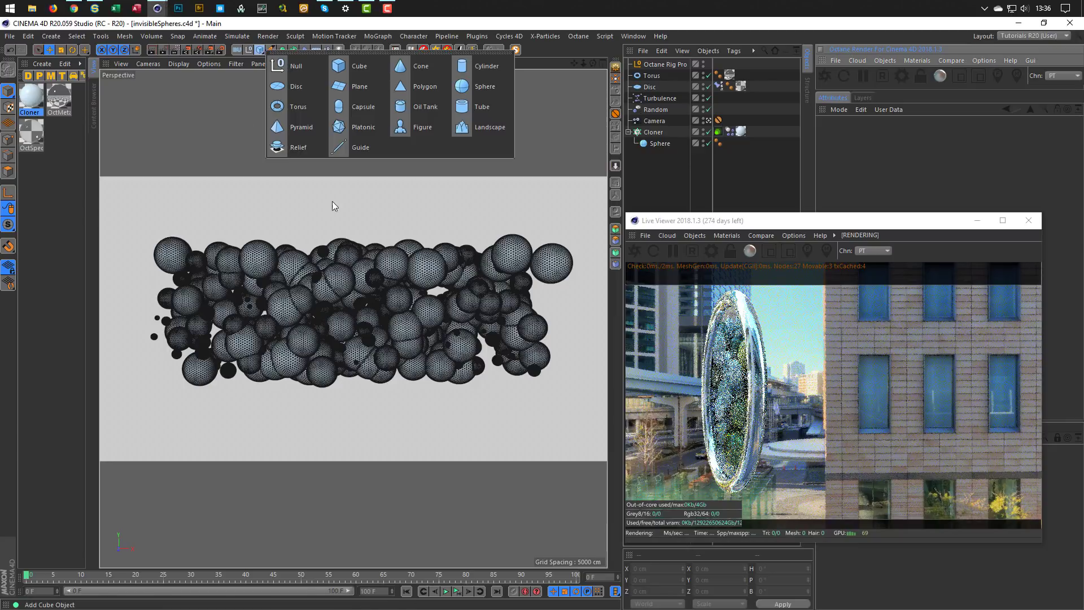
click(338, 86)
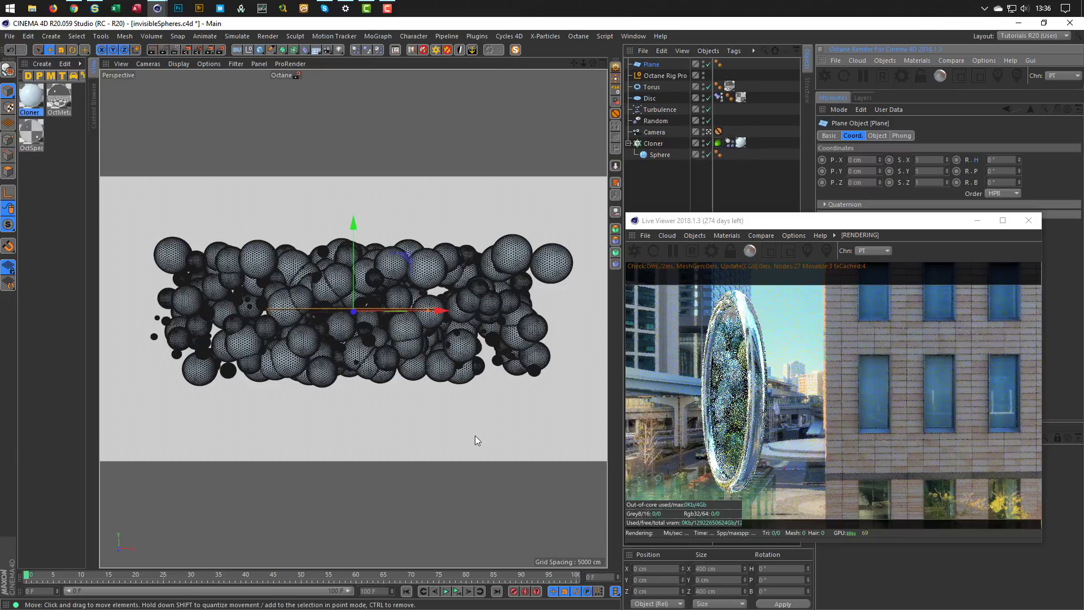
drag(881, 224, 607, 262)
click(877, 135)
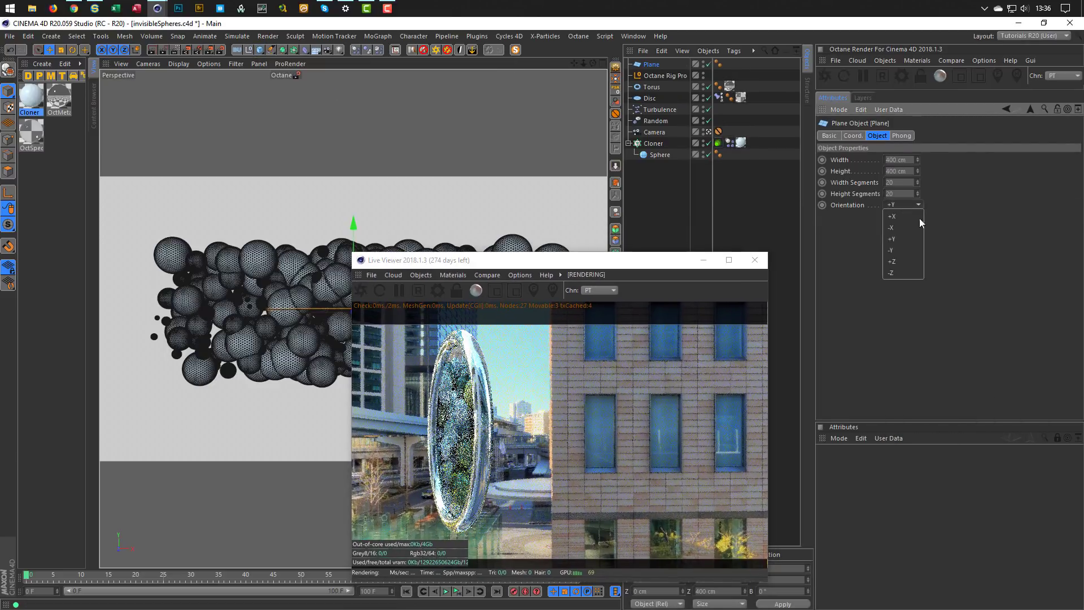
click(902, 263)
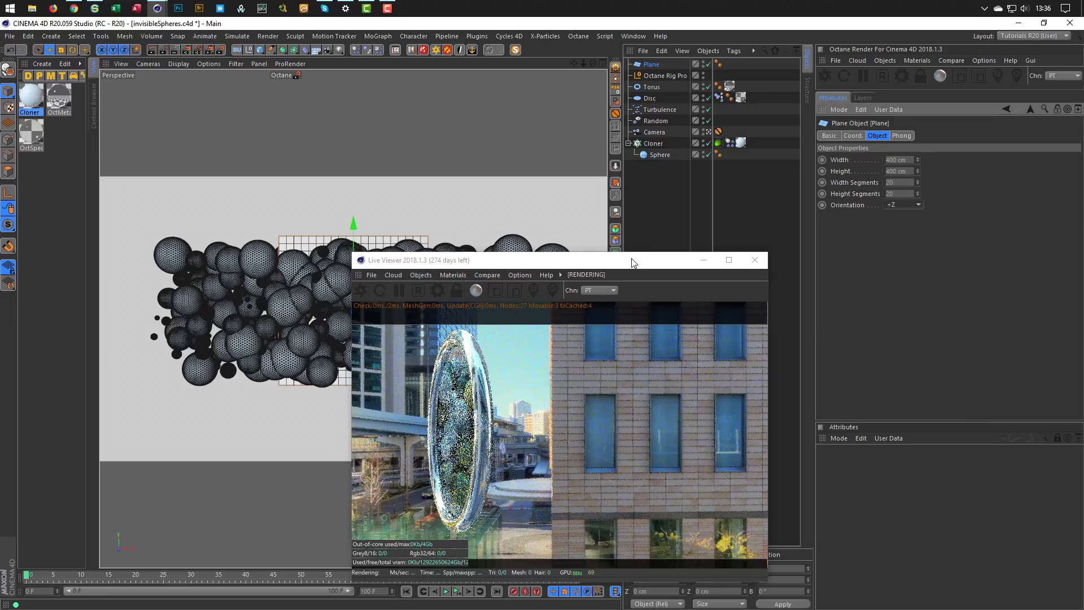
Step: Set both the width and height segments of the plane to 1
drag(632, 263, 826, 257)
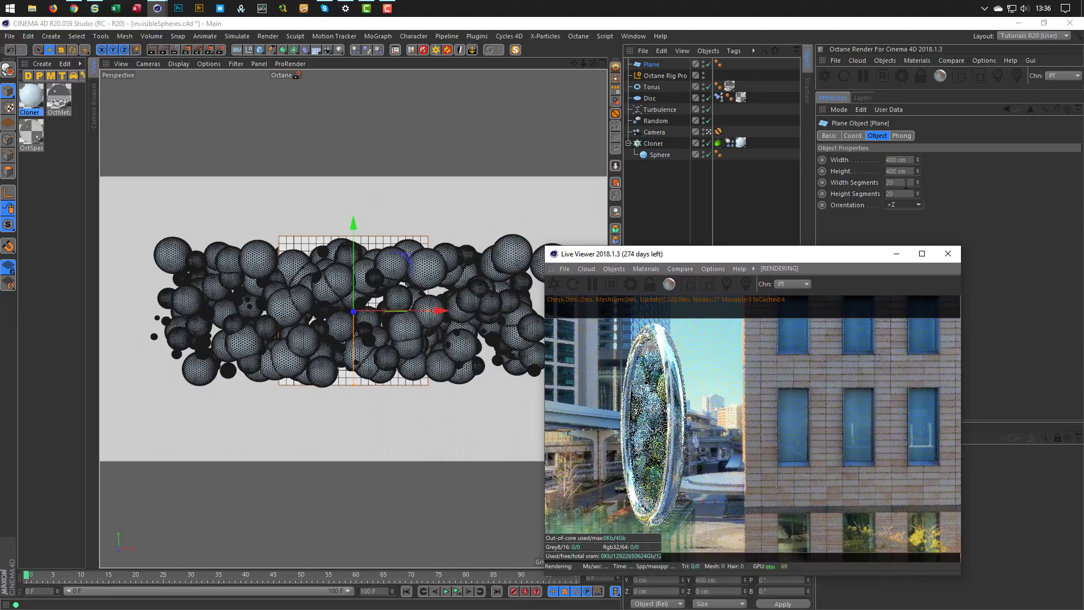
drag(906, 184, 841, 179)
text(1)
key(Tab)
text(1)
key(Return)
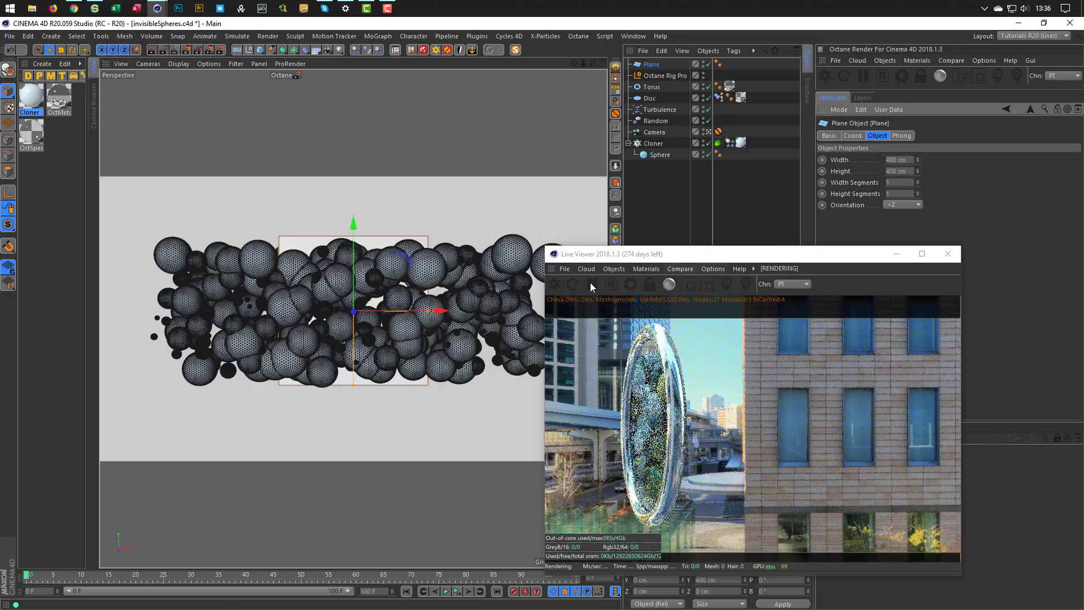
Step: Move the plane back along Z in the top view so it stands behind the sphere clones
middle_click(483, 308)
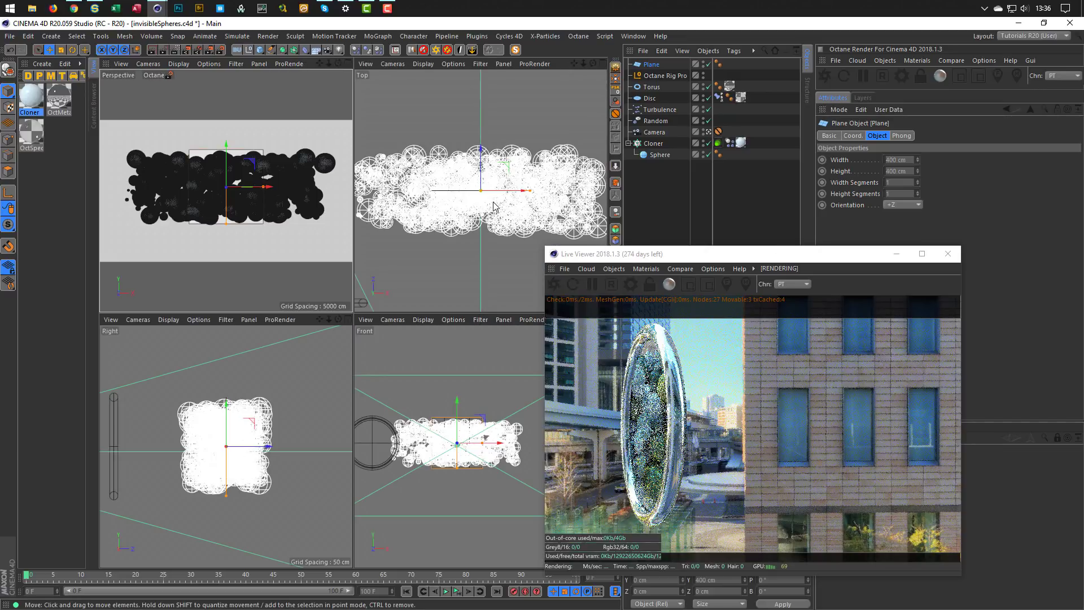
drag(481, 148, 482, 83)
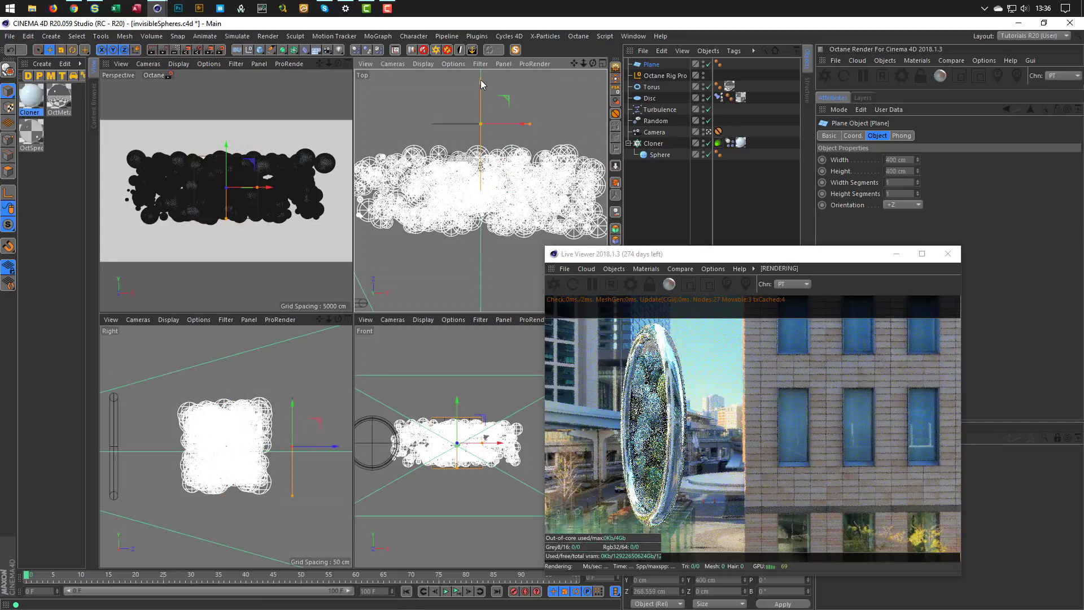
Step: Enlarge the perspective view, move the Live Viewer off it, and restart the Octane render to include the plane
middle_click(235, 192)
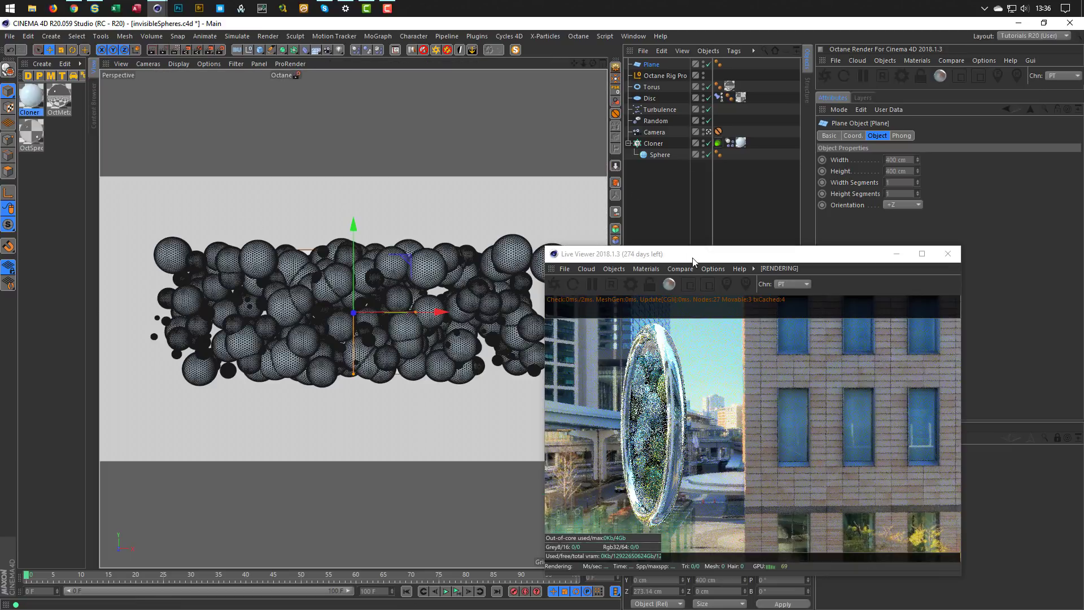
drag(694, 260, 800, 248)
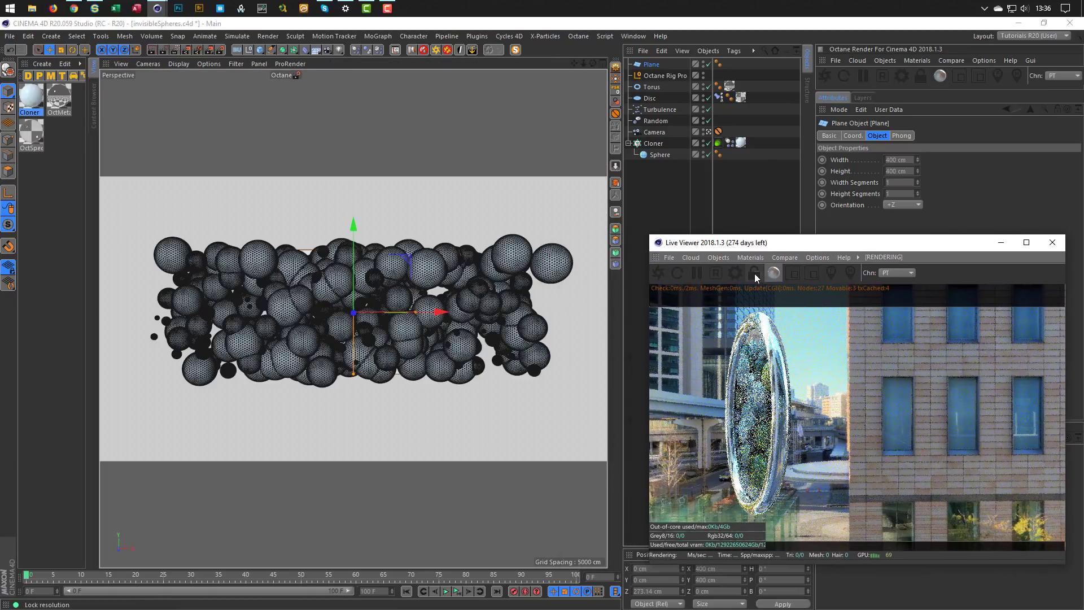
click(659, 272)
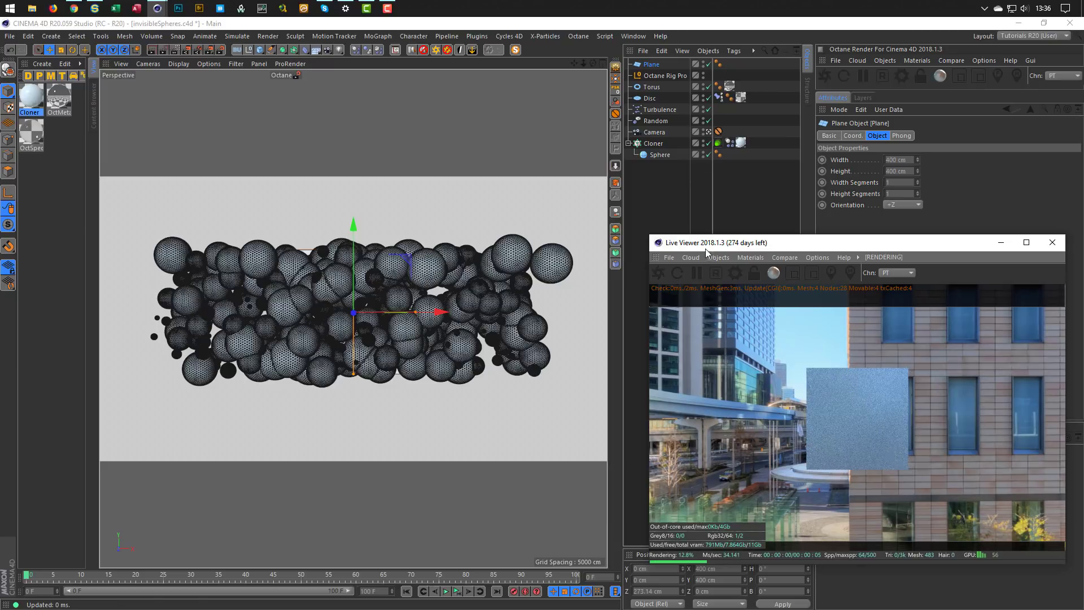
Step: Resize the plane to about 131 cm wide and 319 cm high, and position it over the building window at about X 165.6, Y 12.7 cm
drag(445, 313, 416, 319)
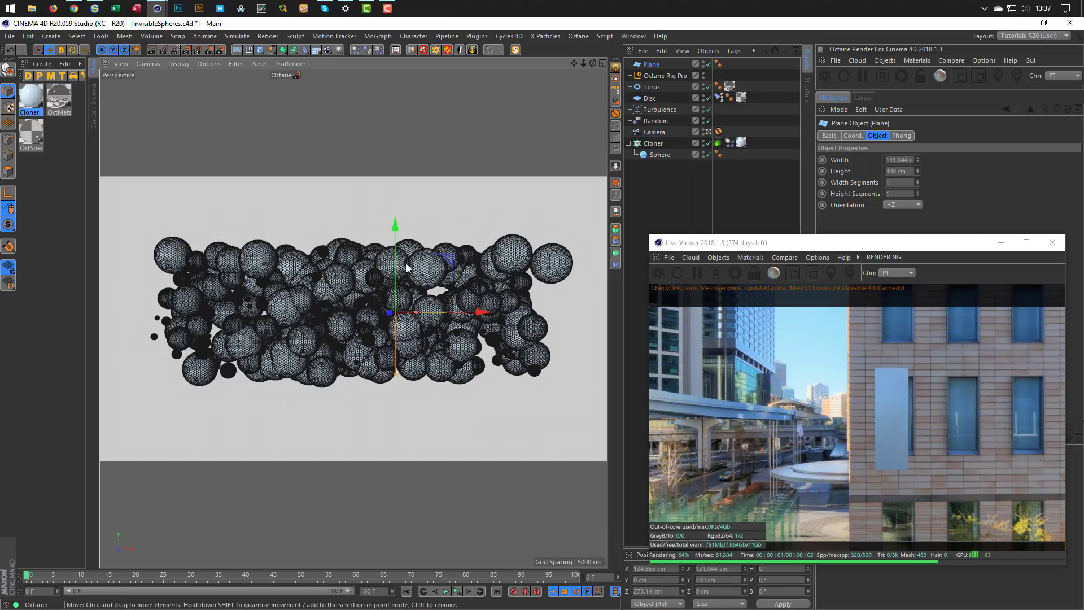
drag(395, 374, 395, 365)
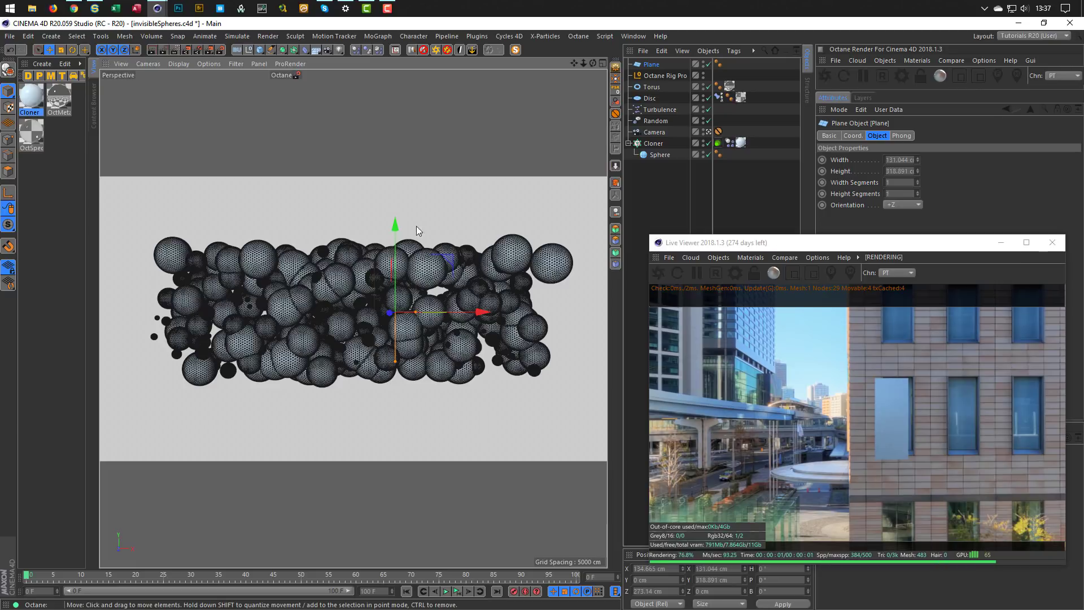
drag(395, 224, 396, 221)
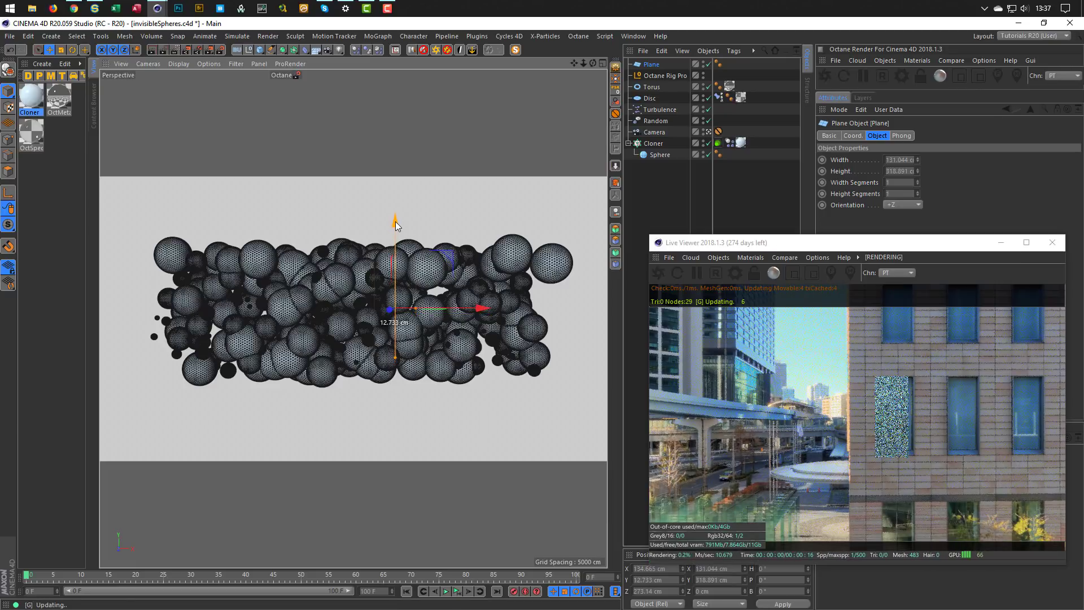
drag(480, 308, 490, 309)
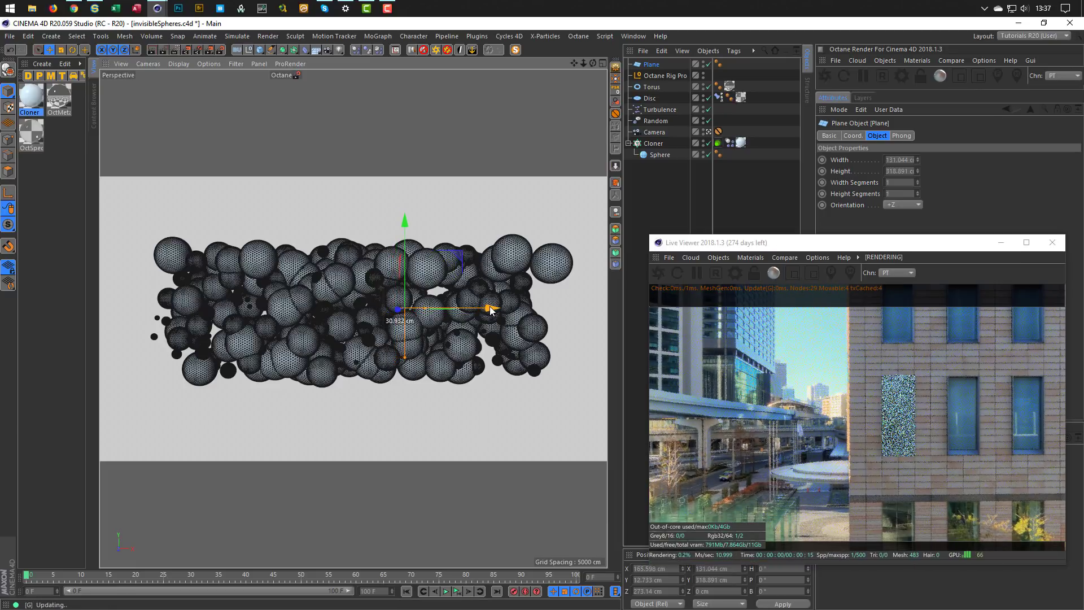
Step: Fine-tune the plane's width to about 123 cm to fit the building window in the render
click(918, 162)
click(918, 162)
click(918, 162)
click(918, 162)
click(917, 162)
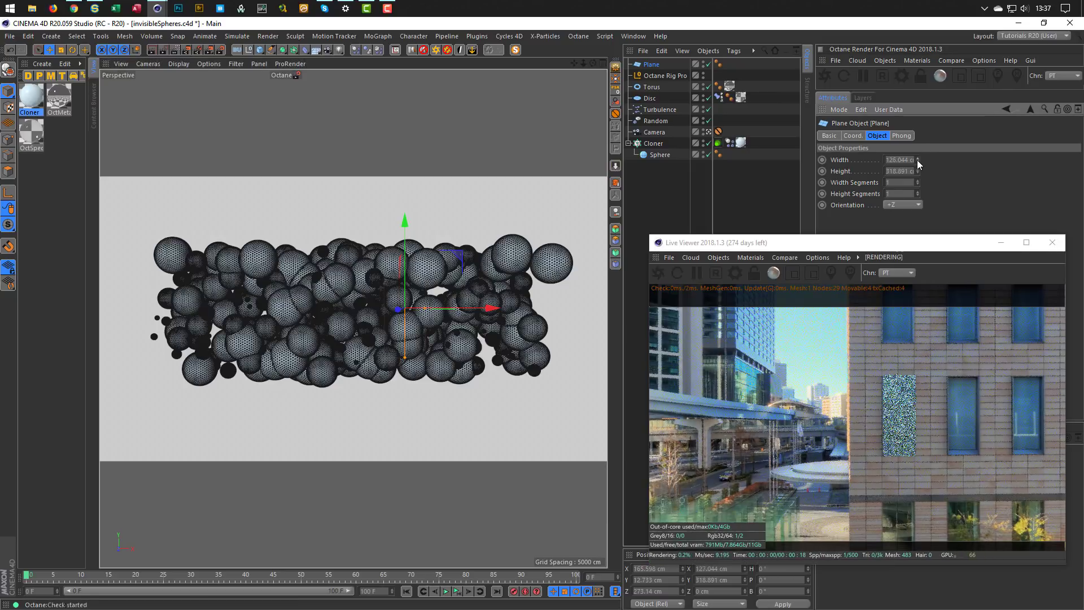
click(918, 161)
click(917, 162)
click(918, 162)
click(918, 162)
click(918, 161)
click(918, 161)
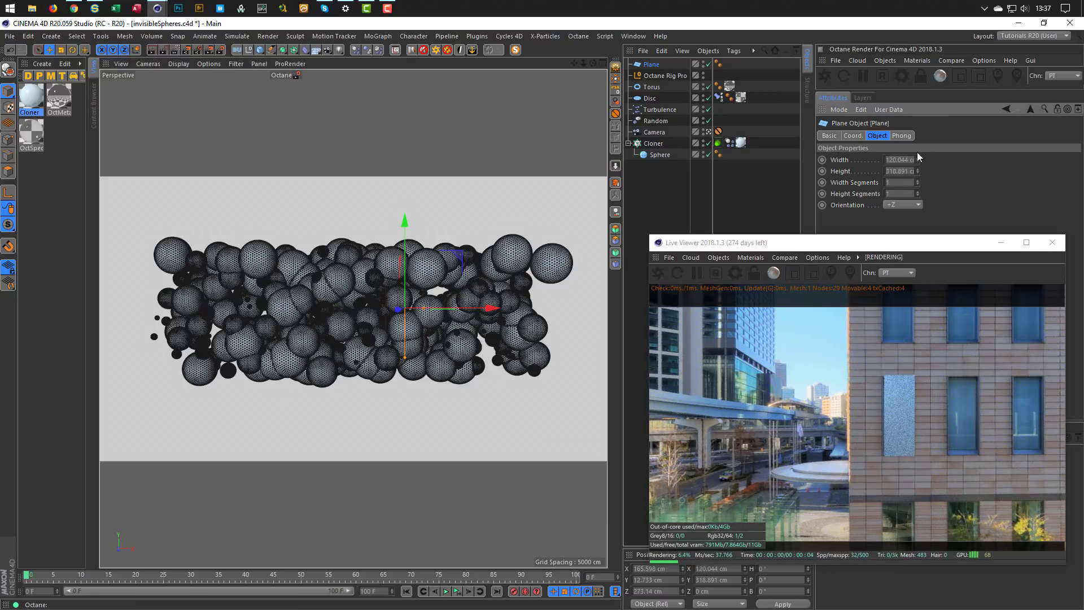
click(917, 158)
click(917, 157)
click(918, 158)
Step: Reduce the plane's height to about 288.9 cm so it matches the window opening
click(917, 173)
click(918, 173)
click(917, 173)
click(918, 172)
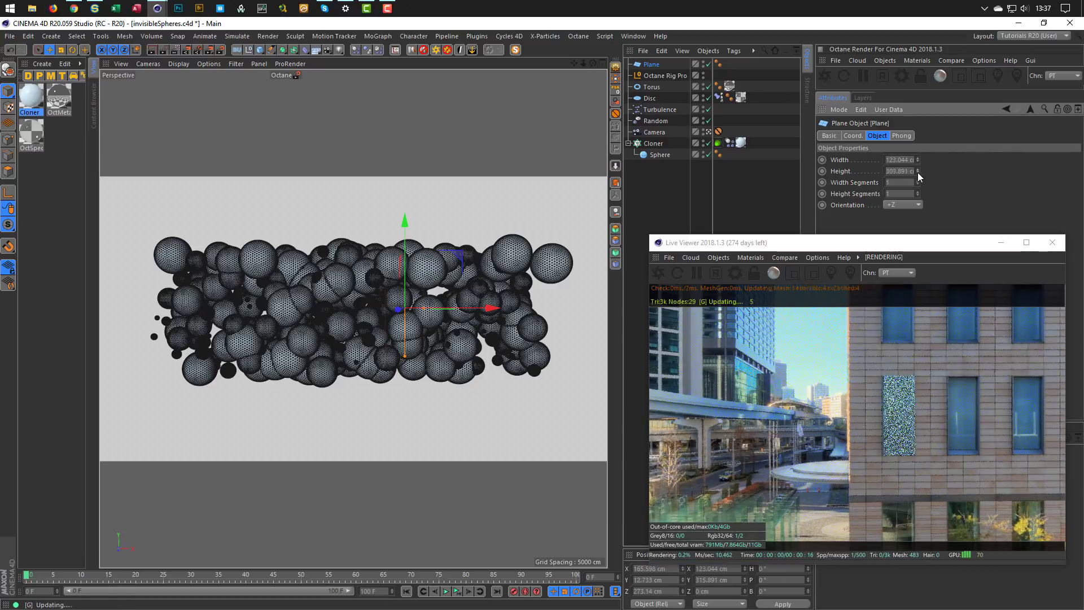
click(918, 172)
click(918, 172)
click(917, 173)
click(918, 173)
click(917, 172)
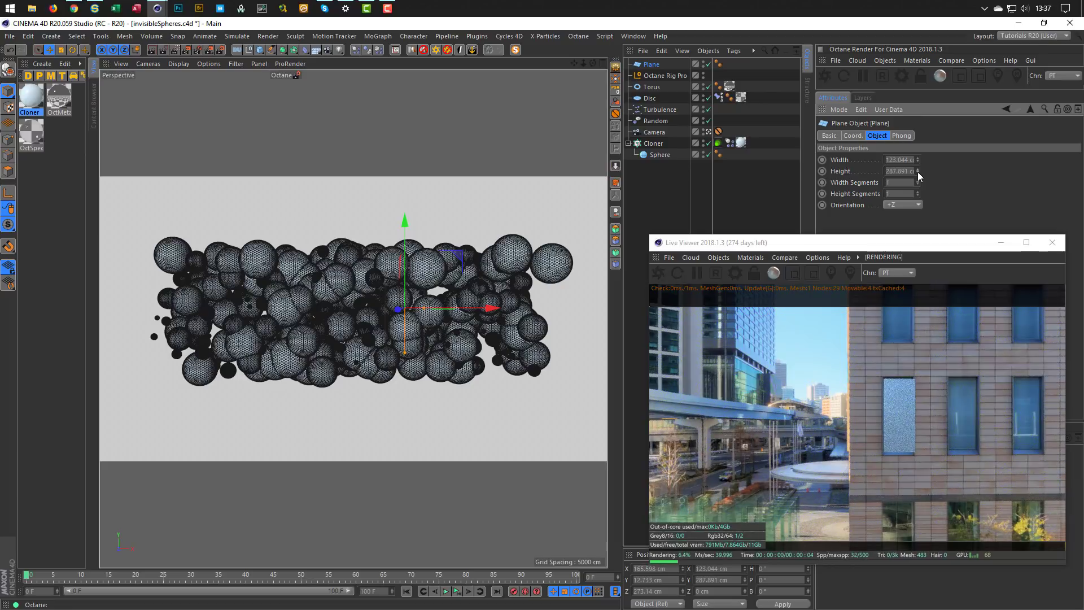
click(919, 169)
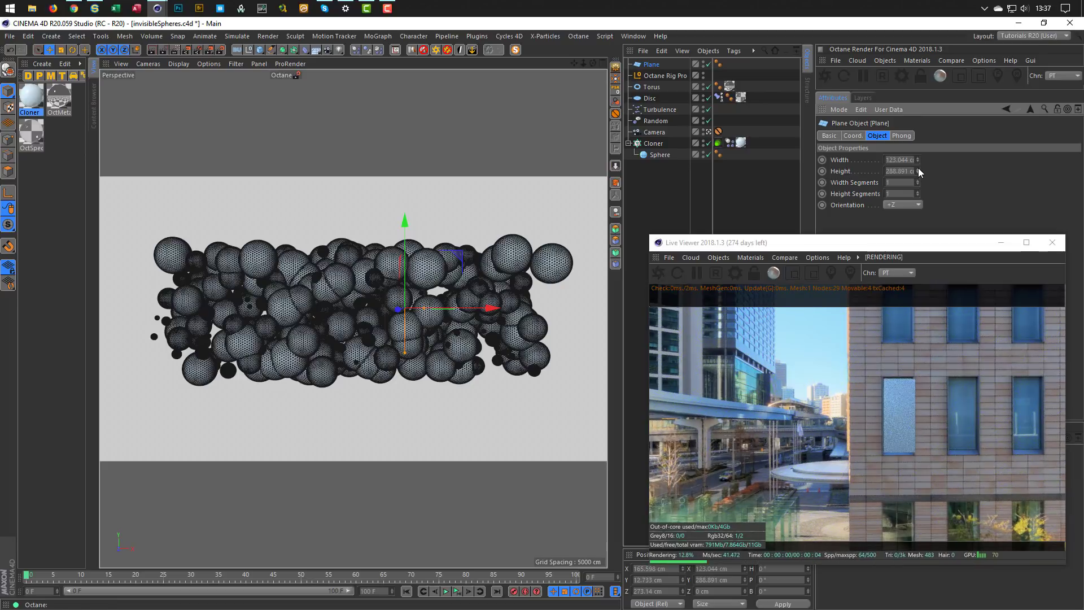
Step: Narrow the plane to about 114 cm and shift it along X to about 158.3 cm to align with the window
click(918, 161)
click(918, 161)
click(918, 162)
click(918, 162)
click(918, 162)
click(917, 161)
click(918, 161)
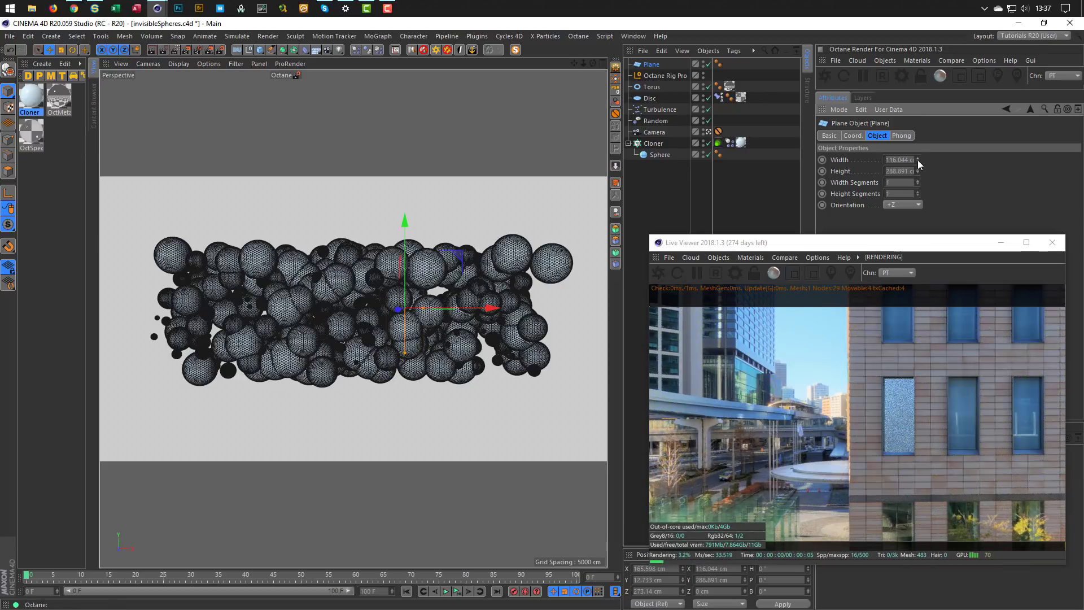
click(918, 161)
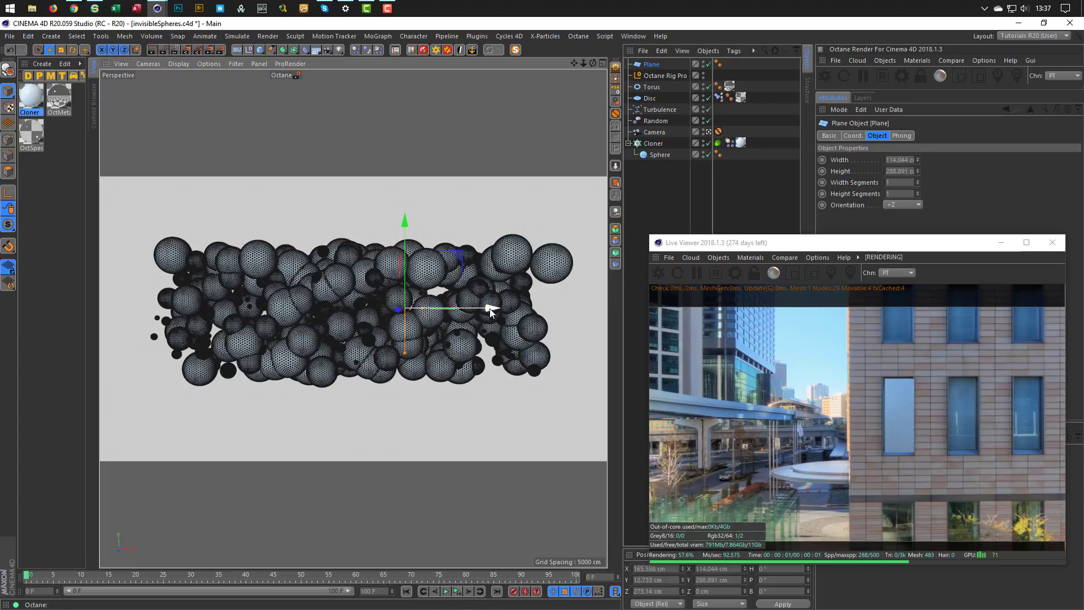
drag(491, 311, 488, 311)
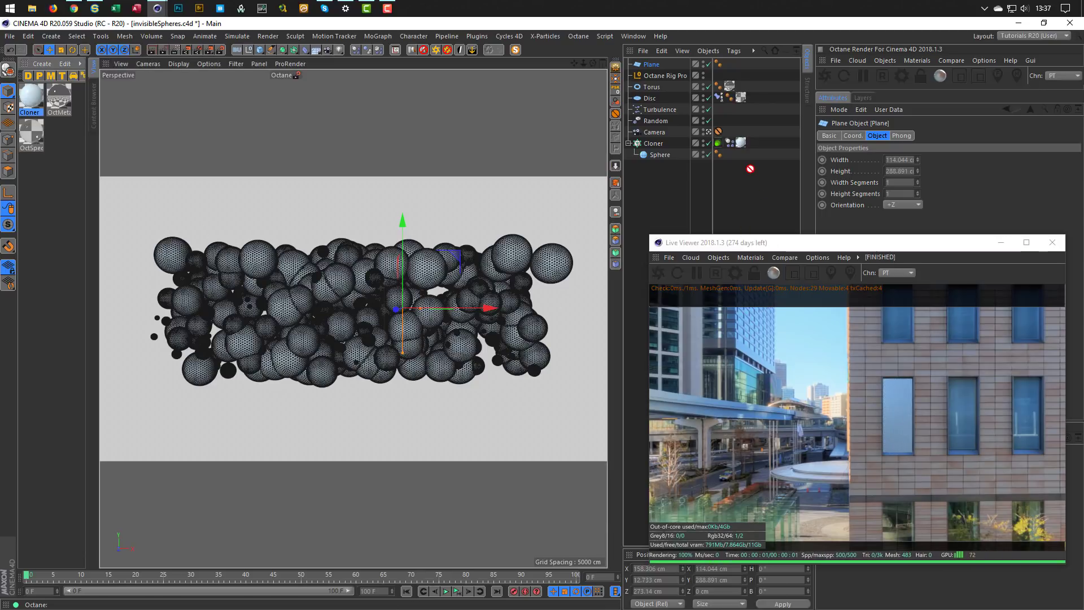
Step: Apply the OctSpecular material to the plane, and duplicate that material under the name Windows
drag(657, 65, 657, 65)
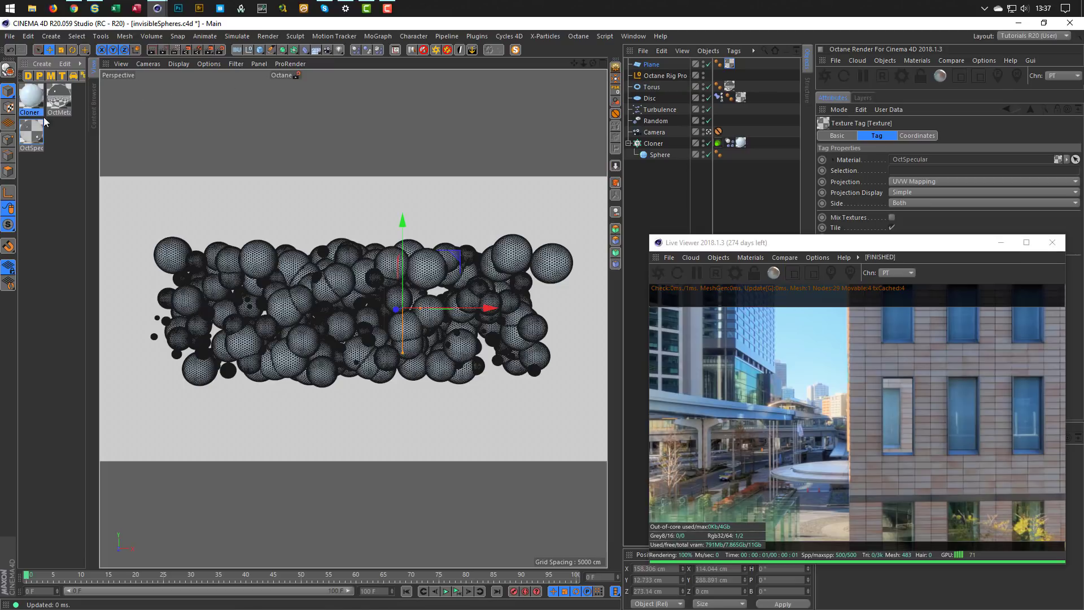
ctrl+drag(34, 134, 60, 210)
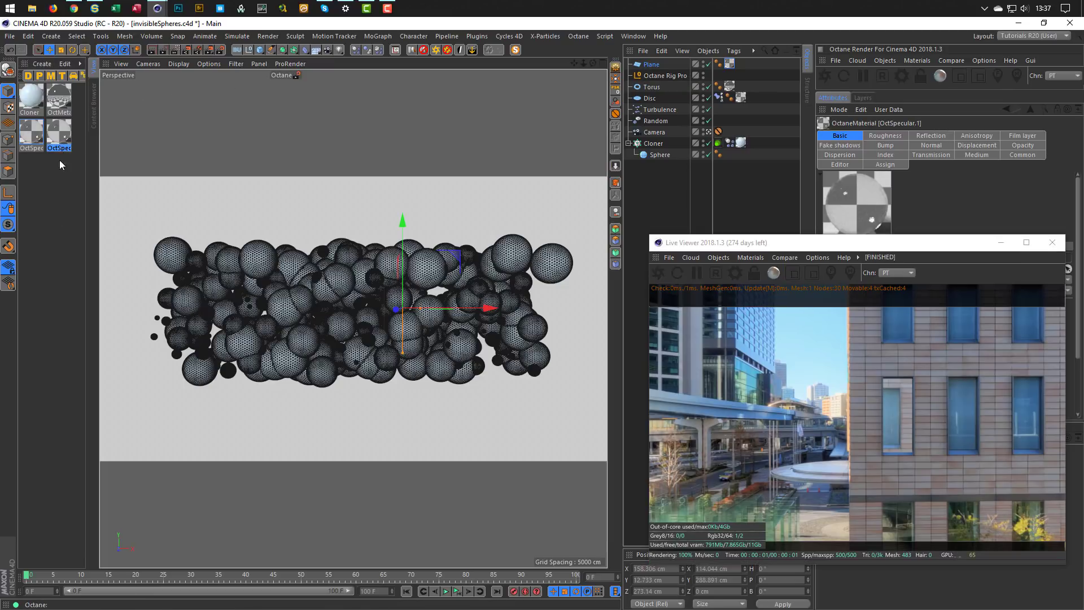
text(Wod)
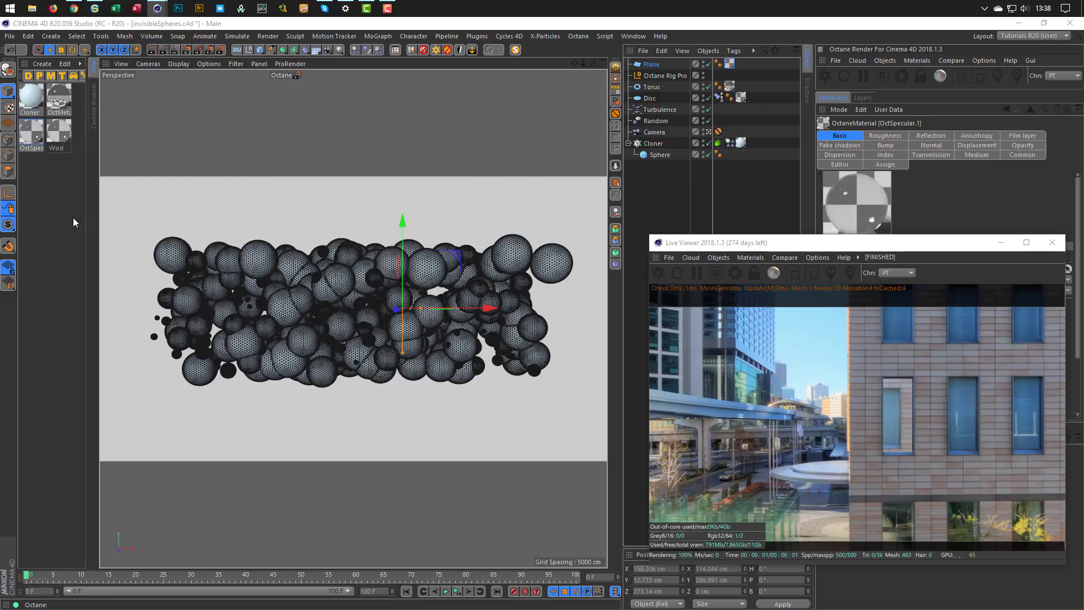
text(os)
key(BackSpace)
key(BackSpace)
key(BackSpace)
key(BackSpace)
key(BackSpace)
text(Windows)
key(Return)
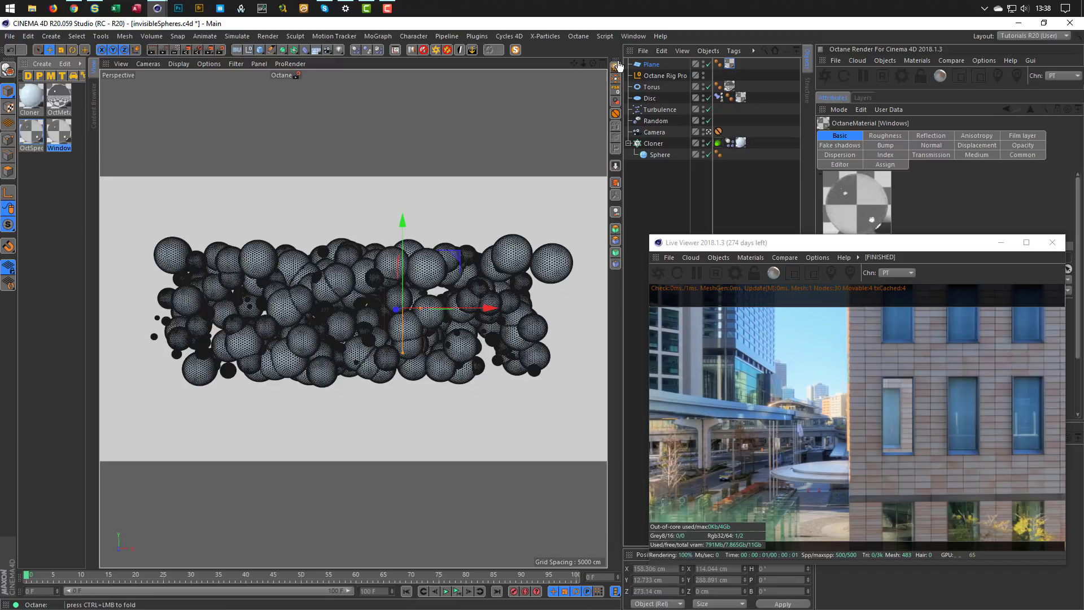
Step: Open the Windows material in the Octane Node Editor and connect a Float texture to its Opacity
click(918, 62)
click(921, 79)
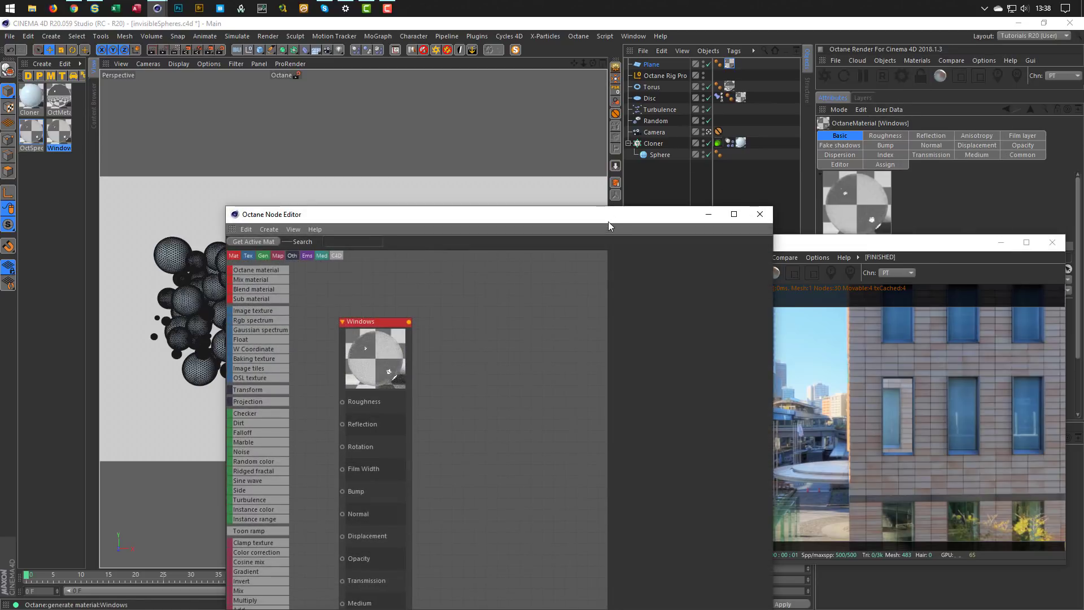
drag(608, 226, 429, 121)
middle_drag(190, 268, 337, 213)
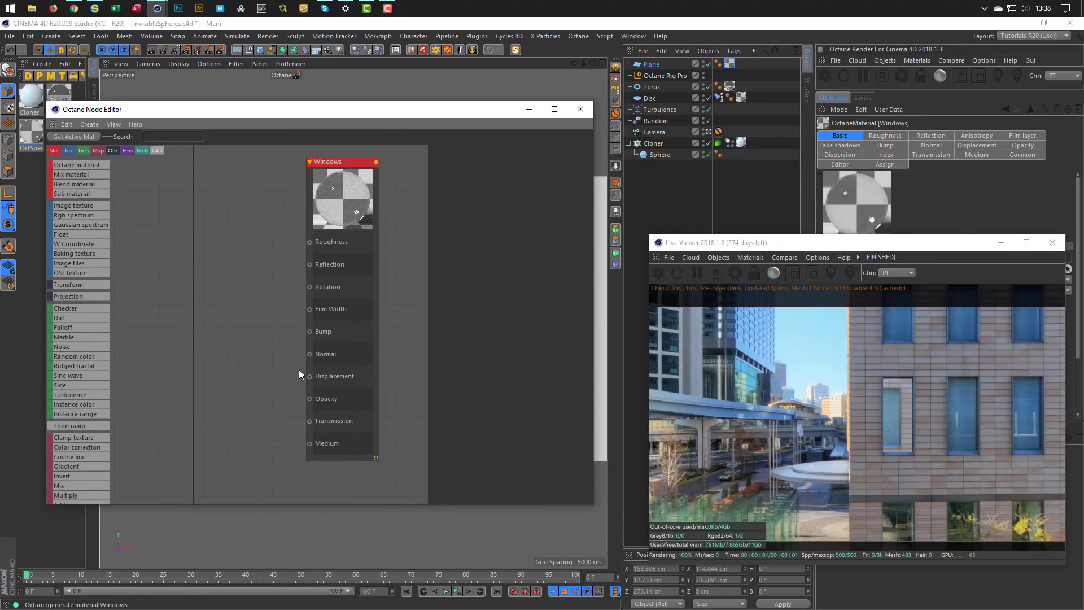
drag(242, 308, 310, 399)
drag(242, 396, 251, 402)
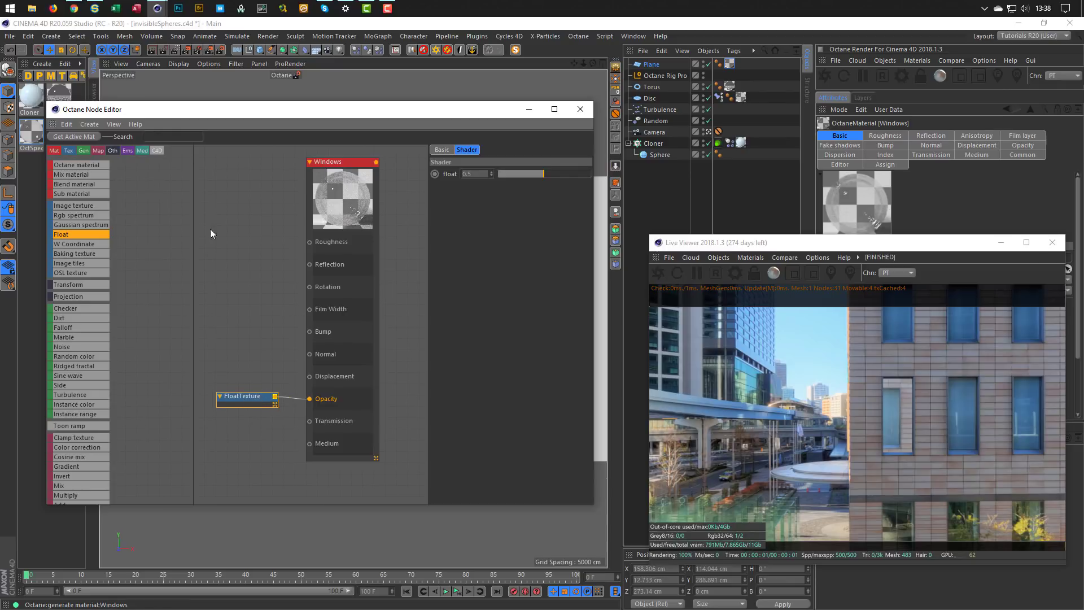
Step: Assign the Windows material to the plane and lower its opacity float to about 0.32
drag(130, 104, 730, 64)
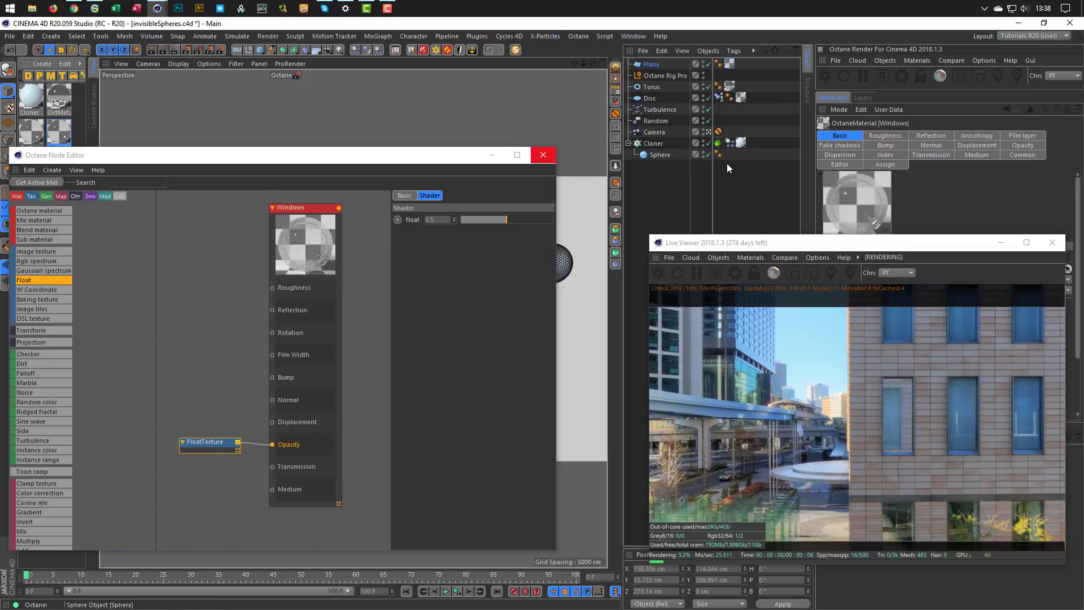
click(219, 444)
mouse_move(508, 219)
mouse_down()
mouse_move(527, 221)
mouse_move(490, 225)
mouse_up()
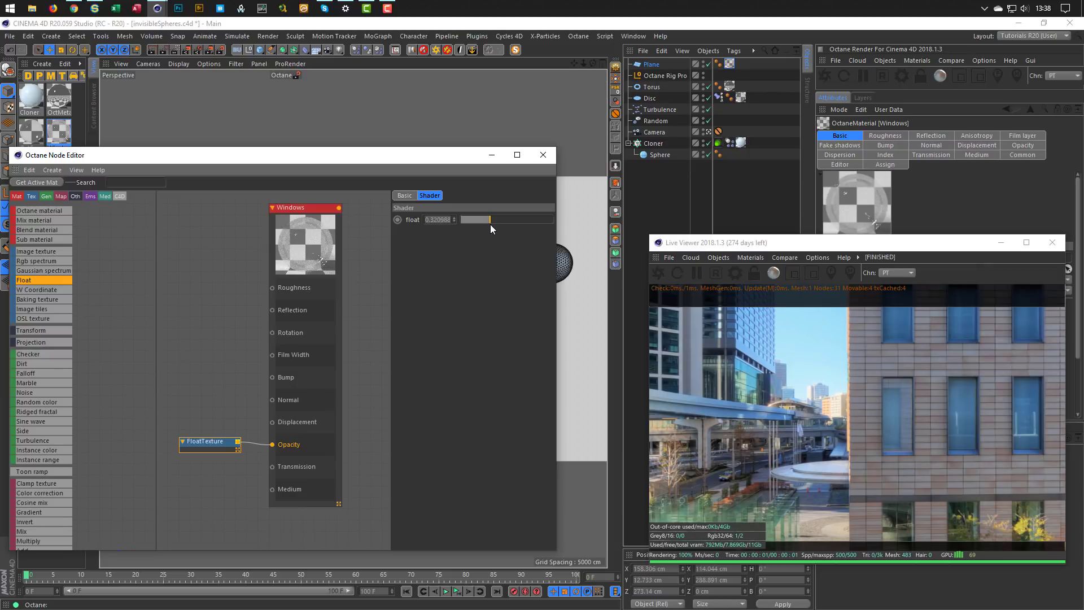
Step: Try to give the plane thickness by placing it under a Py-Extrude Generator
click(653, 65)
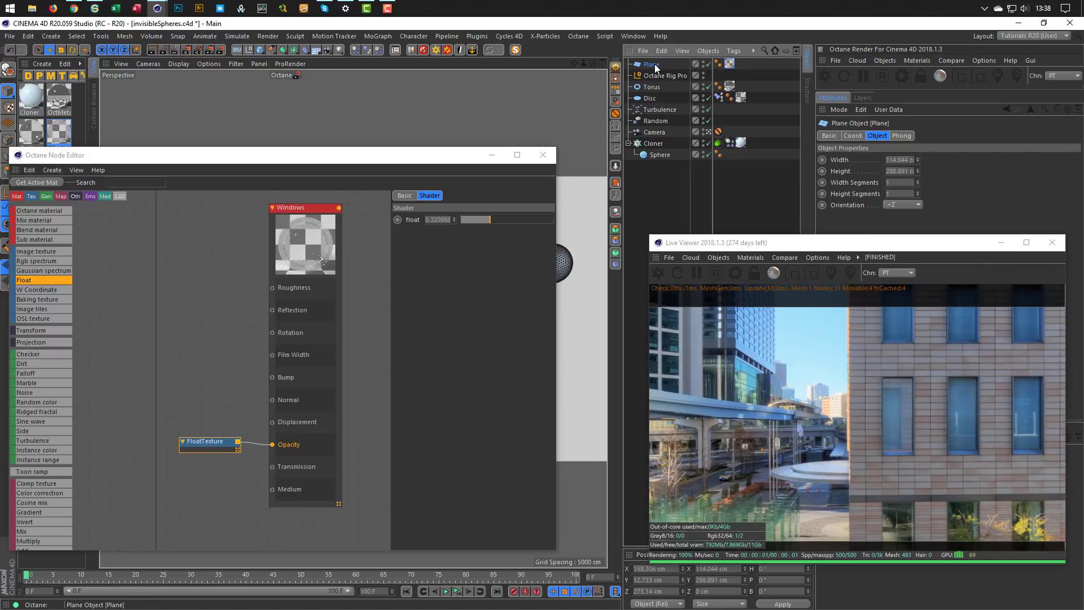
alt+click(615, 230)
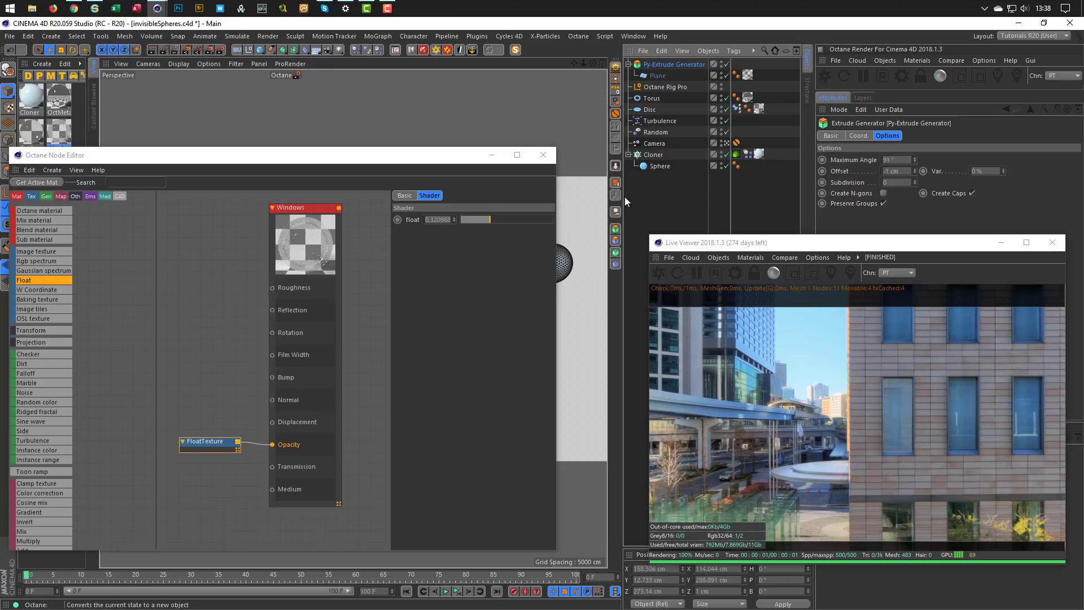
click(617, 213)
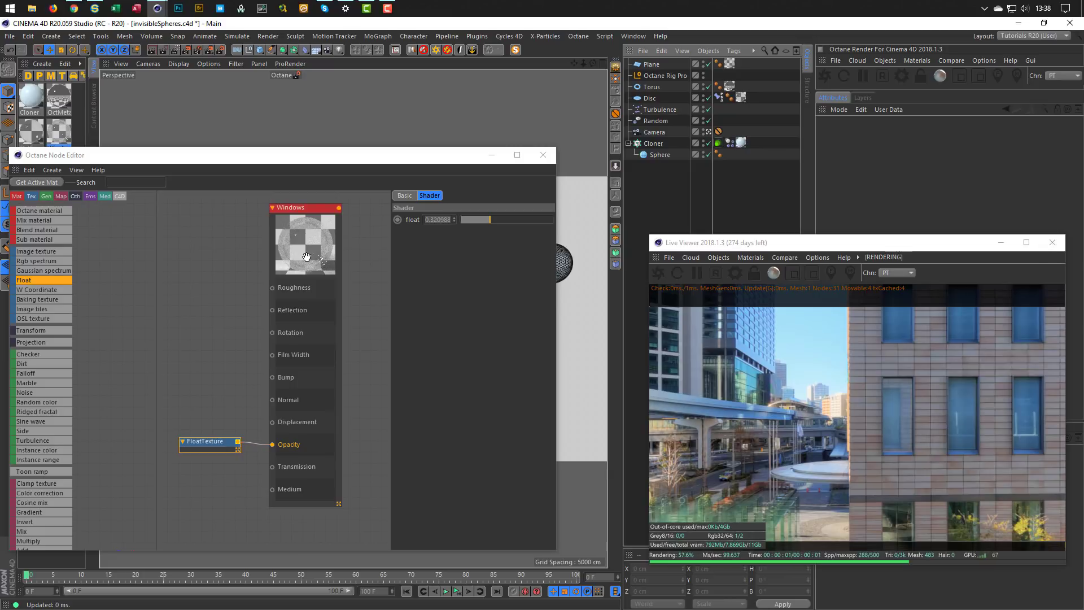
Step: Set the refraction index of the Windows material to about 1.31
click(304, 213)
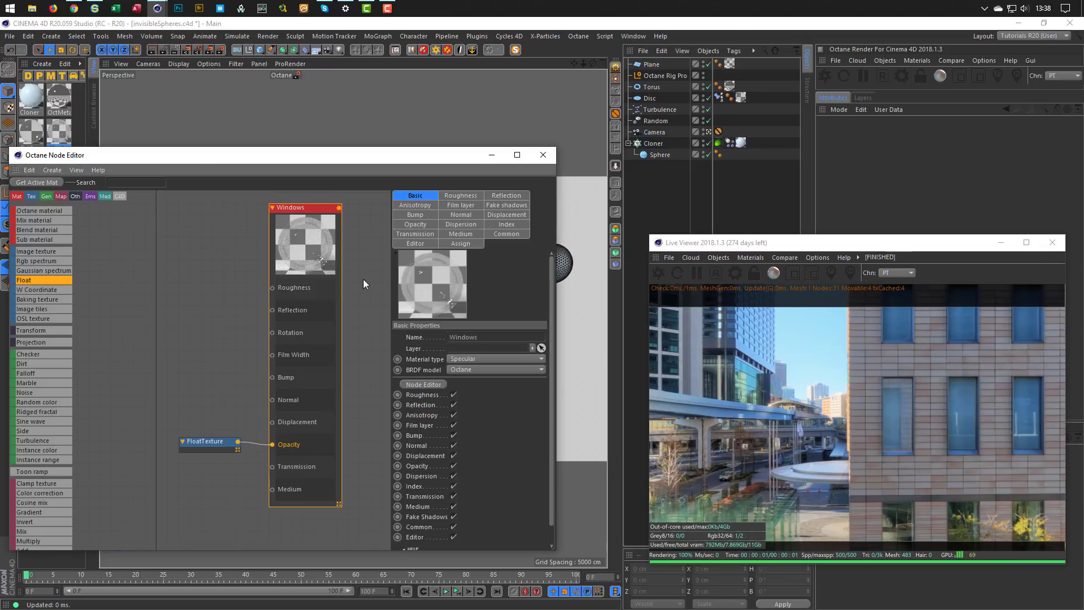
click(489, 224)
drag(466, 338, 466, 337)
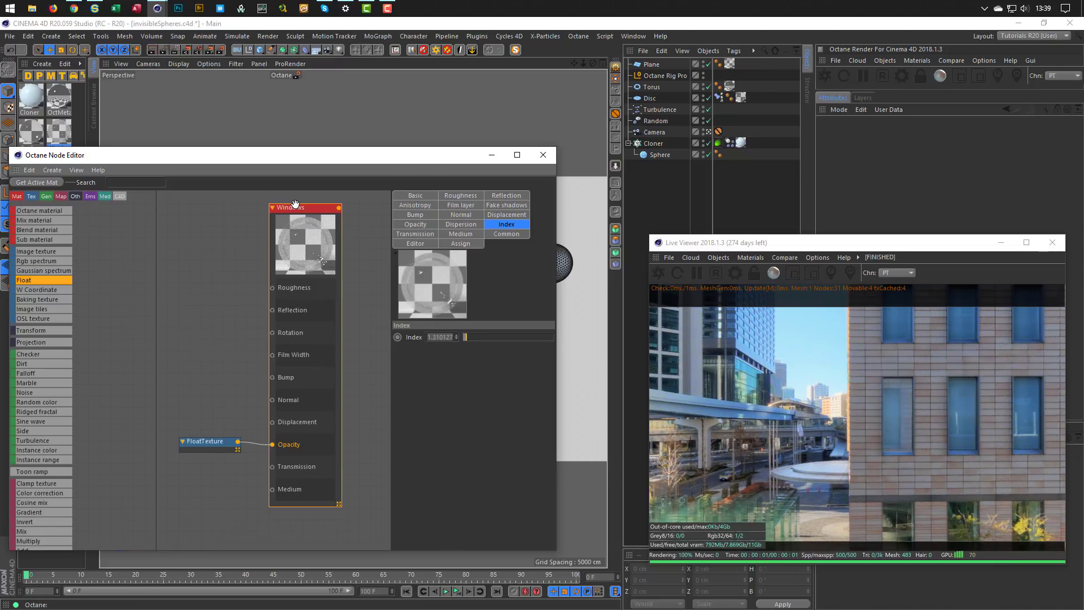
drag(306, 154, 309, 169)
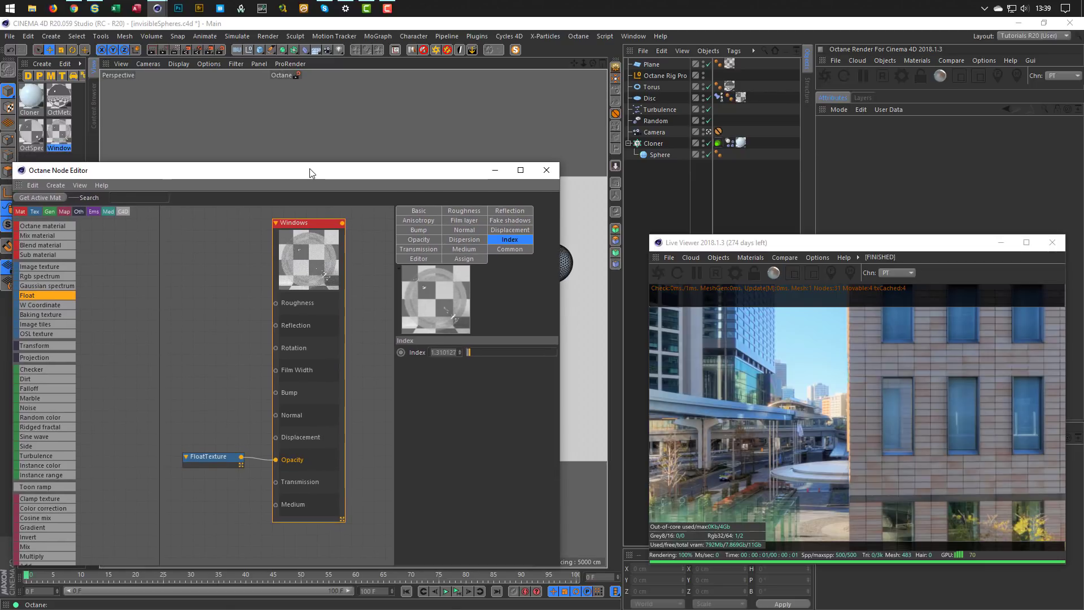
Step: Replace the plane's material with OctMetal so it reflects the hidden spheres
click(60, 97)
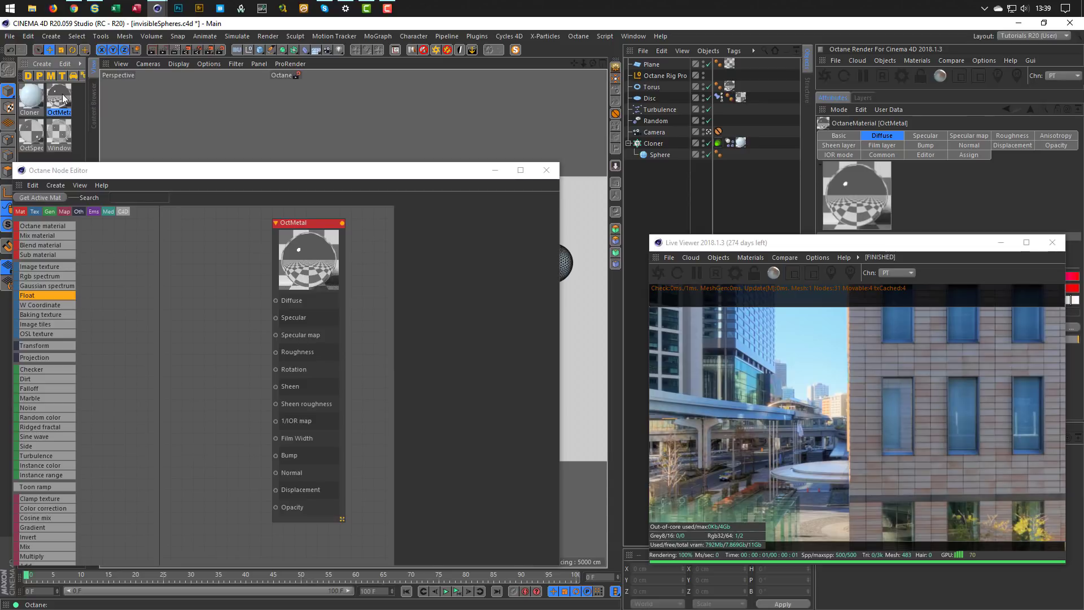
drag(62, 95, 678, 121)
drag(731, 69, 730, 65)
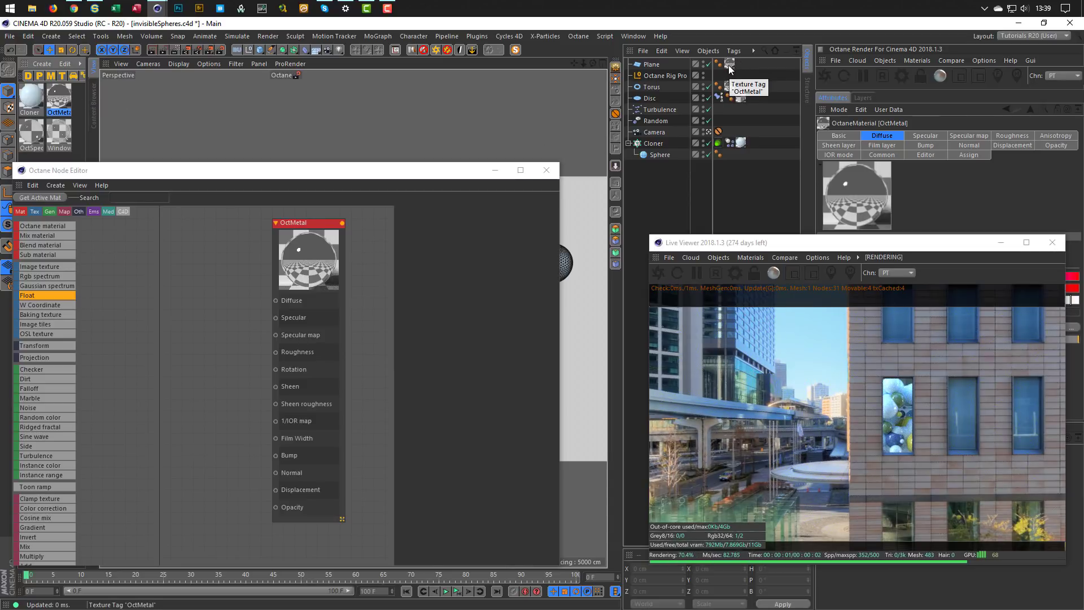
Step: Close the Octane Node Editor and delete the unused Windows material
click(58, 132)
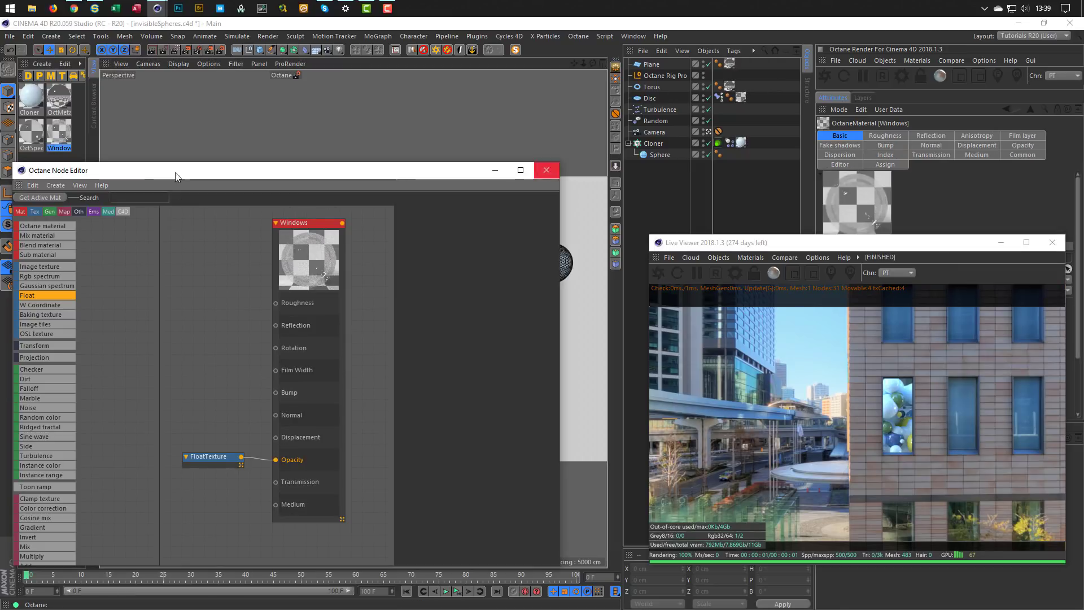
click(546, 171)
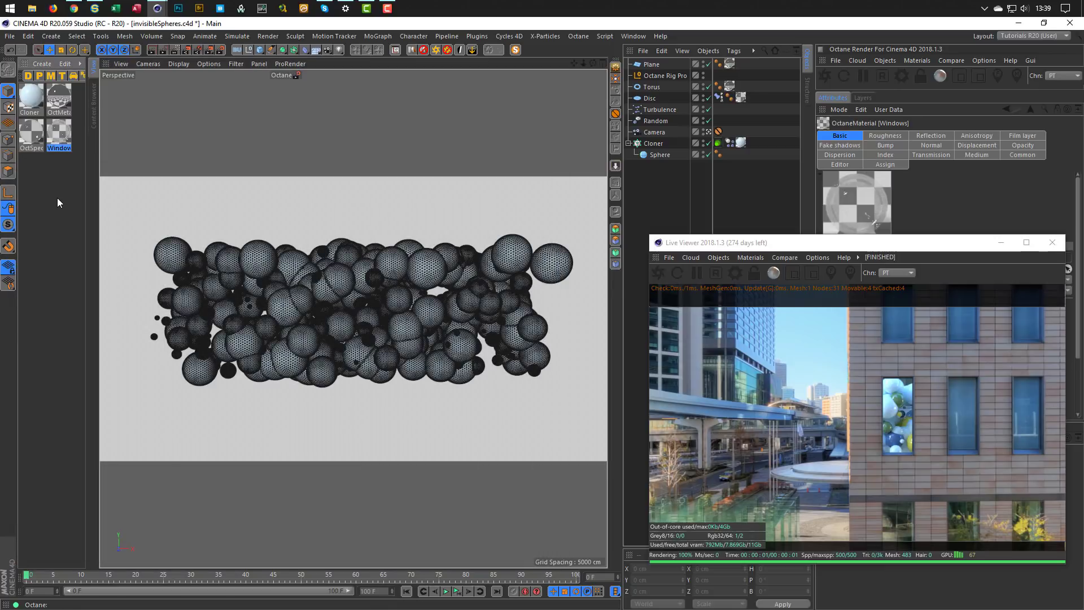
key(Delete)
Step: Duplicate the OctMetal material, name the copy Window and assign it to the plane
click(60, 98)
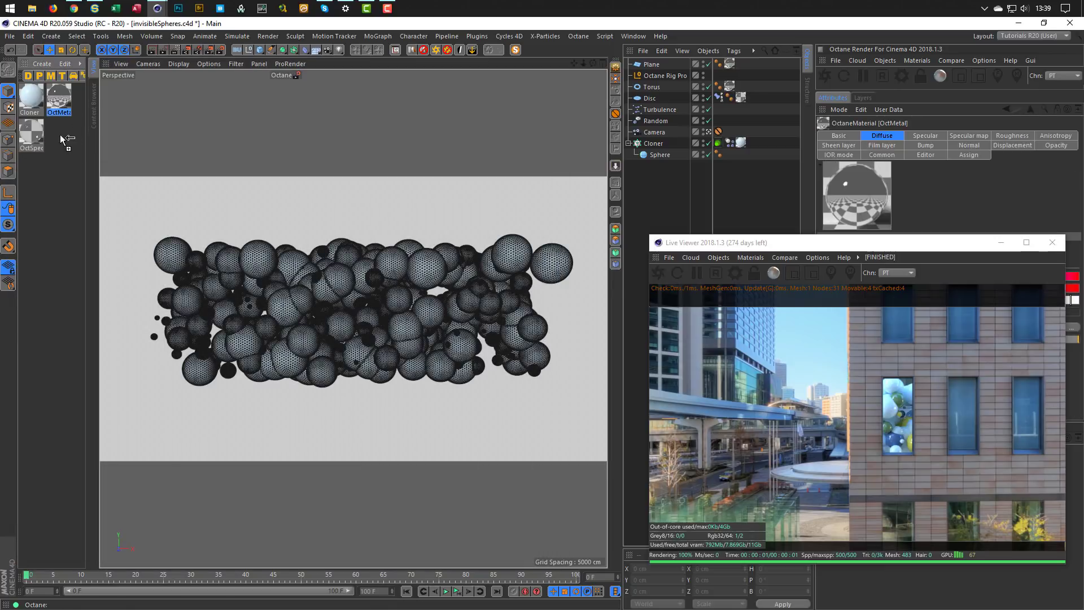
ctrl+drag(59, 135, 62, 150)
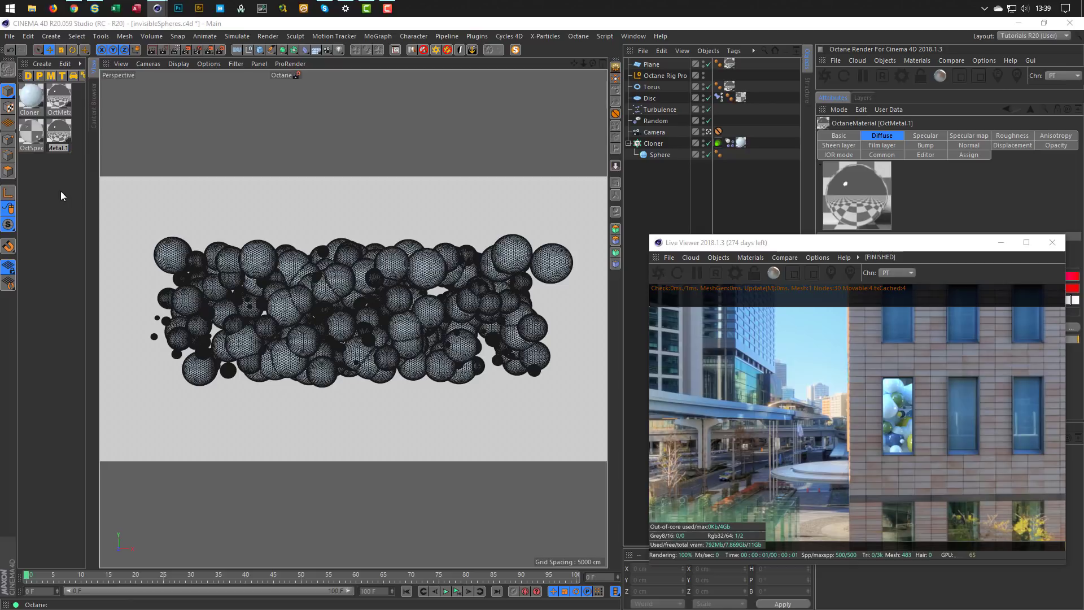
text(Window)
key(Return)
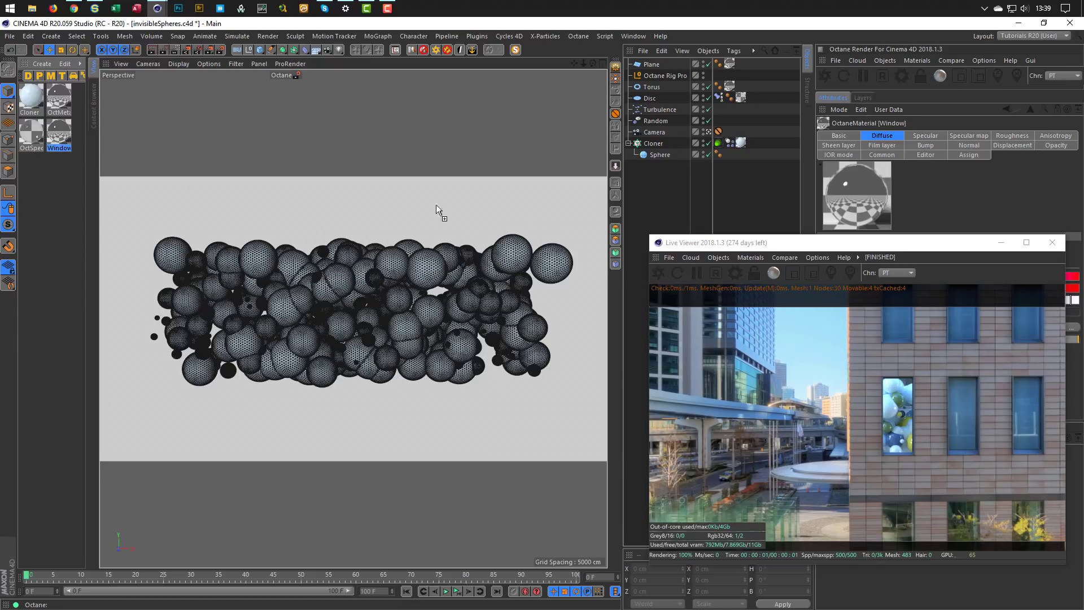
drag(740, 75, 731, 66)
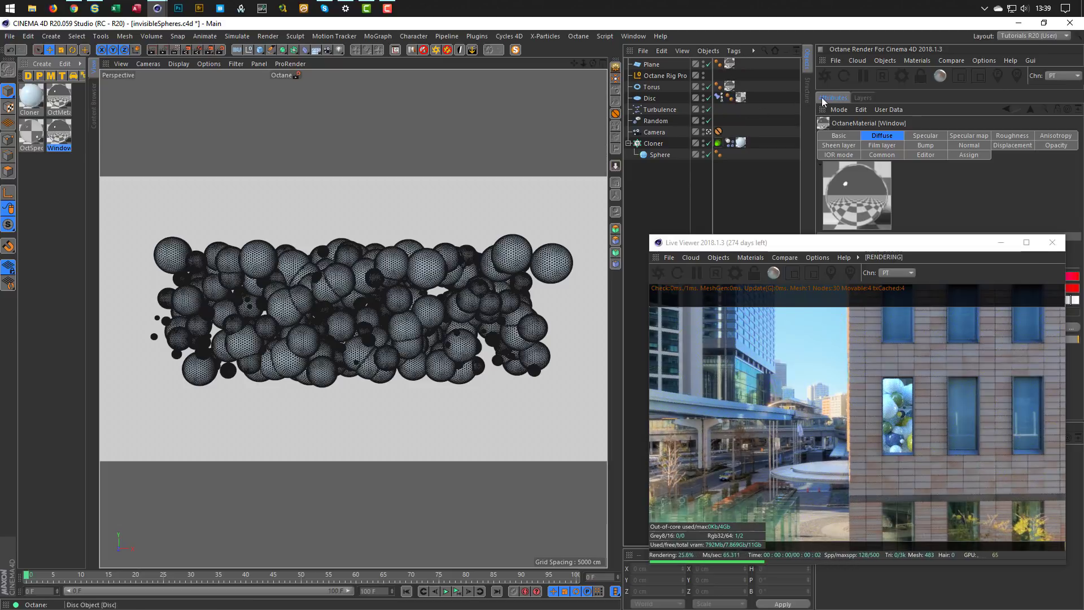
Step: Add a Float texture to the Window material's node graph and connect it to Opacity
click(927, 61)
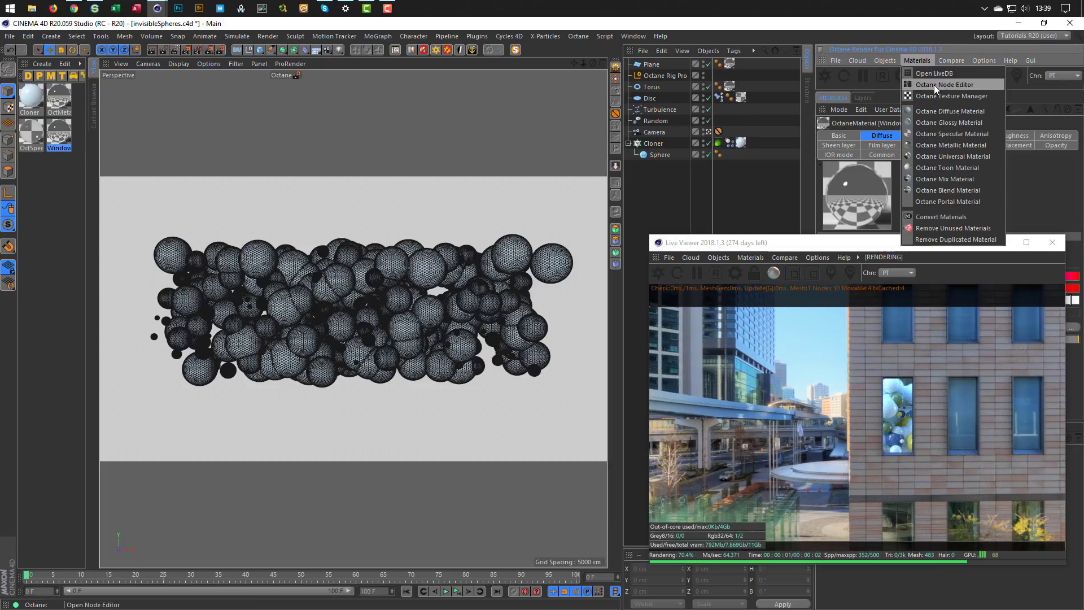
click(934, 84)
drag(532, 218, 384, 158)
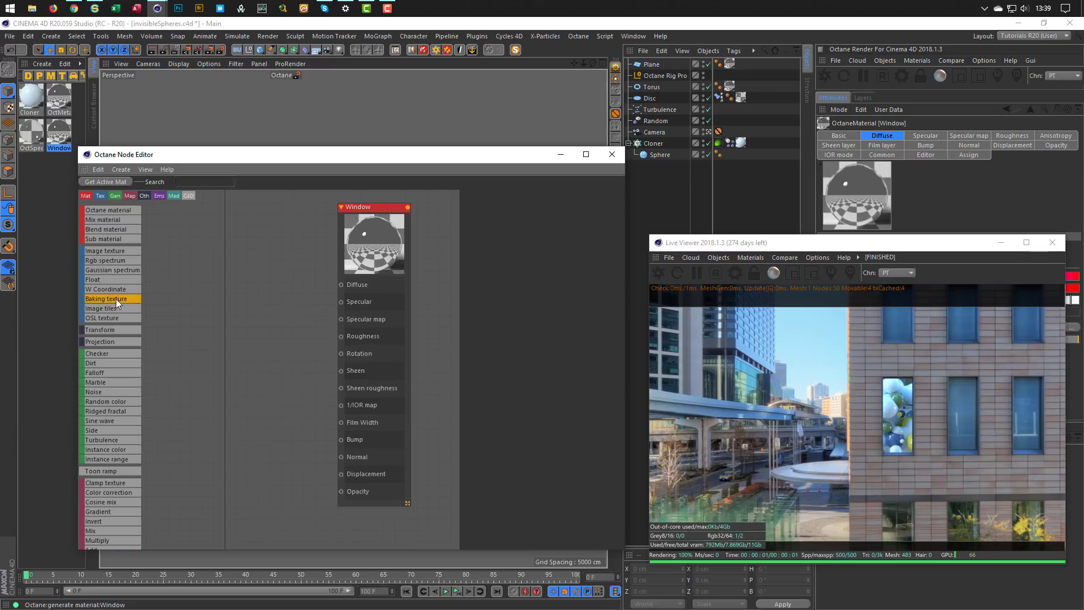
drag(275, 441, 277, 447)
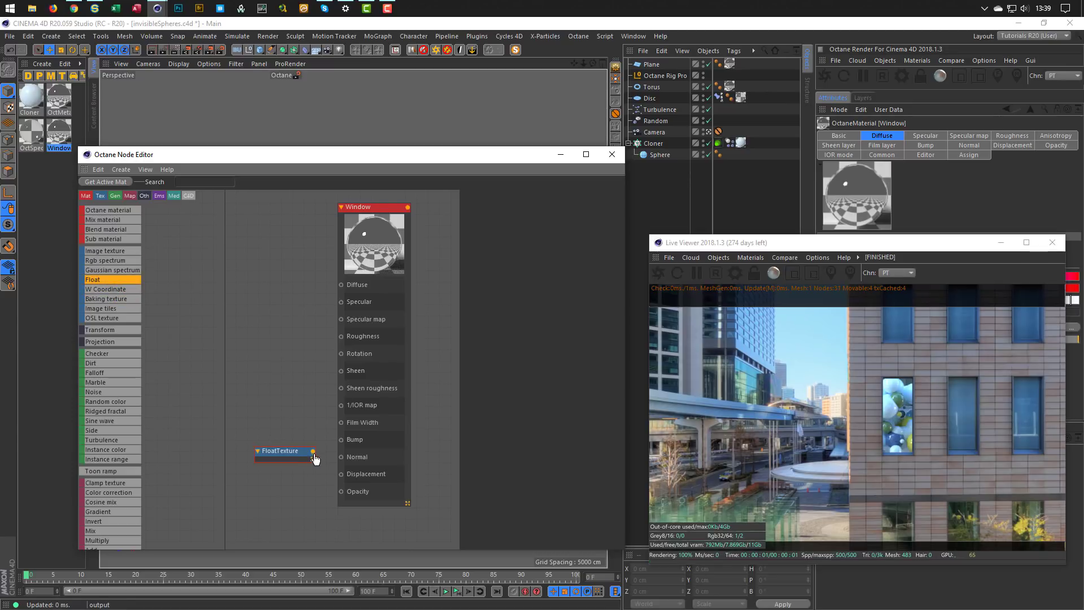
drag(325, 495, 341, 492)
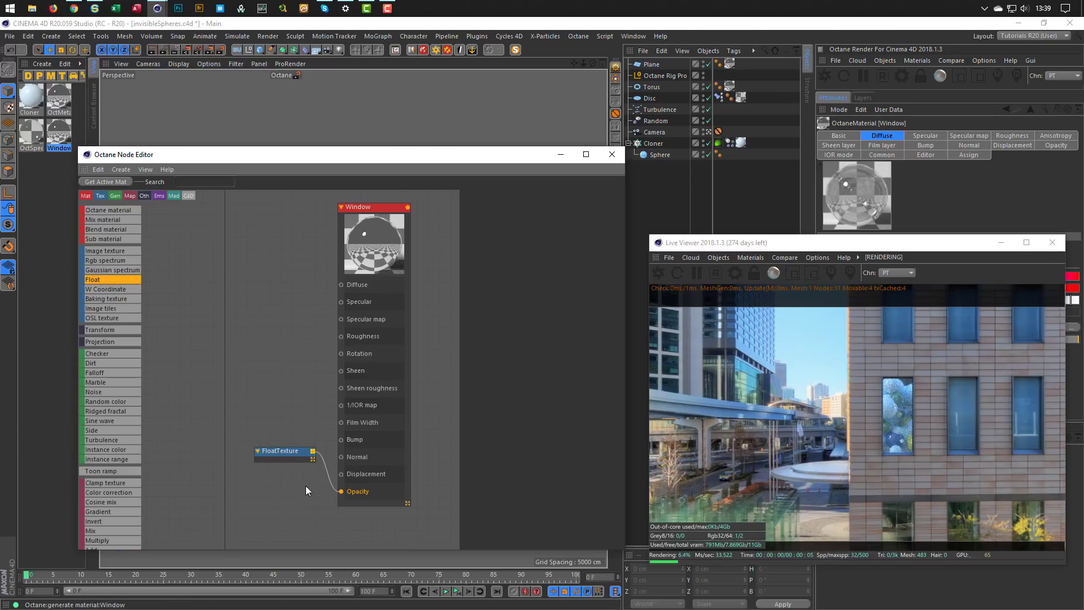
Step: Set the Float texture driving the Window material's opacity to about 0.23 and close the Octane Node Editor
drag(292, 458, 278, 477)
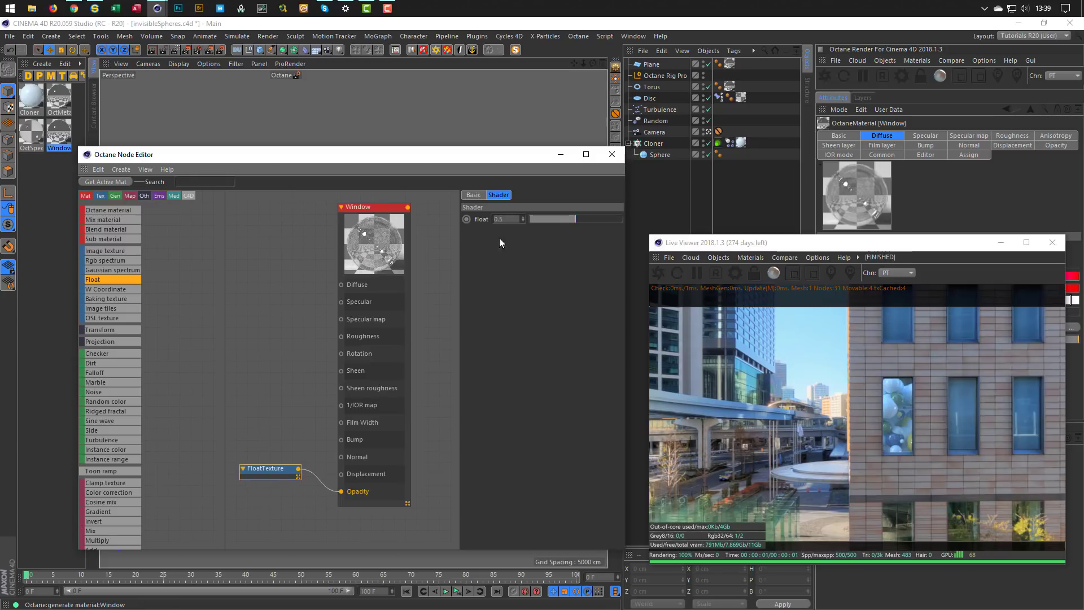
mouse_move(561, 218)
mouse_down()
mouse_move(602, 225)
mouse_move(534, 225)
mouse_move(551, 226)
mouse_up()
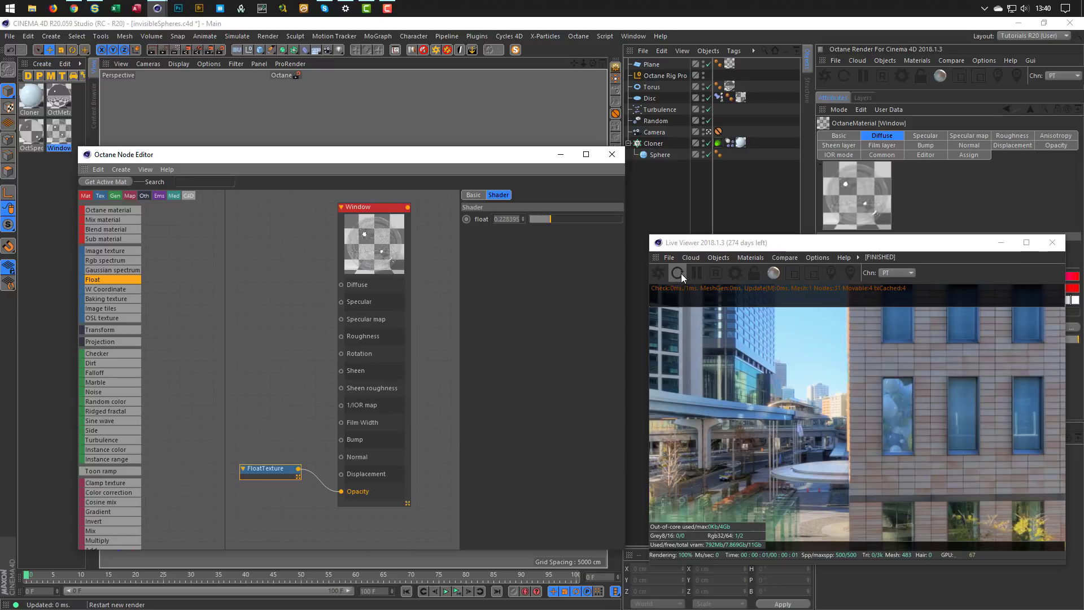
click(618, 155)
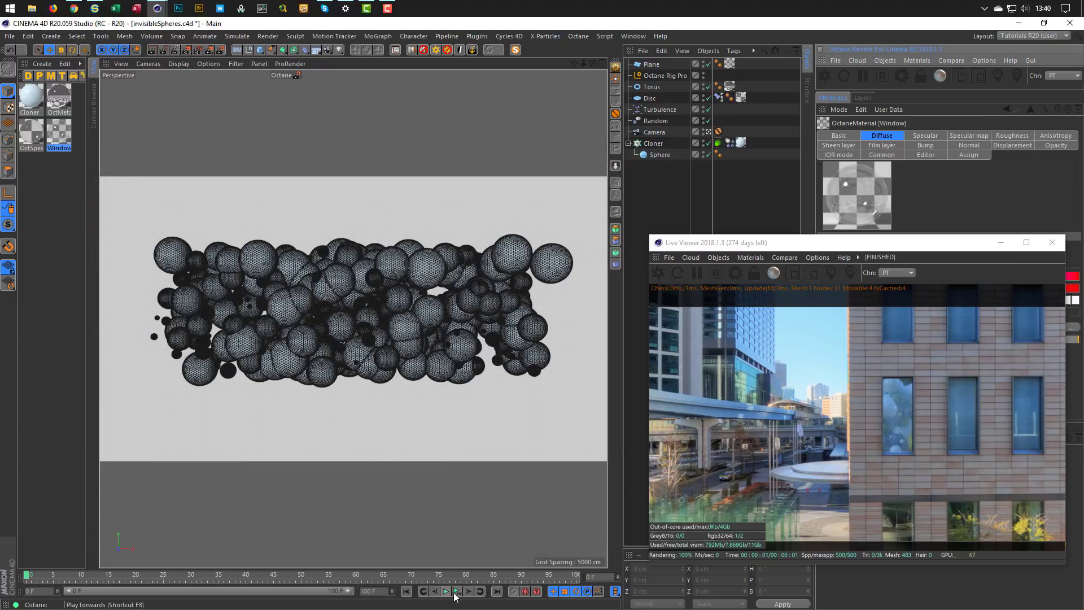
Step: Preview the animated sphere reflection in the window, and close the Live Viewer with the timeline back at frame 0
click(458, 592)
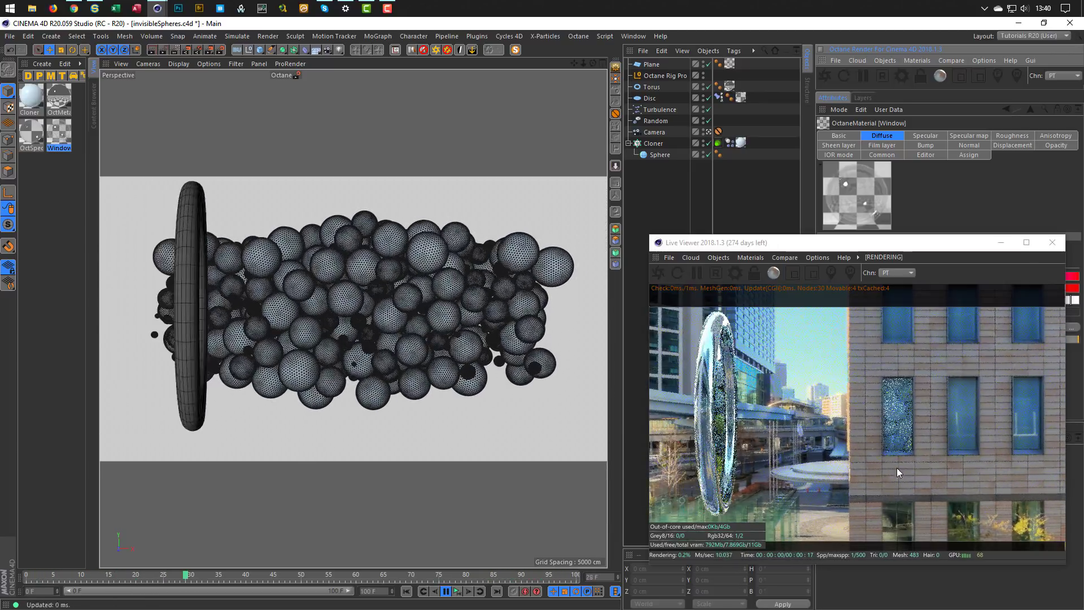
click(446, 595)
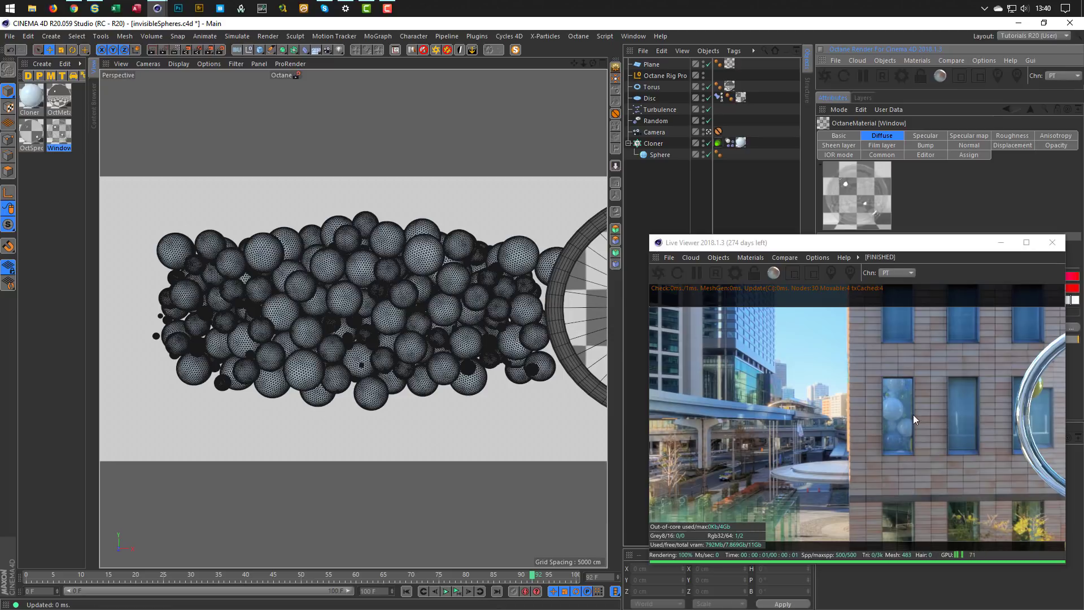
drag(962, 246, 906, 236)
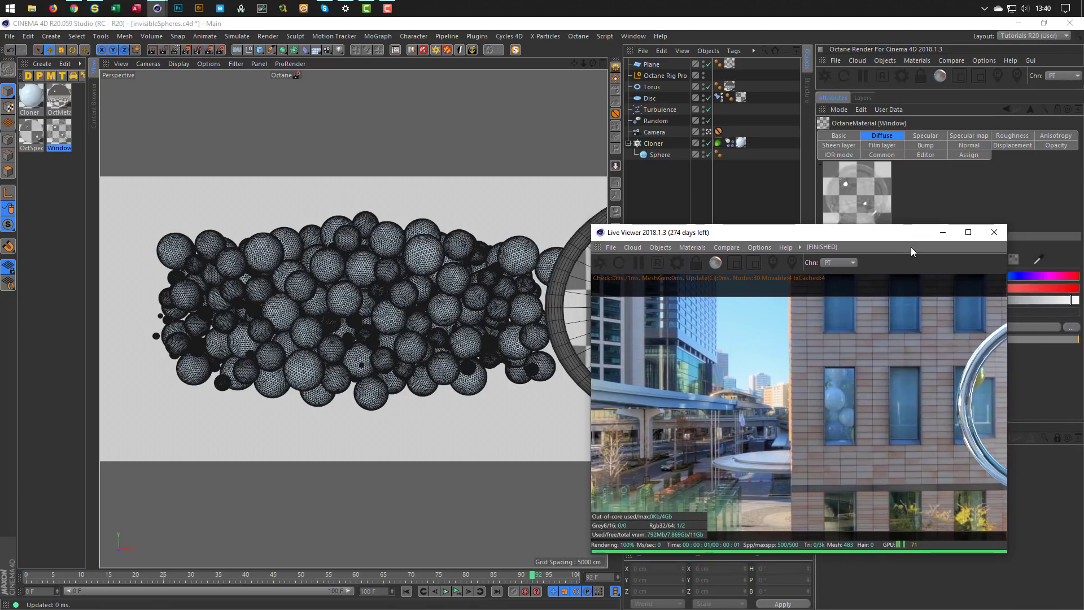
click(993, 235)
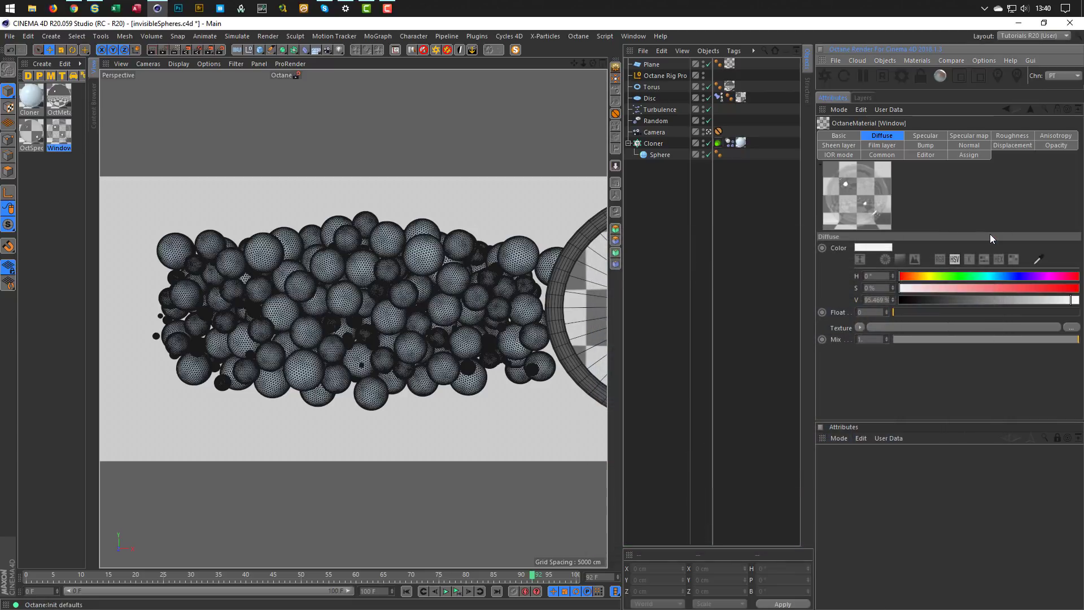
click(406, 591)
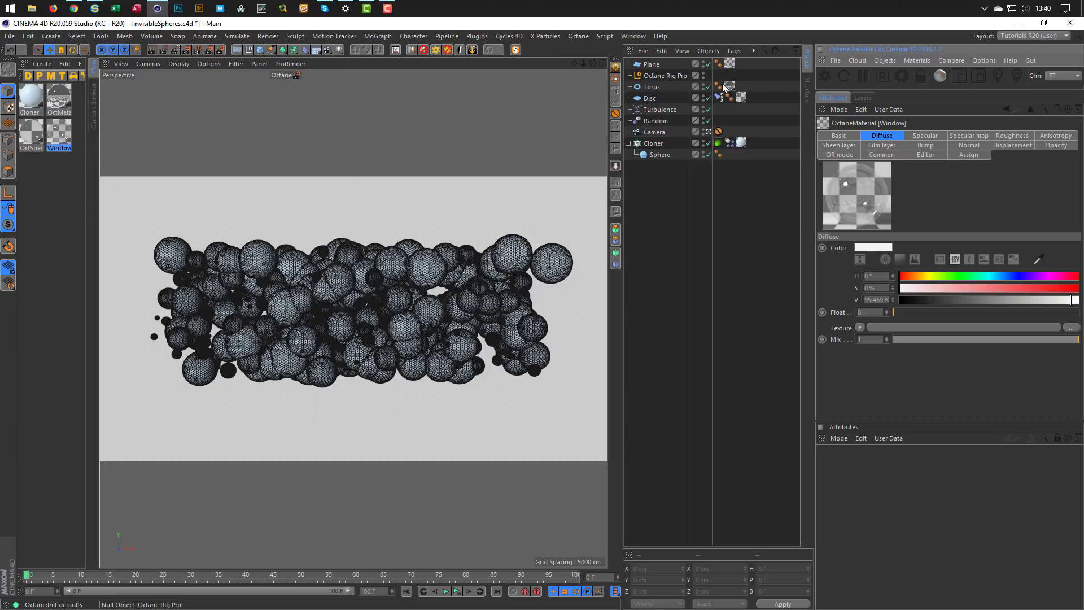
Step: Disable the plane and strip out all materials along with the Cloner's Octane object tag
click(709, 65)
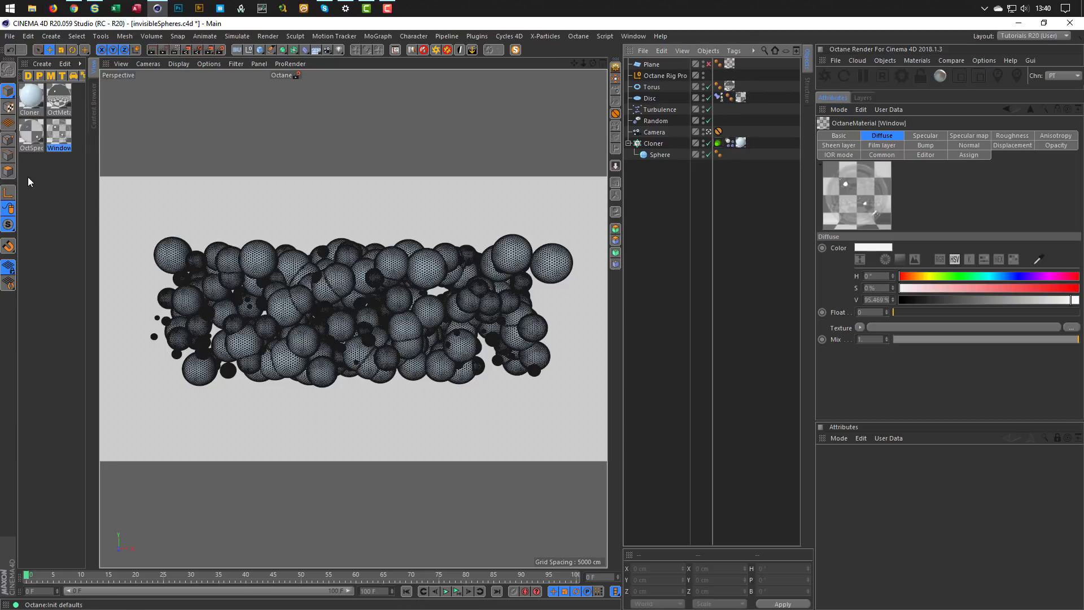
drag(28, 178, 60, 97)
key(Delete)
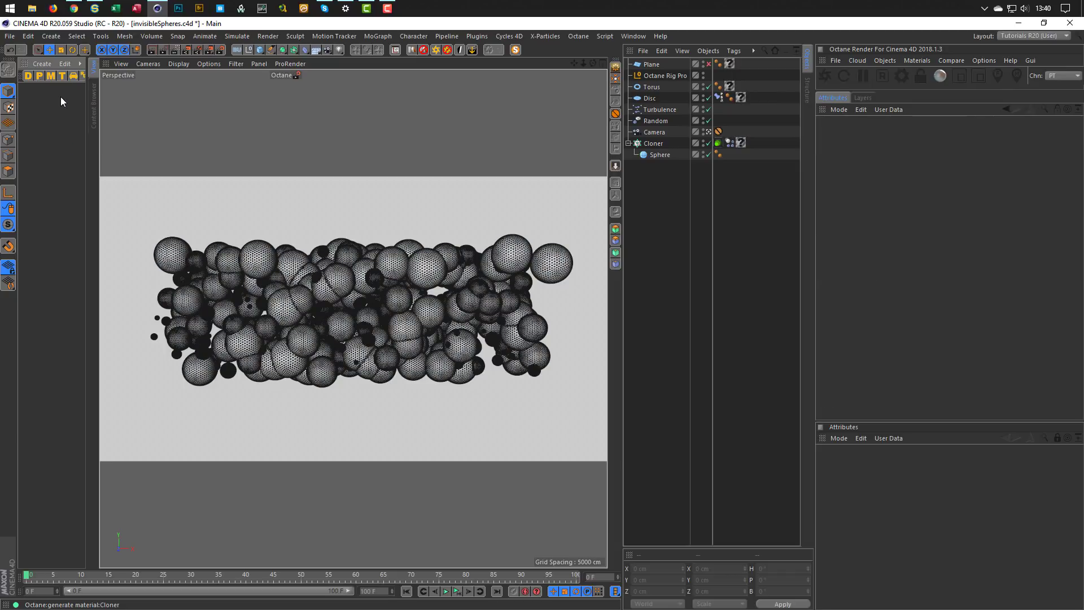
click(719, 142)
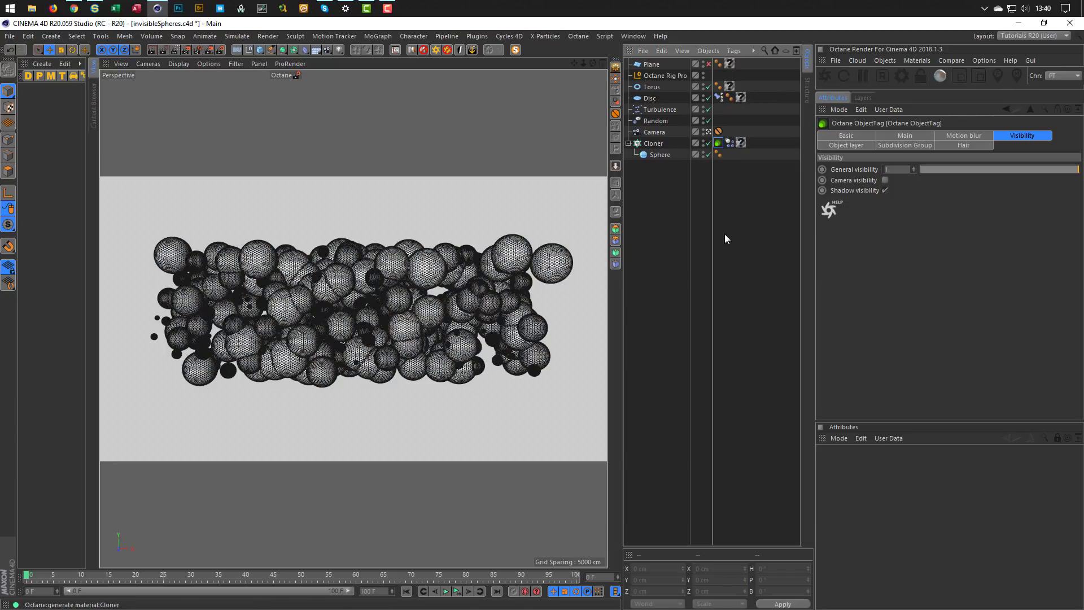
key(Delete)
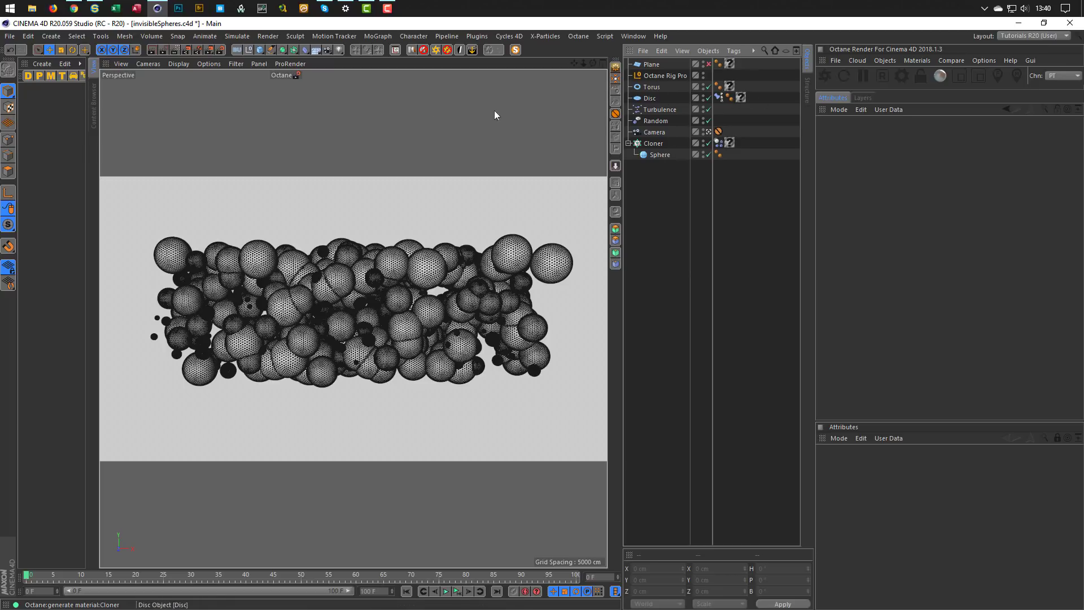
double_click(48, 118)
double_click(35, 92)
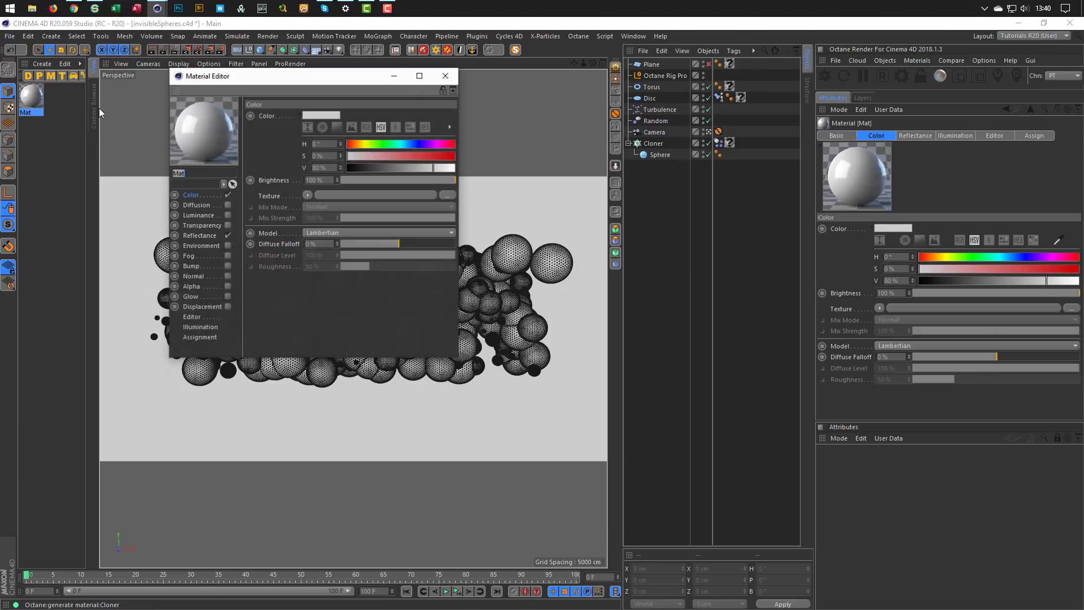
drag(360, 74, 684, 202)
Step: Make Low GI the active render setting and delete the Octane Rig Pro object
click(284, 75)
click(329, 115)
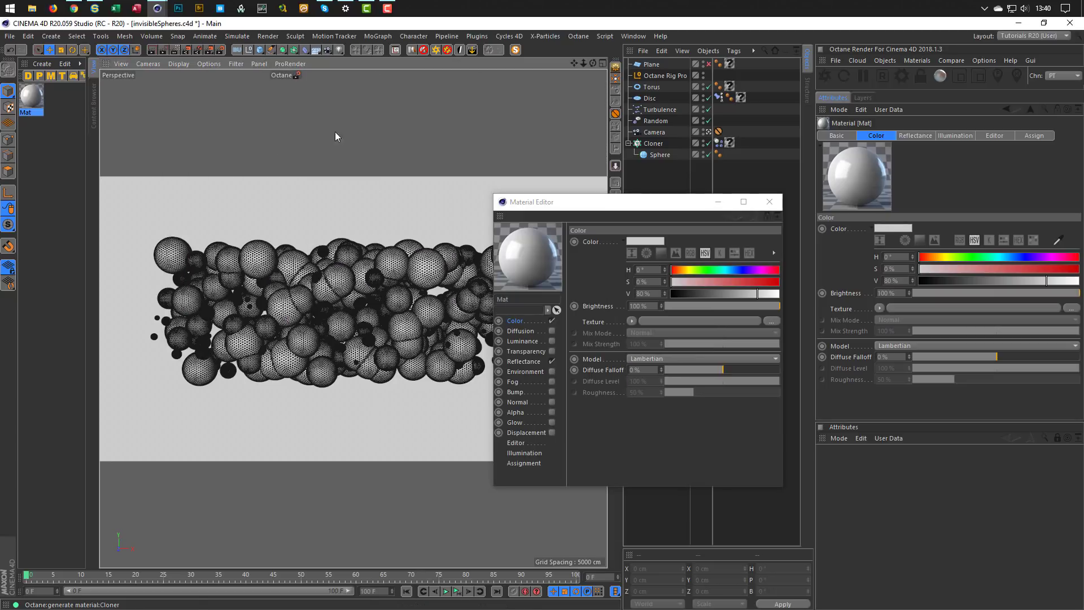
drag(554, 201, 363, 195)
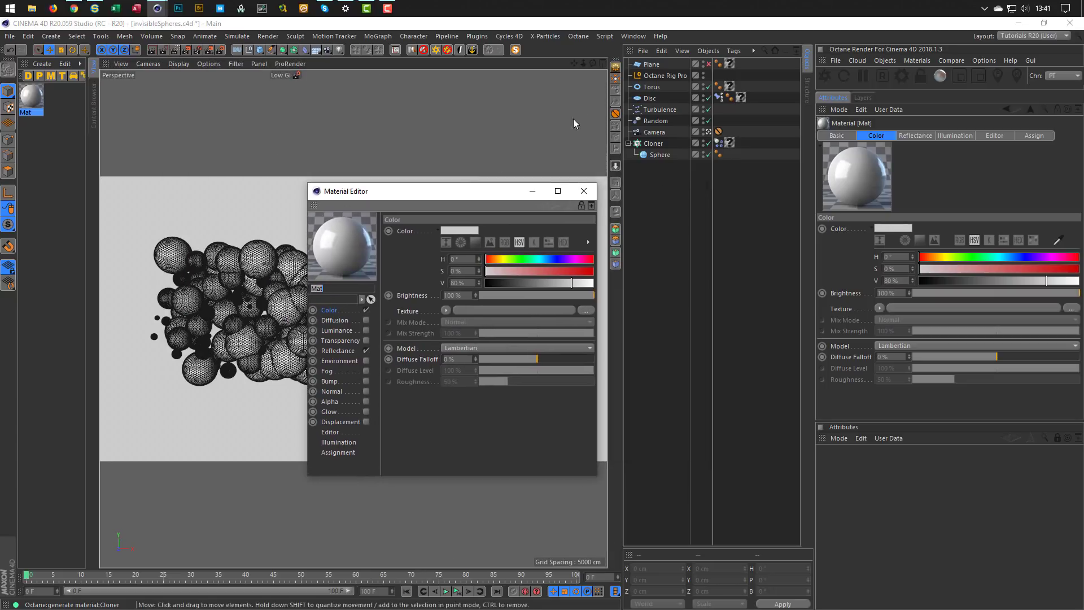
click(663, 76)
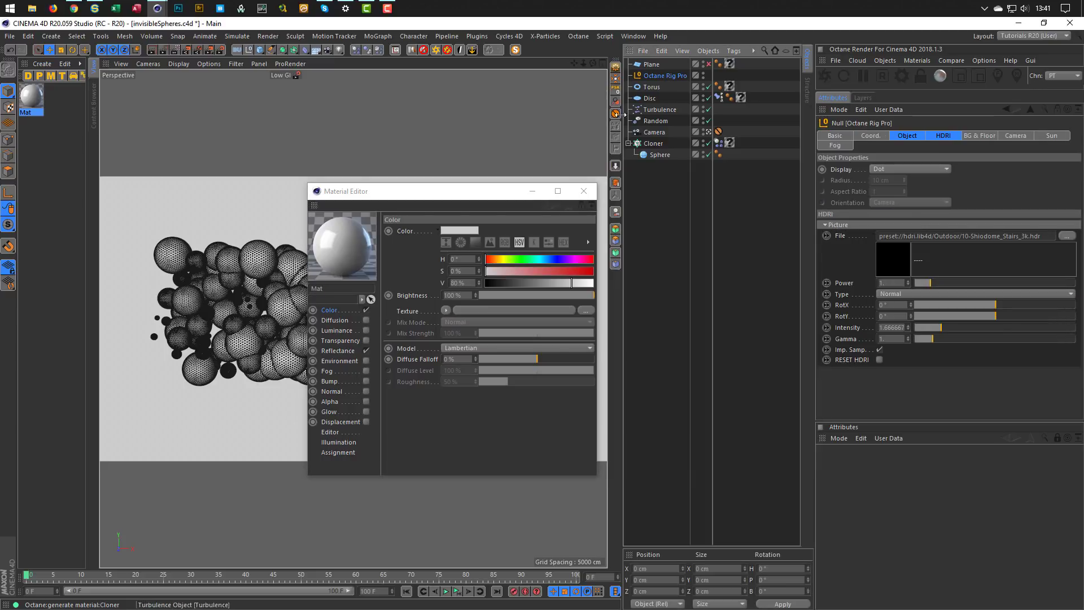
click(447, 51)
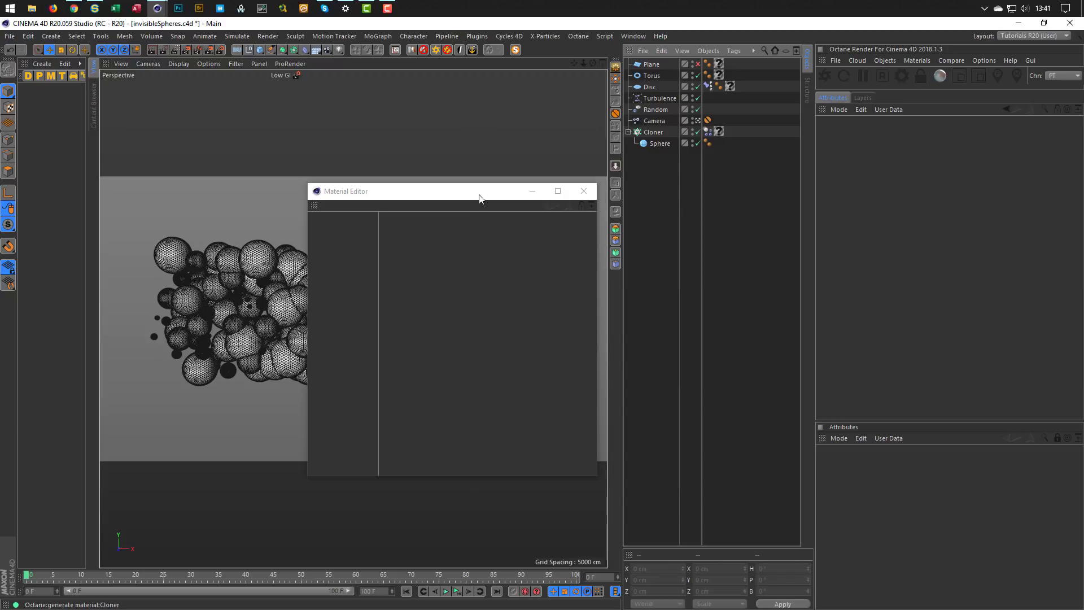
Step: Create a standard material with a MoGraph Color Shader as its Color texture and assign it to the Cloner
drag(479, 195, 641, 219)
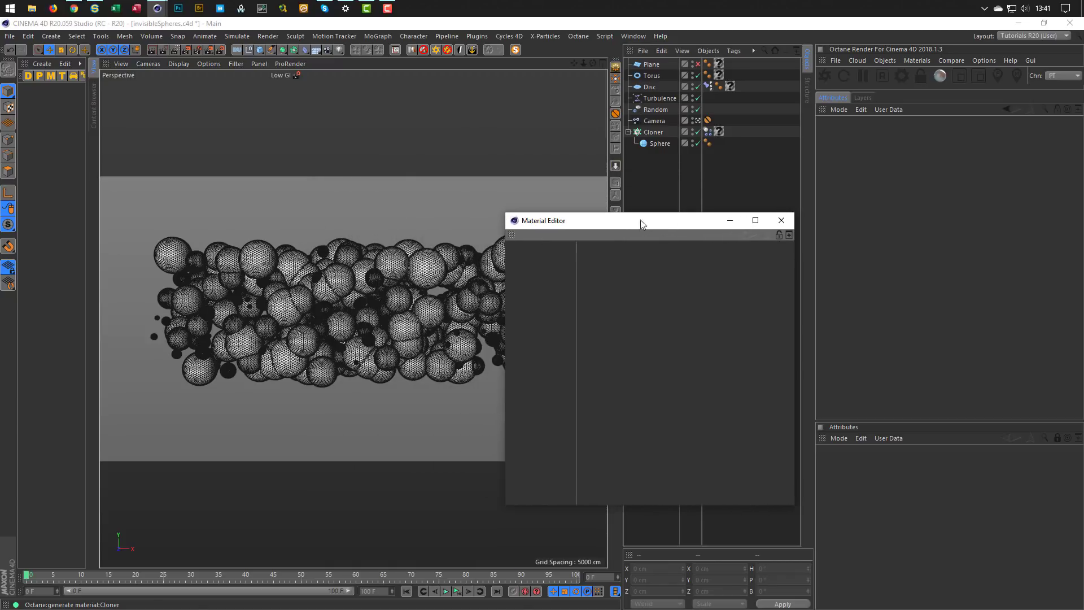
double_click(53, 115)
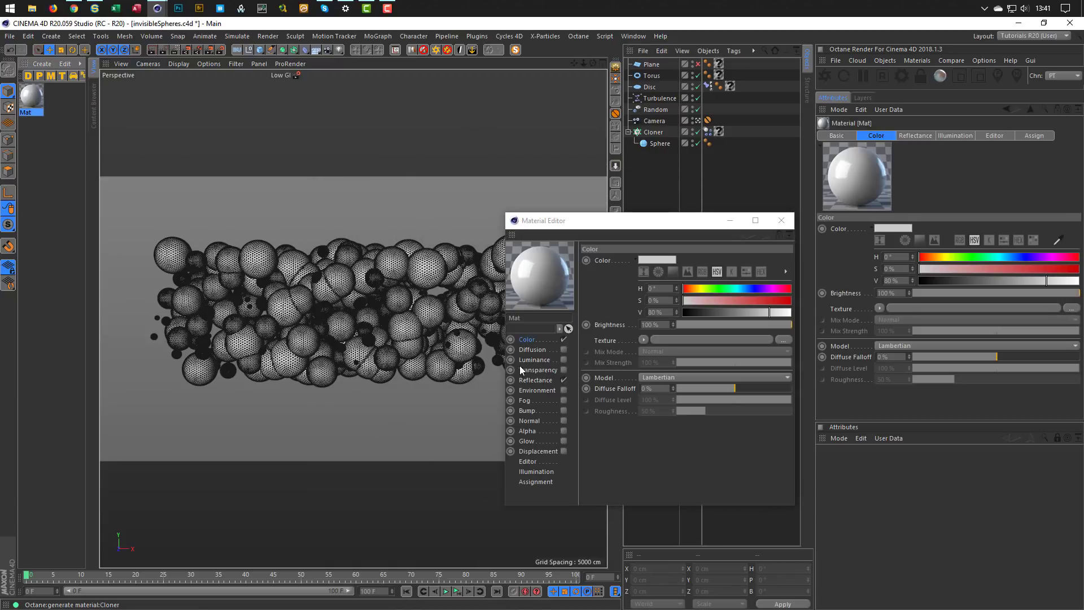
click(536, 341)
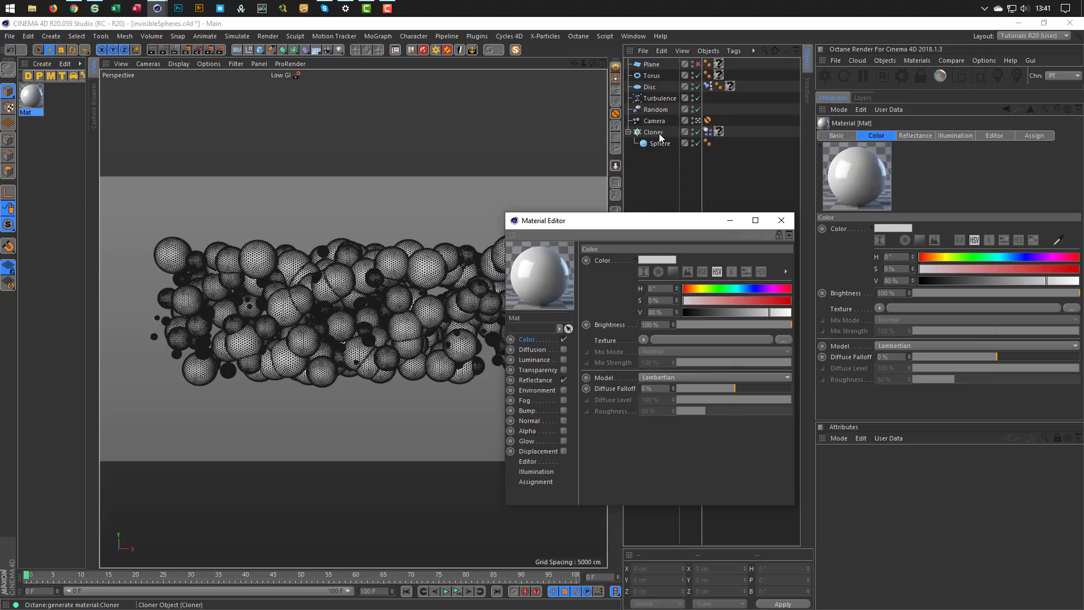
click(643, 340)
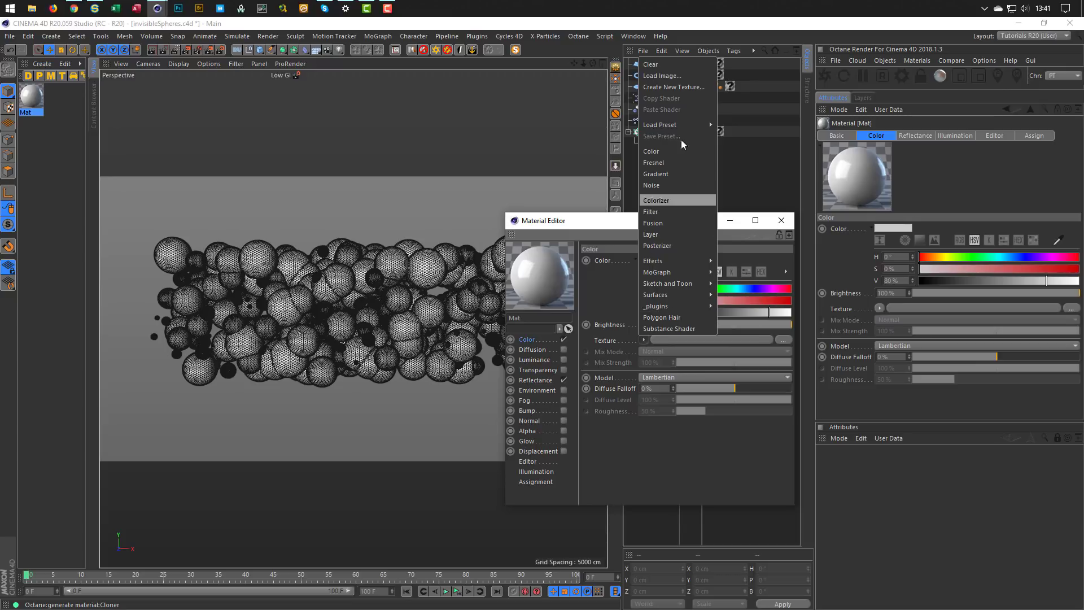
mouse_move(680, 273)
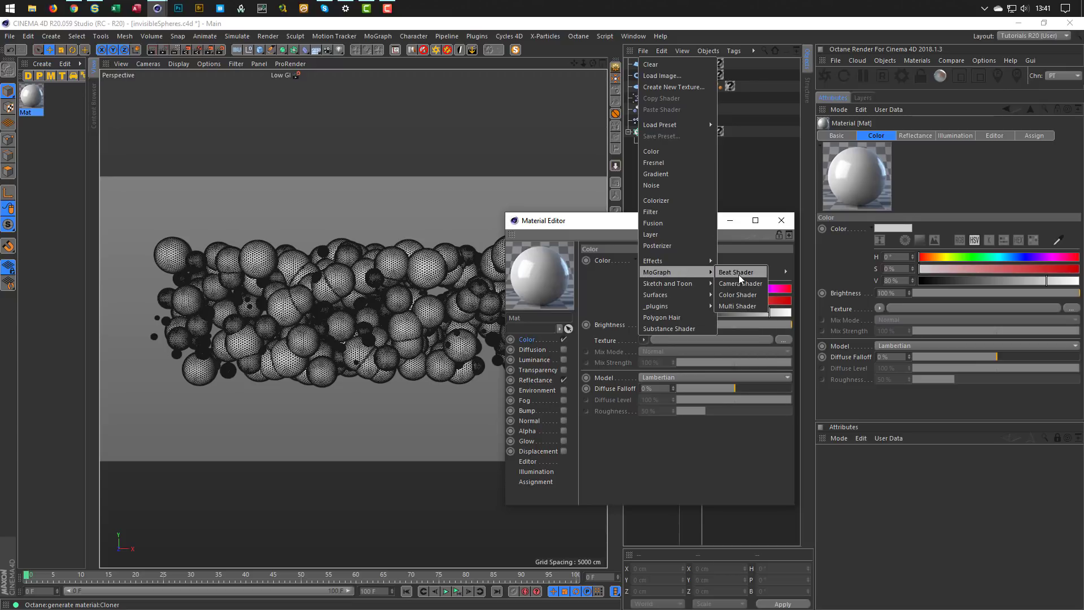
click(737, 294)
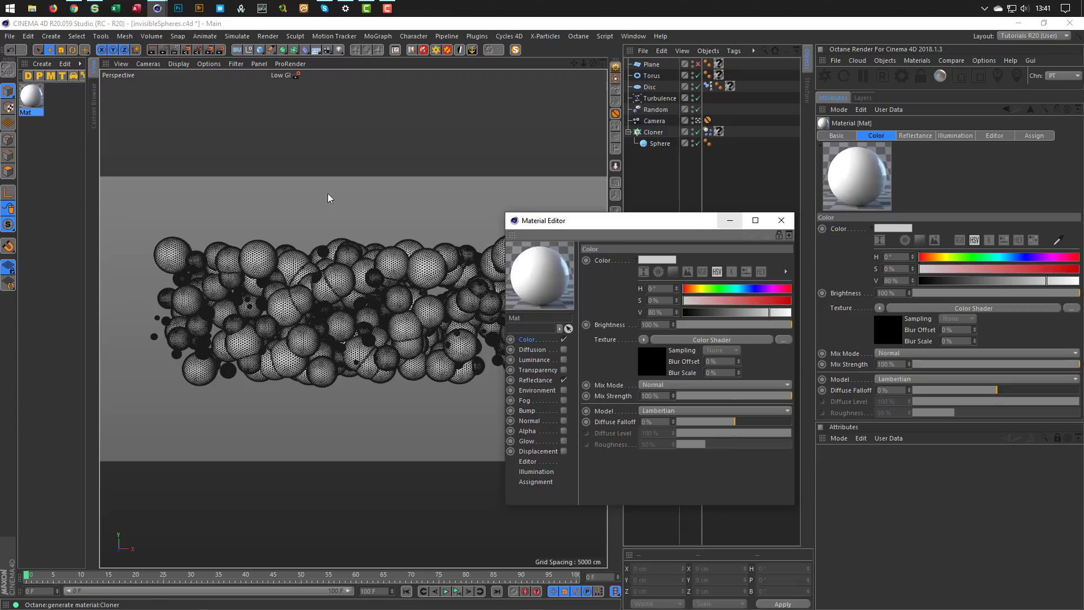
drag(28, 96, 720, 133)
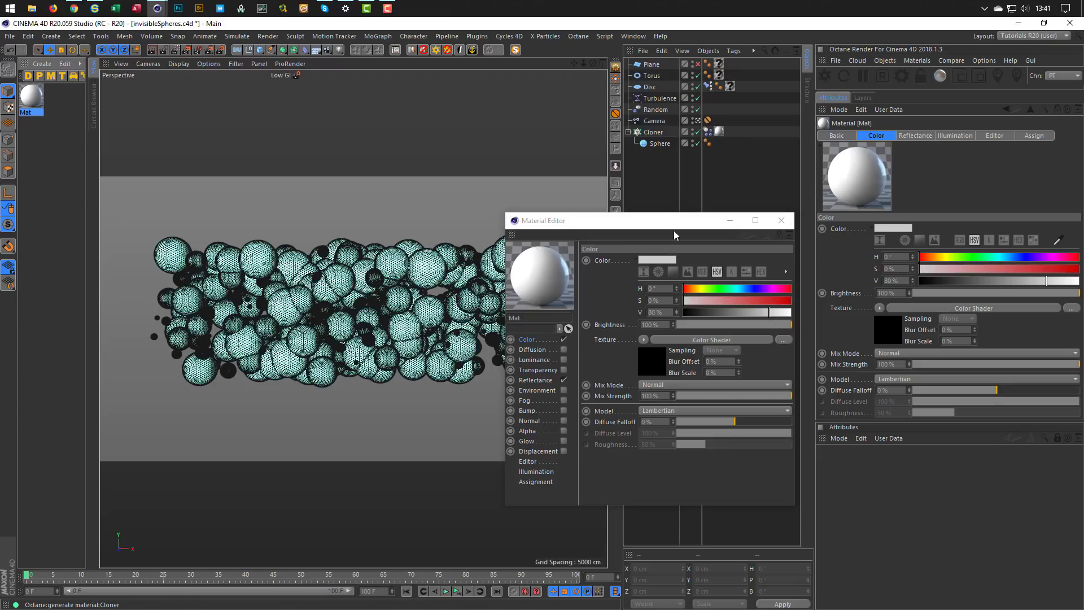
Step: Start an interactive render region in the viewport and enlarge it to cover the whole camera frame
drag(653, 232, 701, 281)
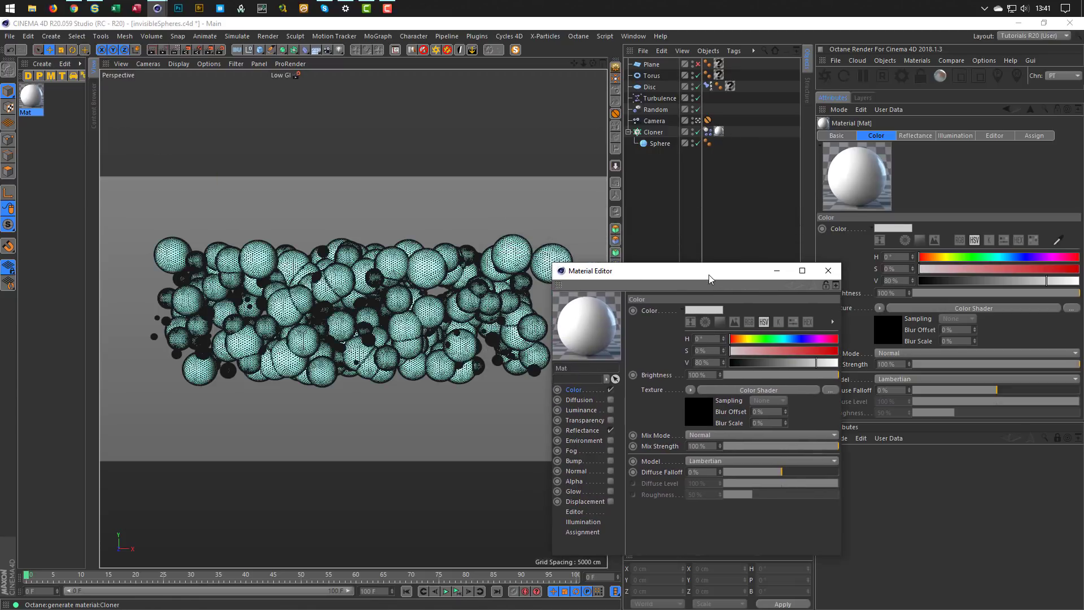
click(175, 50)
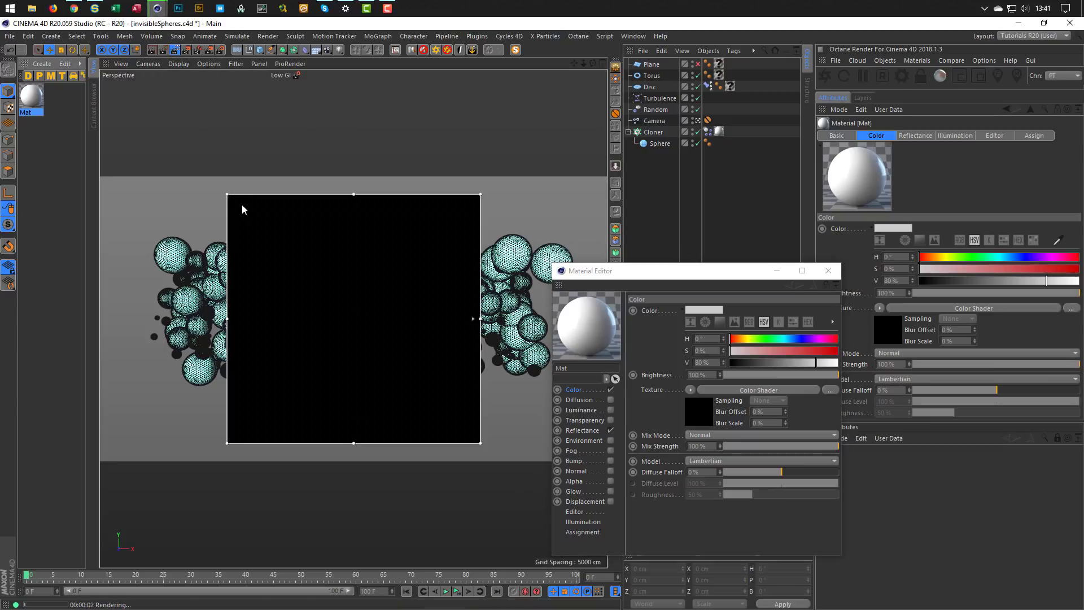
drag(227, 194, 103, 176)
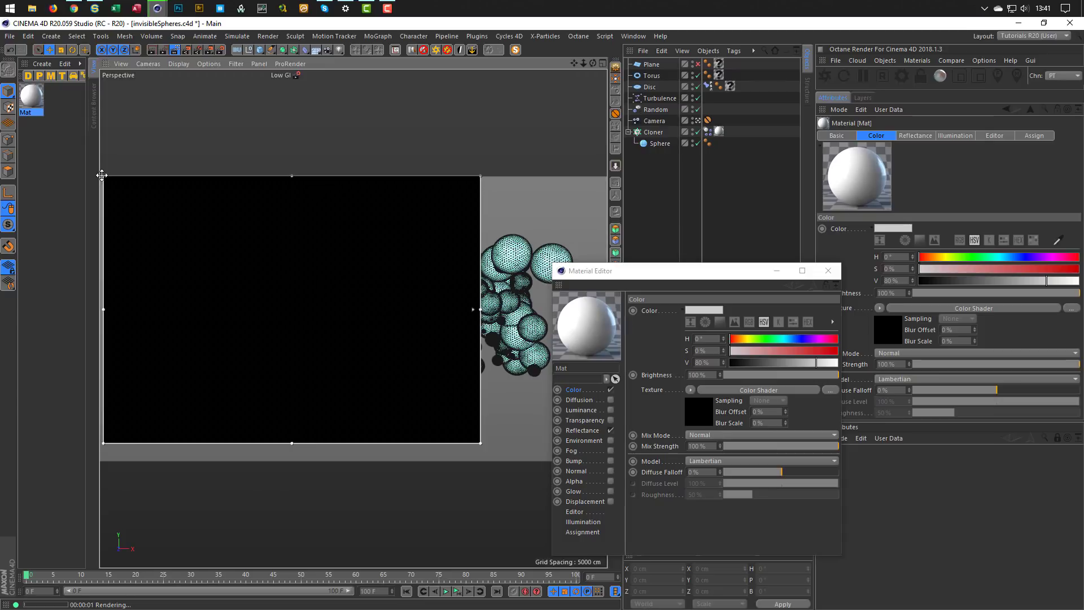
drag(495, 444, 606, 458)
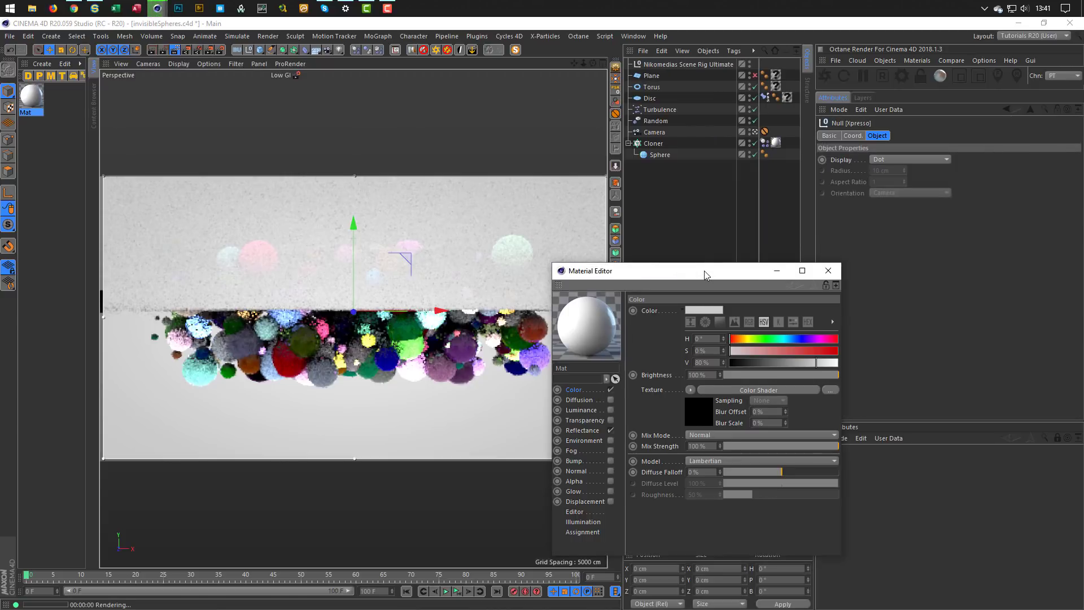
Step: Disable Floor On, Floor Seen in Editor and Floor seen by Reflection in the scene rig's floor settings
drag(703, 275, 611, 280)
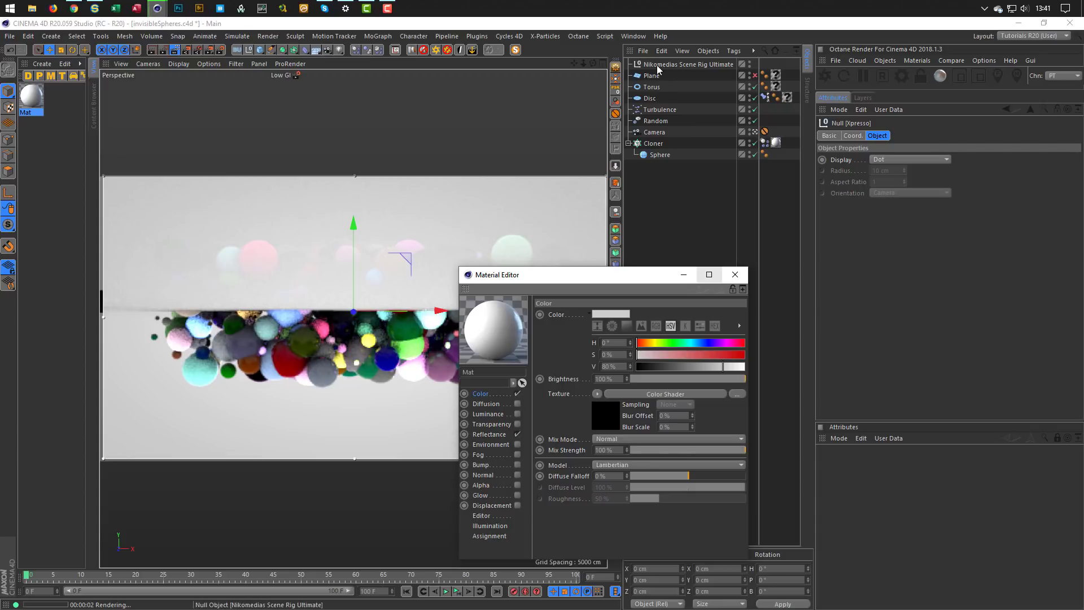
click(688, 64)
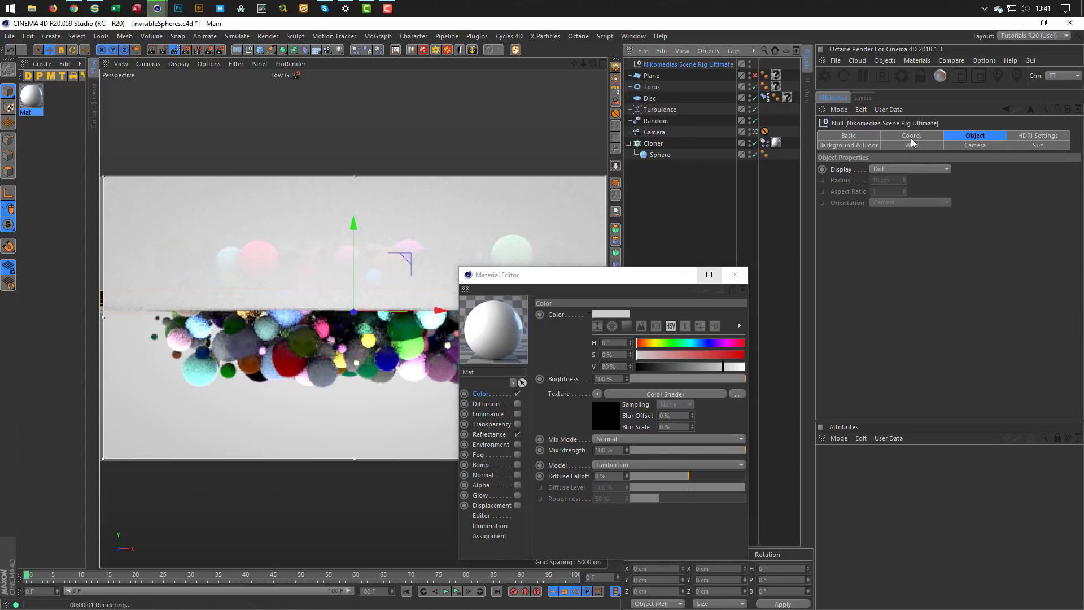
click(849, 145)
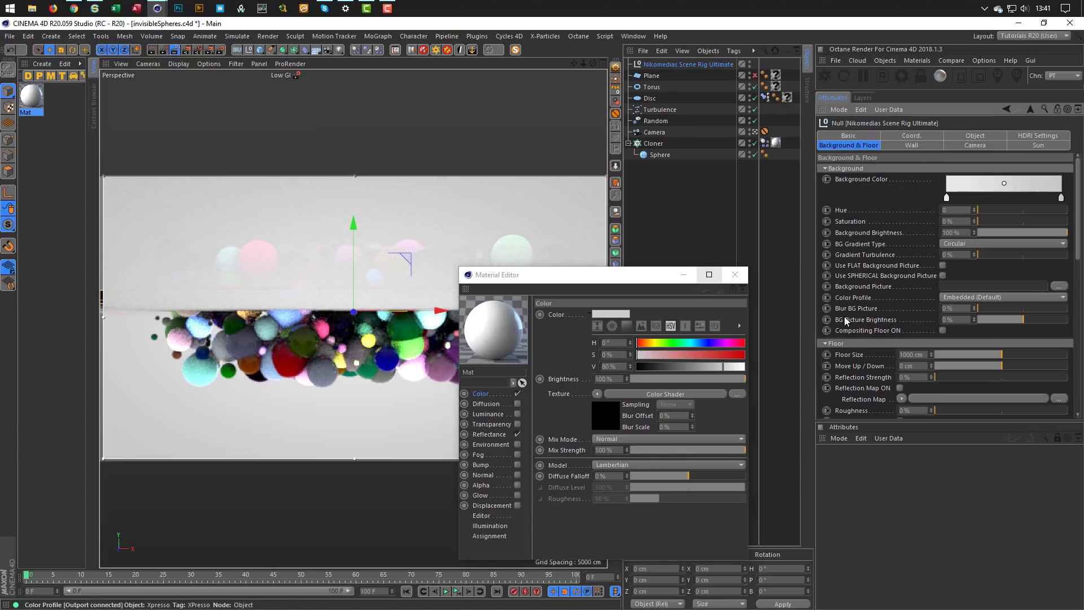
scroll(847, 321, down, 5)
click(922, 382)
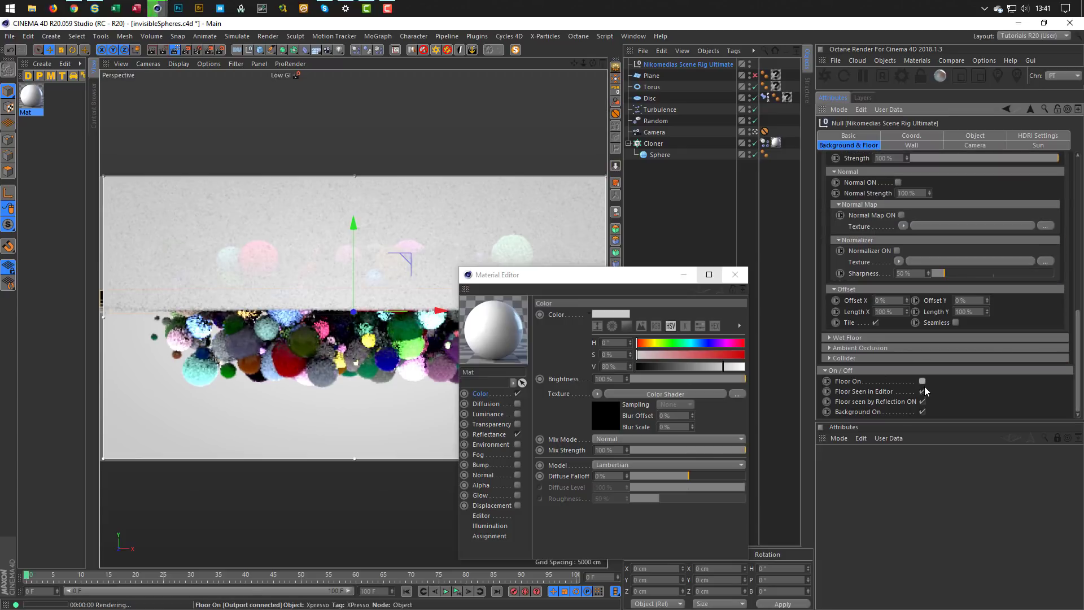
click(922, 392)
click(923, 402)
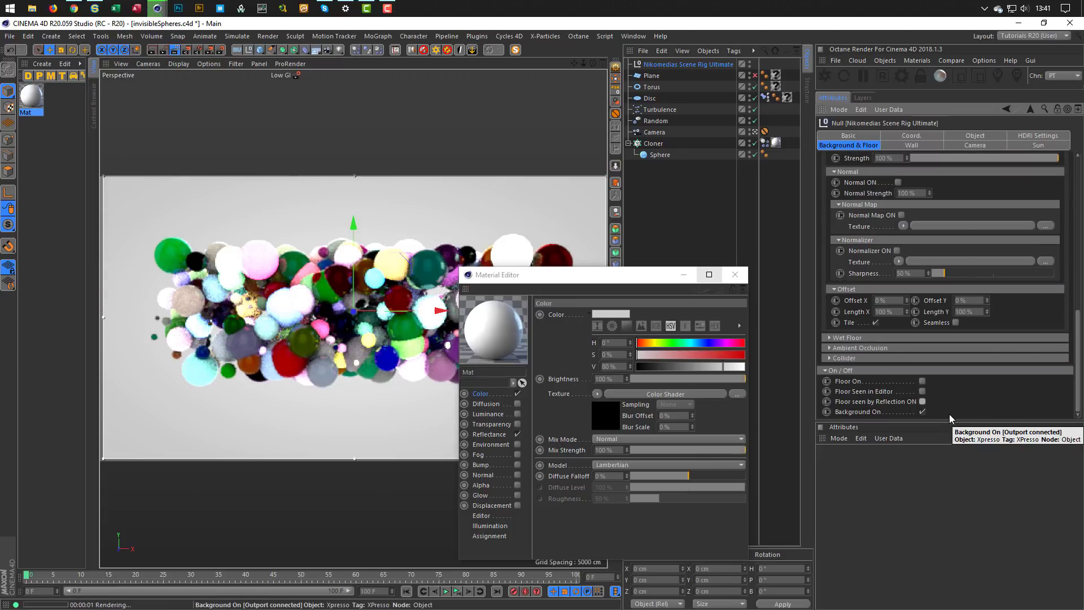
Step: Load 10-Shiodome_Stairs_3k.hdr from the Outdoor HDRI presets as the scene rig's HDRI file
drag(620, 281, 729, 269)
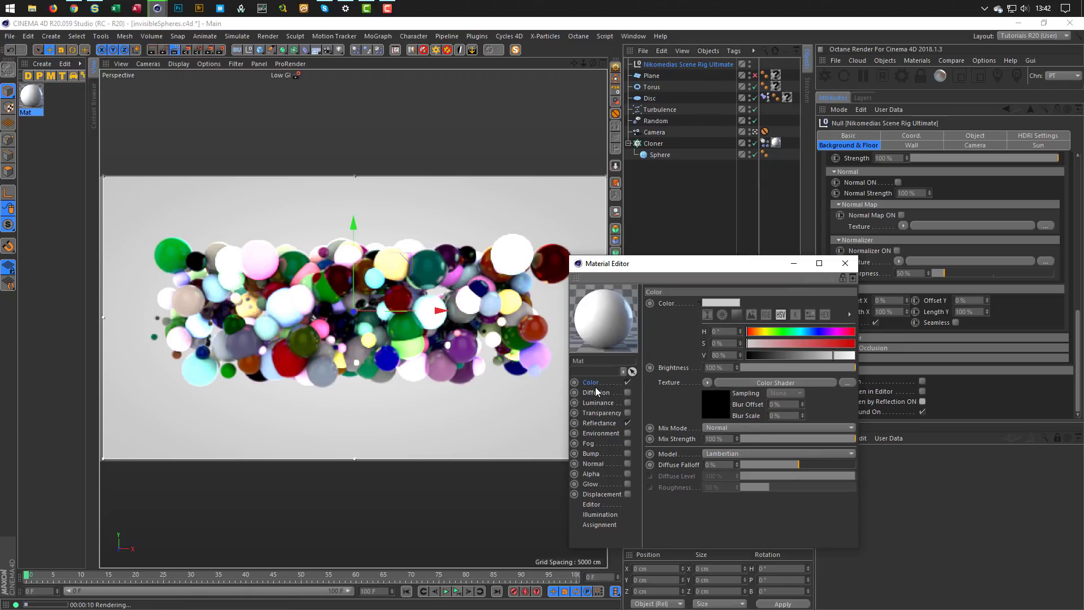
click(708, 64)
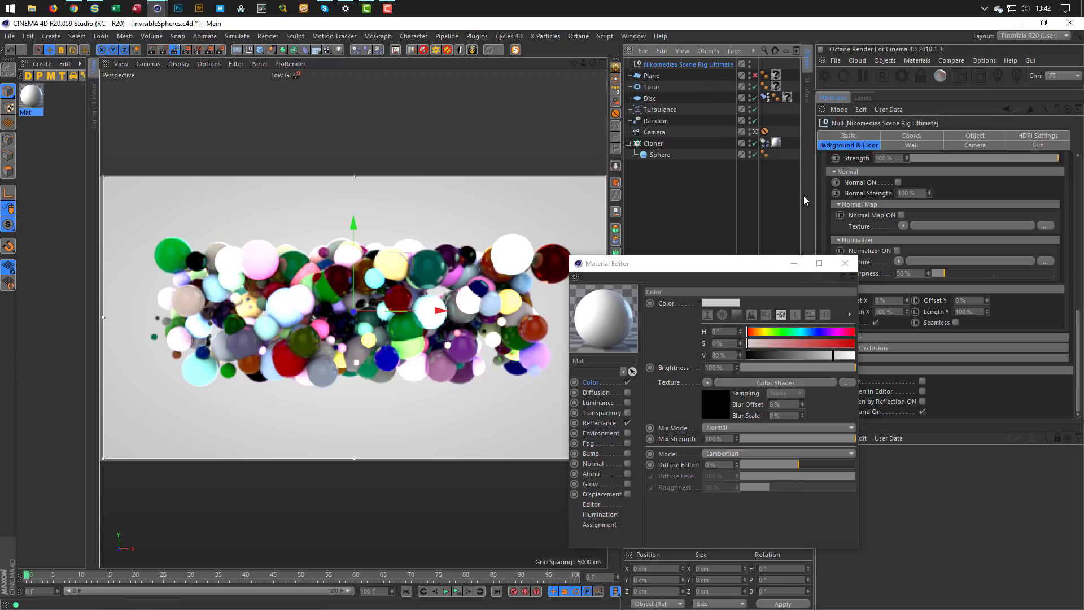
drag(749, 263, 612, 424)
click(1039, 136)
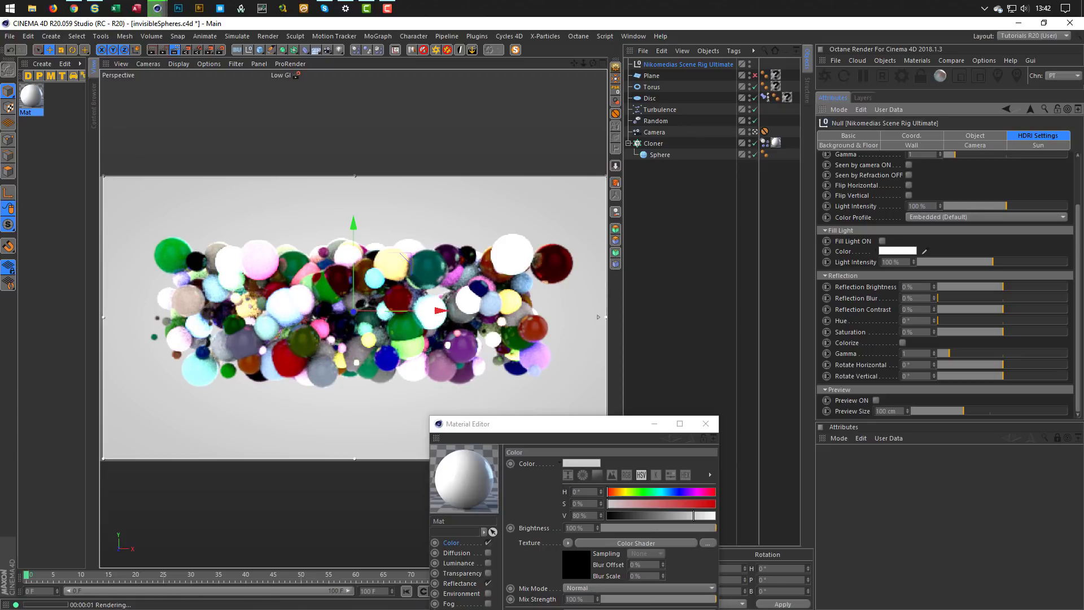
drag(1078, 223, 1078, 155)
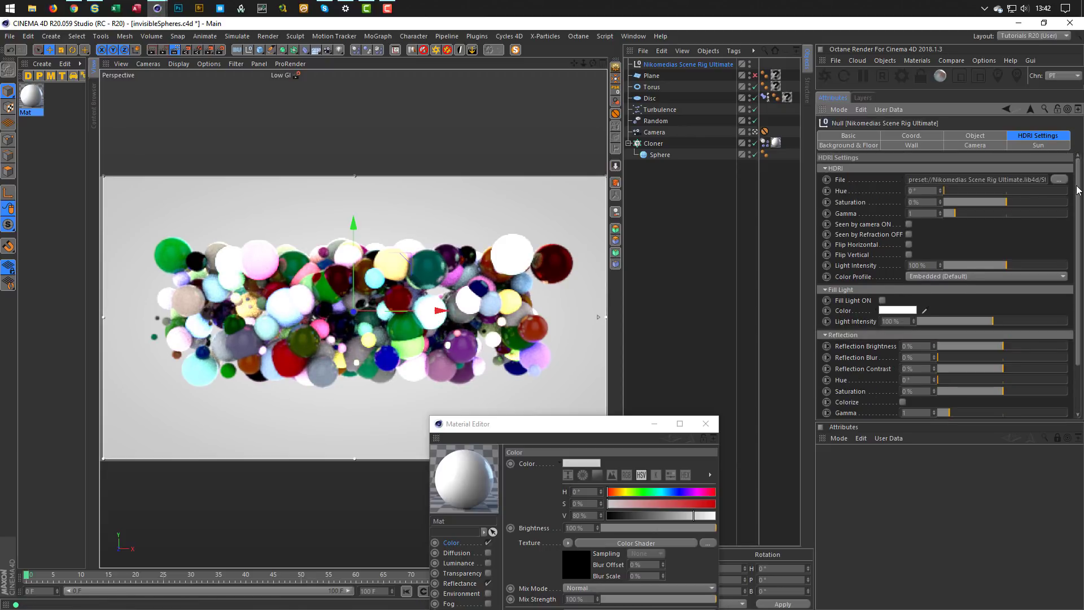
key(shift+F8)
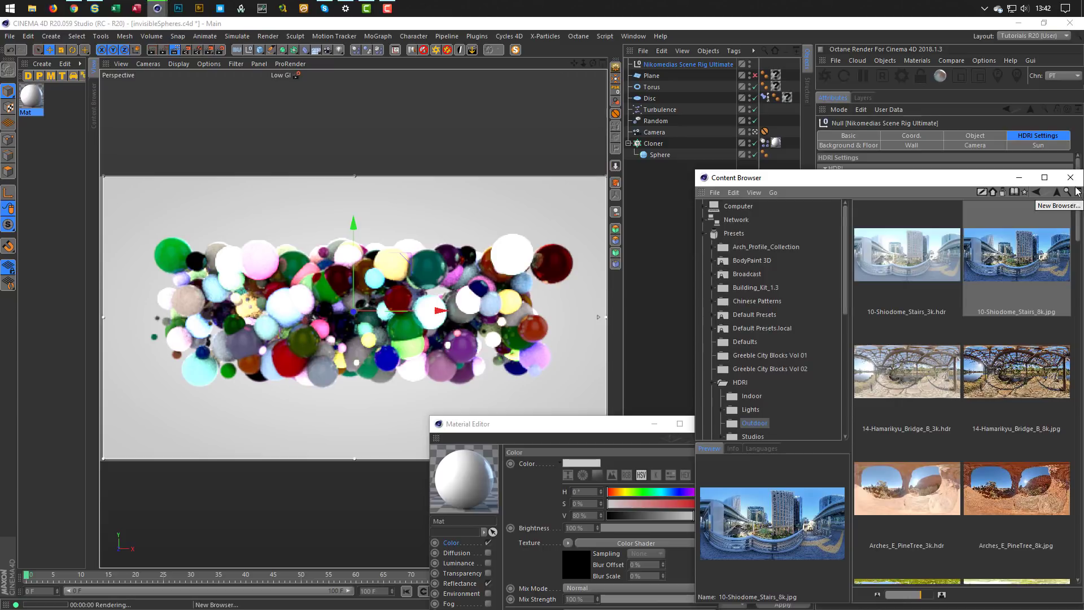
drag(994, 181, 667, 170)
drag(608, 237, 1013, 187)
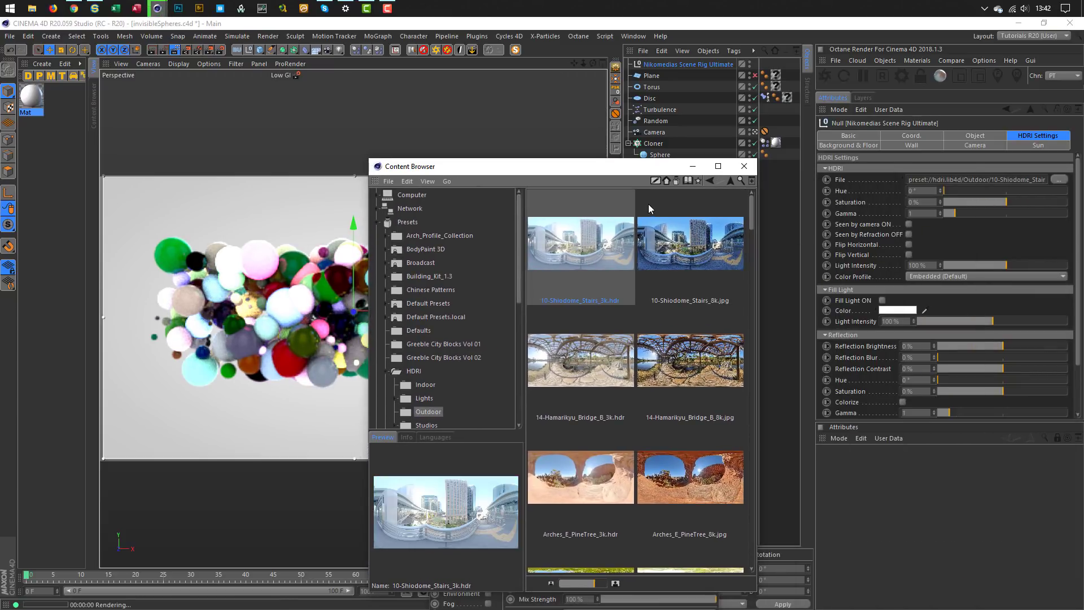
drag(621, 170, 773, 118)
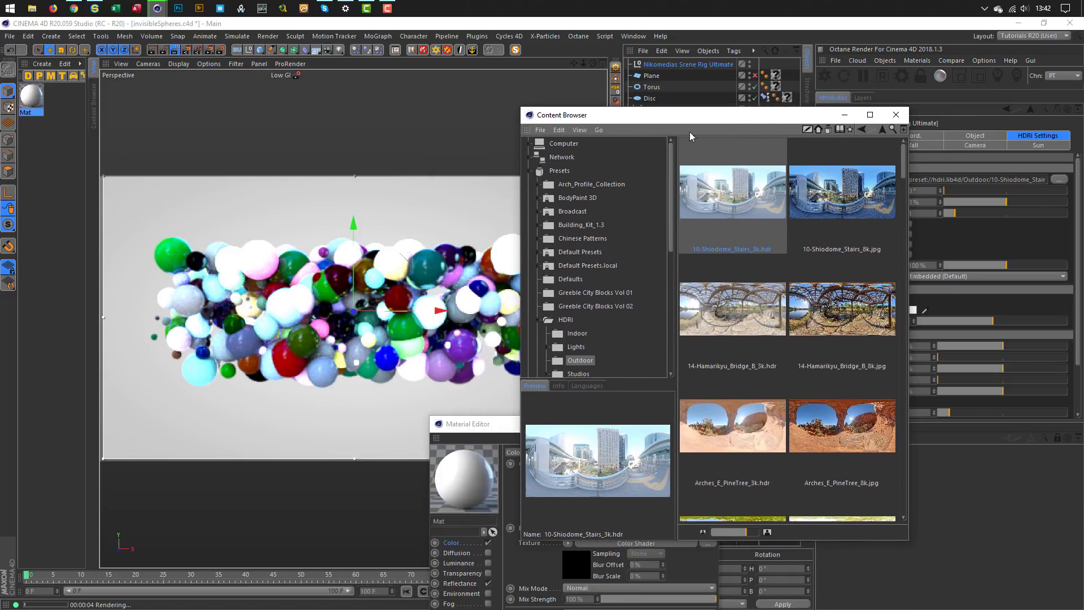
drag(706, 120, 702, 144)
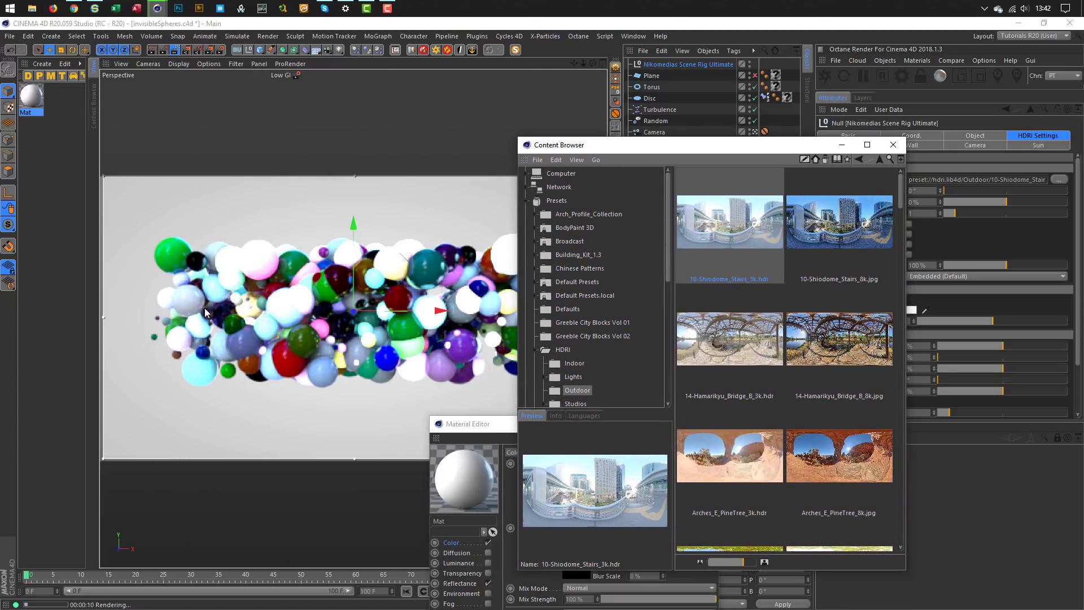
Step: Set the Physical renderer's Sampler to Fixed in the Low GI render setting
click(221, 51)
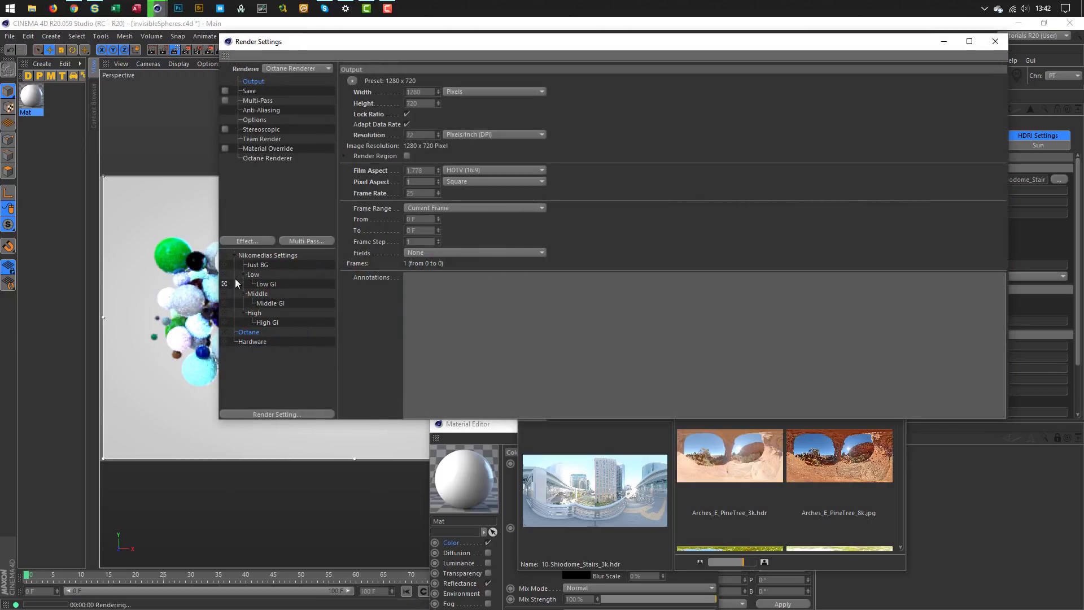
click(266, 286)
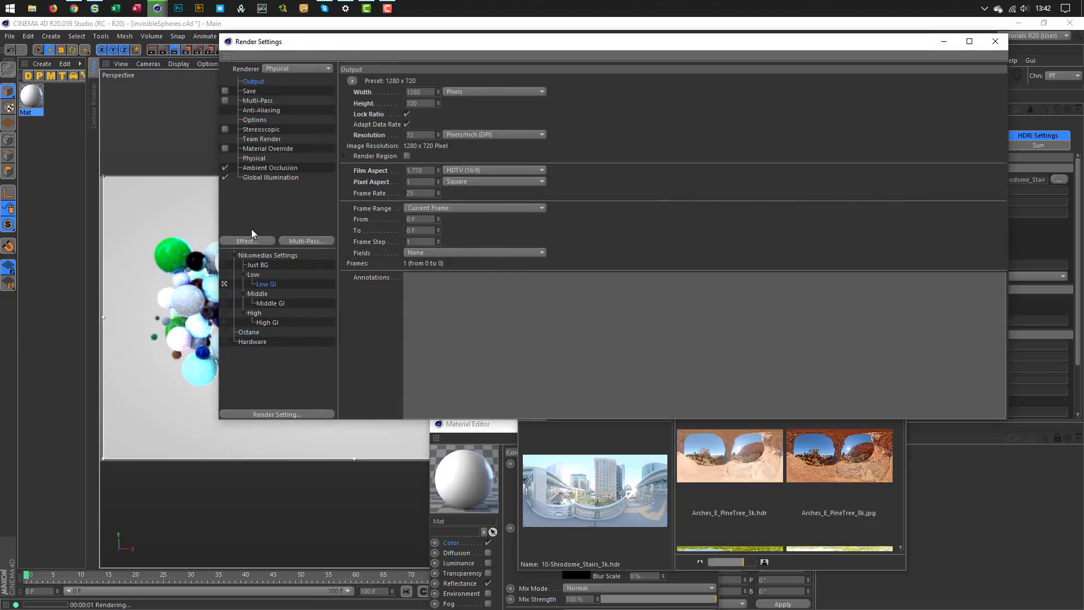
click(255, 160)
click(540, 166)
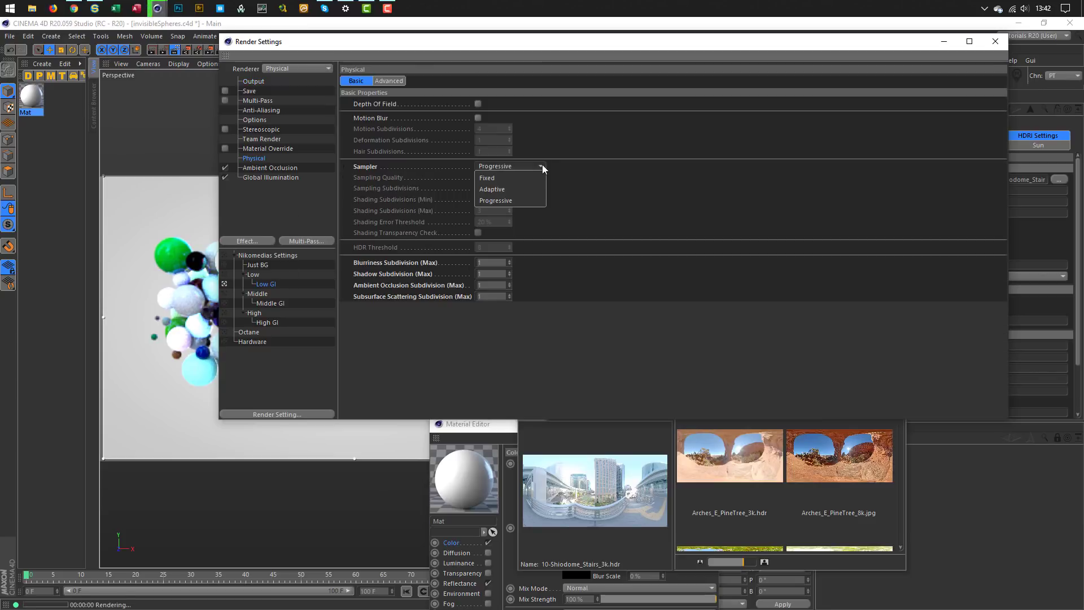
click(524, 201)
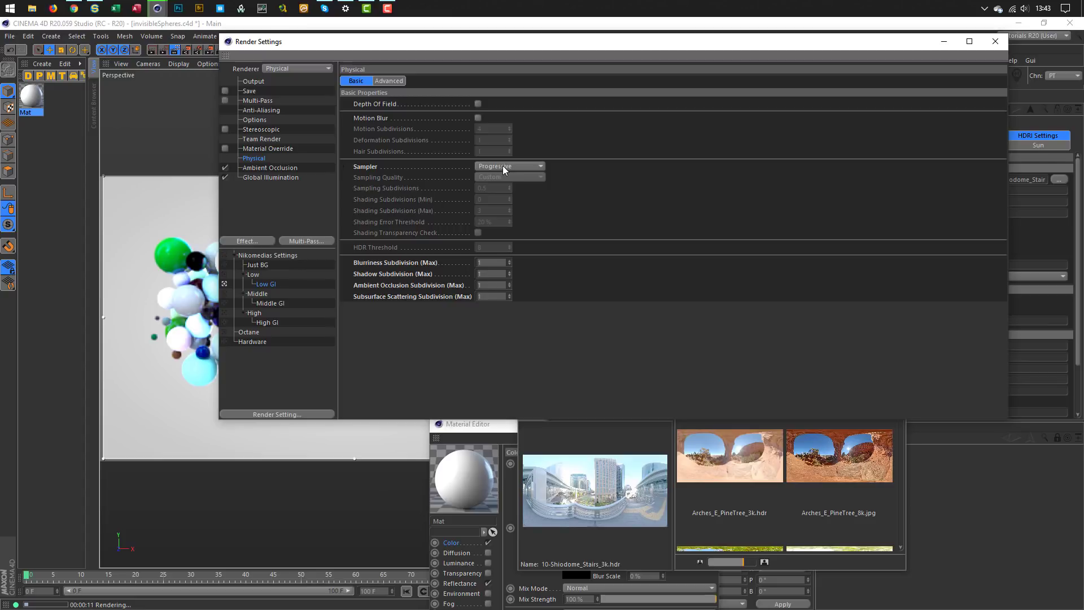
click(503, 166)
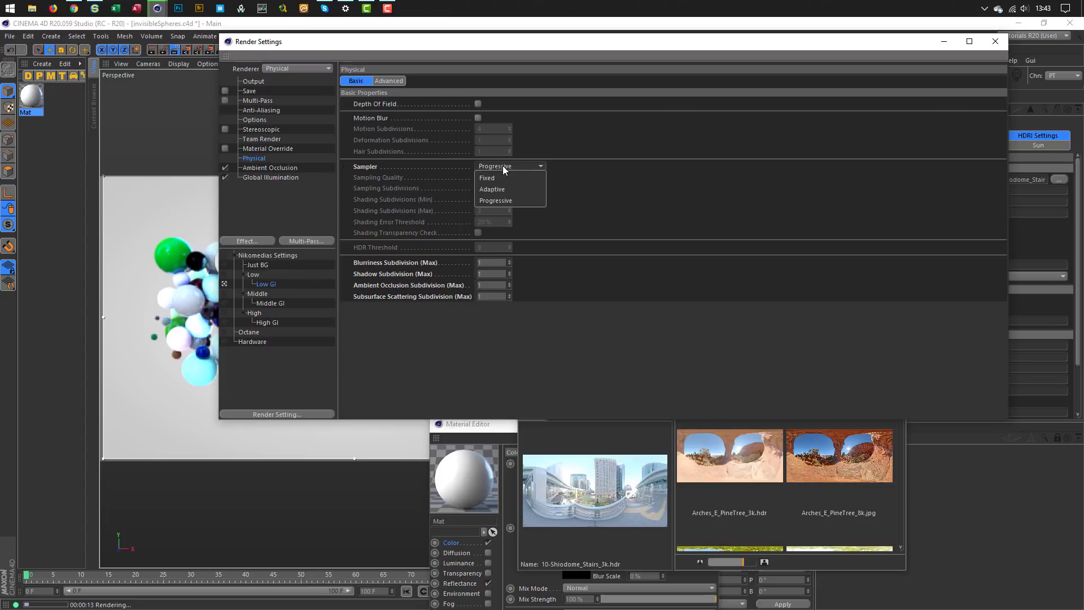
click(510, 179)
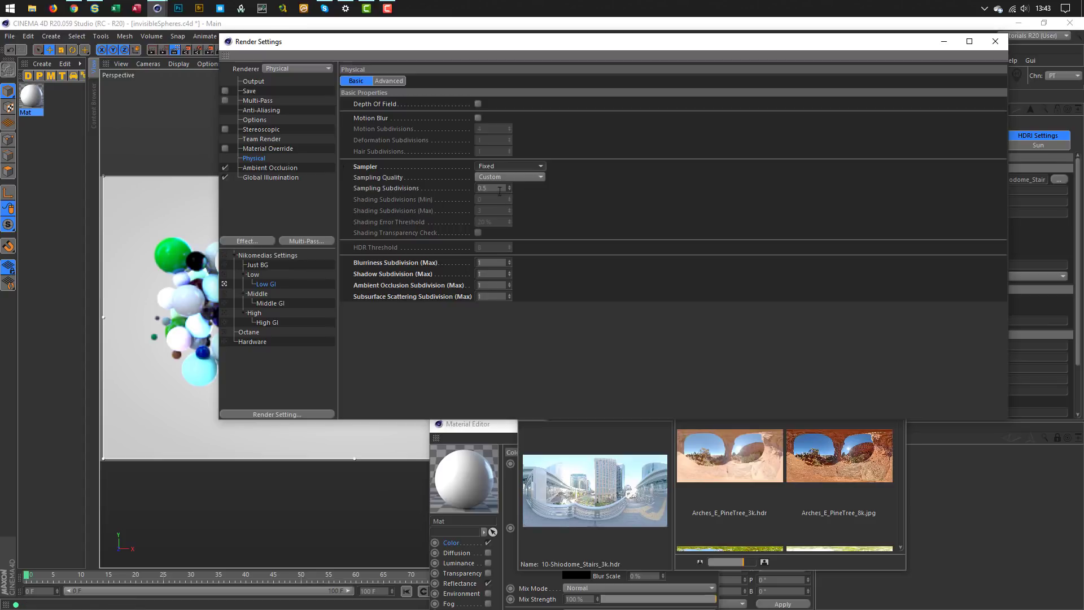
drag(490, 188, 413, 193)
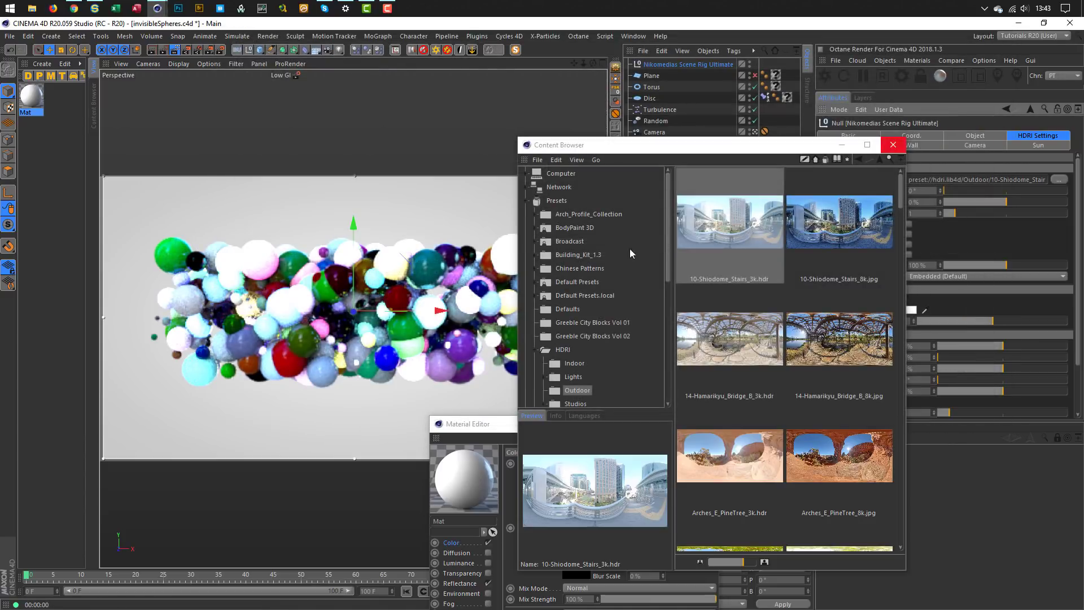
Step: Enable the scene rig's spherical background picture and load 10-Shiodome_Stairs_8k.jpg as the Background Picture
drag(707, 143, 510, 140)
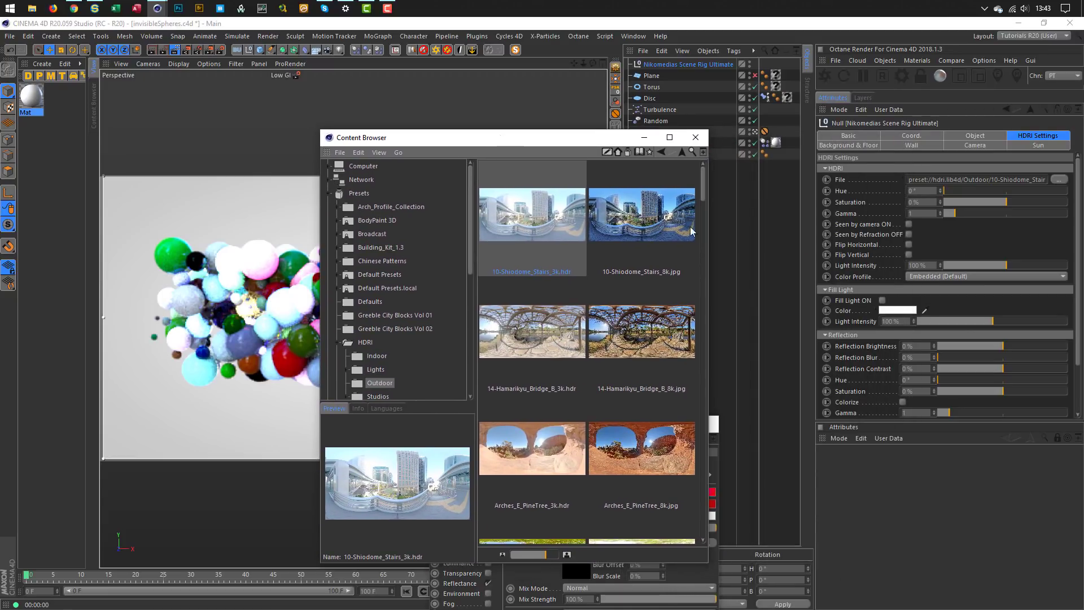
click(849, 145)
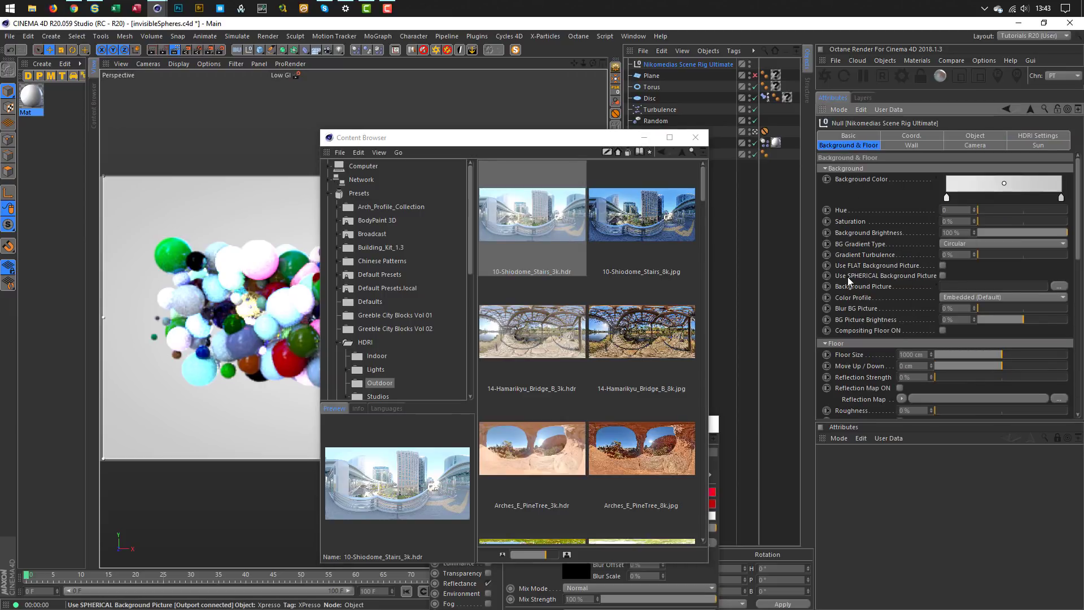
click(942, 276)
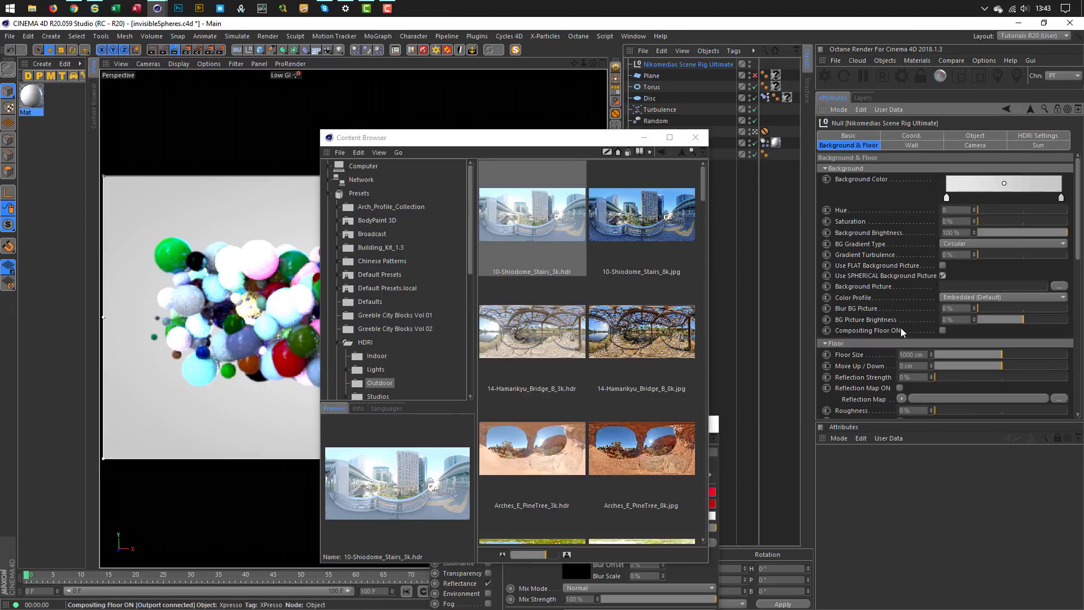
drag(638, 217, 991, 287)
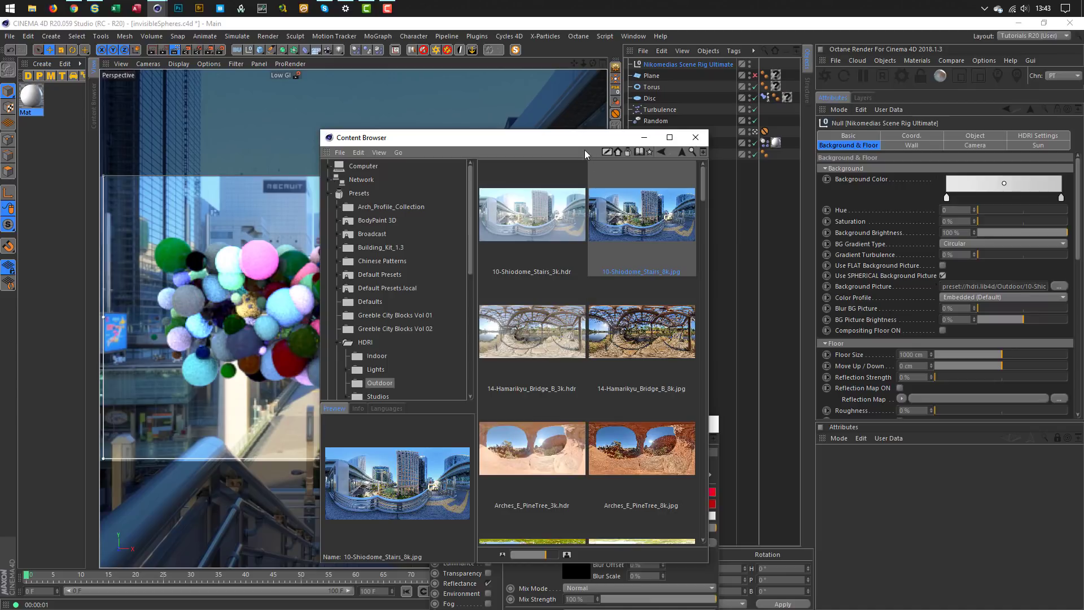
Step: Set the scene rig's Rotate Horizontal value to -90° in the HDRI settings and close the Content Browser
drag(584, 142, 653, 155)
click(1032, 135)
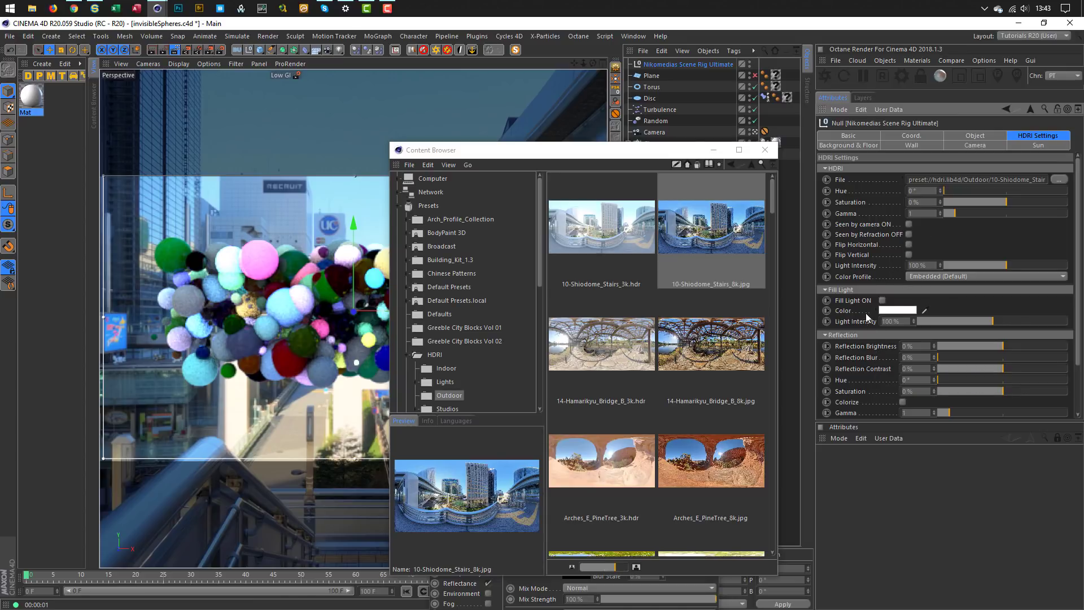
scroll(863, 321, down, 3)
scroll(862, 315, up, 3)
scroll(860, 311, down, 3)
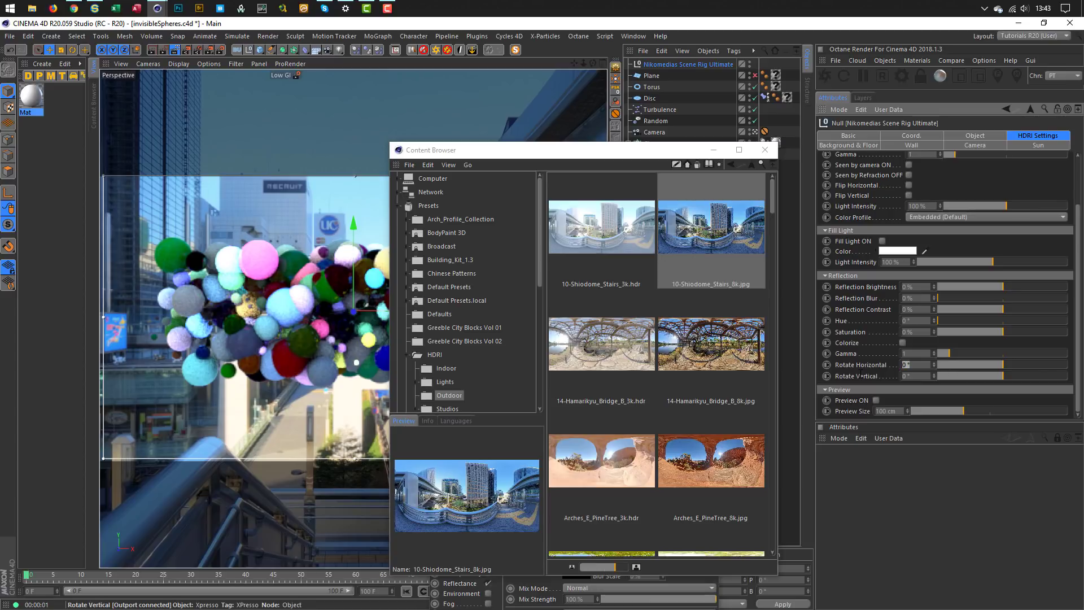
key(Return)
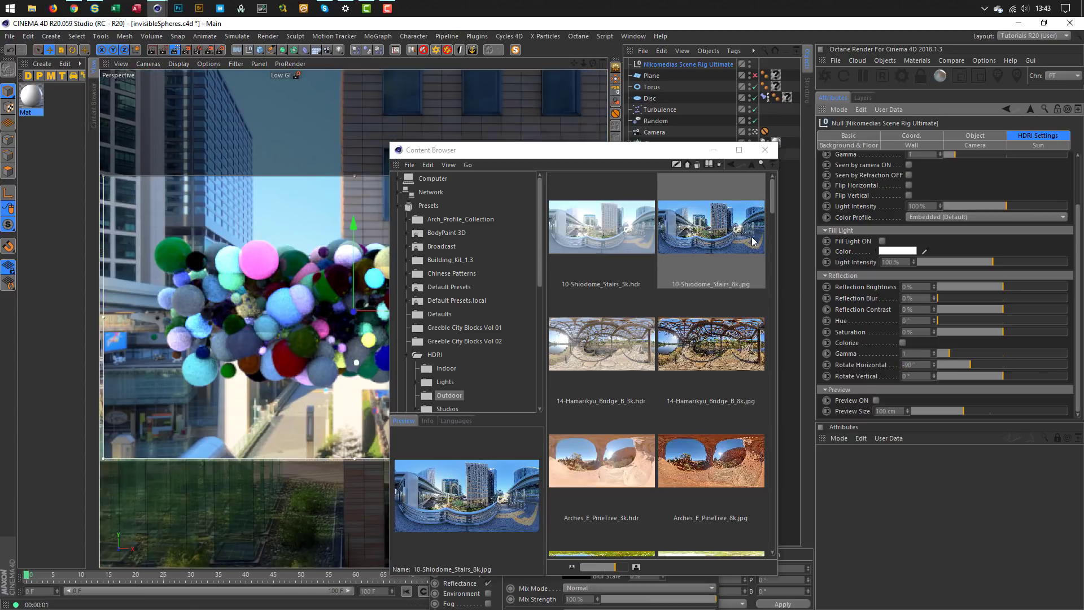
drag(676, 152, 894, 152)
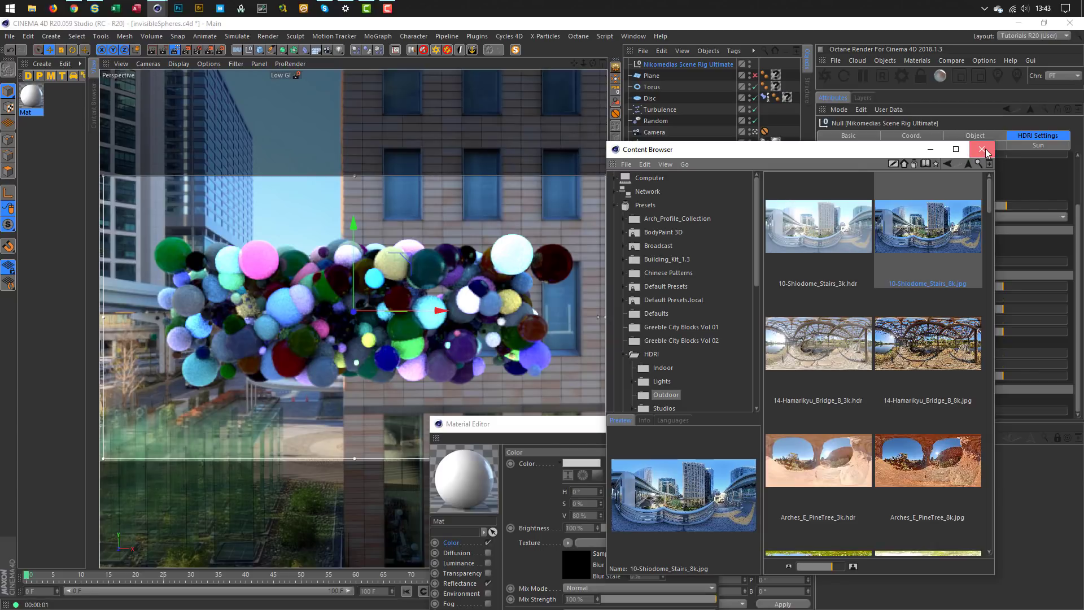
click(983, 149)
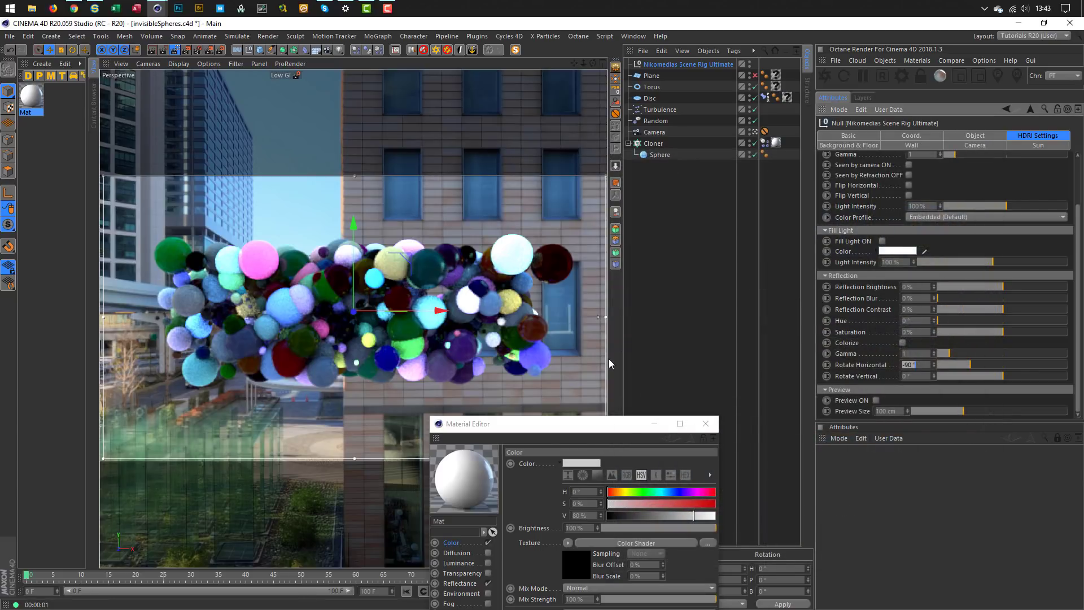
Step: Compare the sphere colors with the Random effector's color Use Alpha/Strength option off and back on, and refresh the render preview
drag(558, 424, 588, 295)
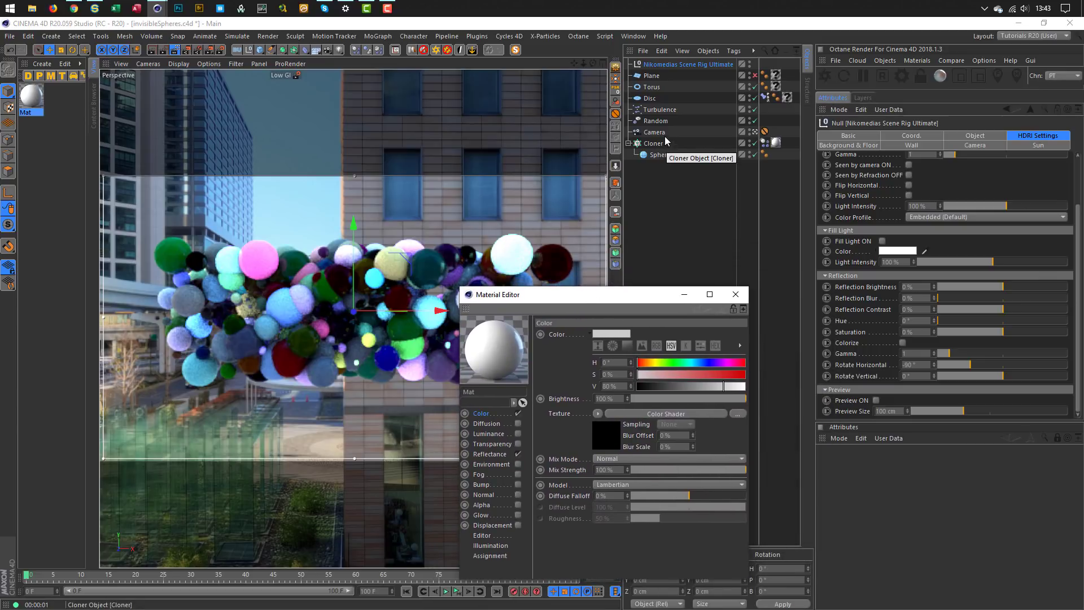
click(655, 121)
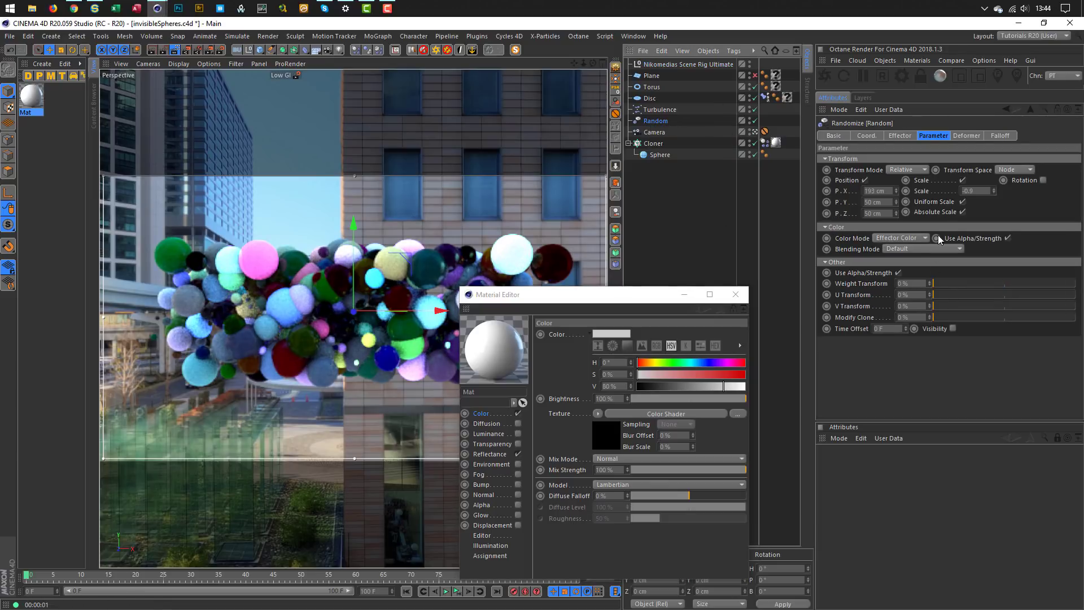
click(1008, 239)
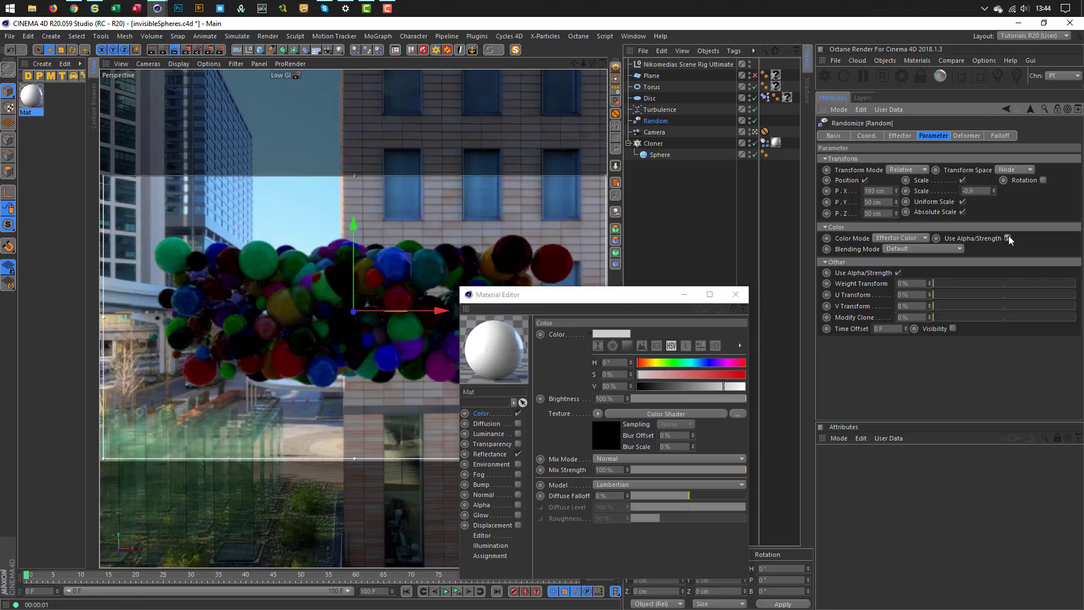
click(1009, 237)
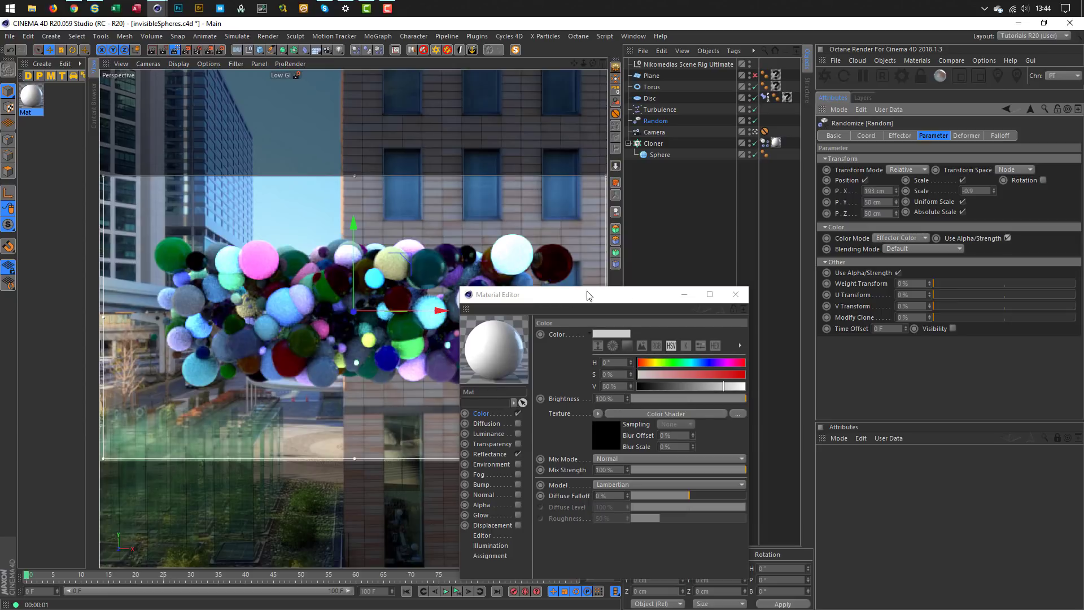
drag(587, 296, 791, 280)
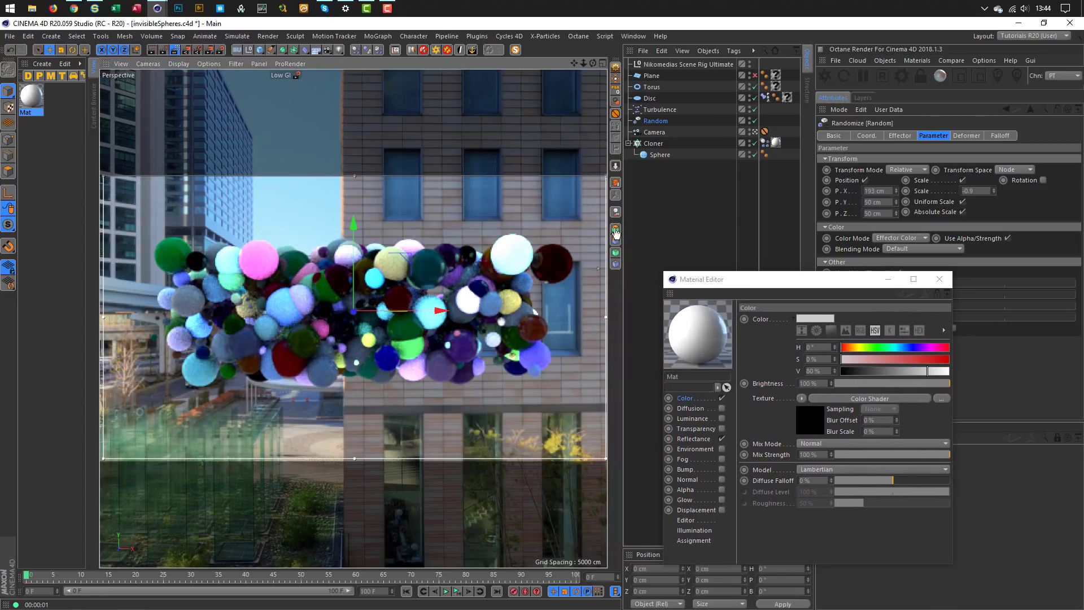
click(617, 165)
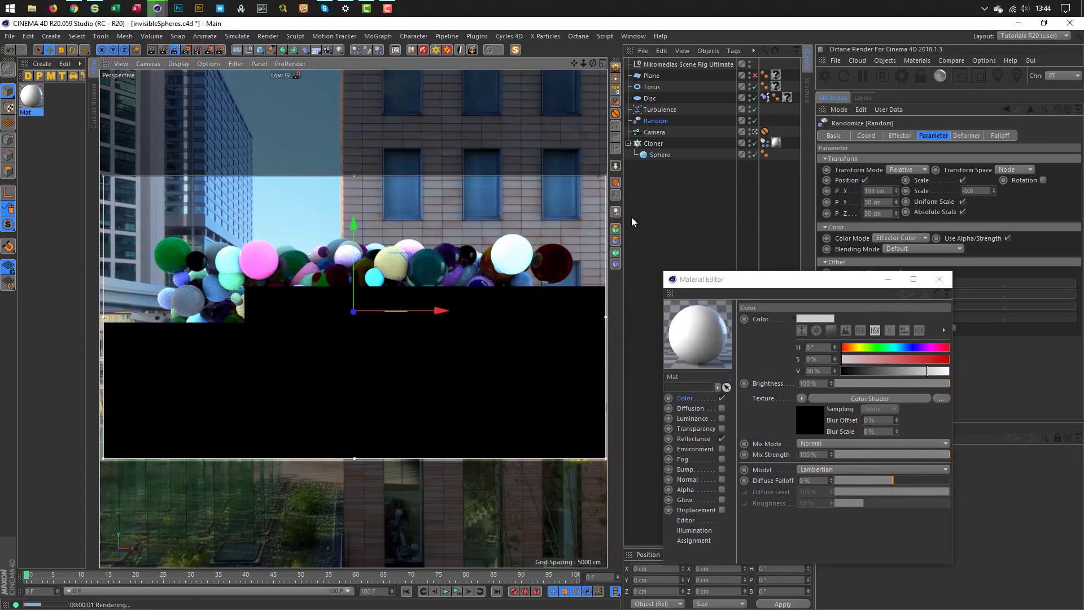
Step: Lower the scene rig's HDRI Light Intensity to 75%
drag(735, 279, 535, 254)
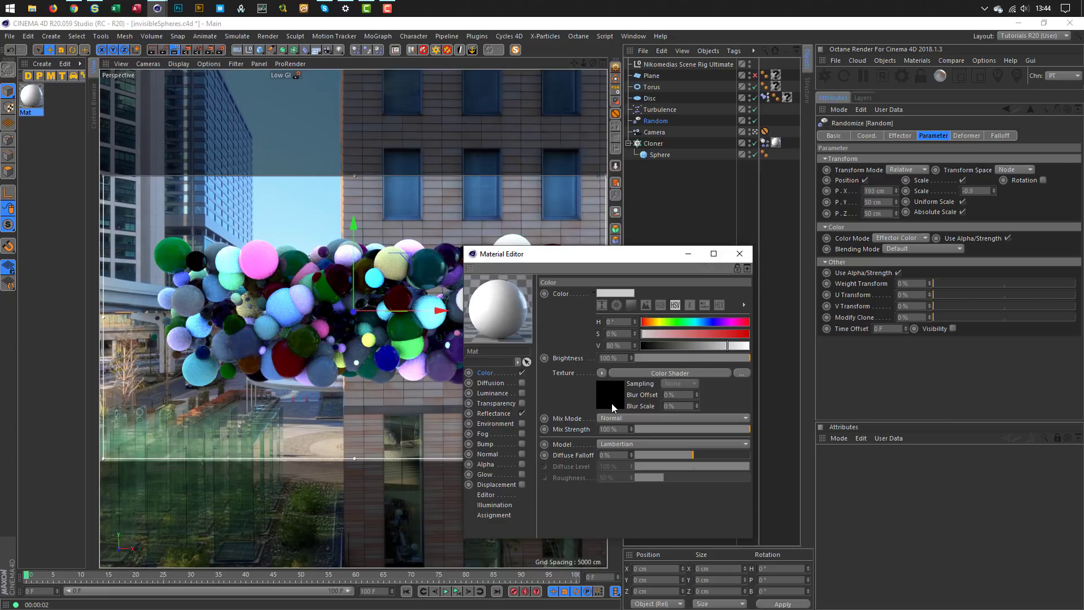
click(688, 64)
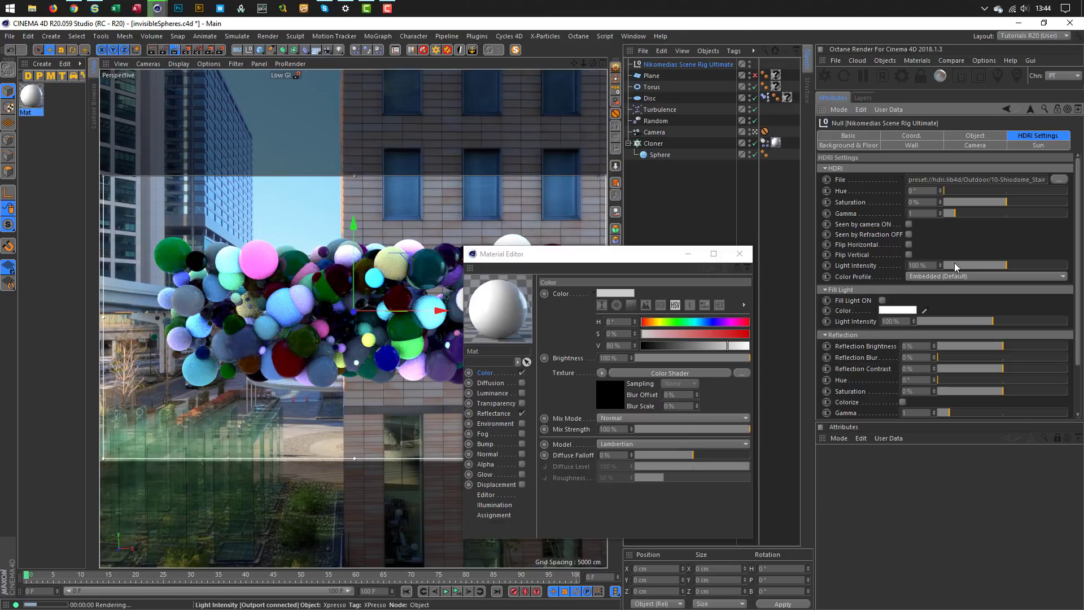
drag(993, 267, 954, 273)
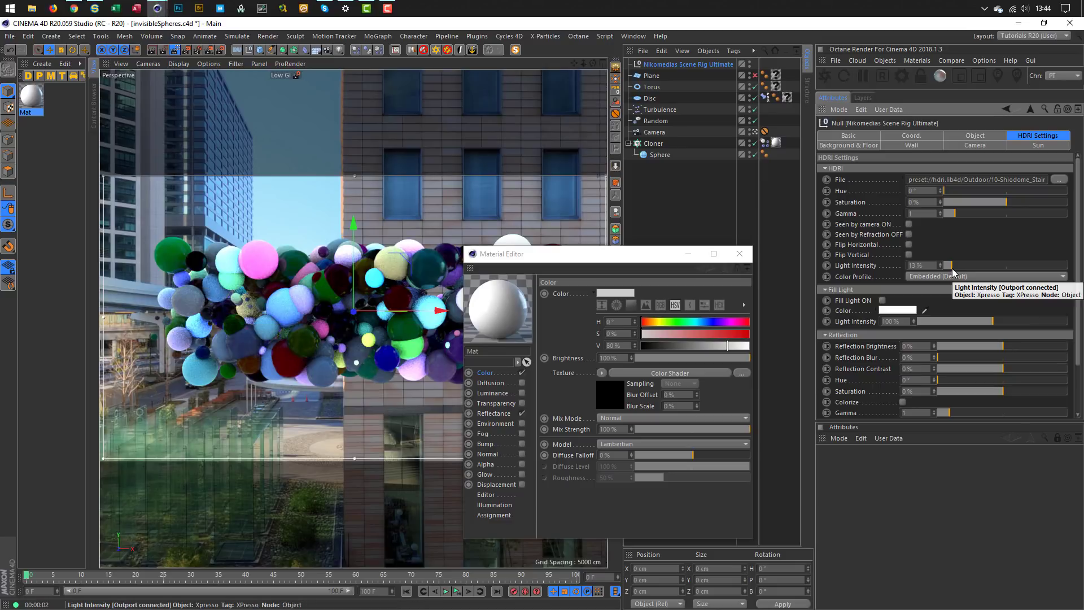
drag(942, 270, 993, 270)
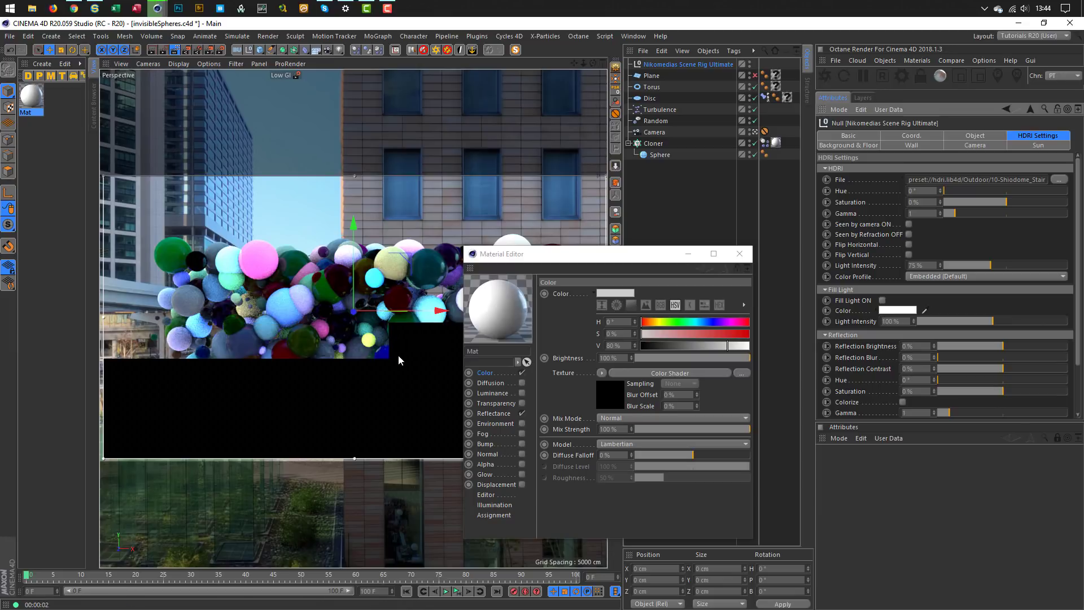
Step: Wrap the material's Color Shader texture in a Colorizer and show the full settings of its gradient
click(583, 258)
drag(583, 258, 693, 219)
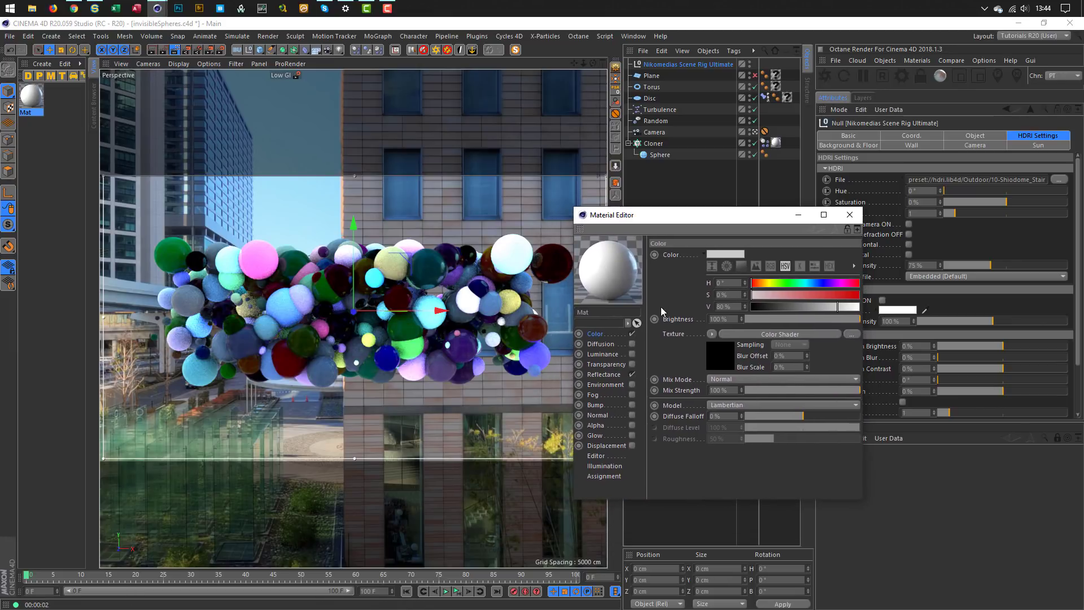
click(714, 334)
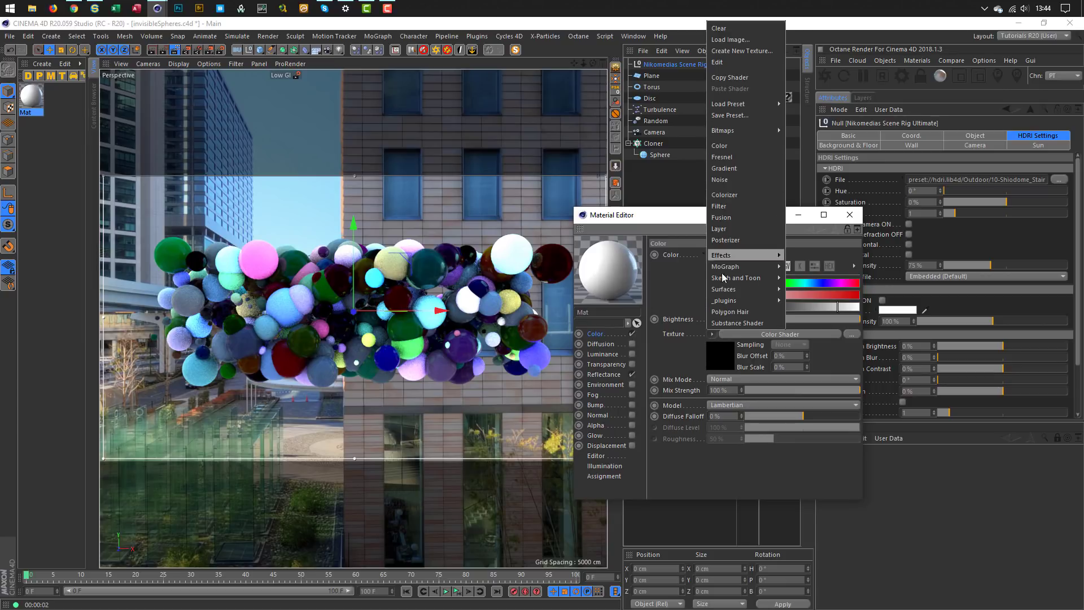
click(755, 194)
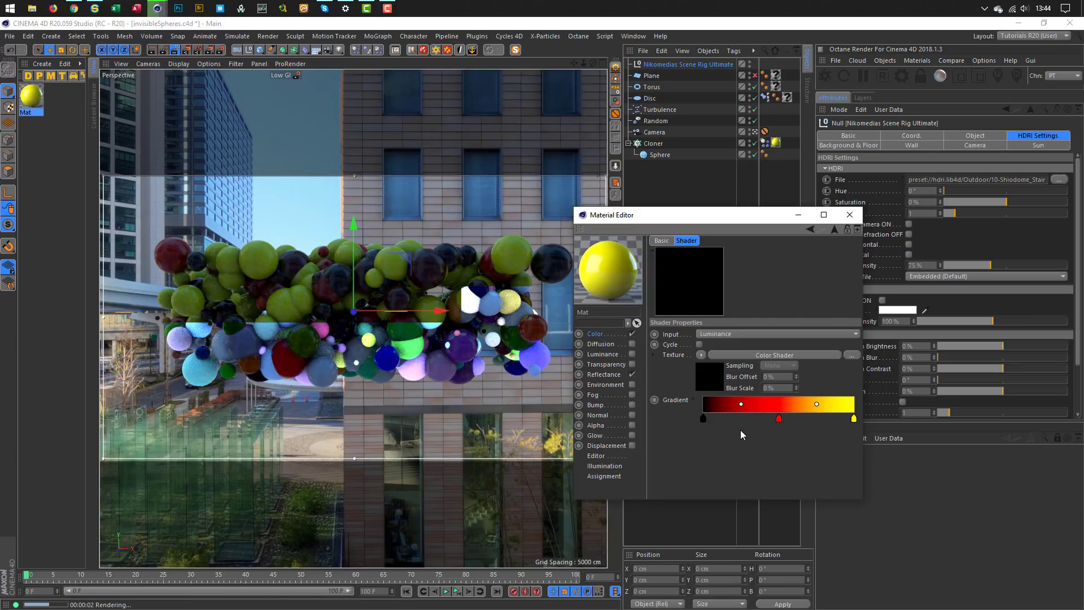
click(703, 418)
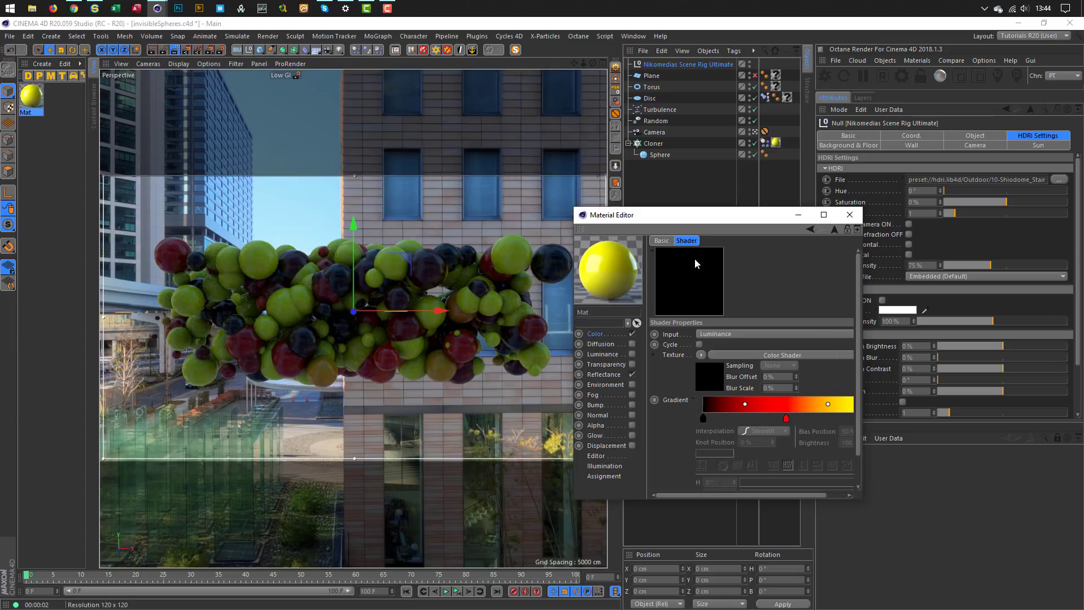
drag(707, 214, 776, 140)
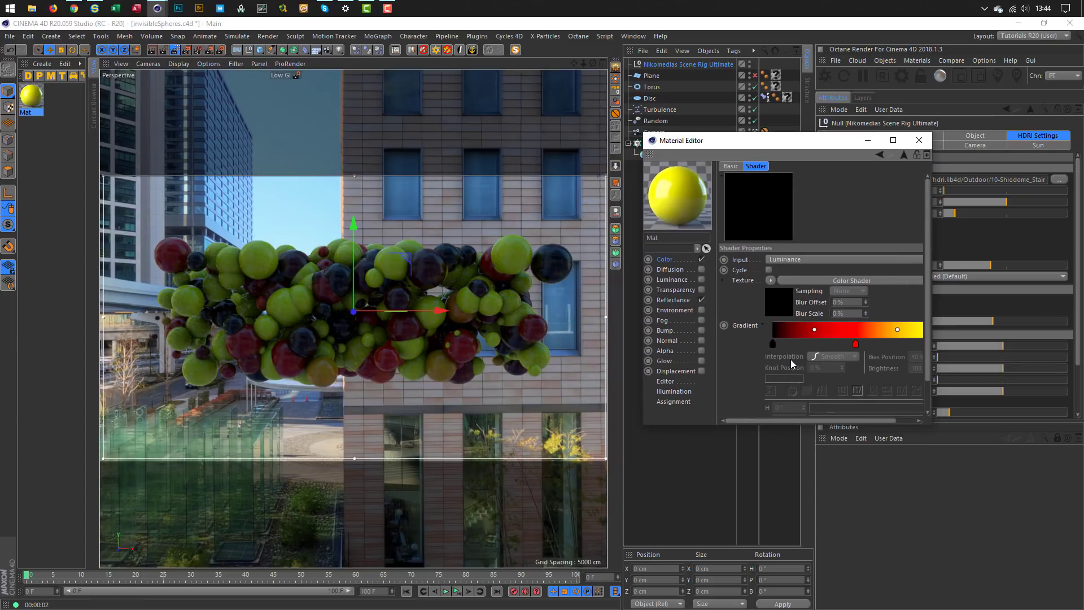
drag(932, 425, 1011, 504)
Step: Try a light-to-dark blue gradient preset and the Full Colors preset on the Colorizer's gradient
click(793, 445)
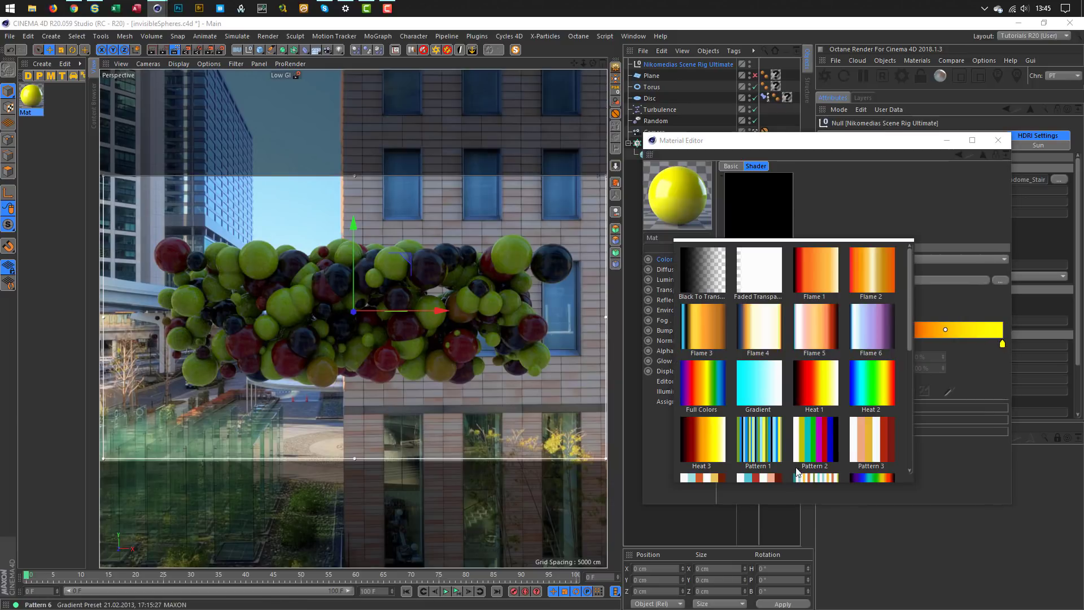
drag(910, 338, 916, 471)
click(753, 395)
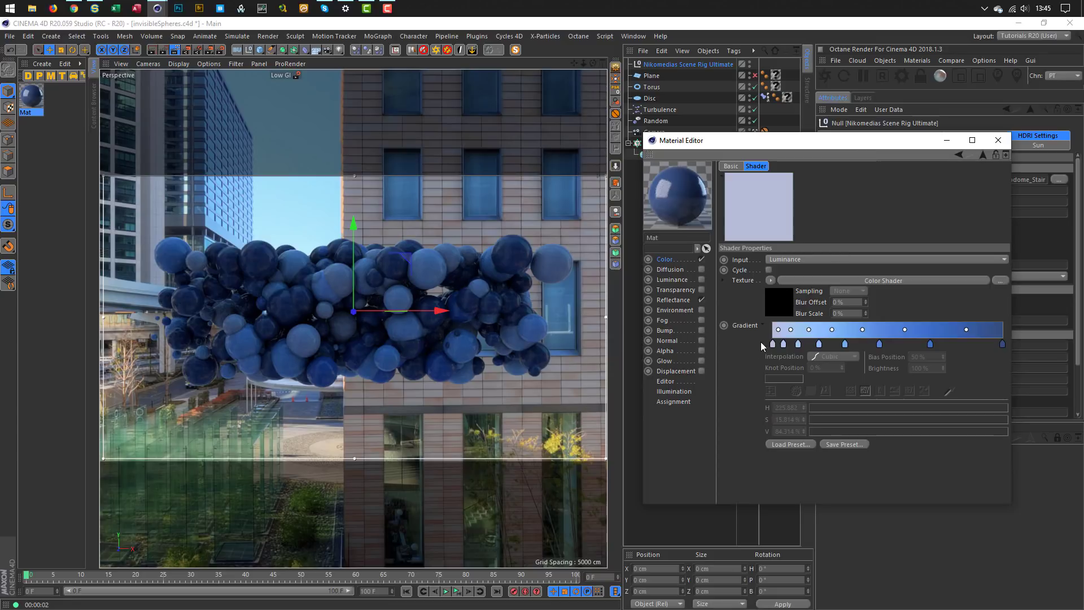
click(770, 445)
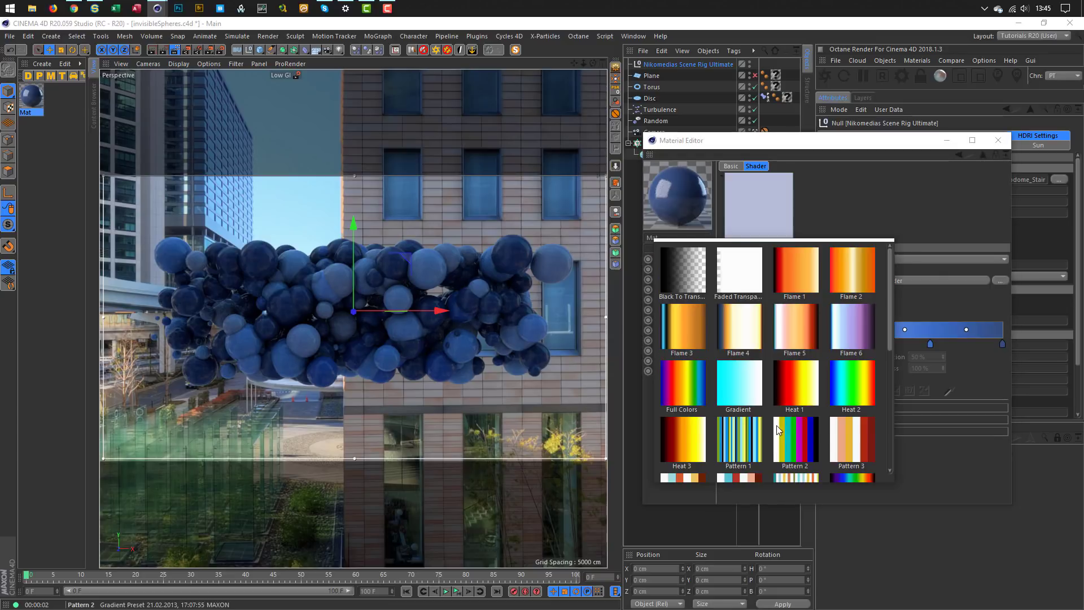
click(691, 396)
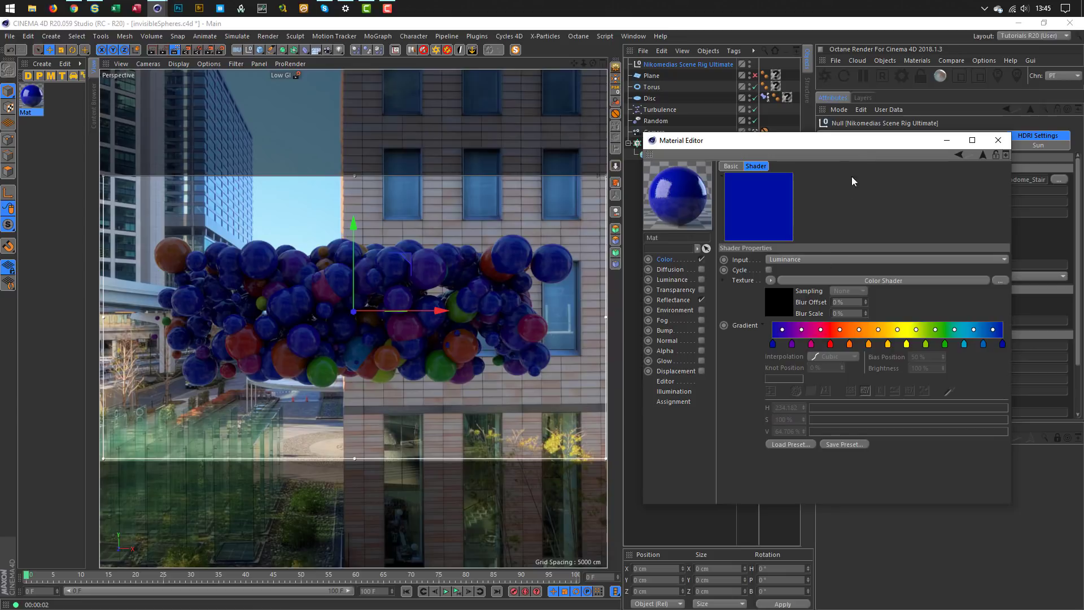
Step: Disable Use Alpha/Strength in the Color settings of the Random effector
drag(859, 143, 795, 319)
click(657, 121)
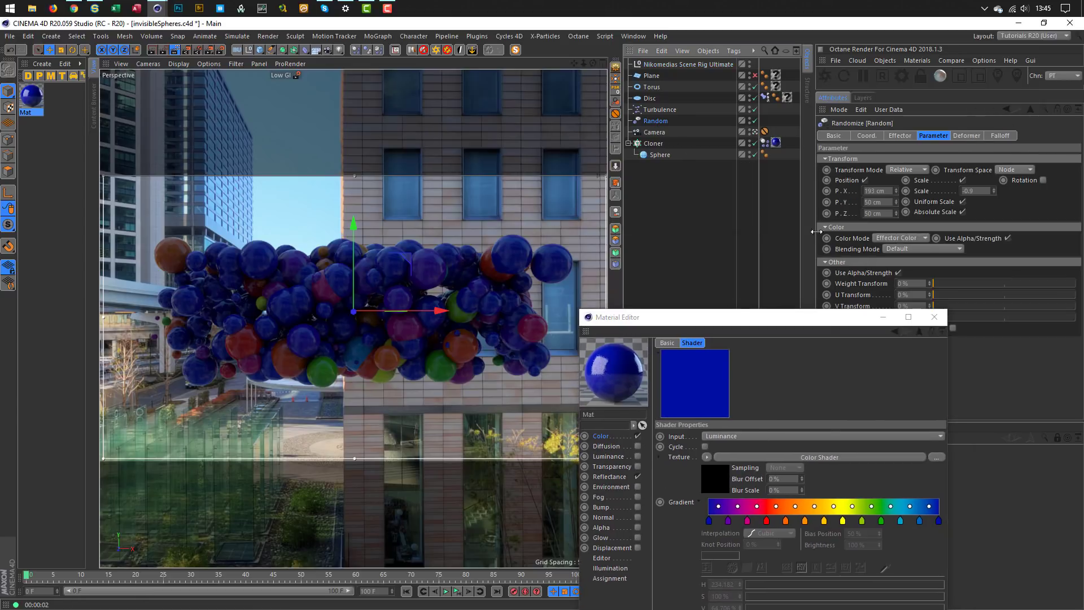
click(1008, 239)
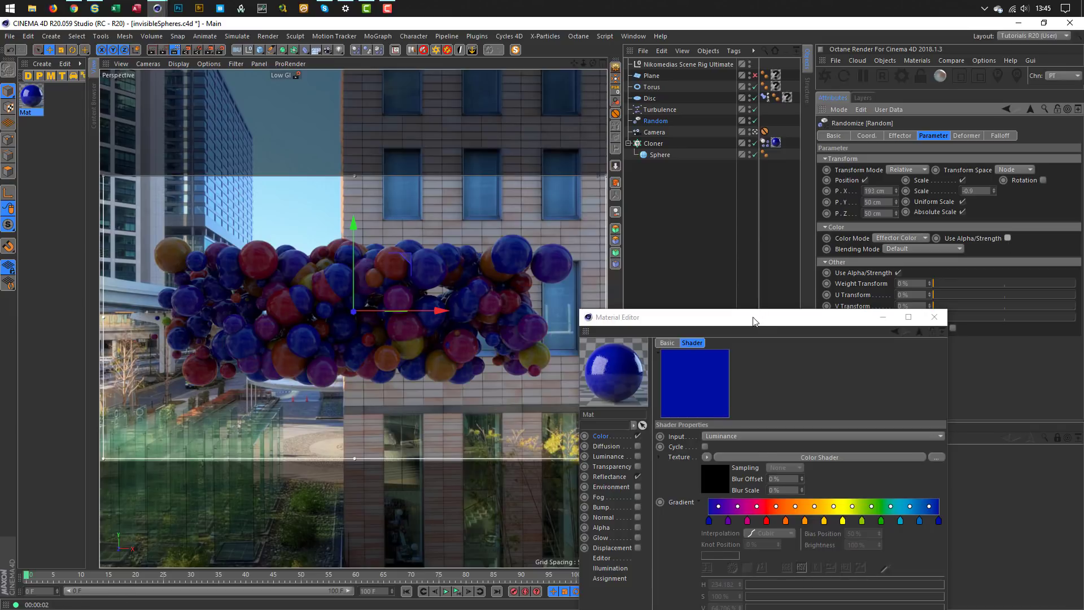
drag(754, 320, 683, 280)
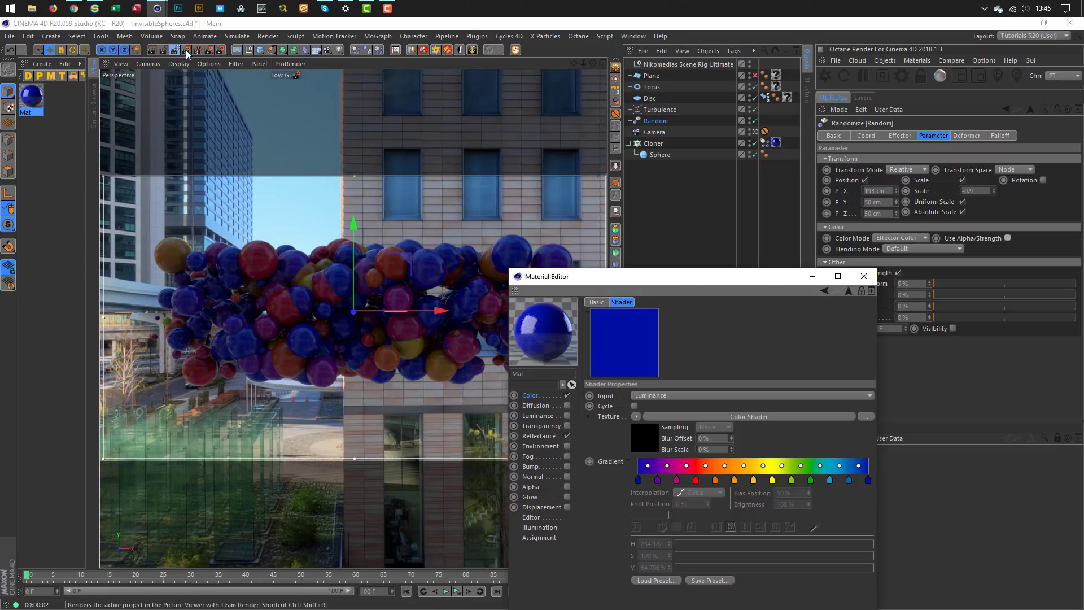
Step: Turn off Ambient Occlusion in the Low GI render setting and close the Render Settings
click(221, 49)
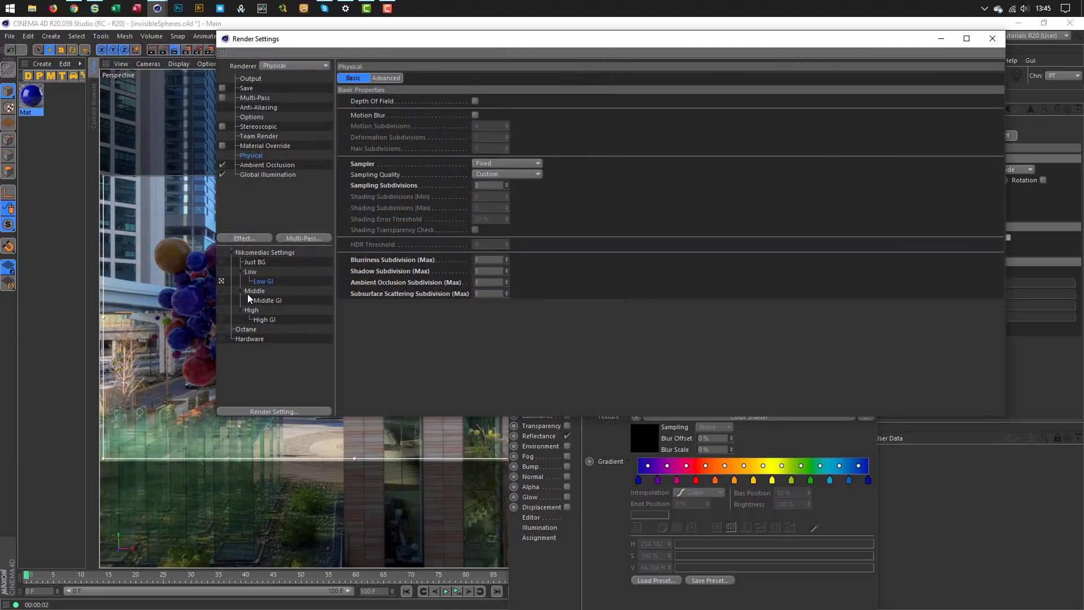
click(223, 164)
click(993, 38)
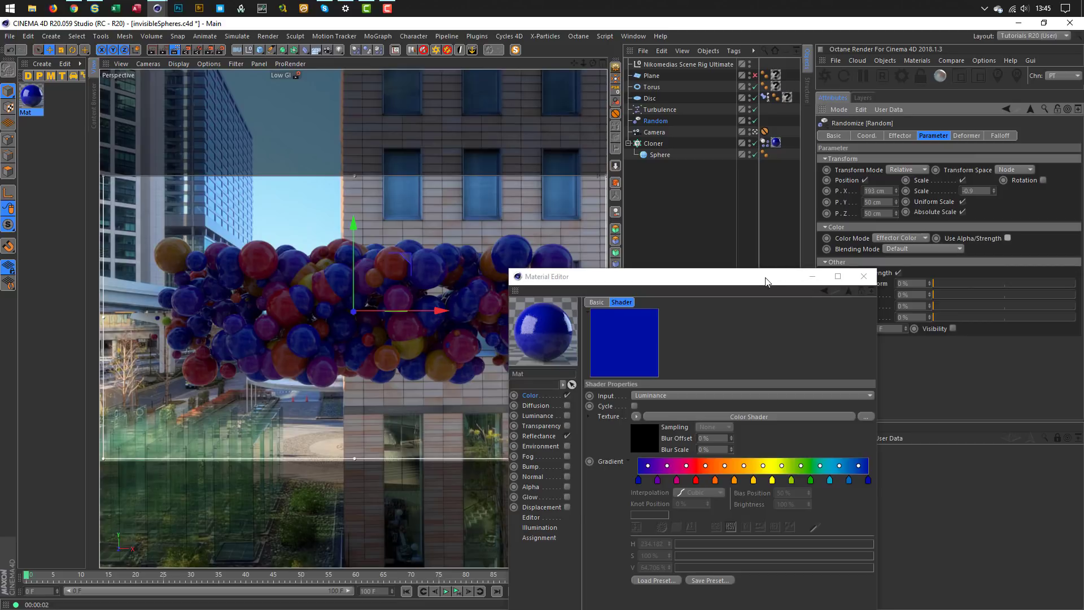
Step: Raise the scene rig's Reflection Brightness to about 26% in the HDRI settings
drag(766, 280, 675, 244)
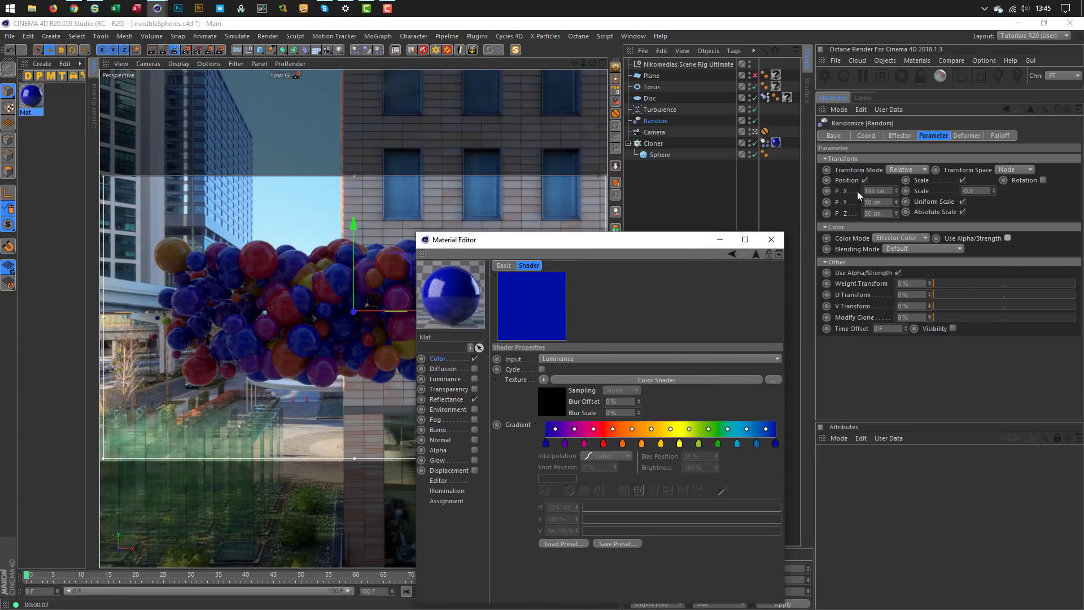
click(682, 64)
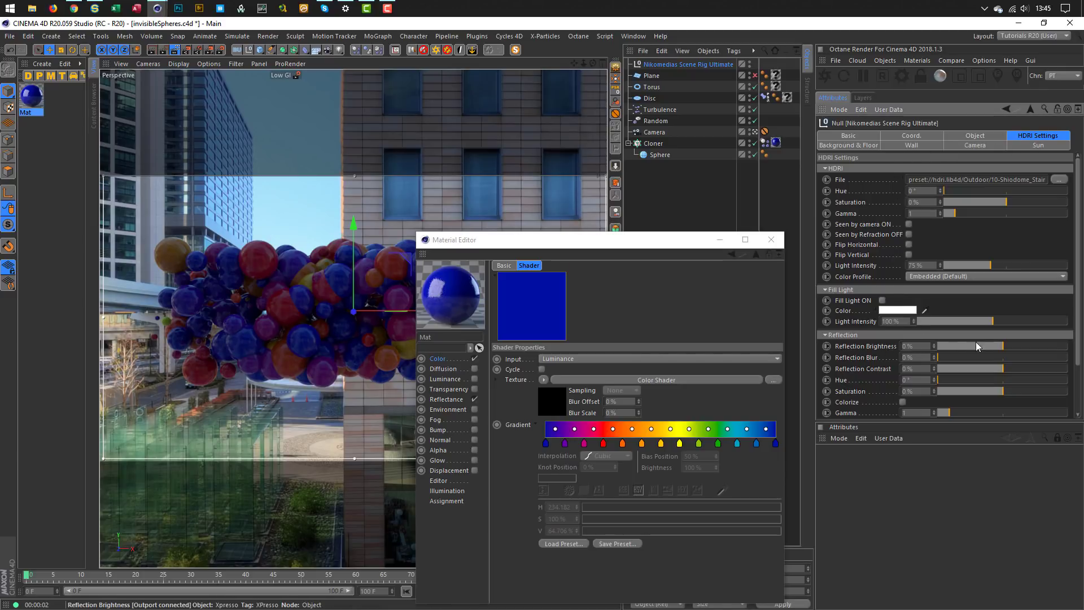
drag(1010, 346, 1022, 345)
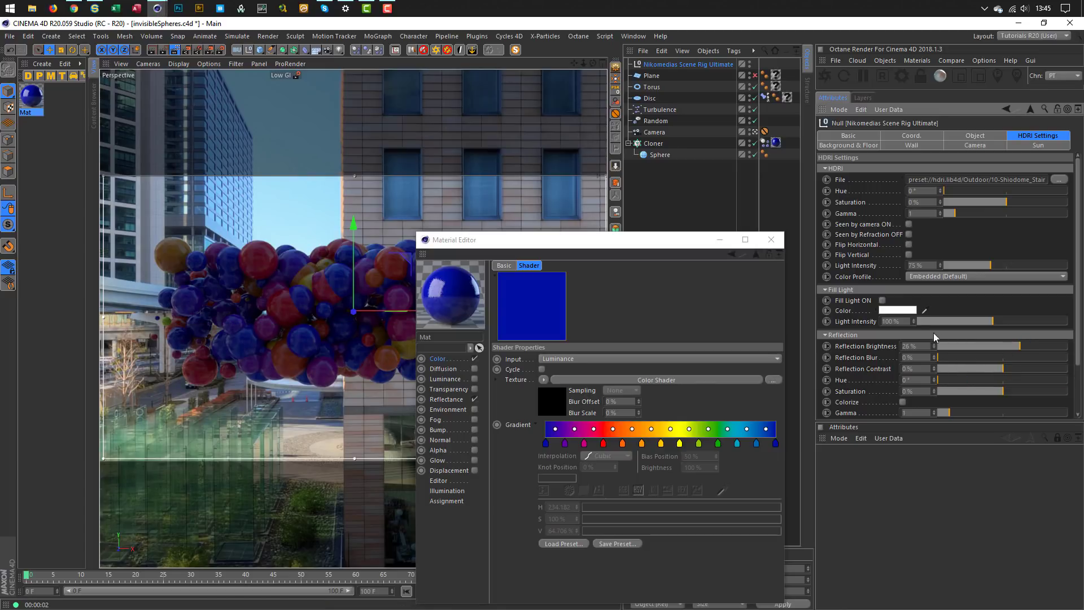
Step: Set the scene rig's Fill Light intensity to 30% and test the fill light, leaving it switched off
drag(899, 323, 862, 346)
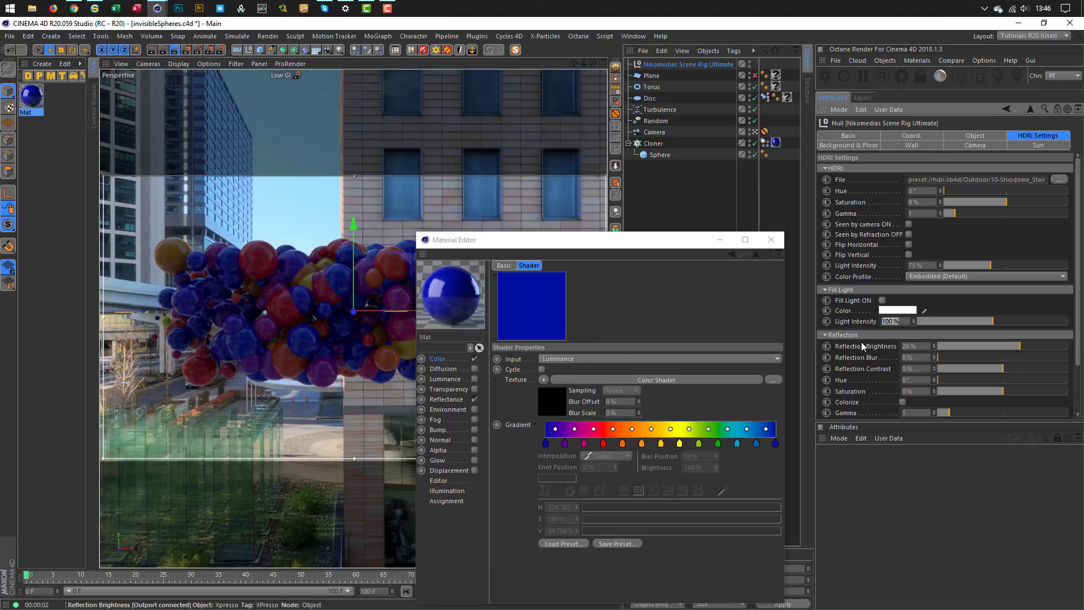
text(30)
key(Return)
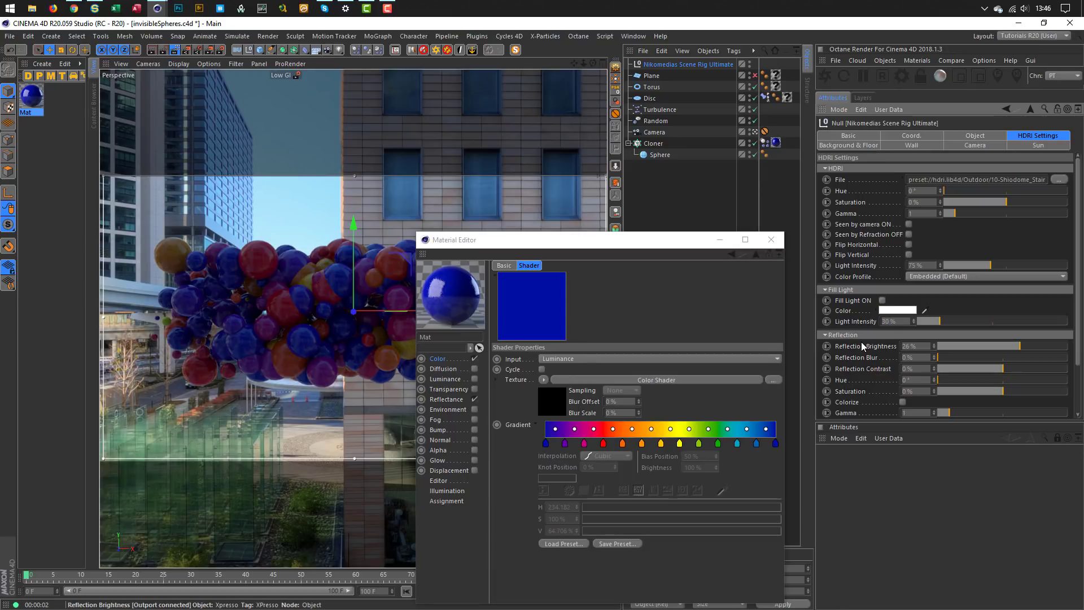
click(883, 301)
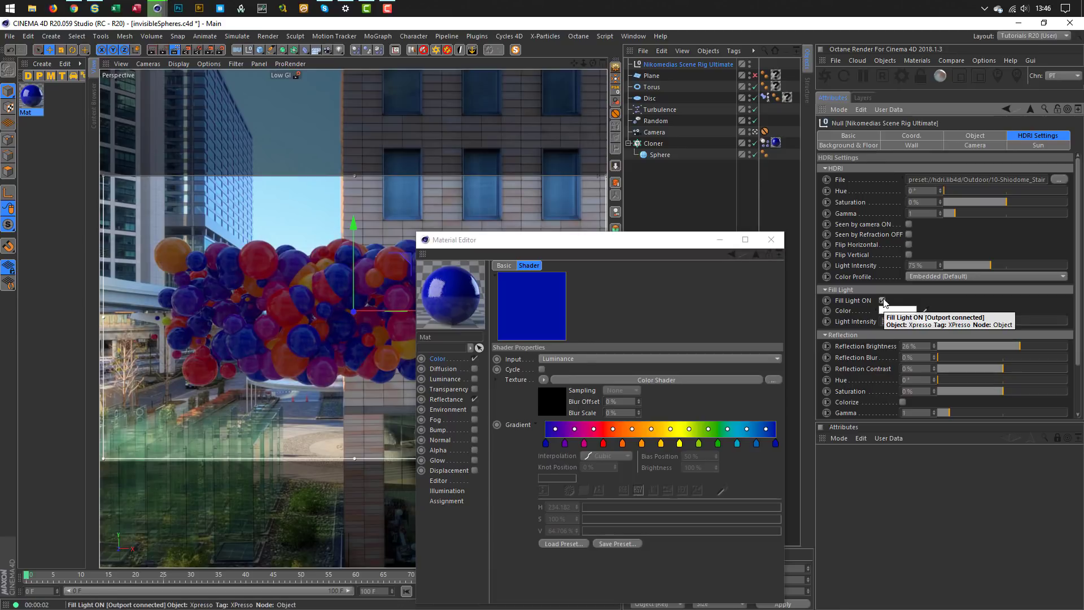
drag(642, 241, 651, 220)
click(883, 300)
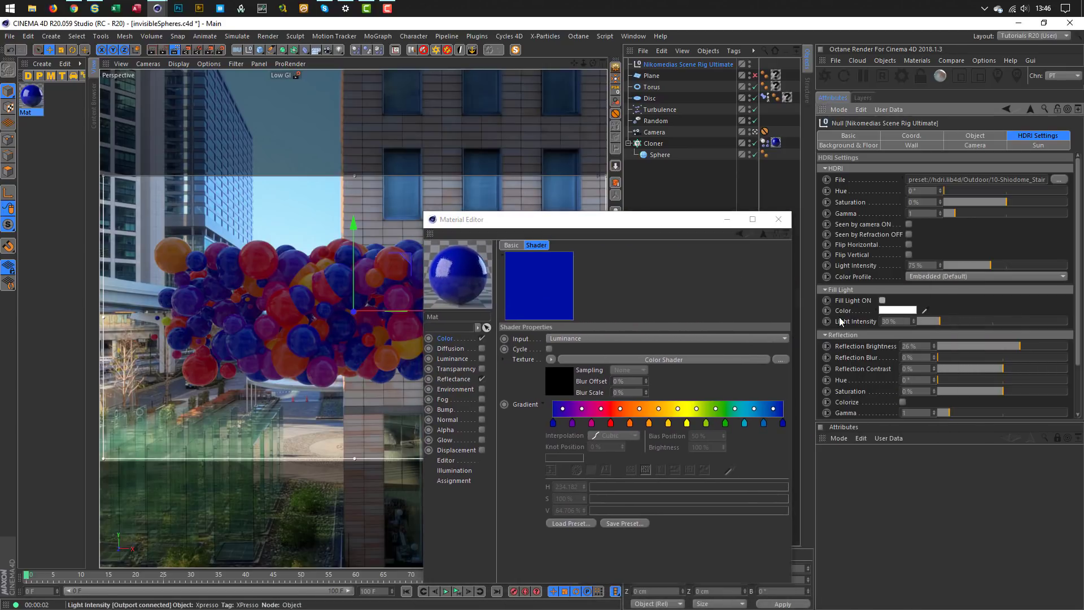
Step: Replace the Colorizer's gradient with the cyan-to-white Gradient preset after trying a black-red-yellow-white preset
drag(681, 219, 790, 192)
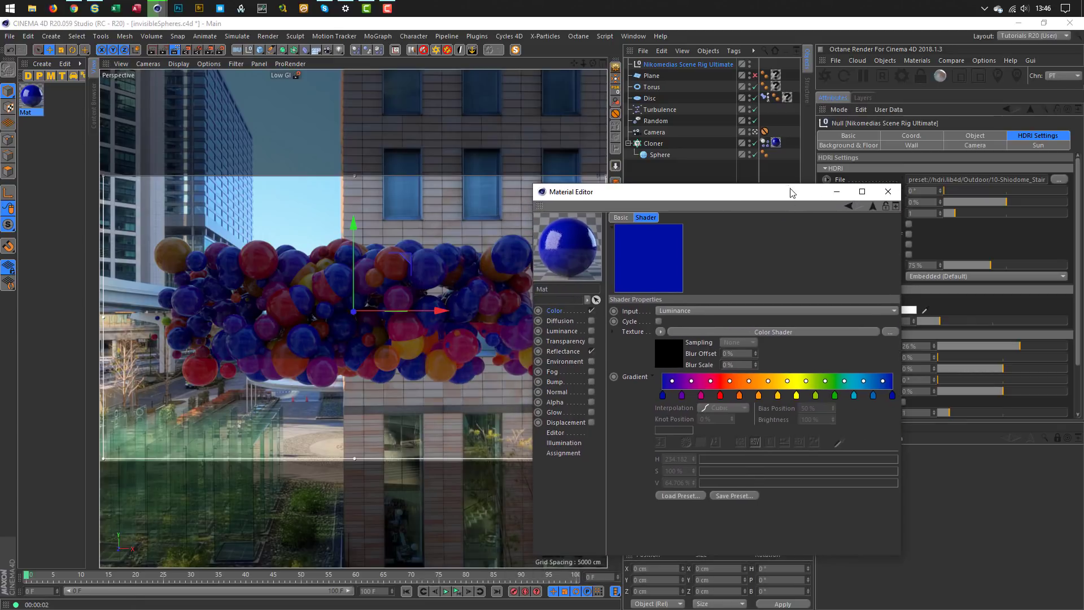
click(676, 498)
double_click(588, 436)
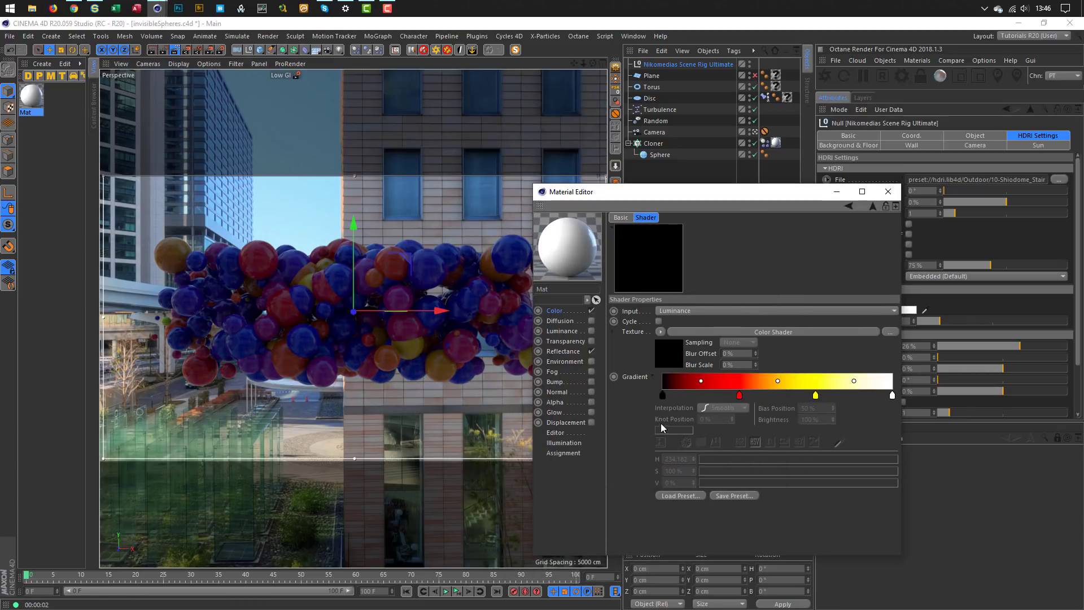
click(669, 497)
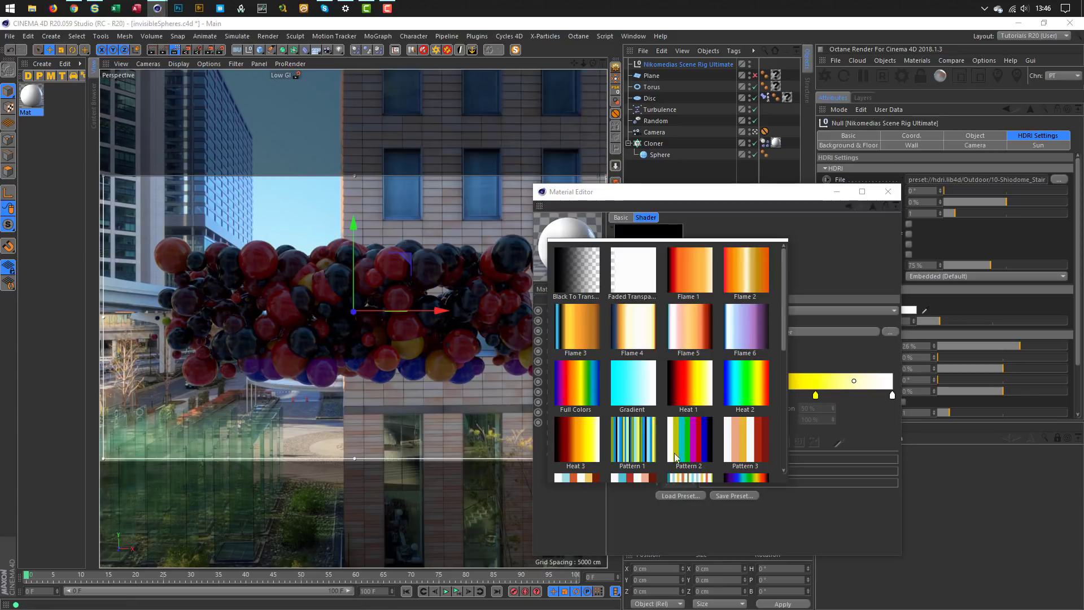
double_click(634, 270)
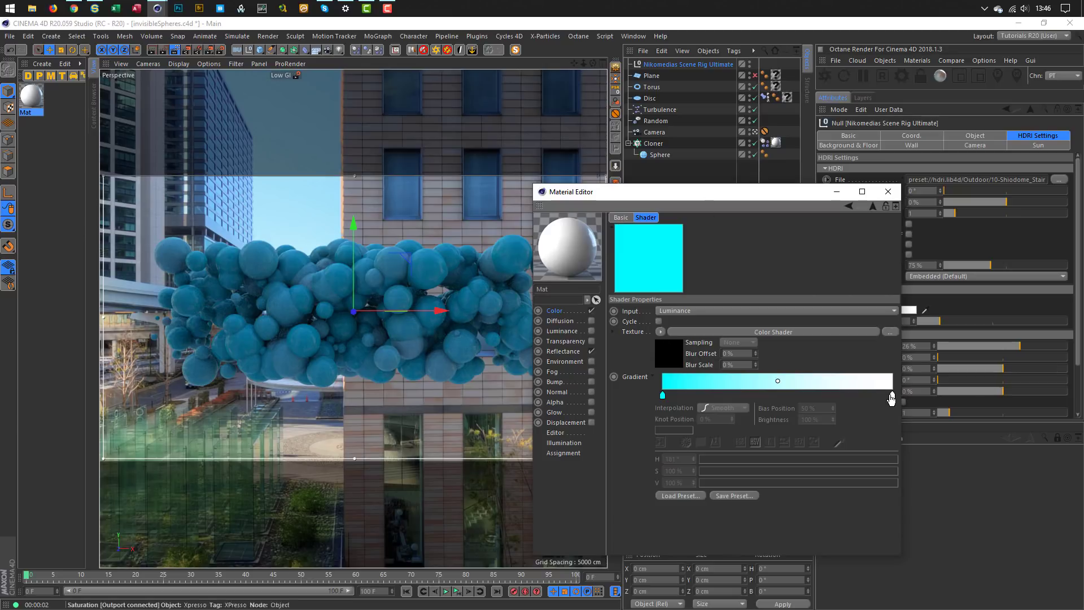
Step: Move the white knot of the Colorizer gradient to about 27.5% and close the Material Editor
drag(892, 395, 764, 396)
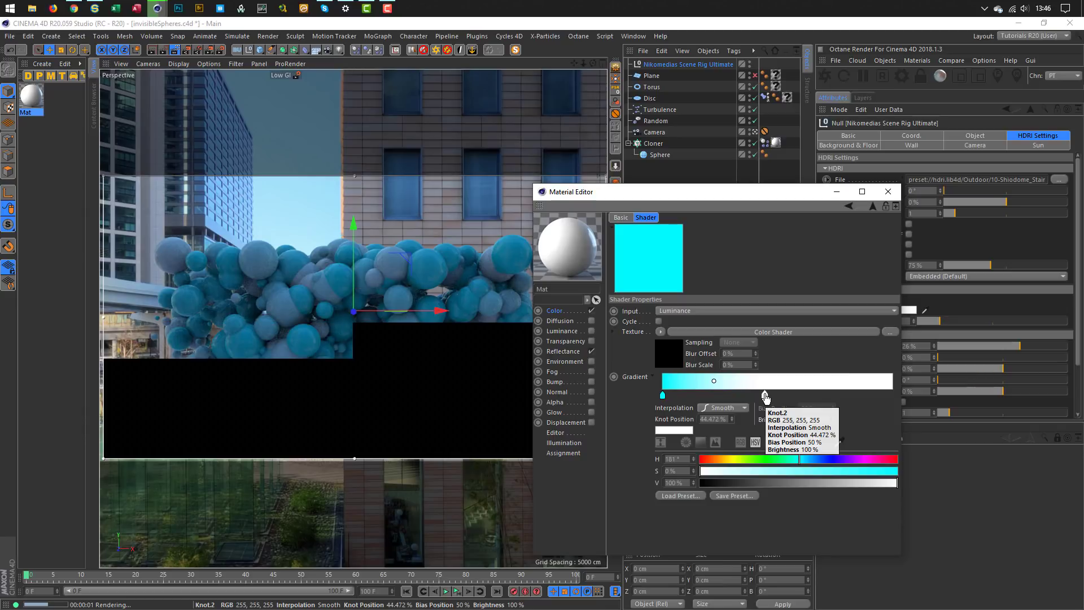
drag(765, 397, 726, 397)
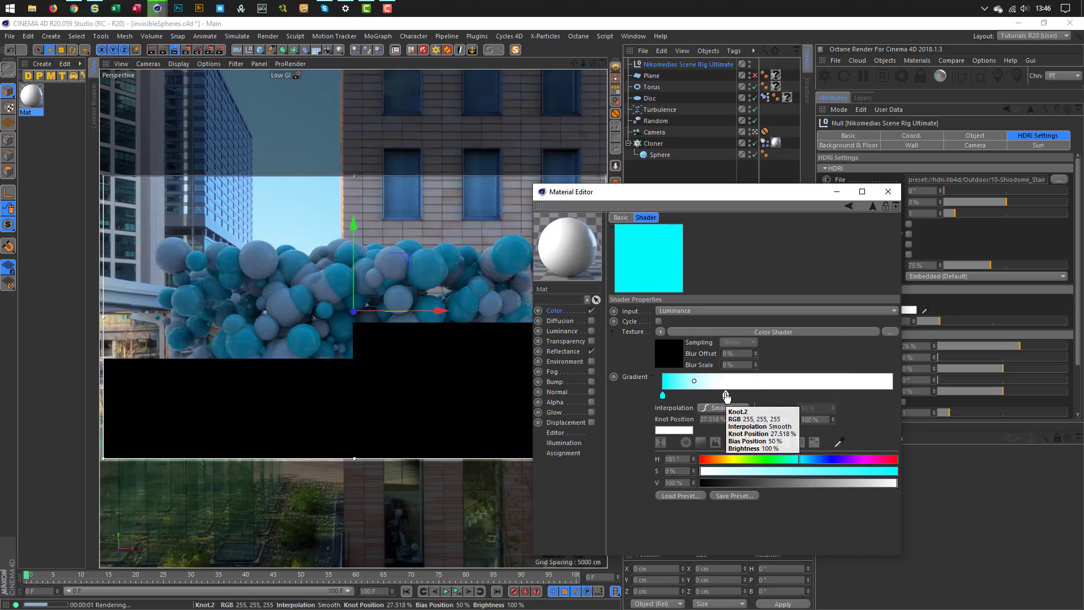
click(881, 194)
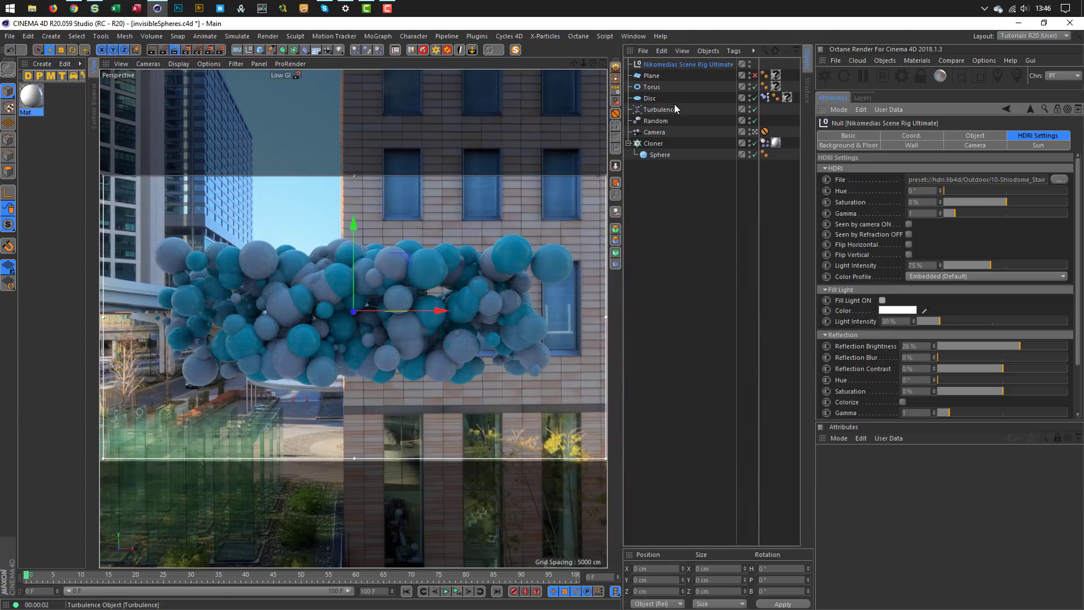
Step: Go to frame 47 and create a material for the torus with Color off and a GGX reflectance layer
click(654, 87)
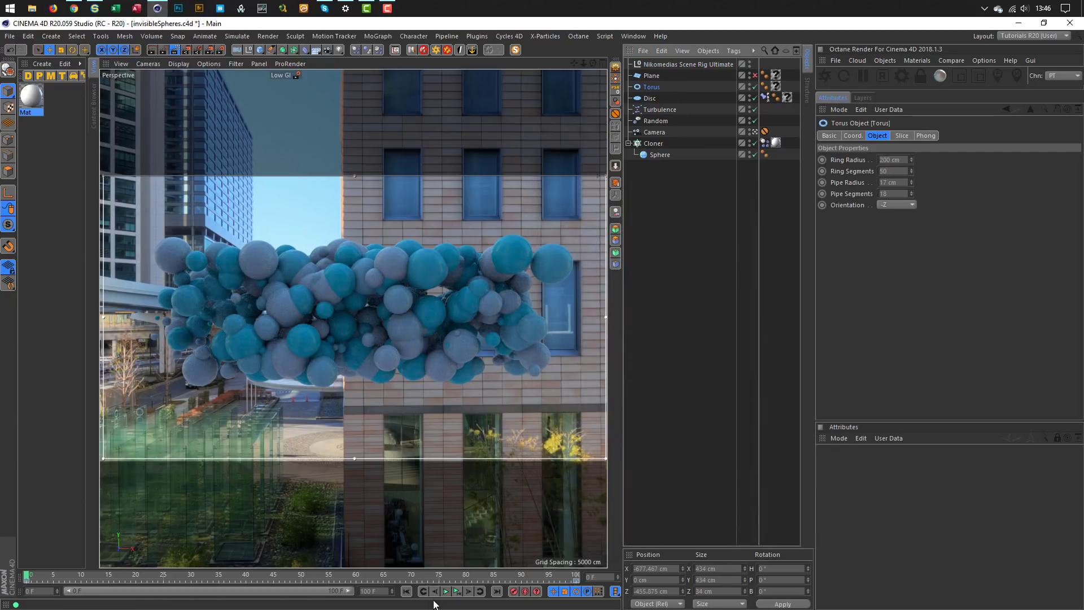
drag(26, 576, 285, 597)
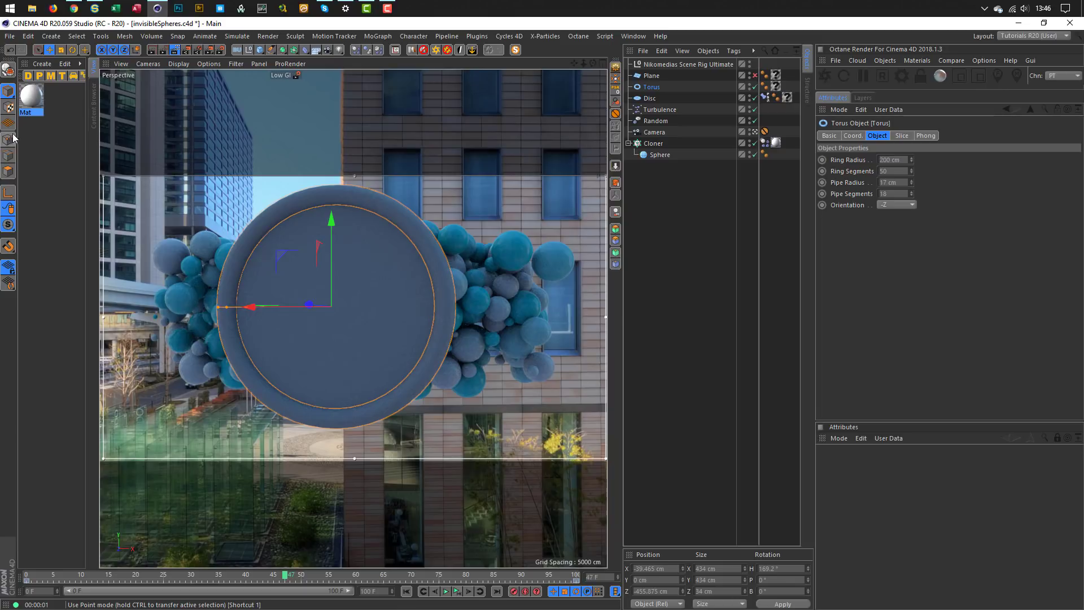
double_click(43, 139)
double_click(33, 96)
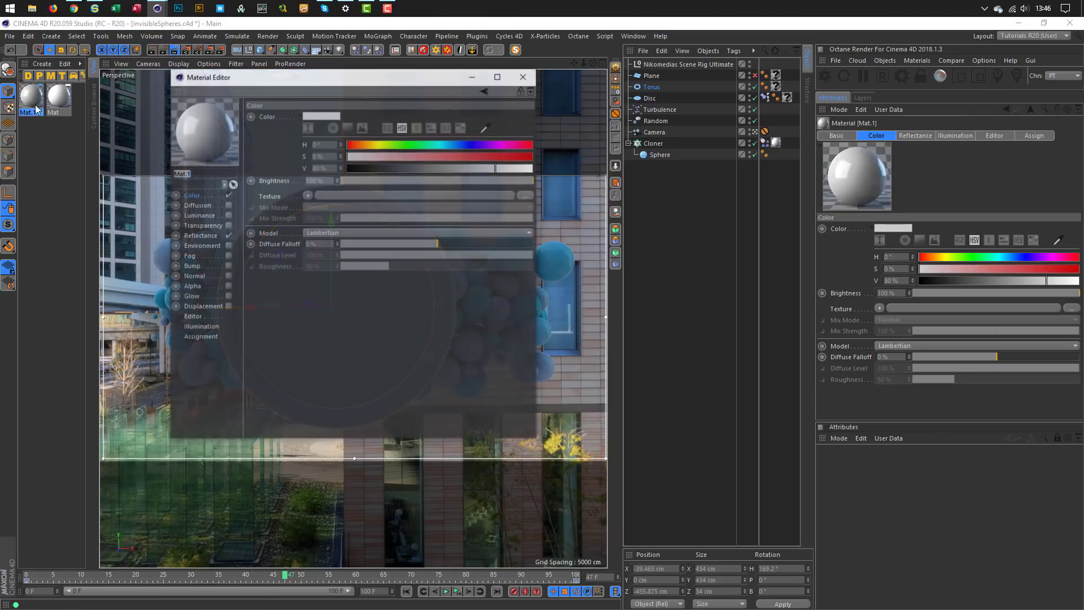
click(227, 195)
click(203, 237)
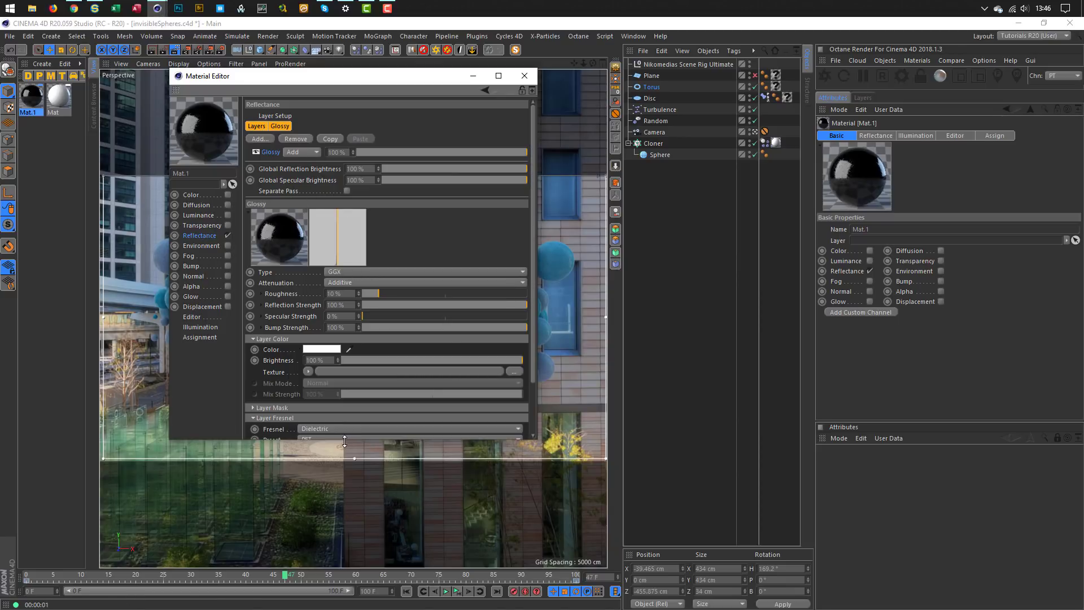
Step: Set the GGX layer's Fresnel to Conductor with the Chromium preset and its roughness to 4%, and apply the material to the torus
click(344, 418)
drag(346, 524, 345, 527)
click(380, 442)
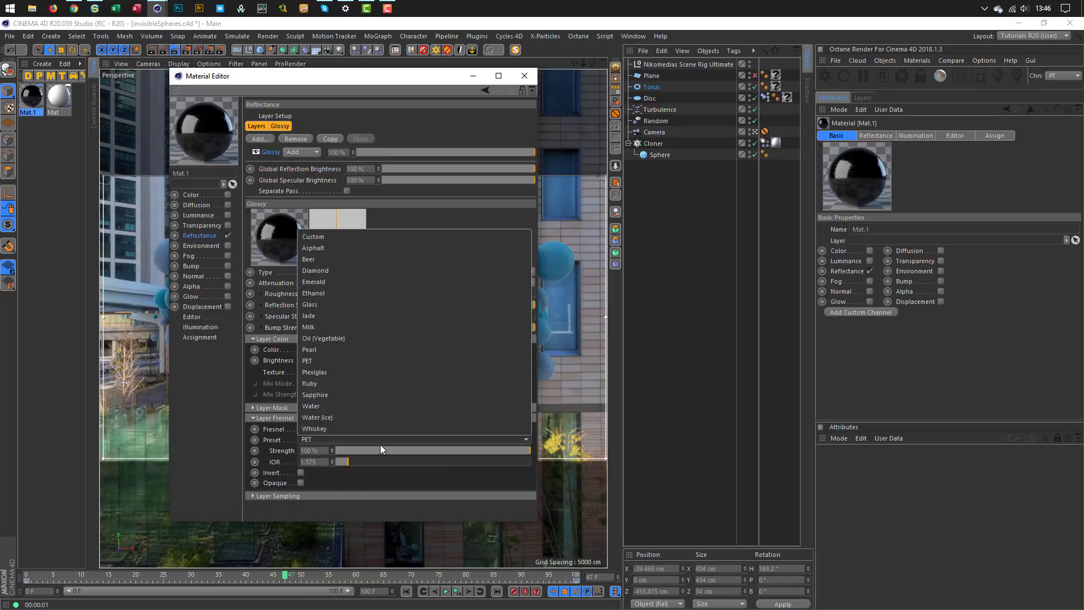
click(380, 441)
click(372, 430)
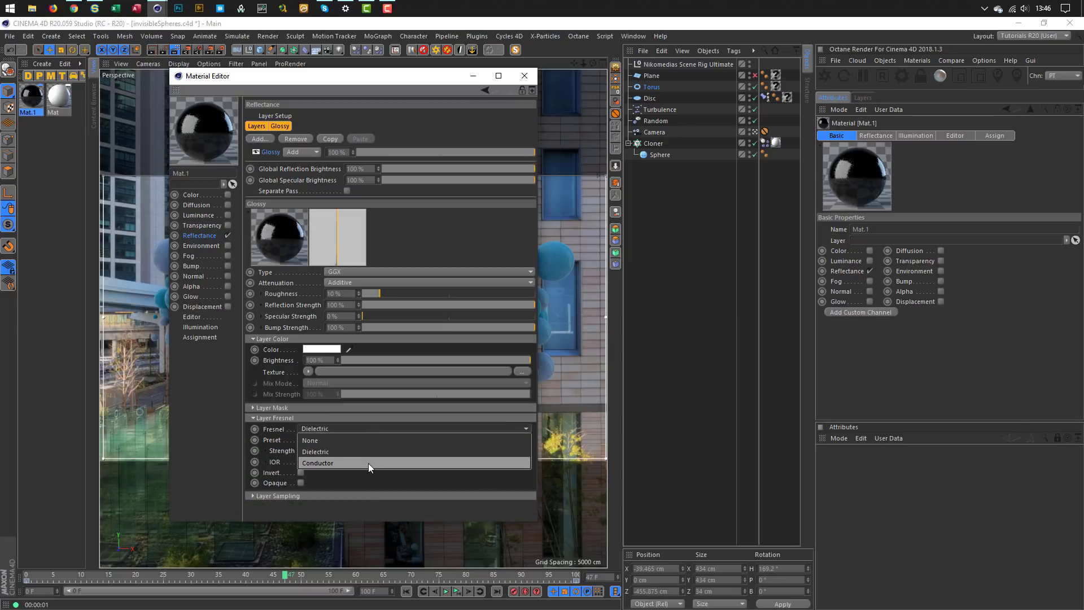
click(368, 463)
click(365, 439)
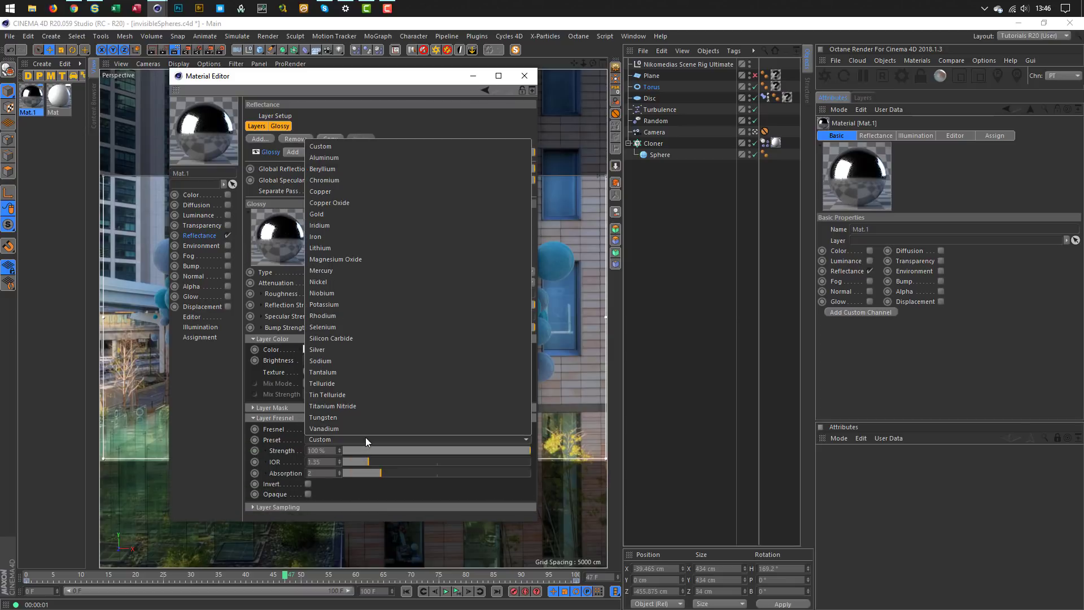
click(353, 180)
click(370, 295)
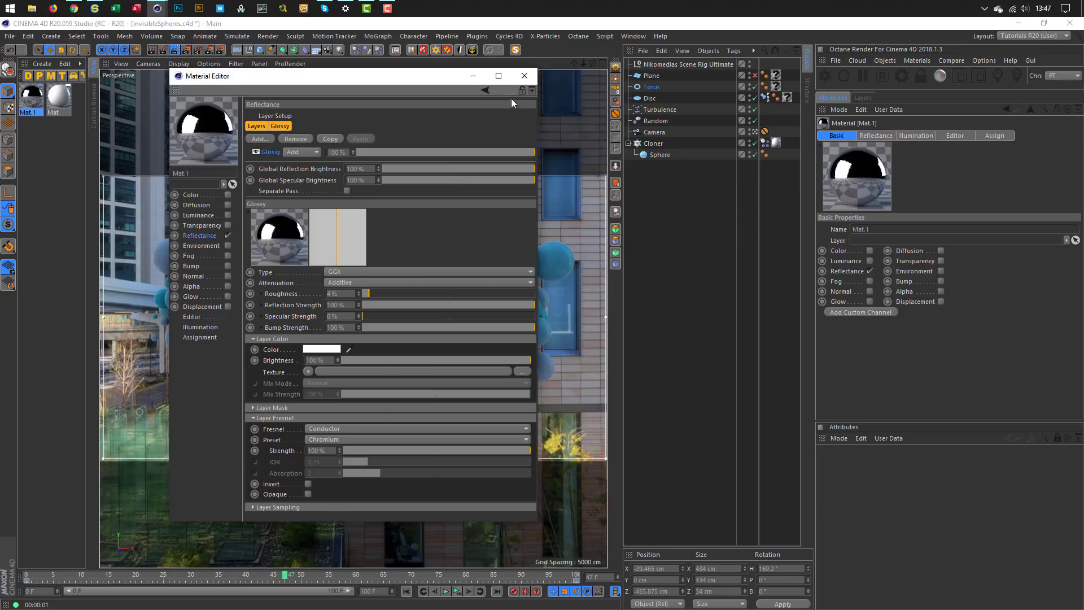
click(525, 76)
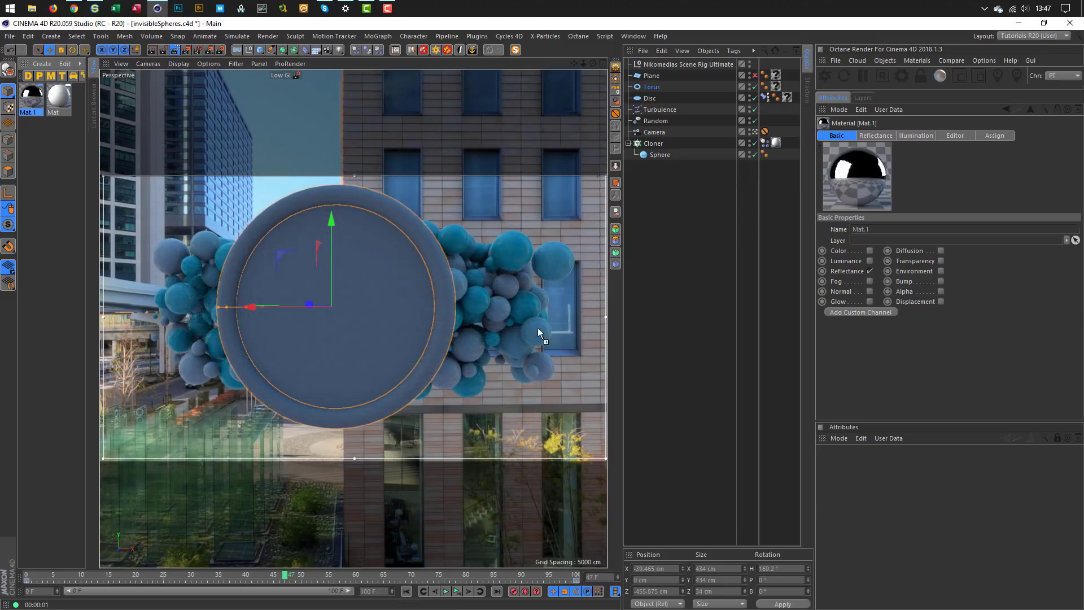
drag(538, 330, 777, 86)
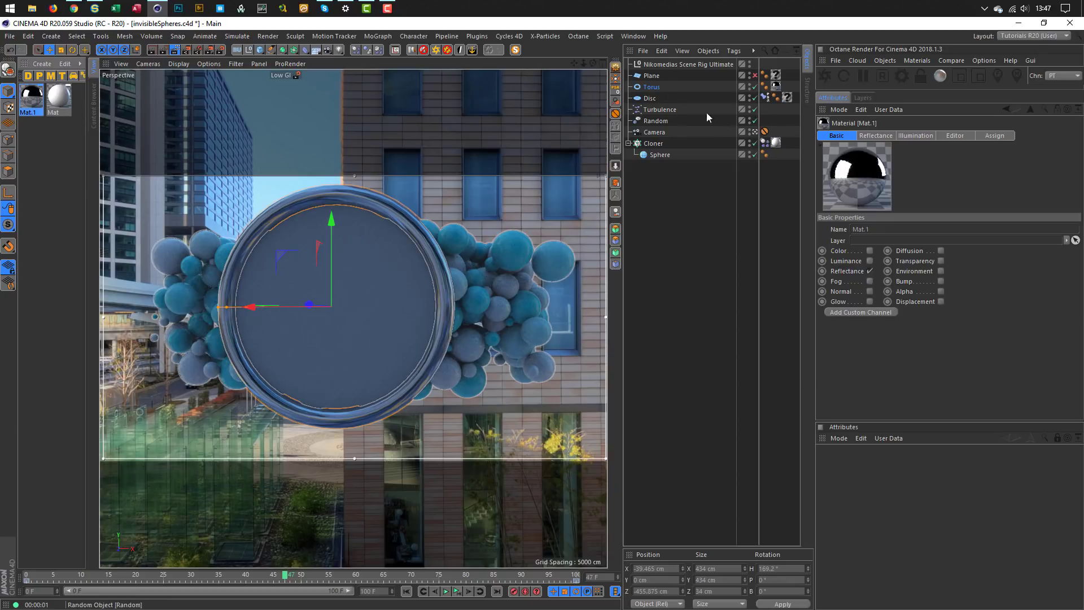
Step: Create a glass material with Color off, Transparency on and a refraction of 1.517
double_click(33, 157)
double_click(32, 133)
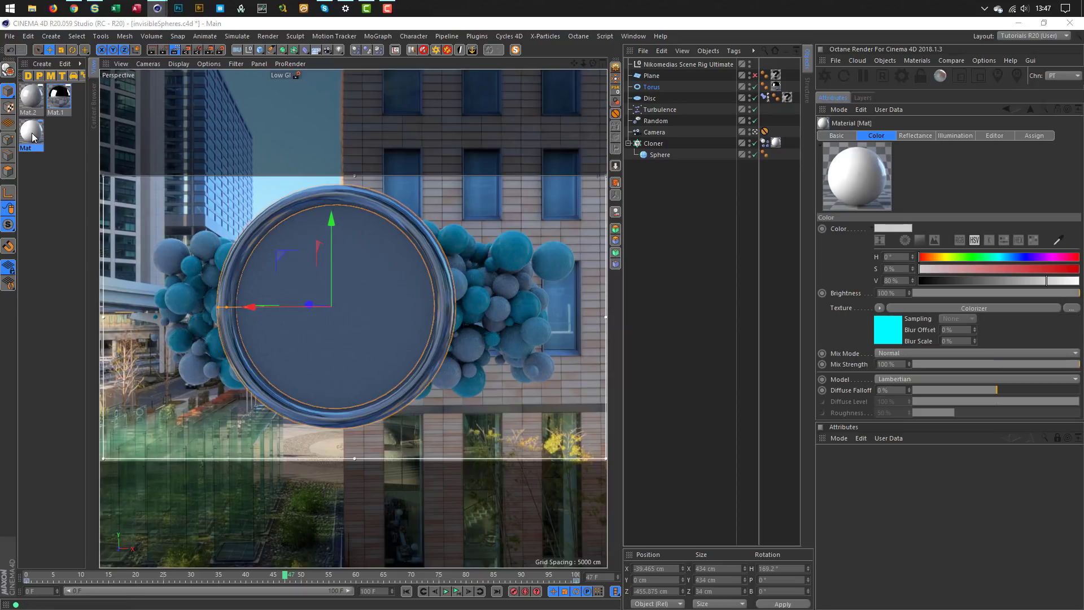
click(39, 99)
drag(314, 83, 670, 108)
click(584, 250)
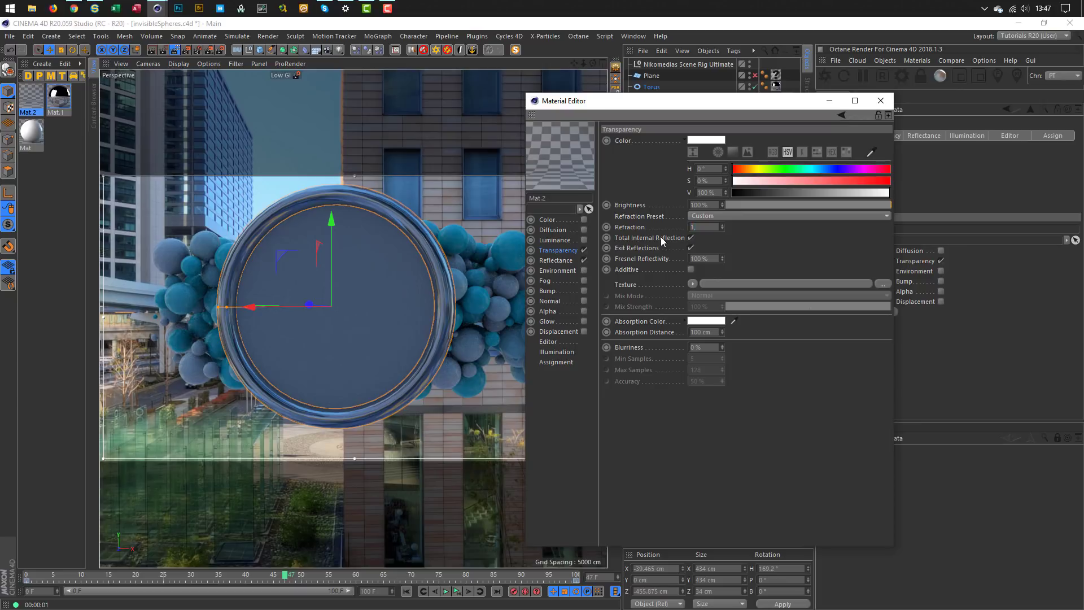
text(7)
key(Return)
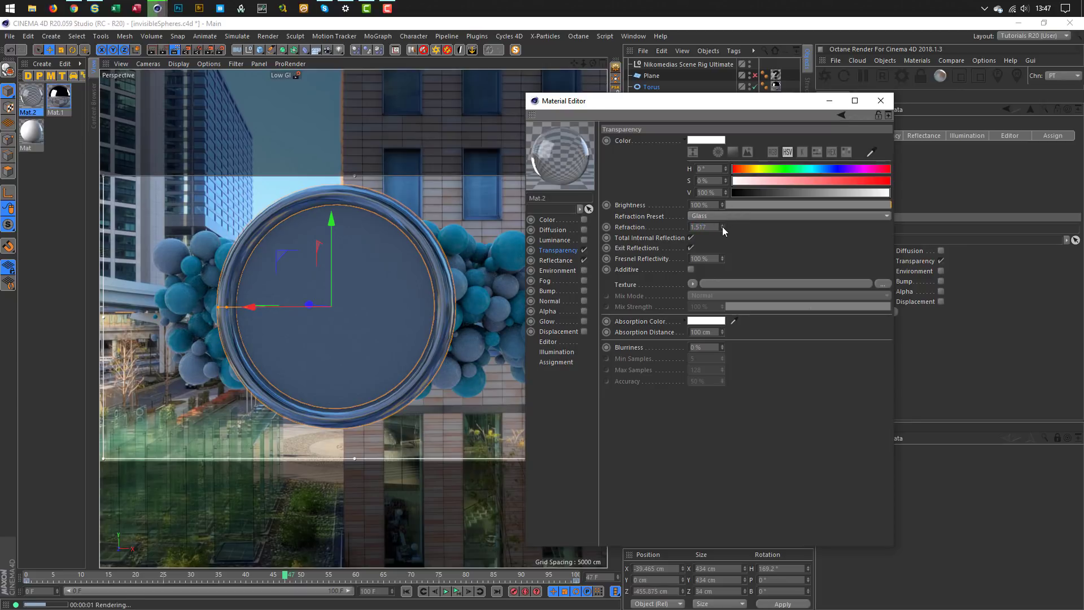
Step: Add a GGX reflectance layer with a Dielectric Fresnel and the Glass preset to the glass material, and apply it to the disc
click(565, 261)
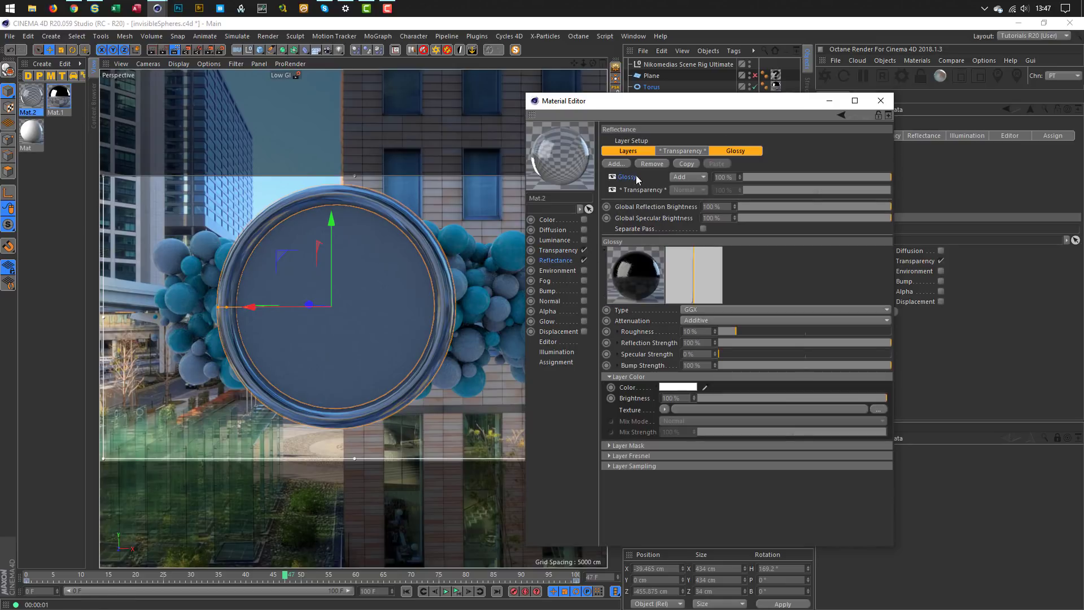
click(656, 455)
click(681, 476)
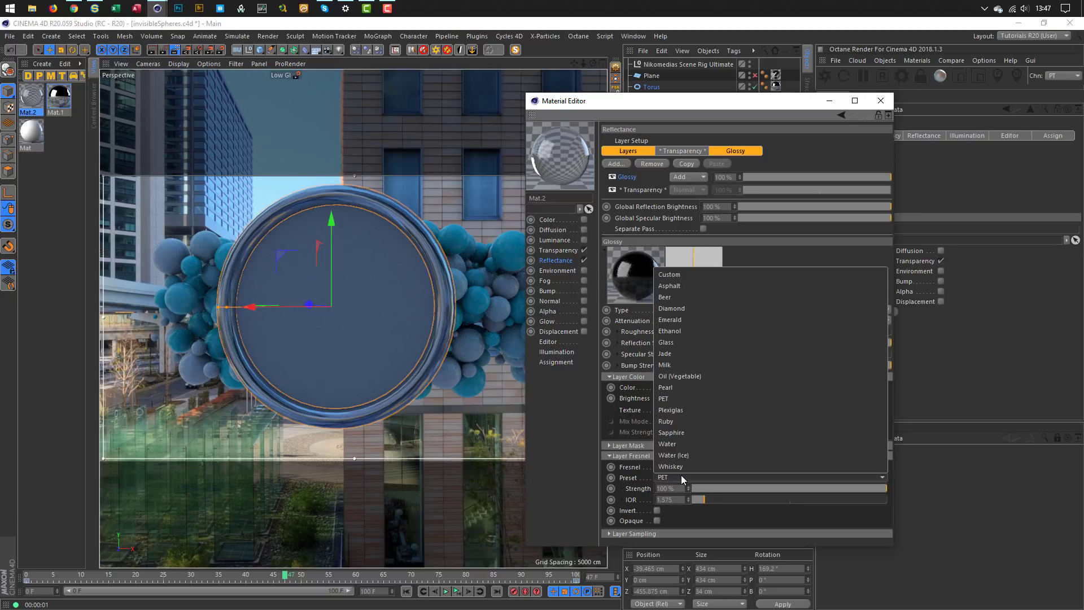
click(713, 346)
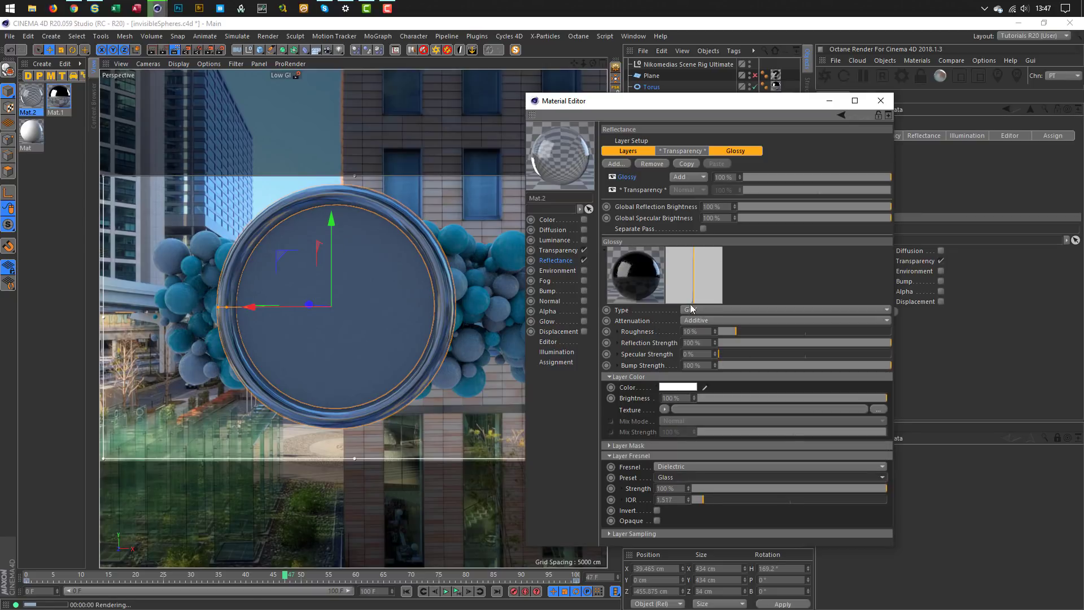
click(877, 104)
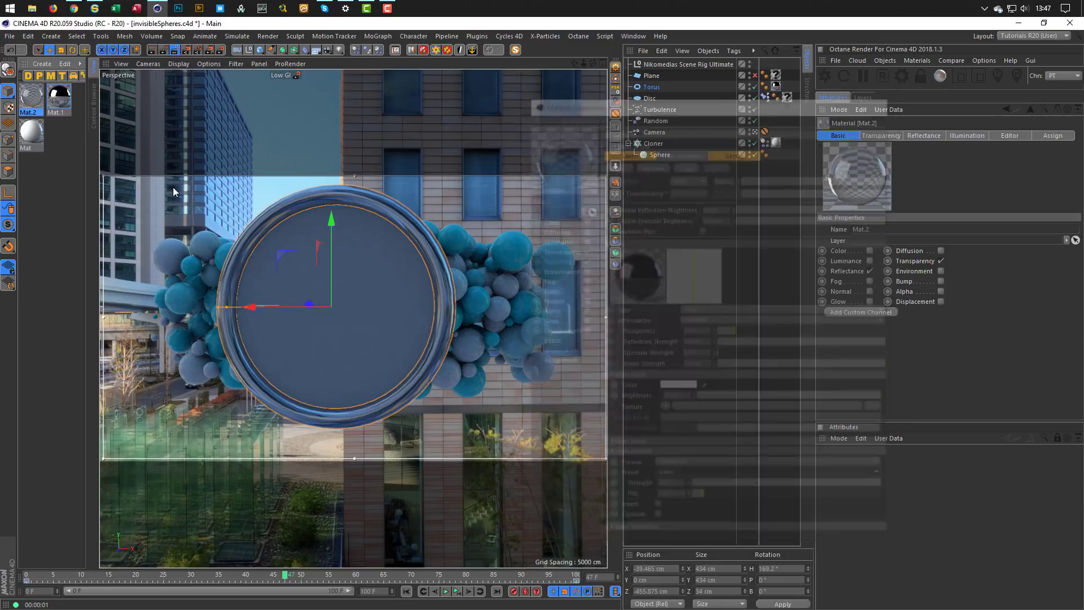
drag(29, 93, 788, 99)
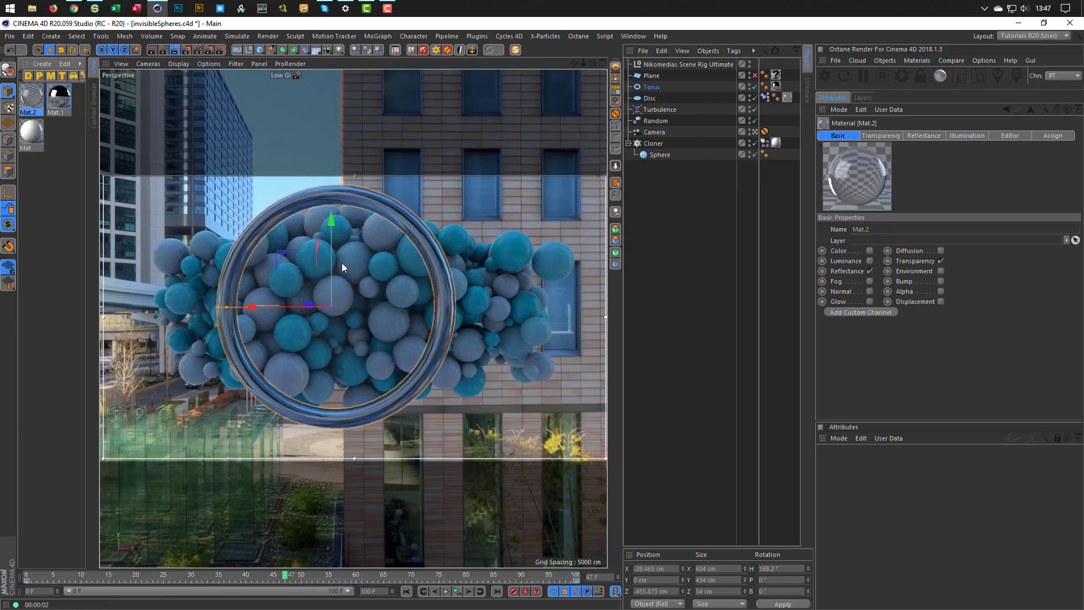
Step: Thicken the disc by nesting it under a Py-Extrude Generator with an offset of -1 cm
click(653, 98)
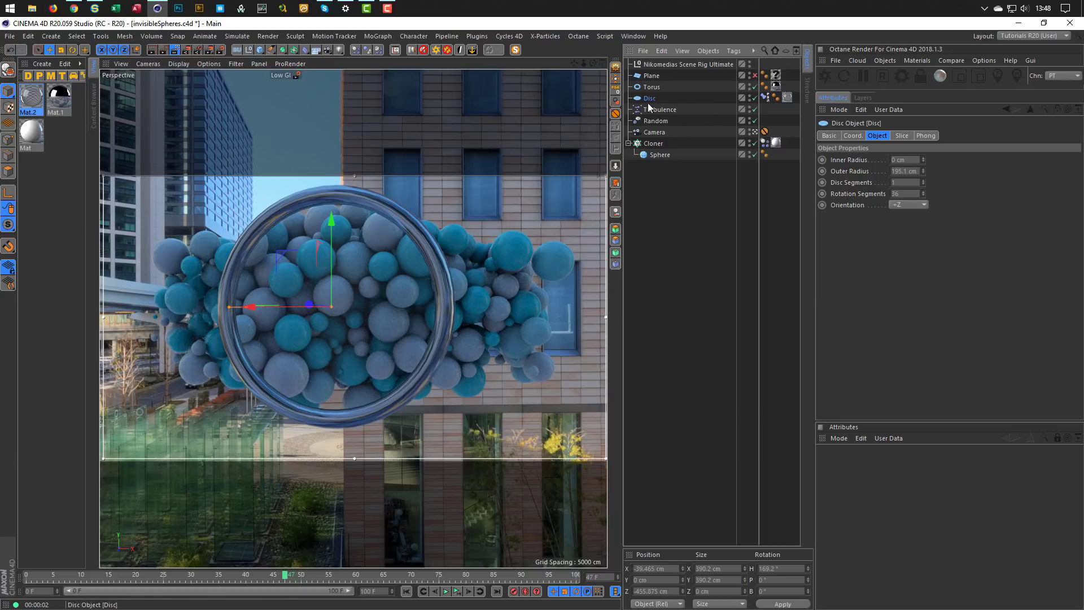
alt+click(616, 229)
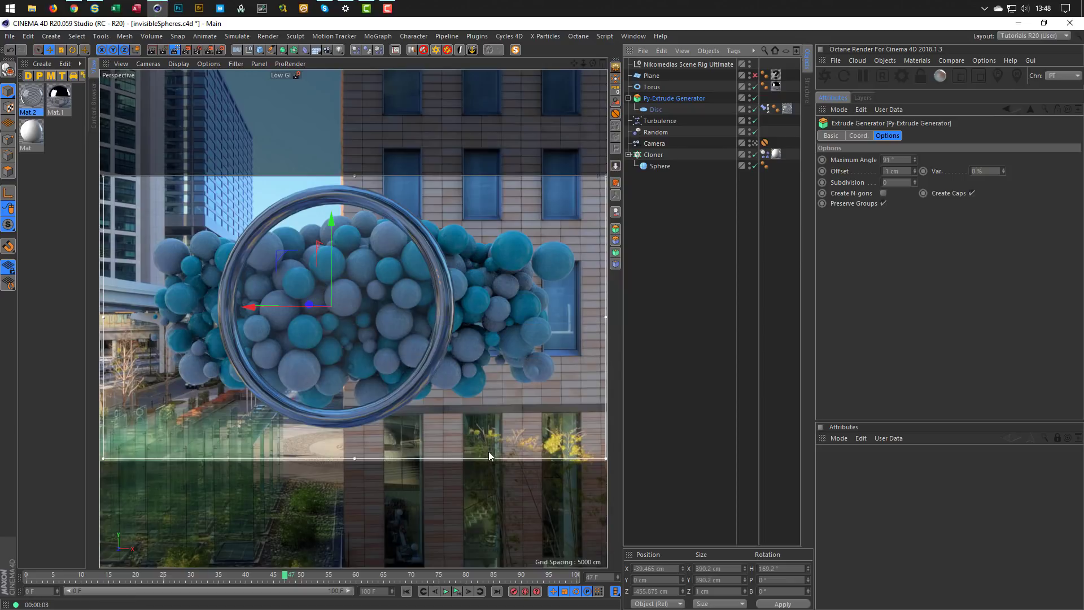
Step: Add a Compositing tag to the Cloner and turn off Seen by Camera
right_click(651, 157)
mouse_move(744, 52)
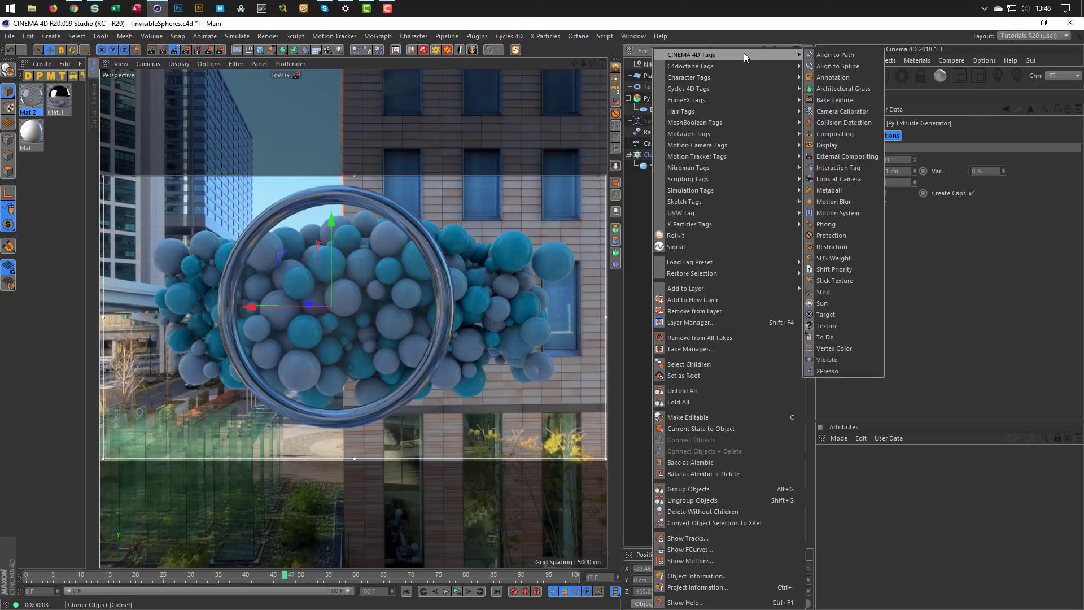
click(846, 134)
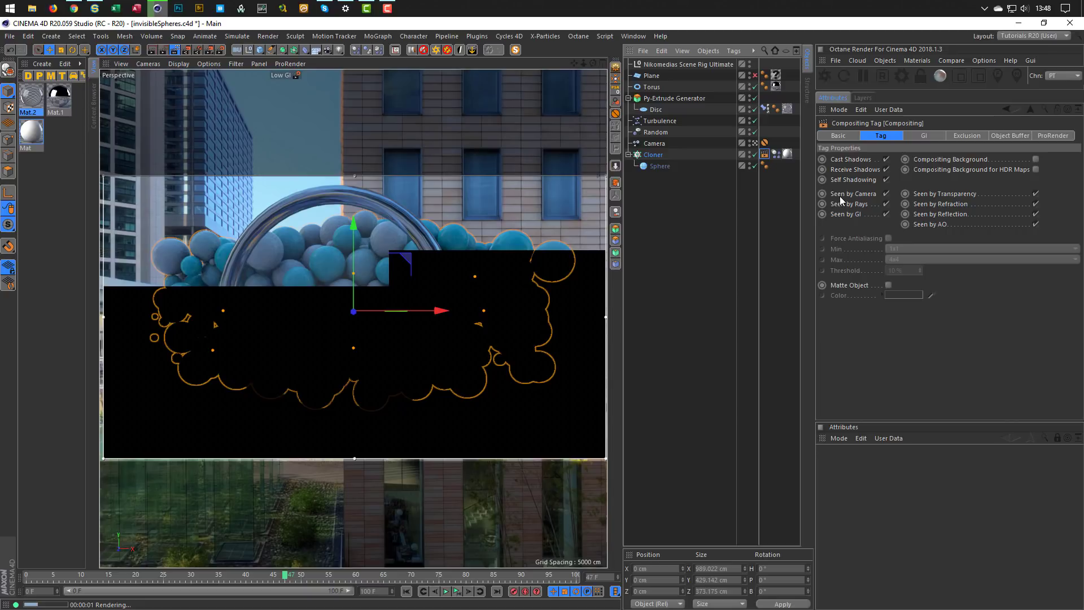
click(886, 194)
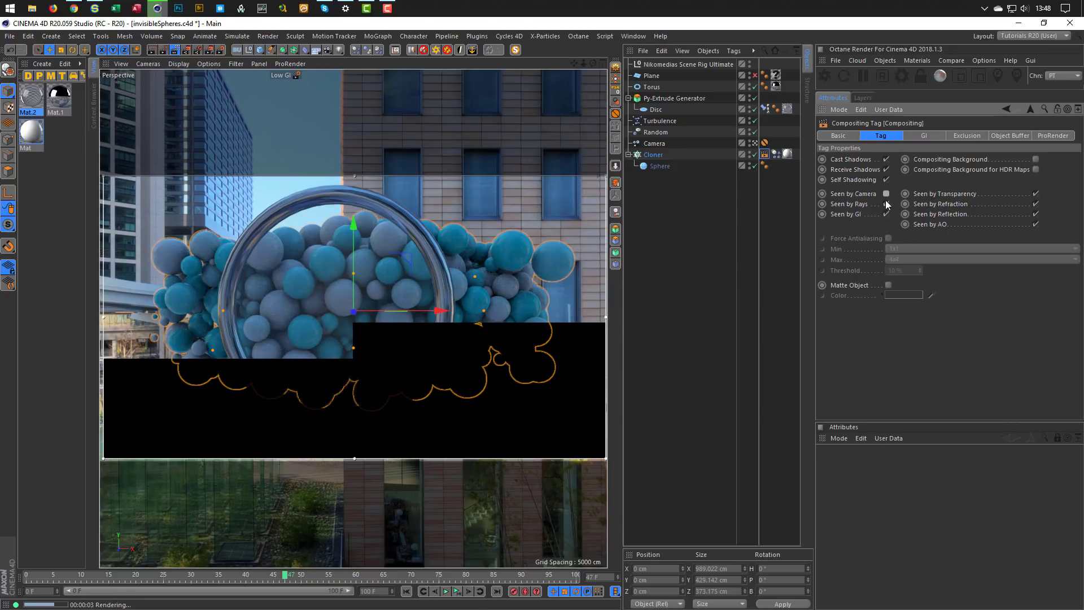
click(709, 330)
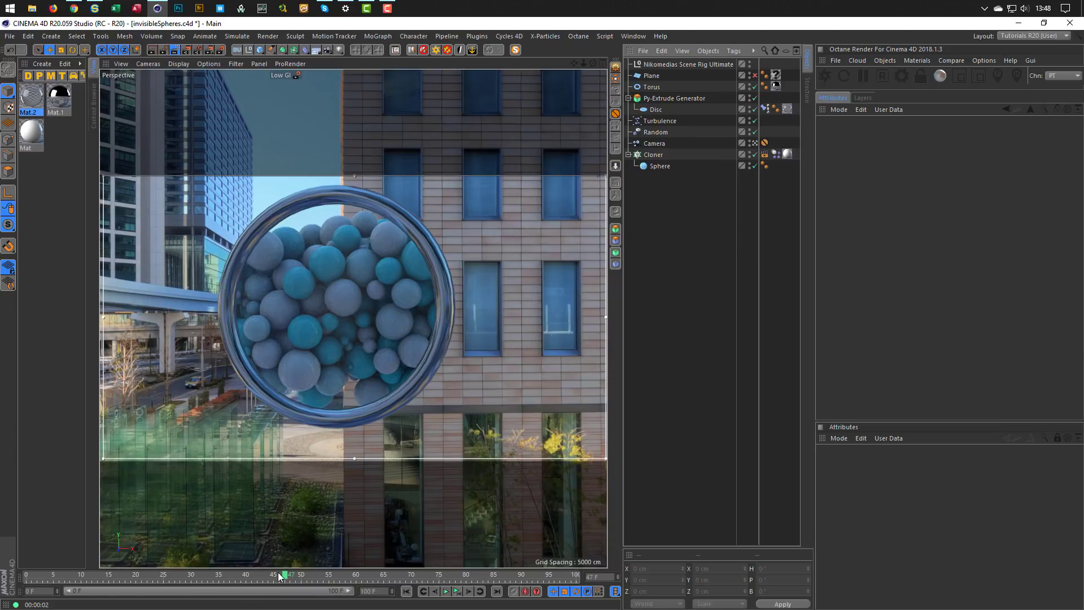
Step: Scrub the timeline between frames 33 and 76 to check the spheres through the moving lens, ending at frame 33
drag(279, 577, 246, 576)
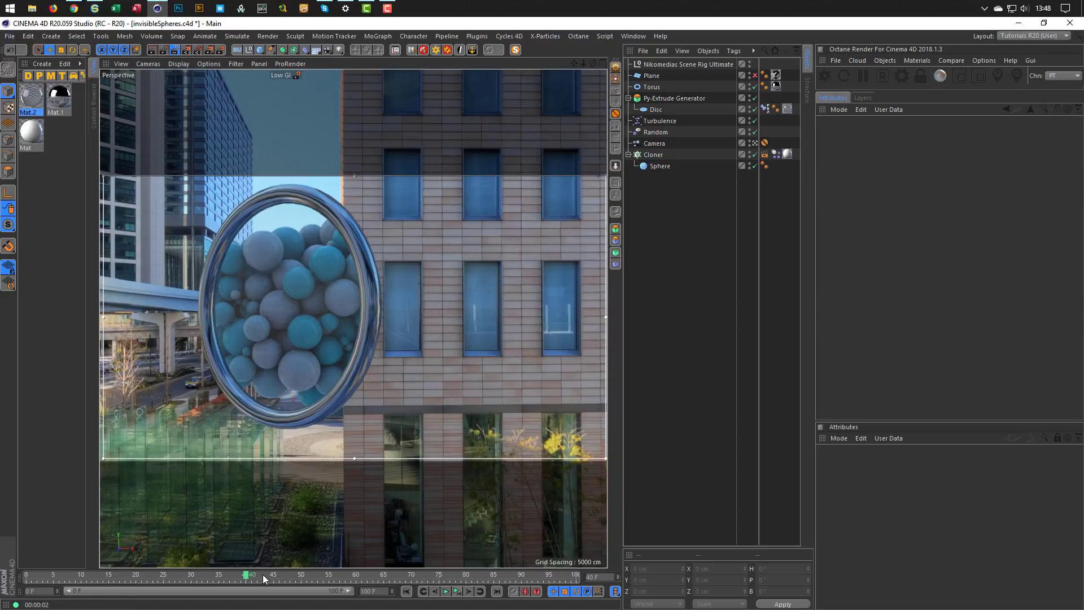
drag(251, 575, 372, 590)
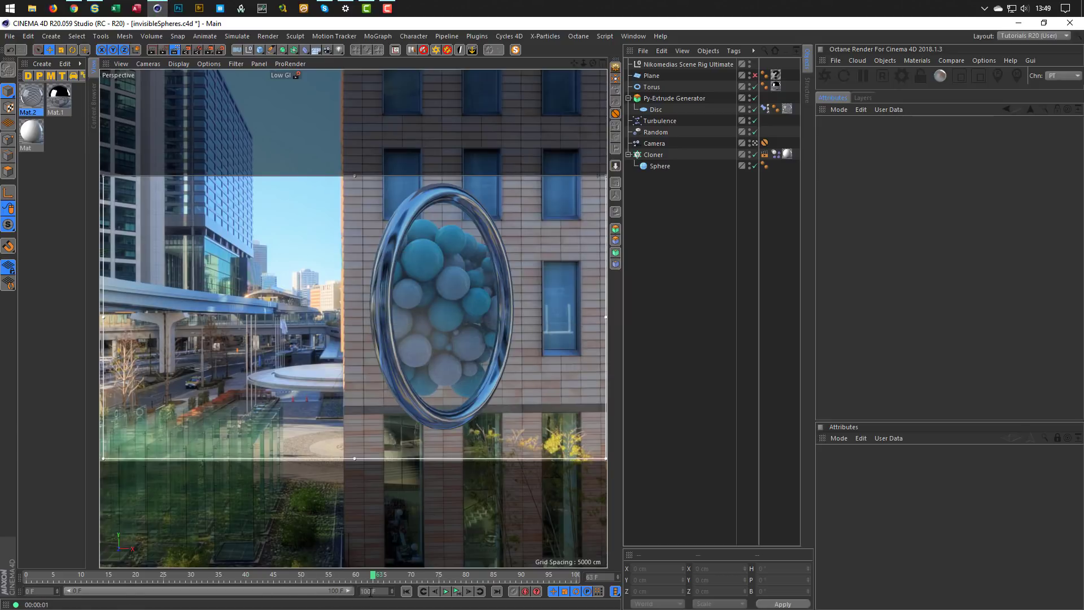
drag(386, 575, 444, 587)
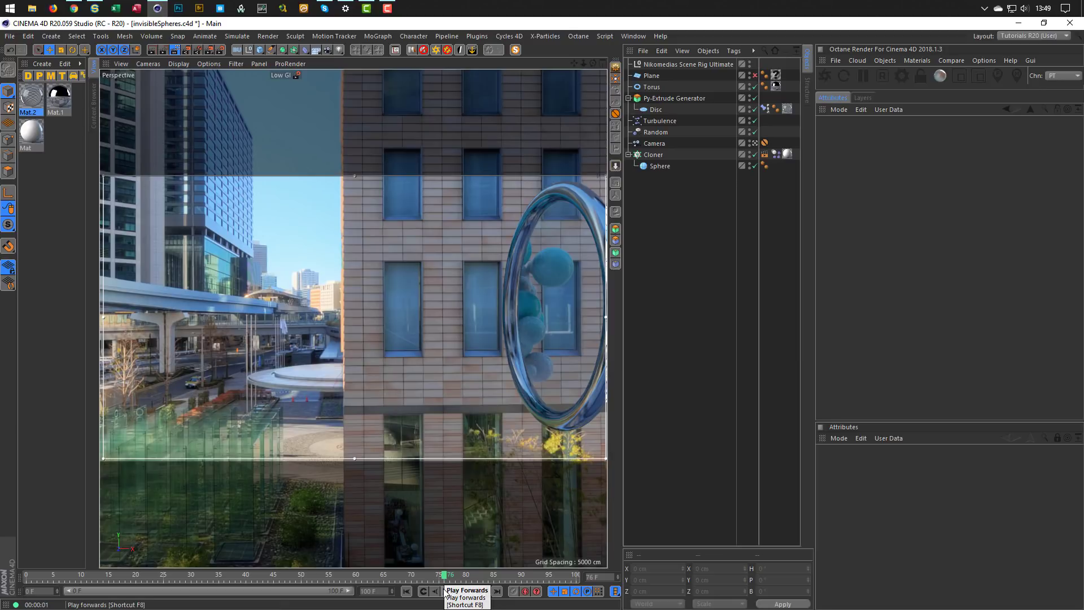
drag(443, 576, 208, 565)
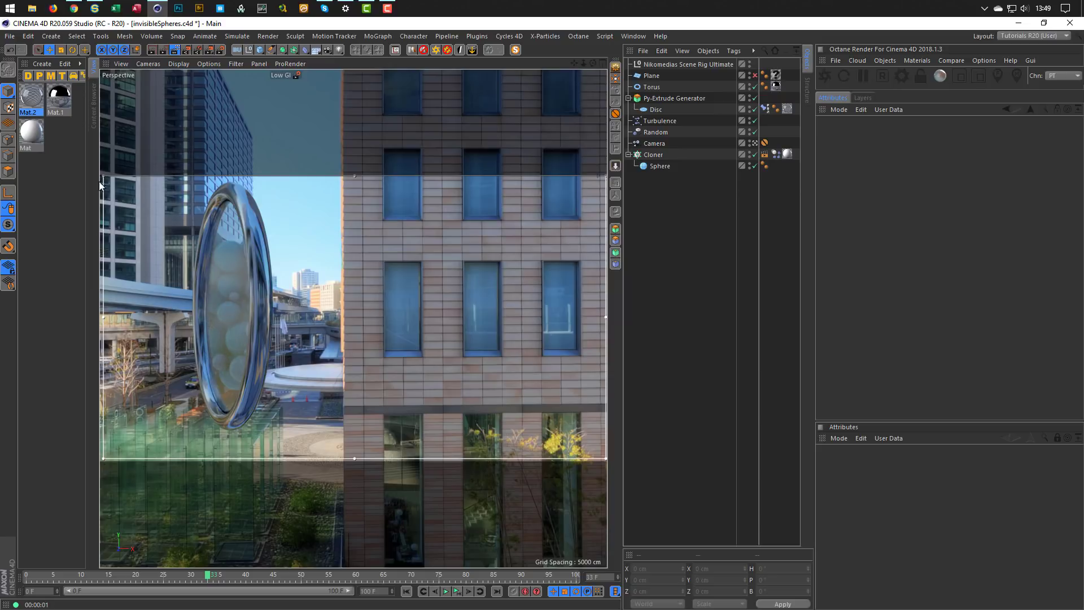
Step: Set the refraction of the lens glass material to 1.1 in its Transparency channel
click(37, 97)
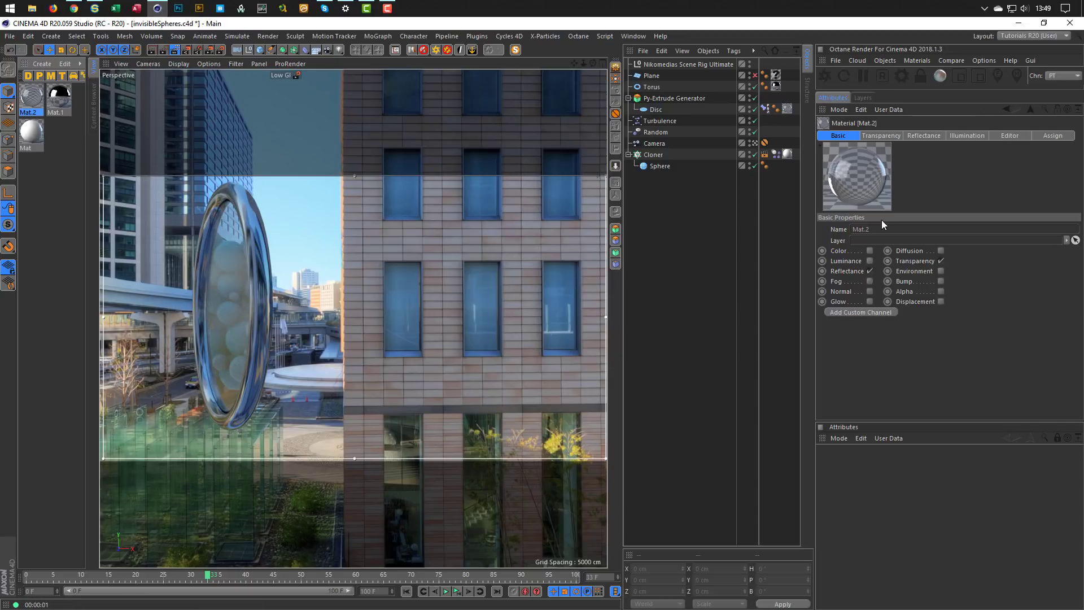
double_click(30, 97)
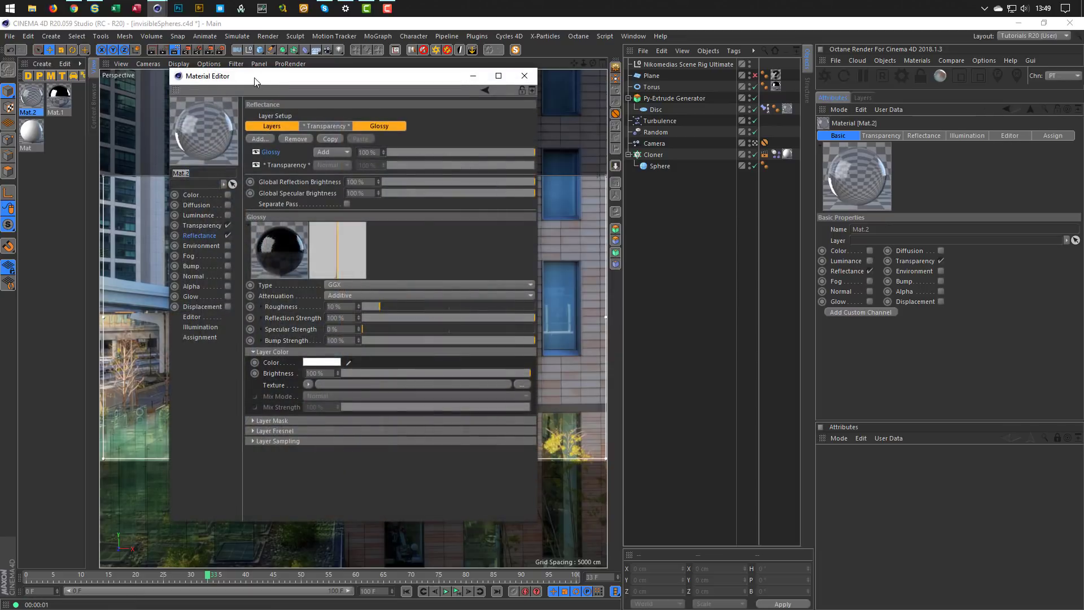
drag(254, 82, 578, 128)
click(533, 271)
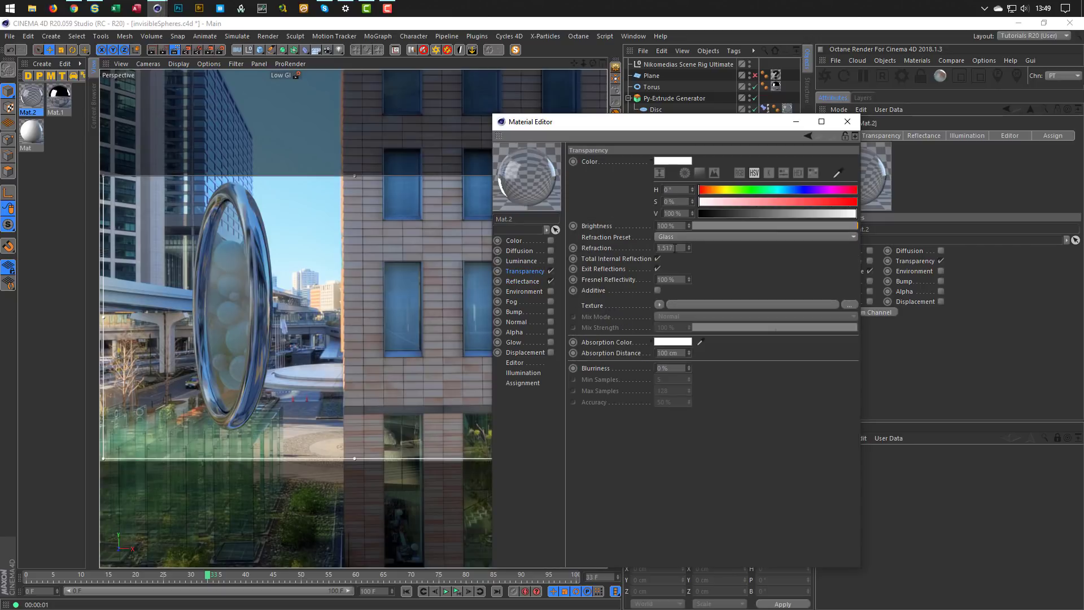
drag(664, 247, 689, 247)
text(1)
key(Return)
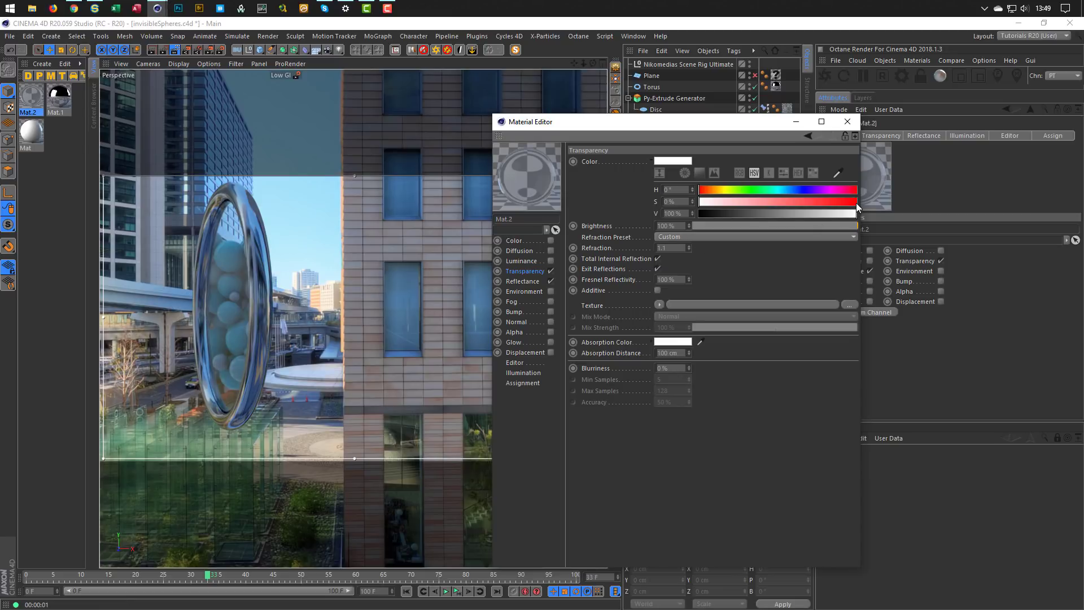
Step: Enable the Plane and try the glass material Mat.2 on it, replacing it with the chrome material Mat.1
click(847, 121)
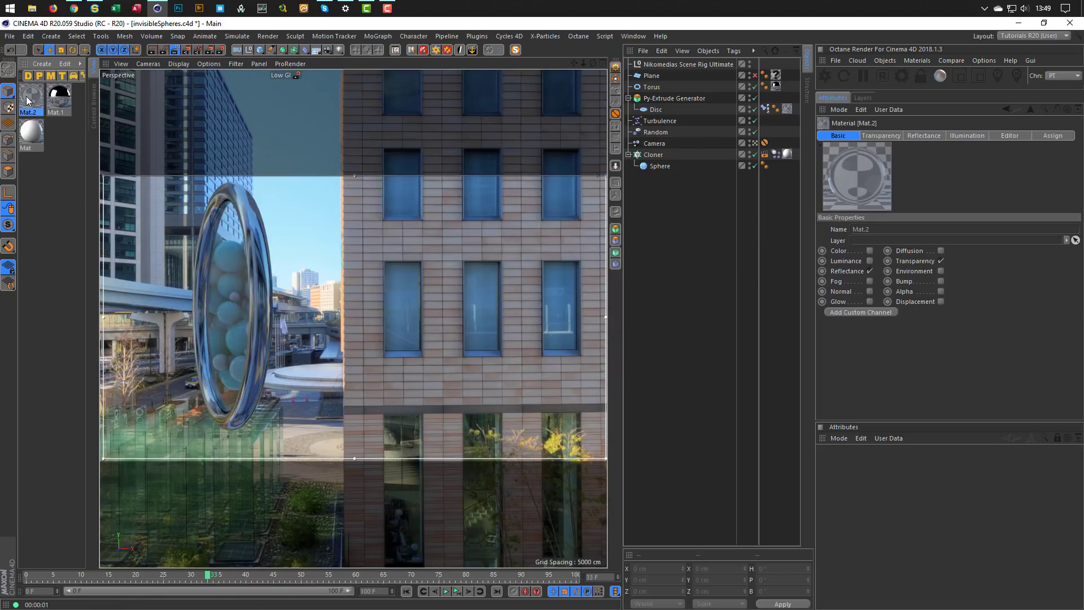
drag(26, 97, 777, 76)
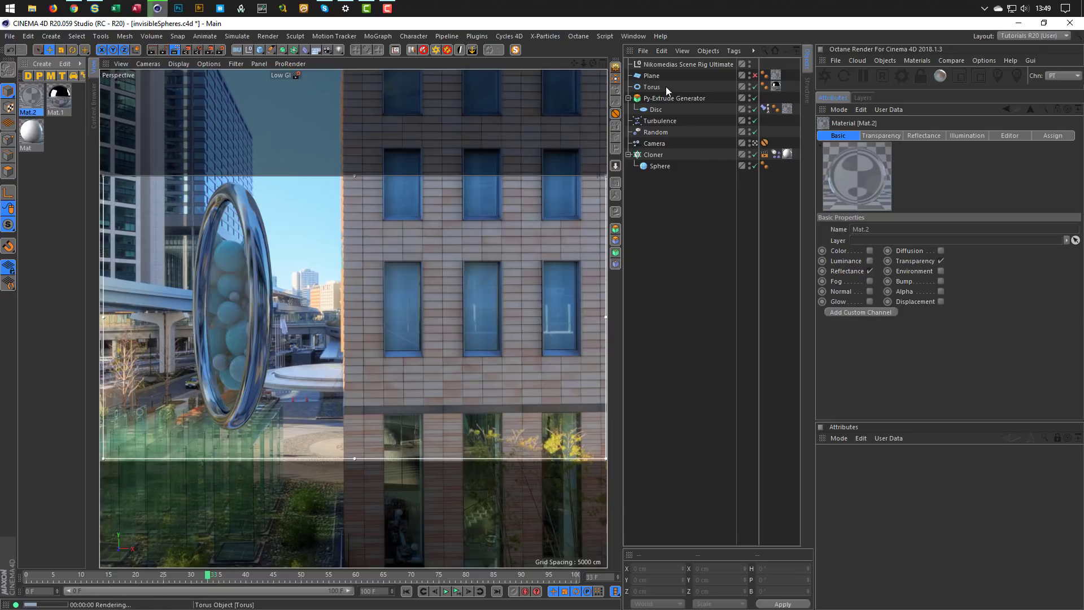
click(755, 76)
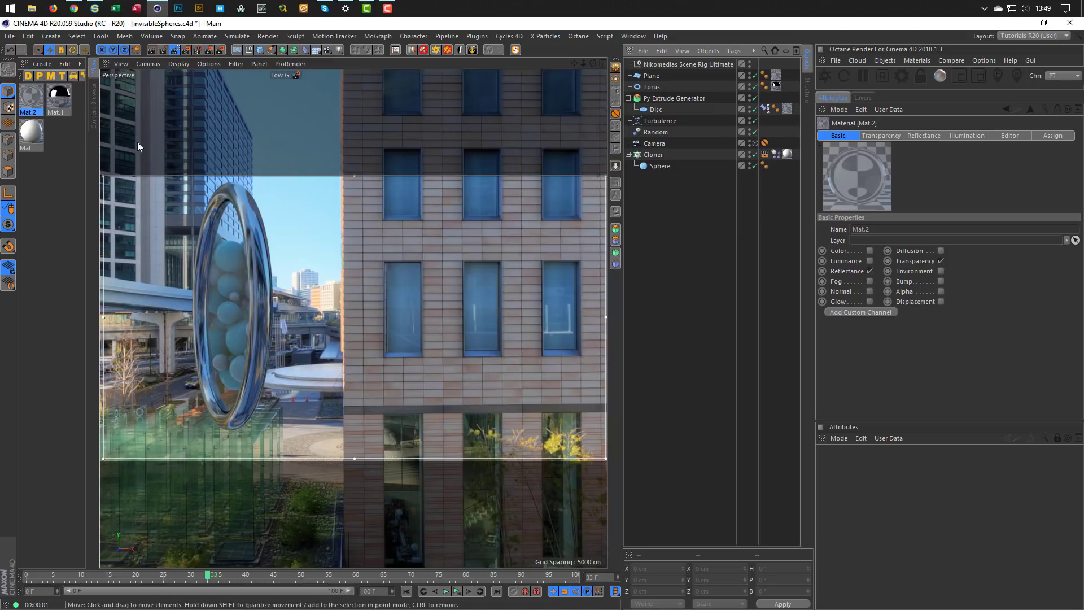
drag(60, 100, 776, 75)
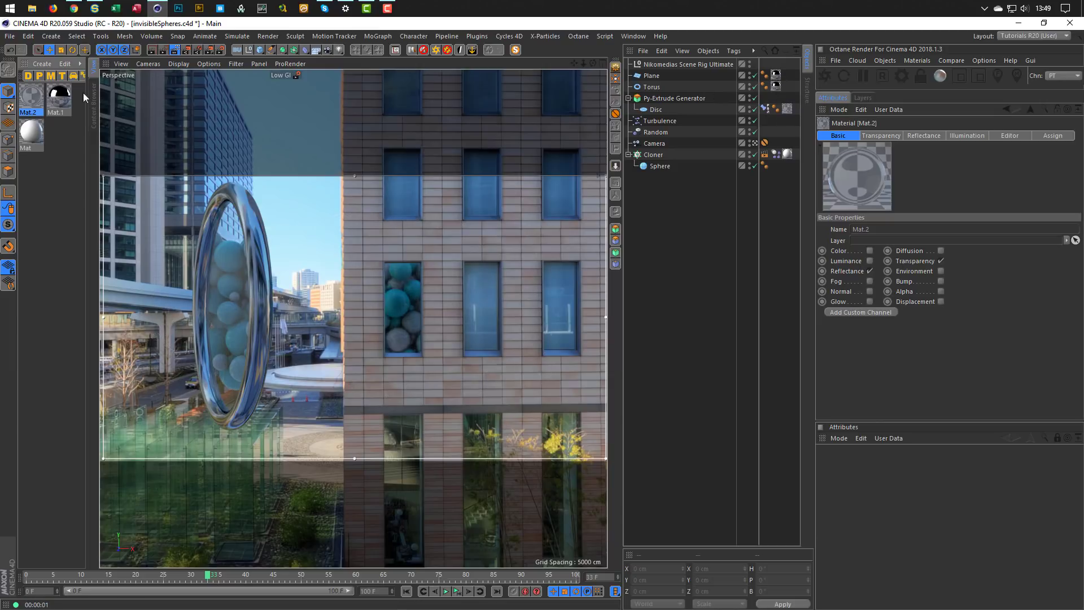
Step: Duplicate the chrome material Mat.1 and rename the copy Window
click(63, 99)
ctrl+drag(63, 98, 66, 134)
double_click(64, 148)
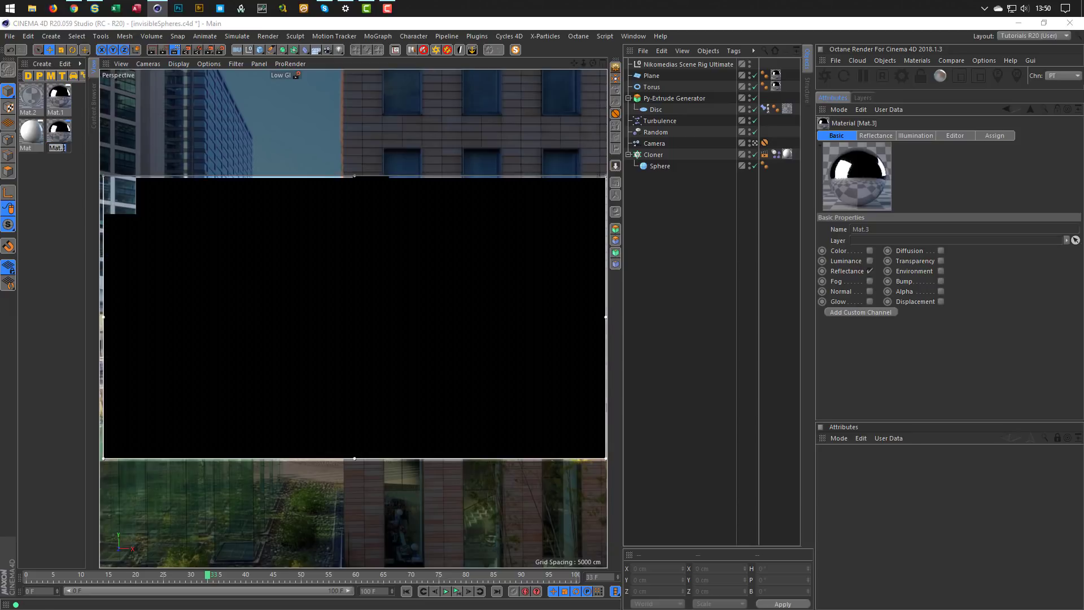
text(Window)
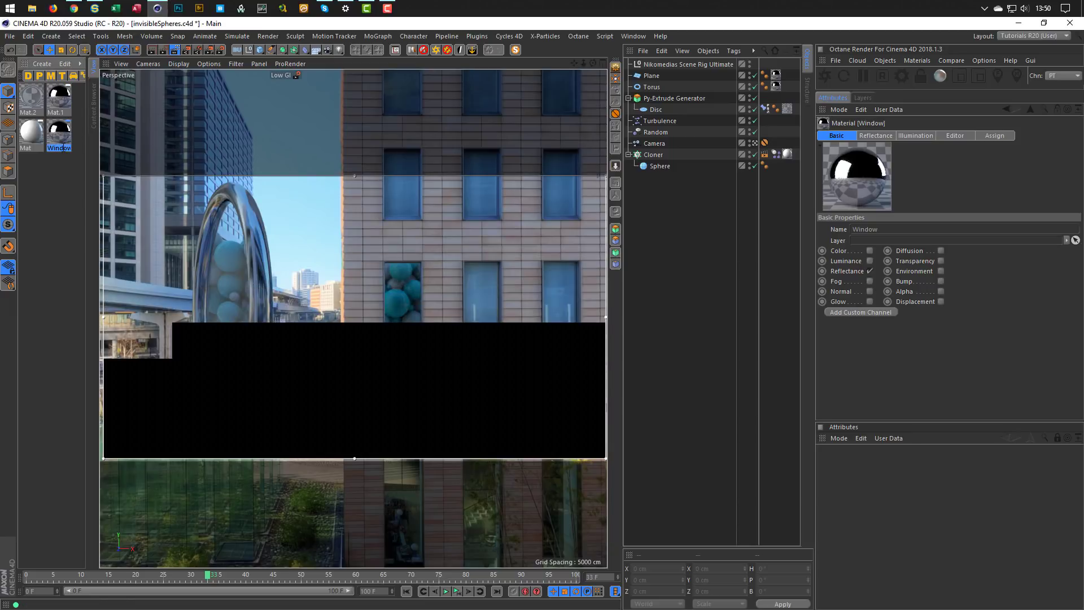
key(Return)
Step: Enable the Window material's Alpha channel, load a Color shader as its texture and turn off Image Alpha
double_click(62, 133)
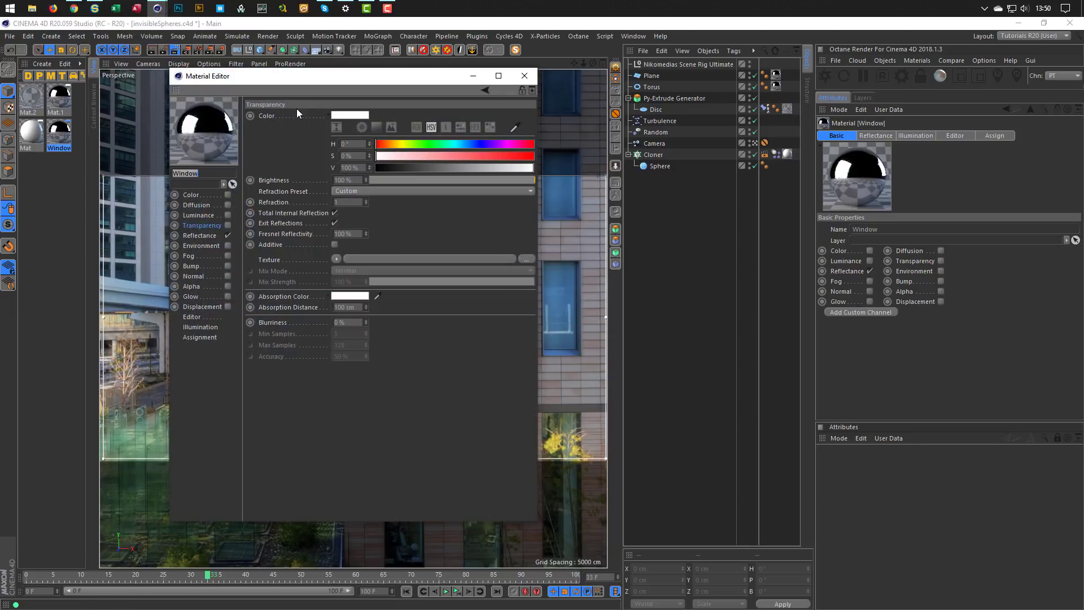
drag(326, 78, 785, 142)
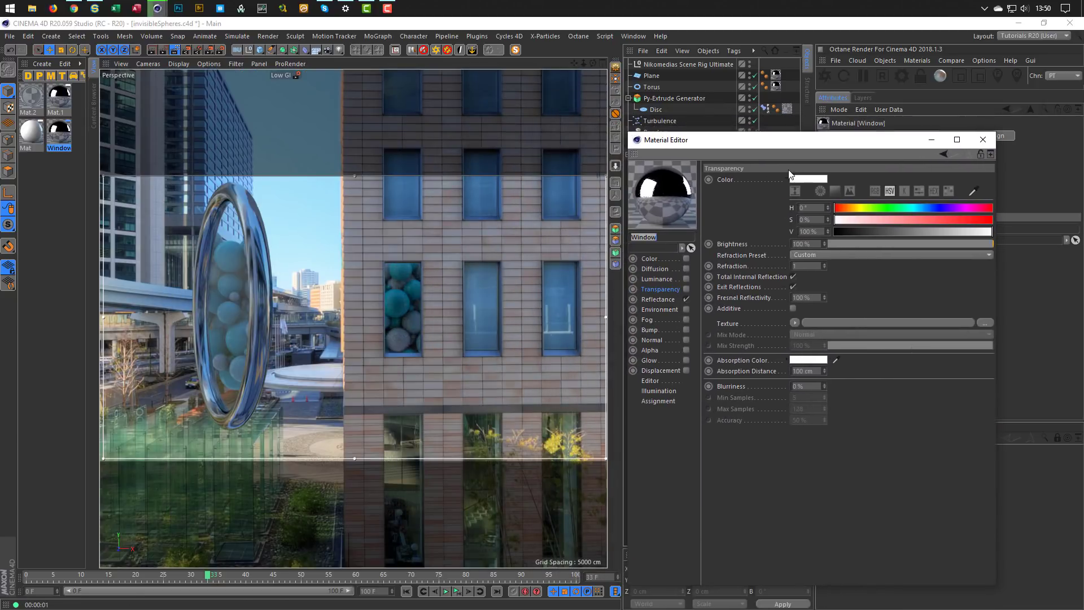
click(686, 350)
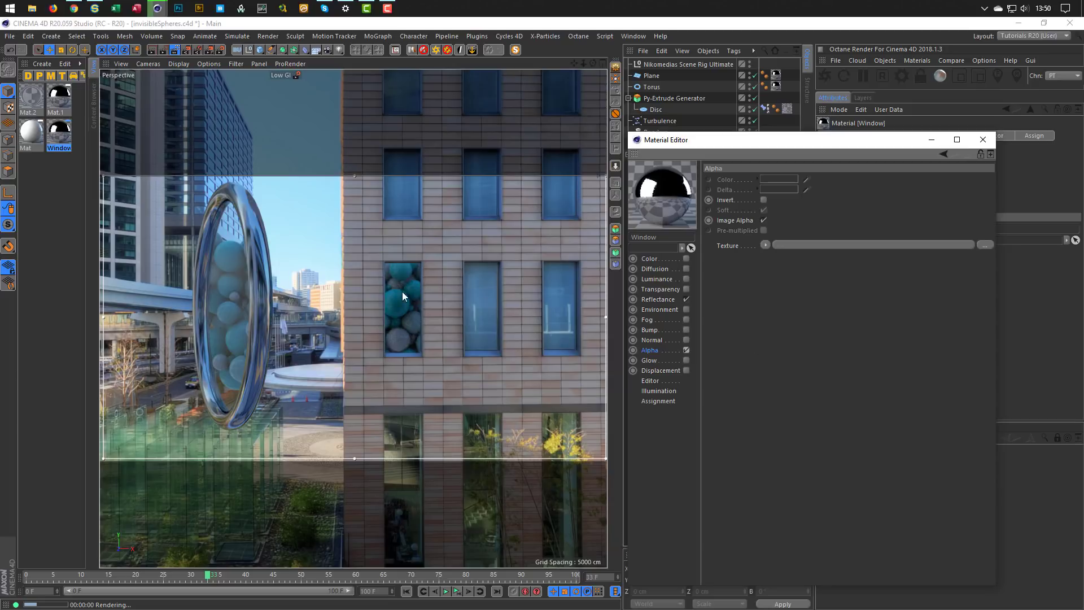
click(765, 244)
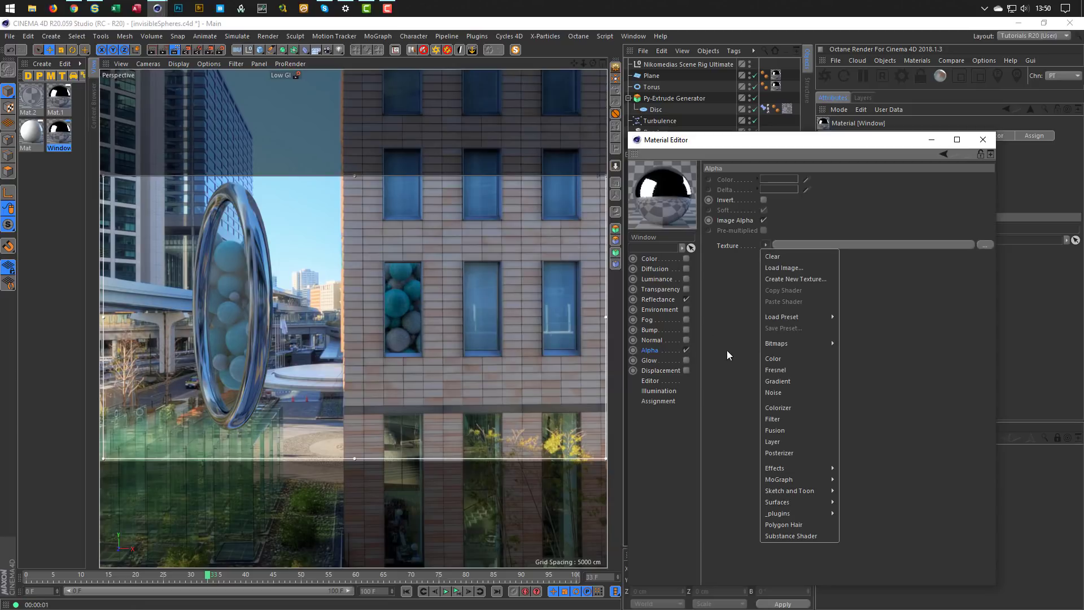
click(772, 358)
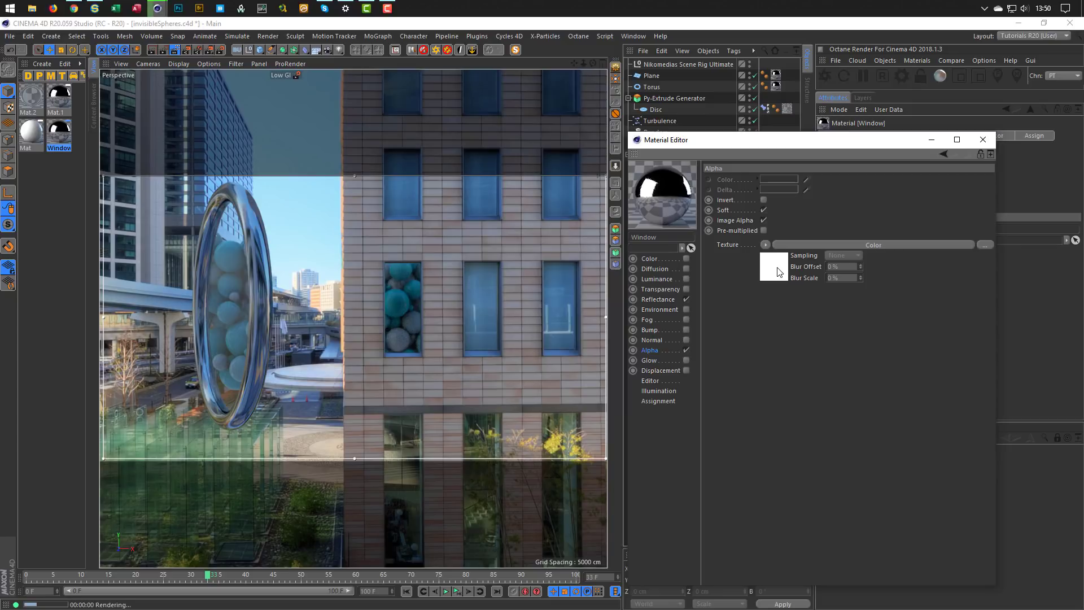
click(764, 221)
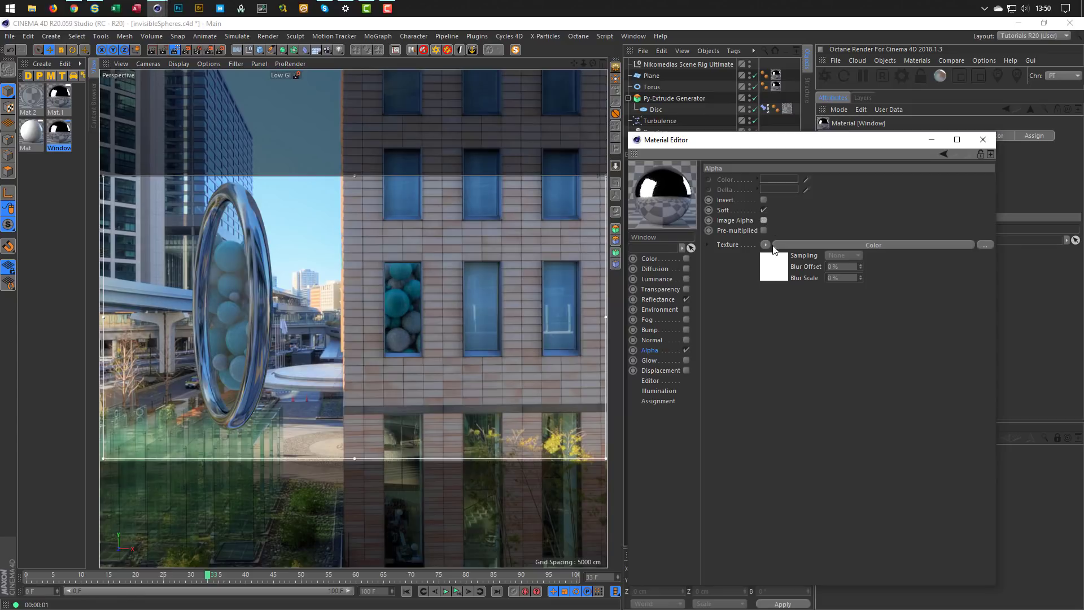
Step: Darken the alpha Color shader to a V of 4% and assign the Window material to the Plane
click(778, 275)
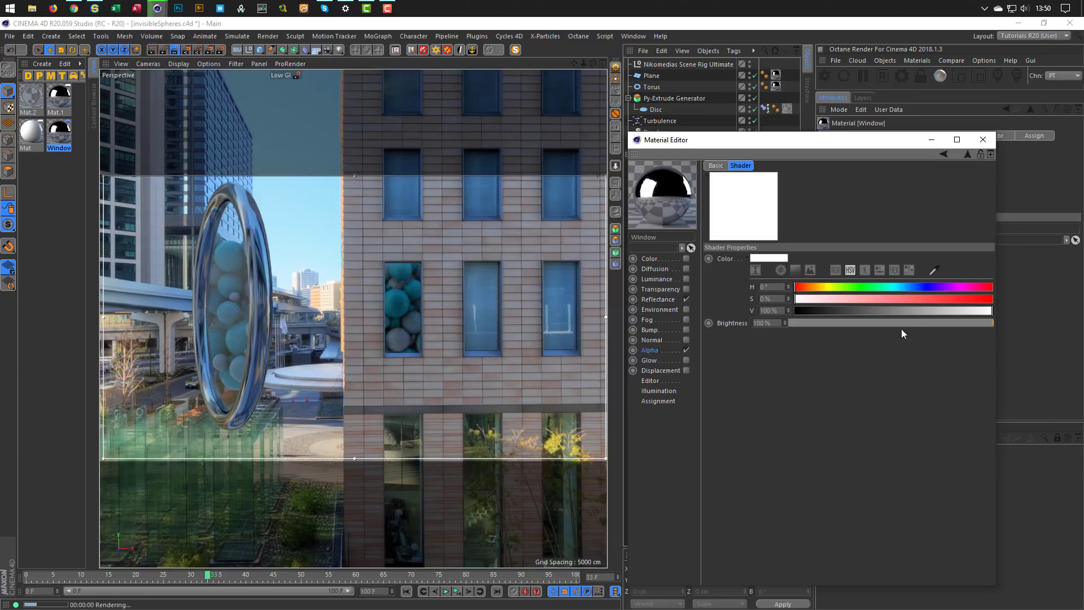
drag(989, 310, 822, 311)
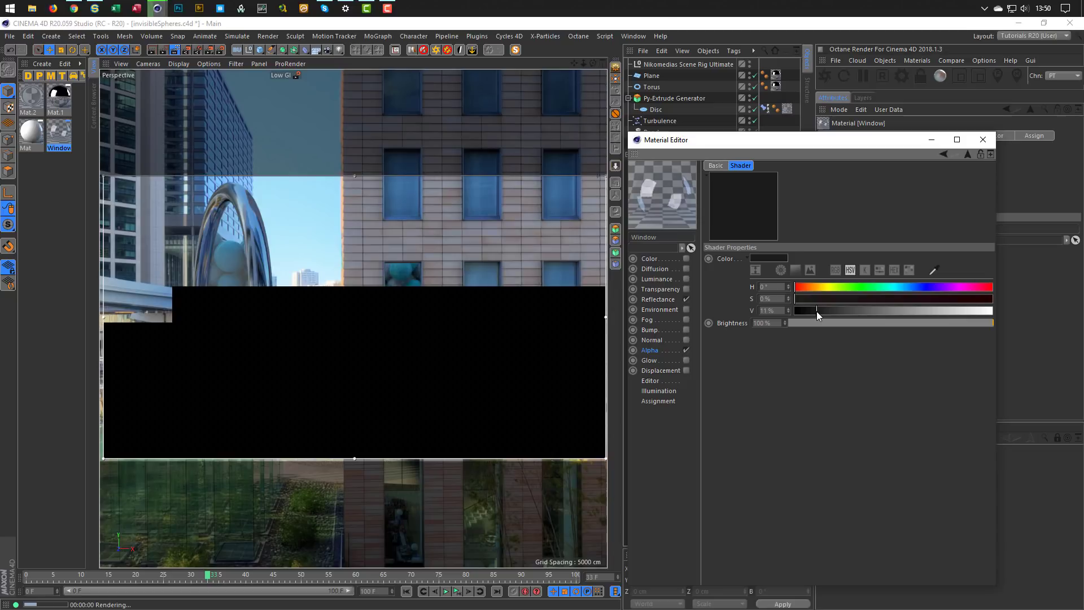
drag(817, 310, 802, 310)
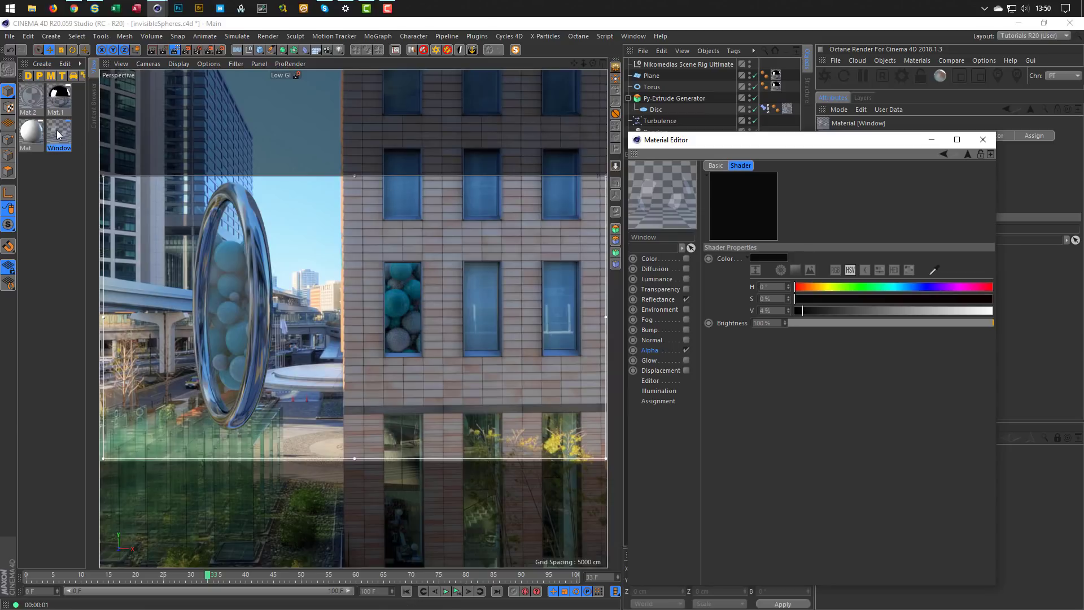
drag(56, 131, 779, 77)
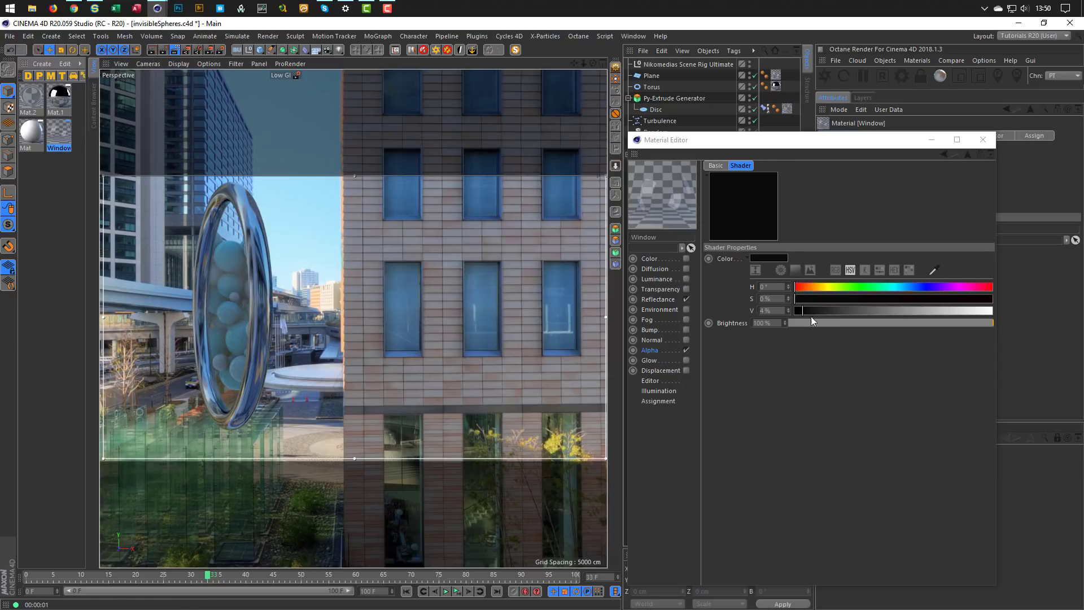
Step: Raise the alpha Color shader's V to 64% and scrub to frame 47 to check the lens over the window
drag(804, 311, 862, 311)
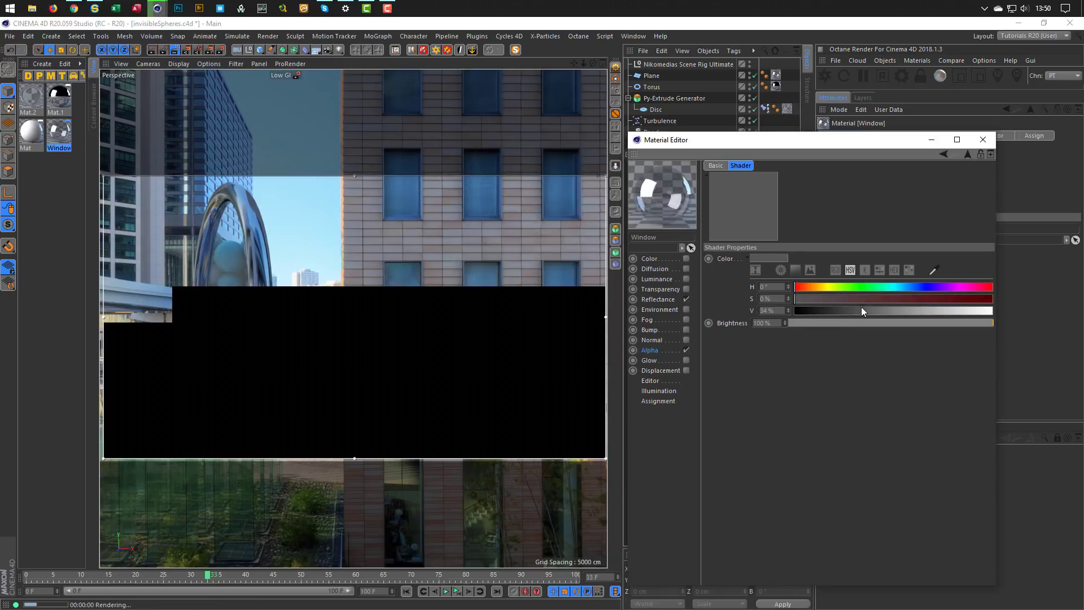
drag(864, 309, 880, 311)
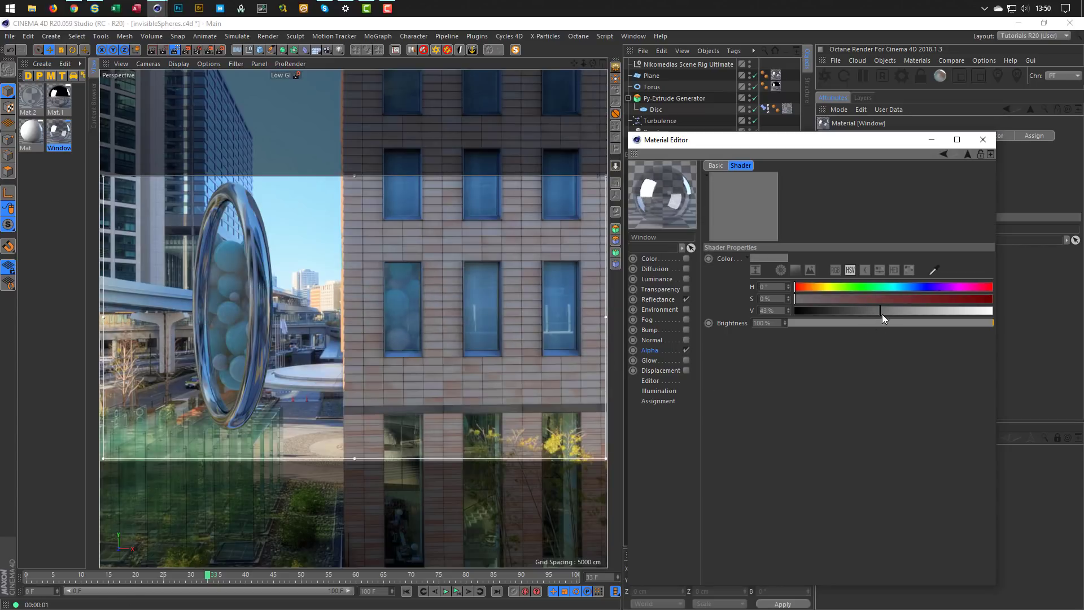
drag(883, 314, 921, 311)
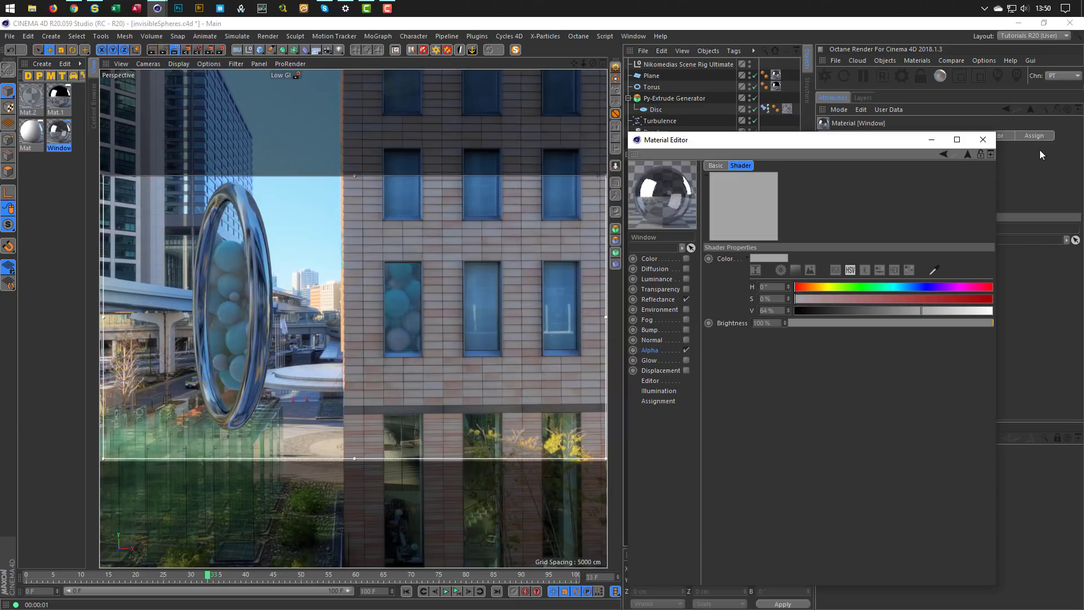
click(989, 140)
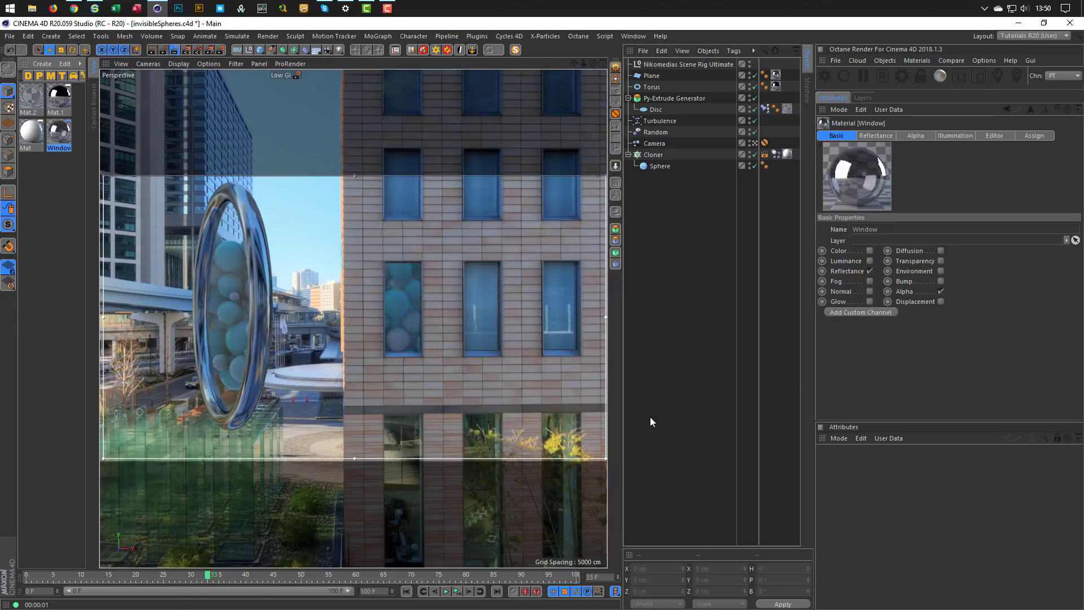
click(216, 576)
drag(215, 576, 285, 588)
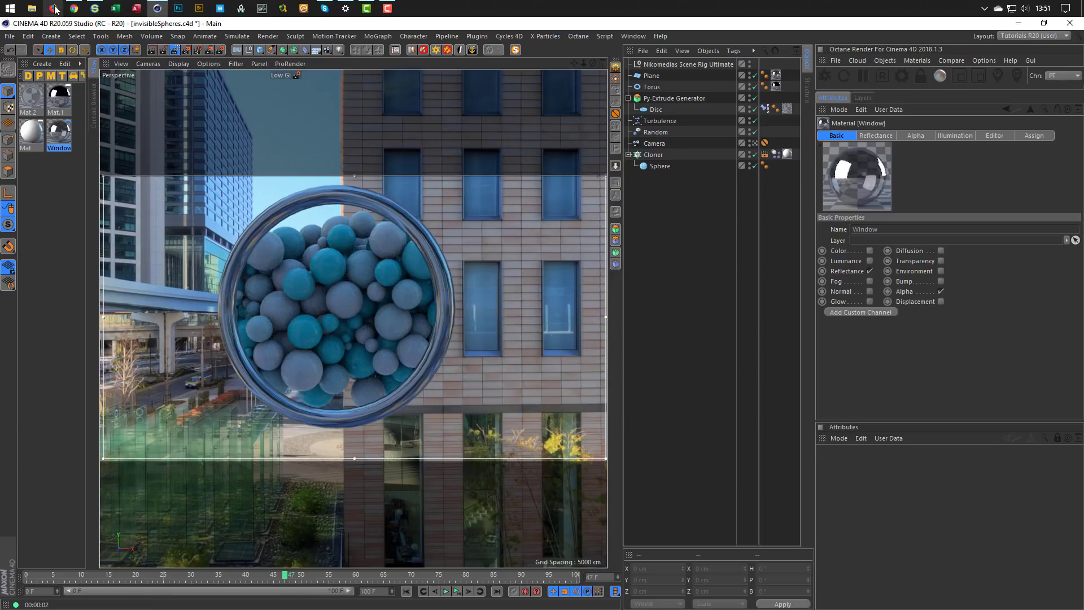
Step: Switch to Chrome, look through the Facebook page and play the TRAPPED video from its Videos section
click(74, 9)
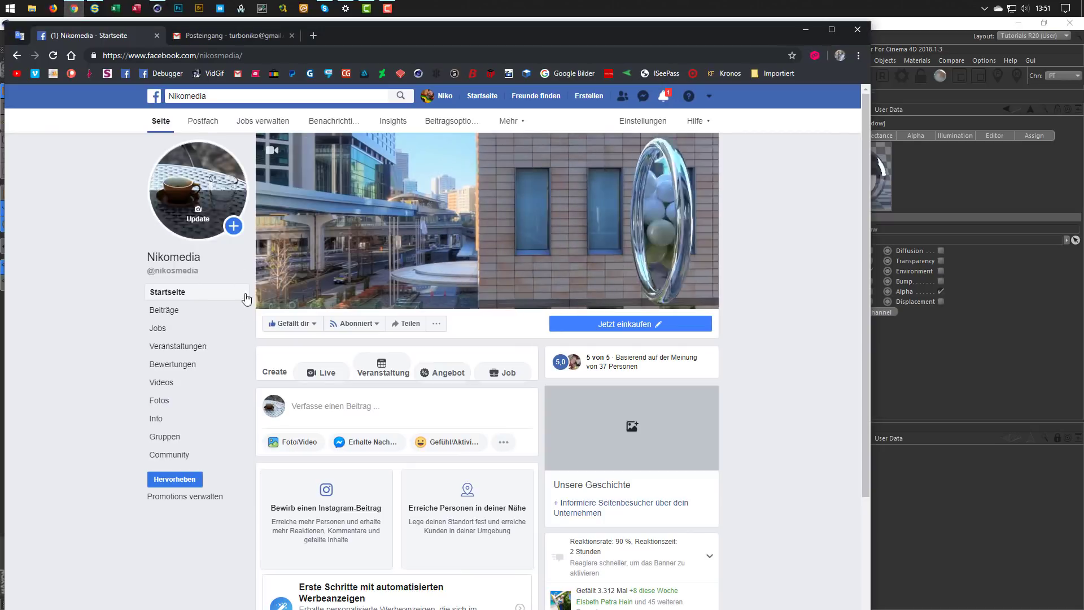
scroll(266, 317, down, 10)
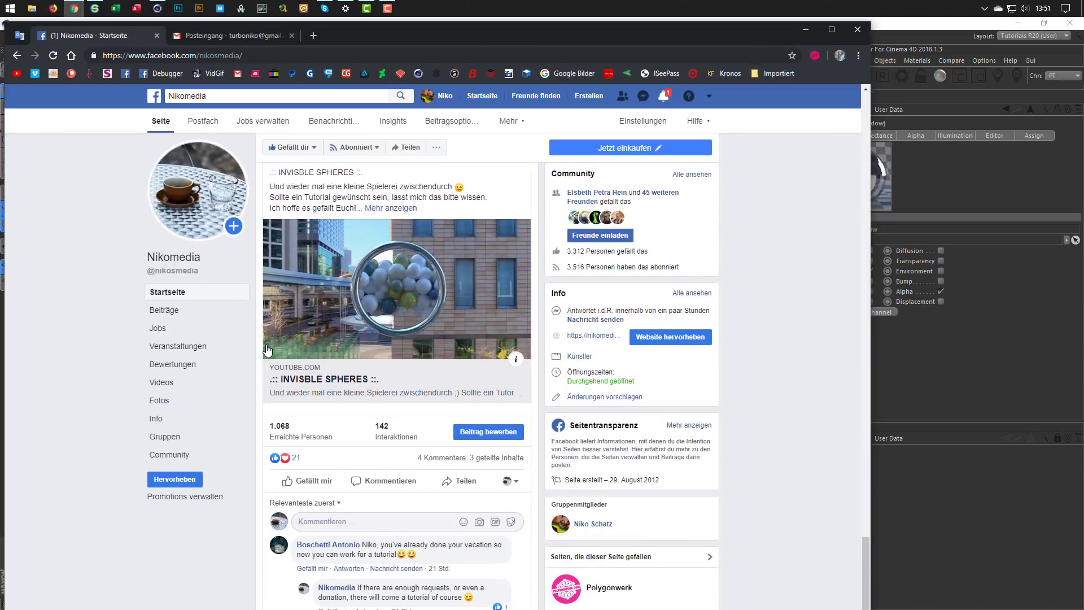
scroll(267, 350, up, 6)
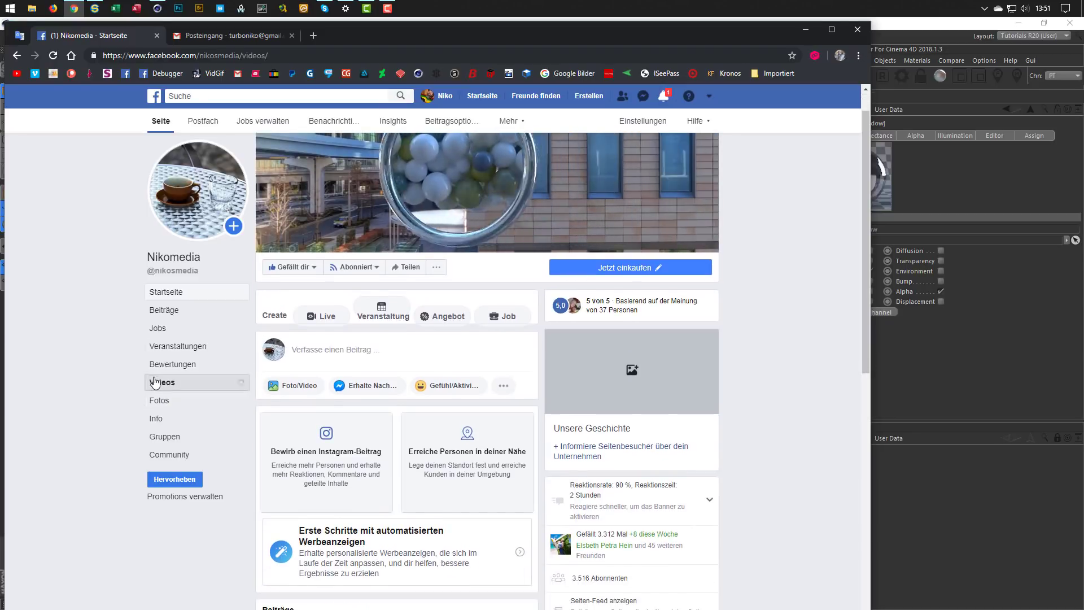
click(225, 382)
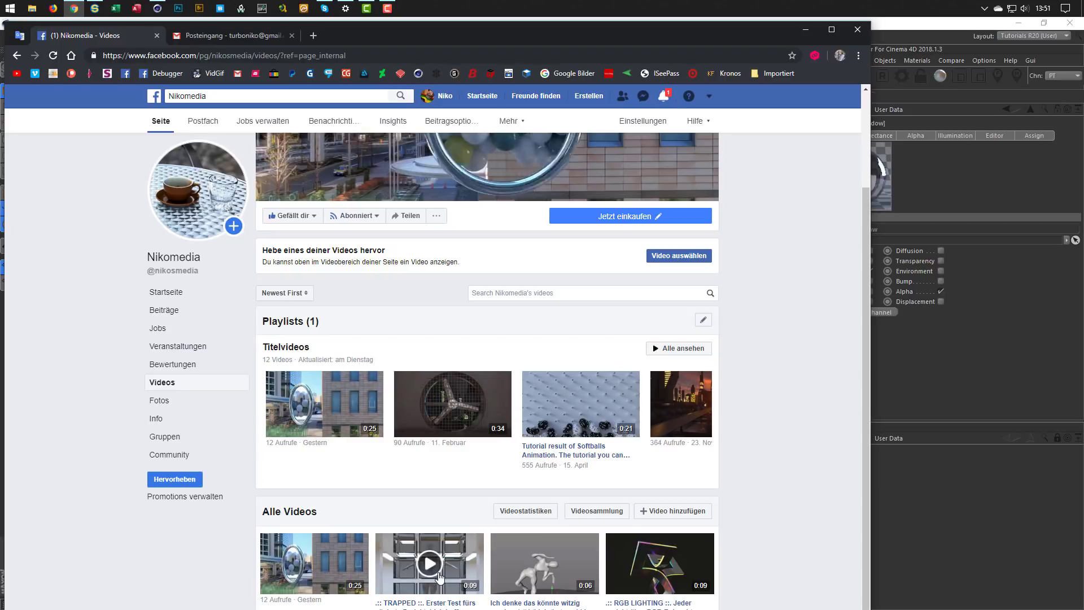
click(432, 567)
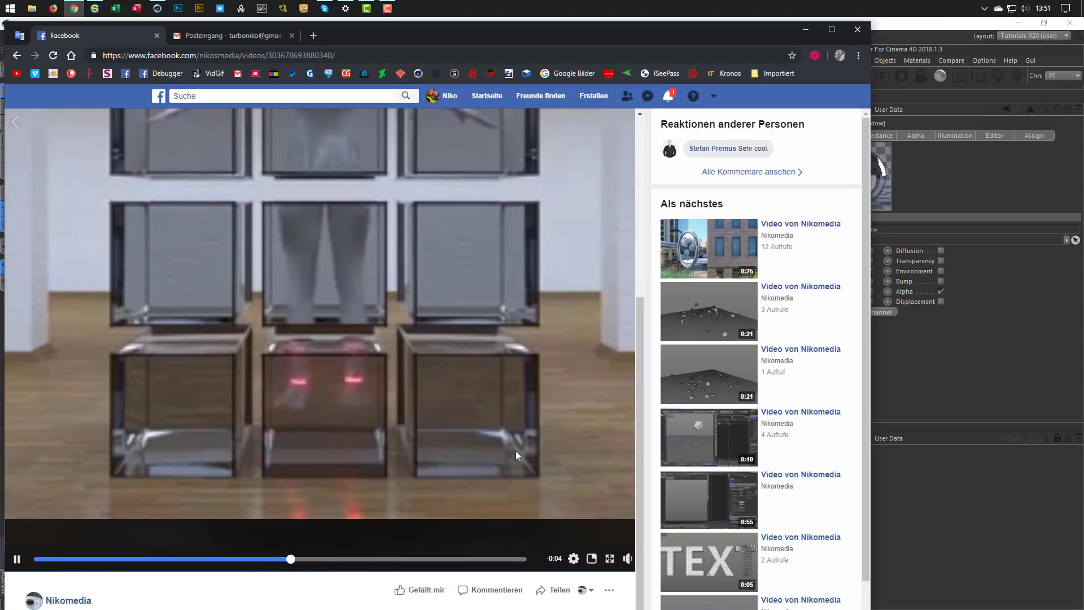
Step: Set the video's playback quality to 1080p
click(574, 559)
click(572, 505)
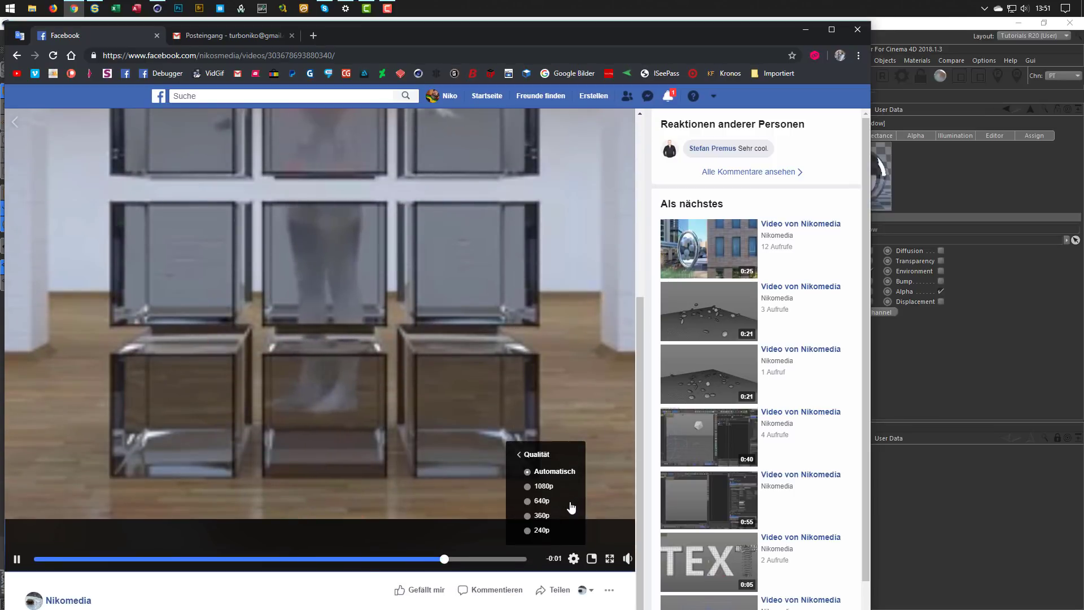
click(530, 487)
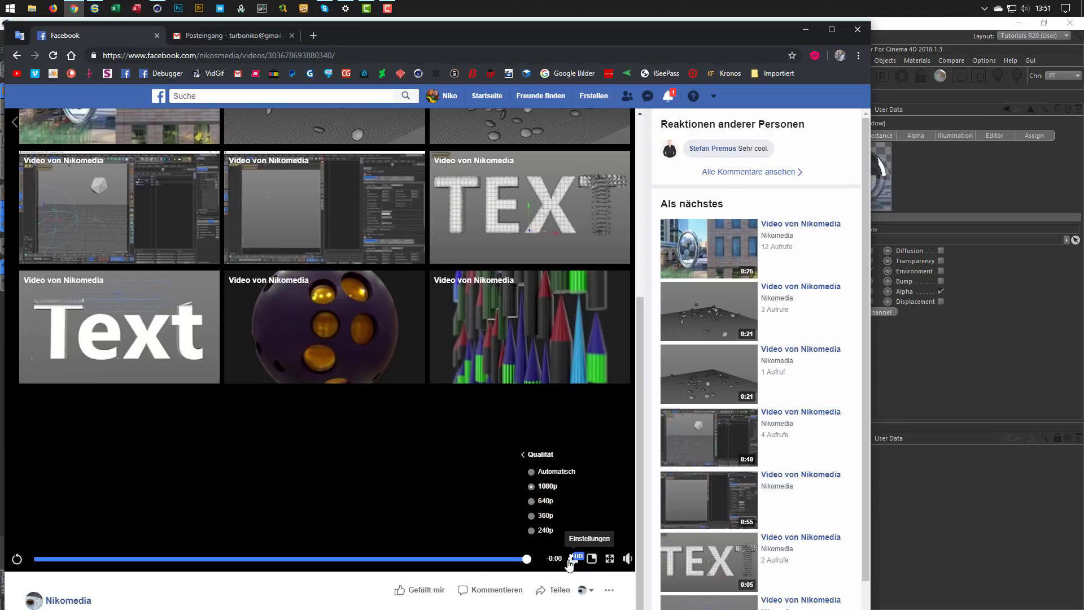
click(573, 563)
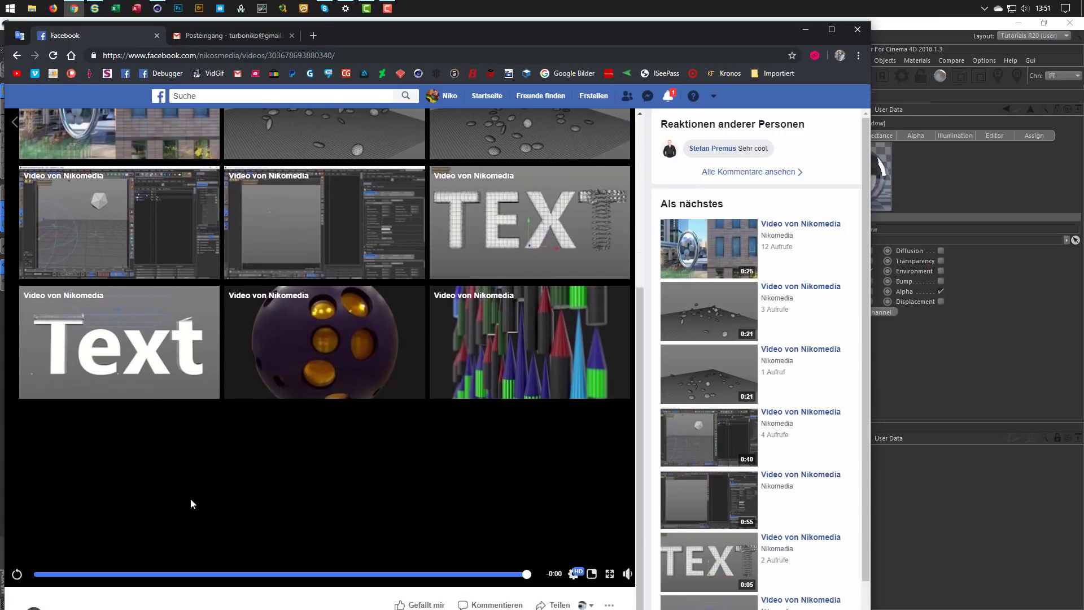
Step: Replay the TRAPPED video to examine the figure inside the glass boxes
click(23, 562)
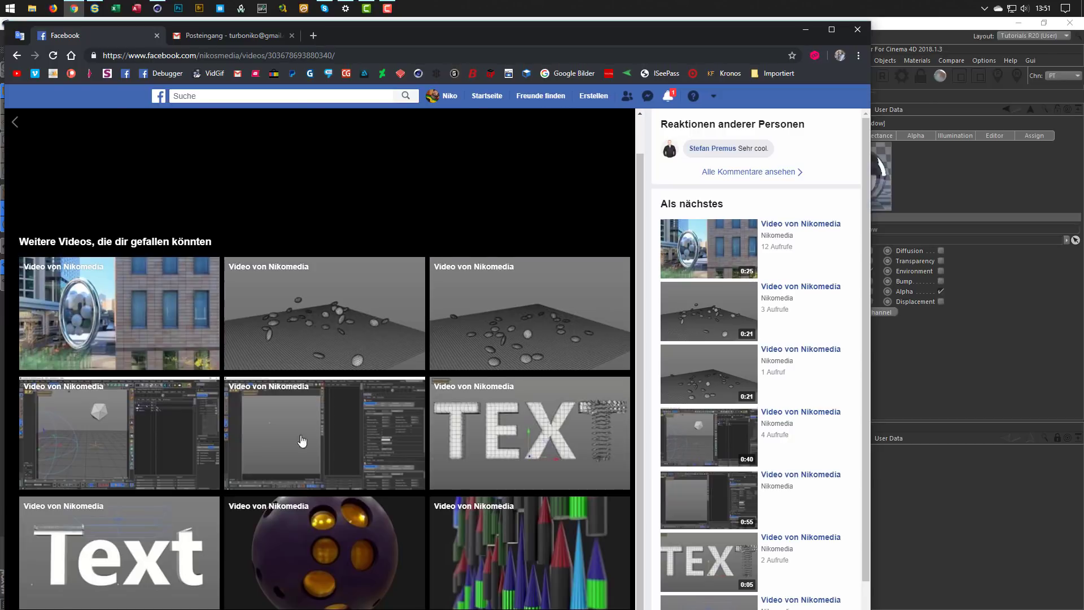
scroll(320, 452, down, 4)
scroll(107, 511, up, 4)
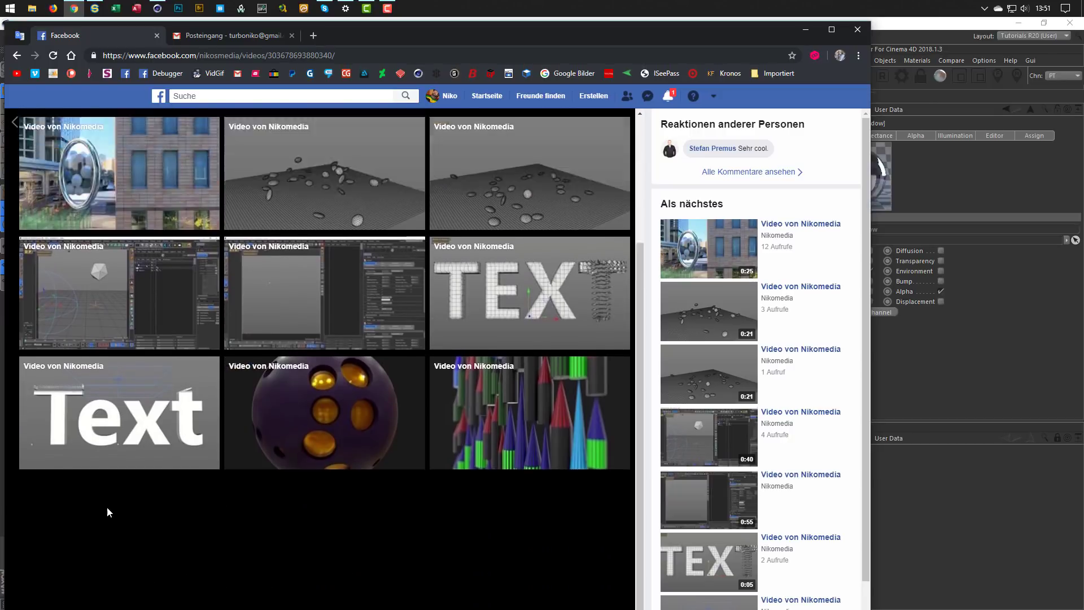
scroll(173, 423, down, 4)
scroll(173, 423, down, 3)
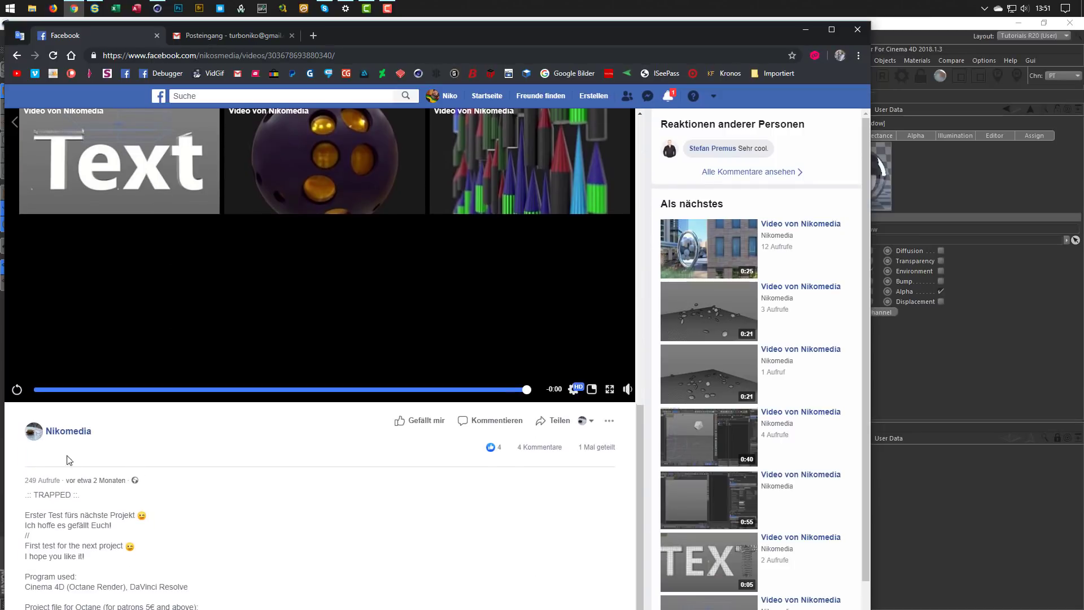
click(17, 388)
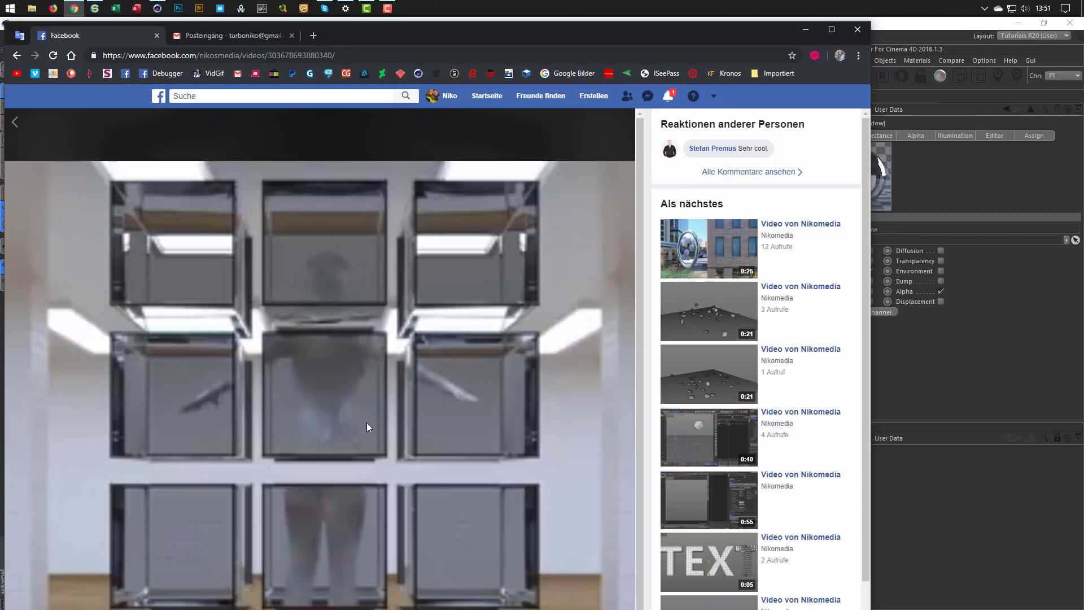
scroll(349, 412, down, 3)
scroll(348, 401, up, 5)
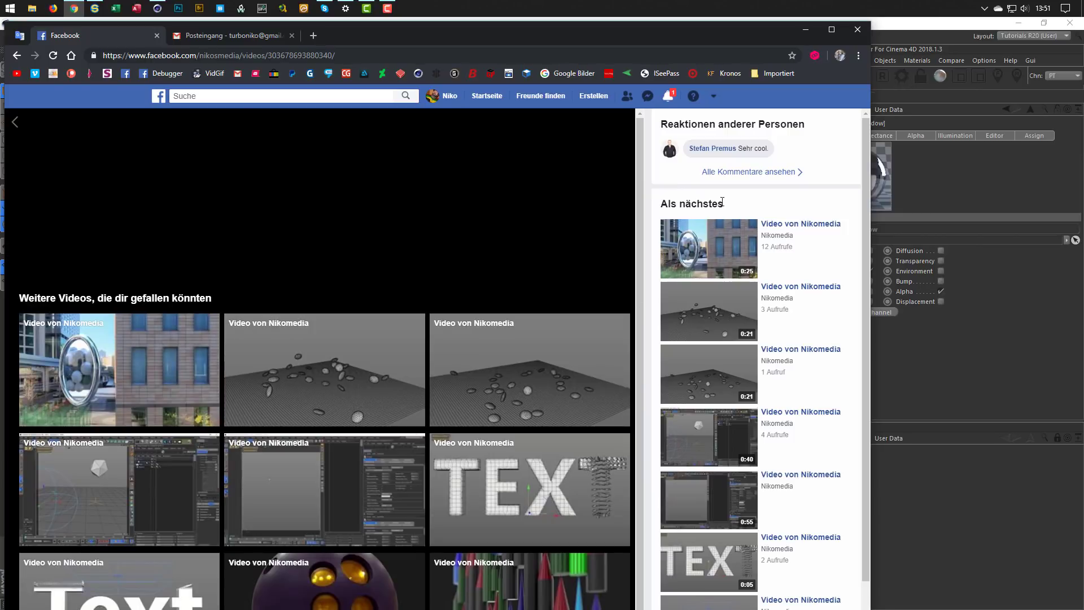
Step: Return to Cinema 4D, scrub the timeline to frame 38 and turn off the interactive render region
click(815, 35)
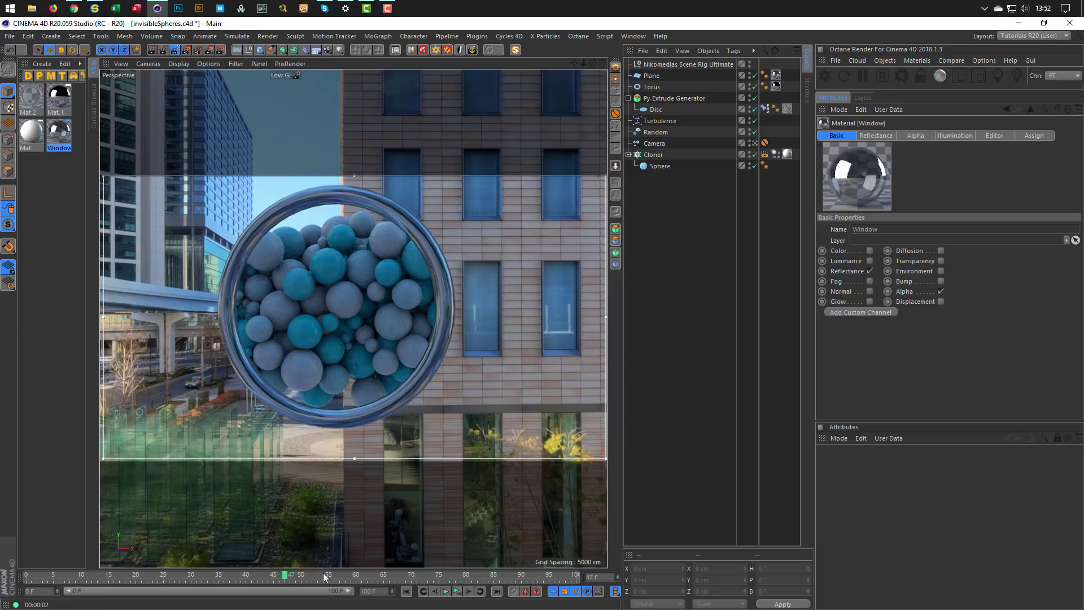
drag(271, 578, 236, 580)
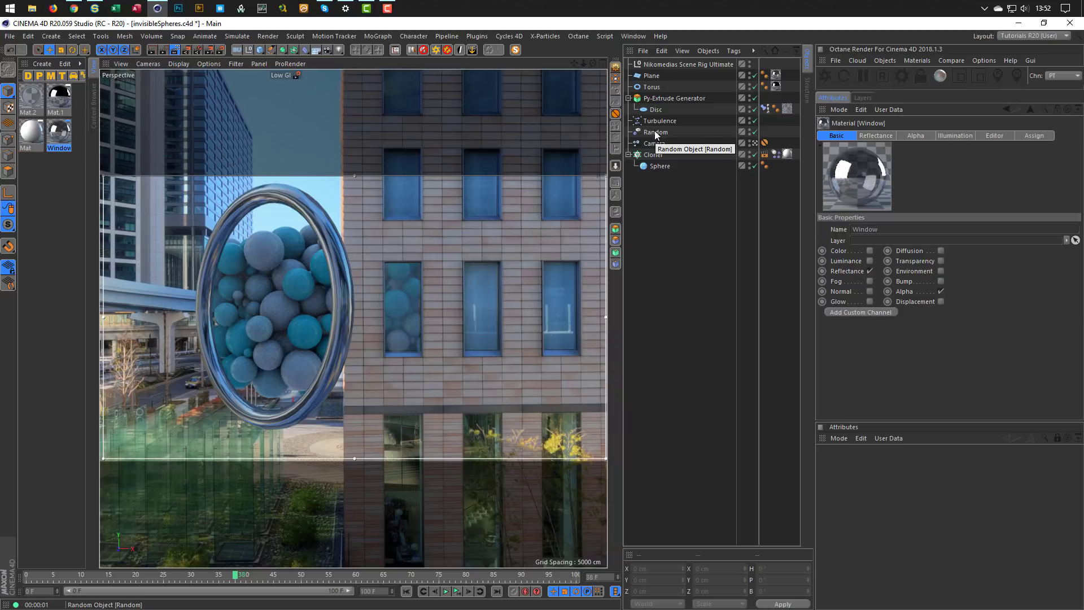
click(176, 51)
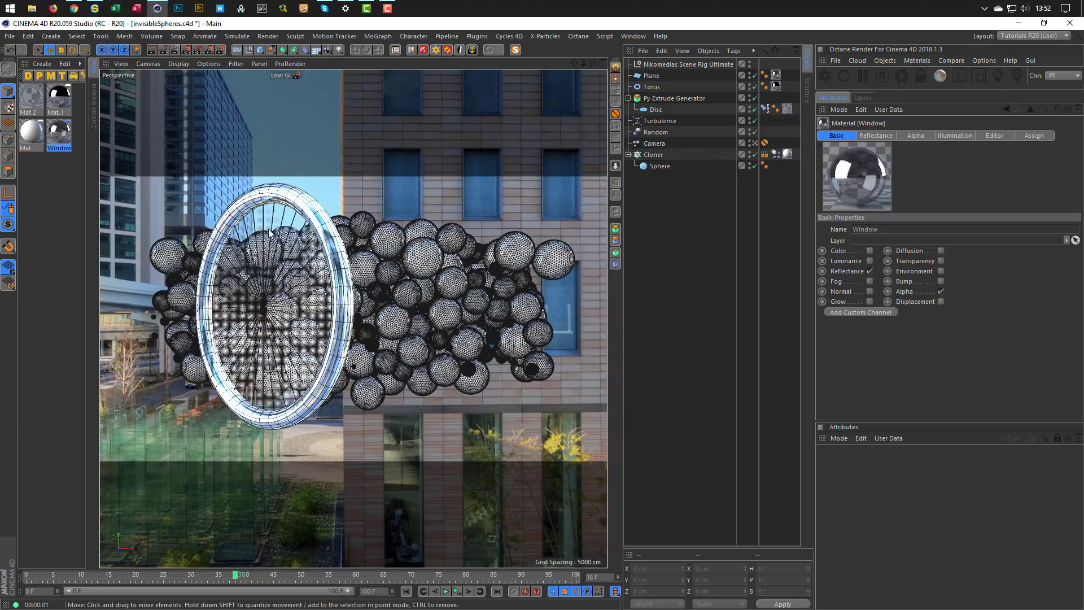